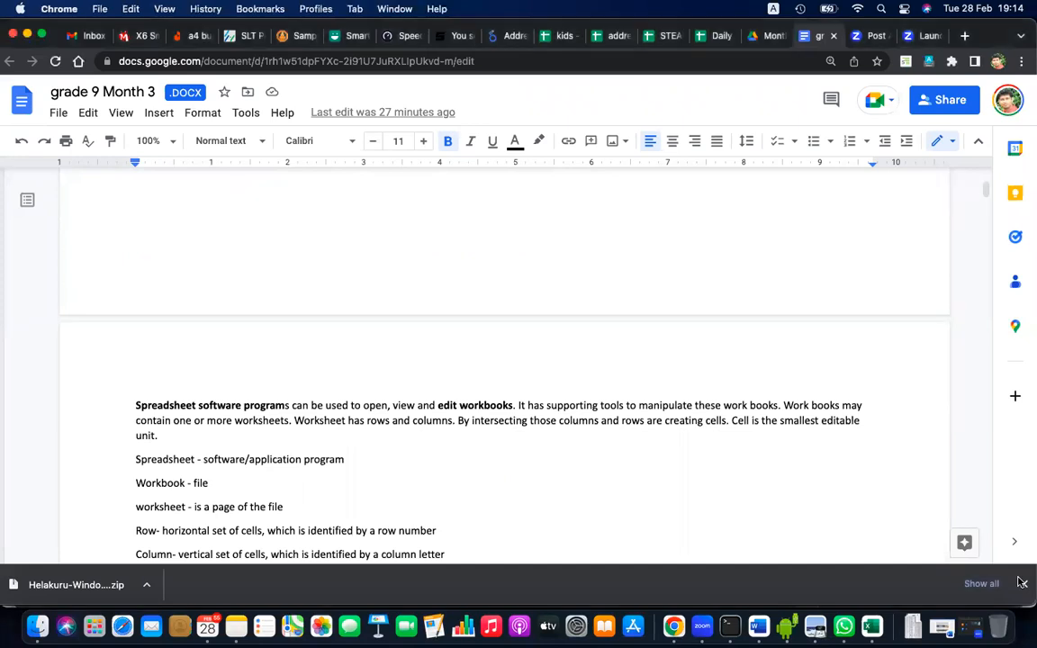
Review the spreadsheet notes on workbook terms, modern features, cell naming, navigation shortcuts and selection methods
{"action": "scroll", "coordinate": [829, 522], "scroll_direction": "down", "scroll_amount": 10}
{"action": "scroll", "coordinate": [829, 522], "scroll_direction": "down", "scroll_amount": 10}
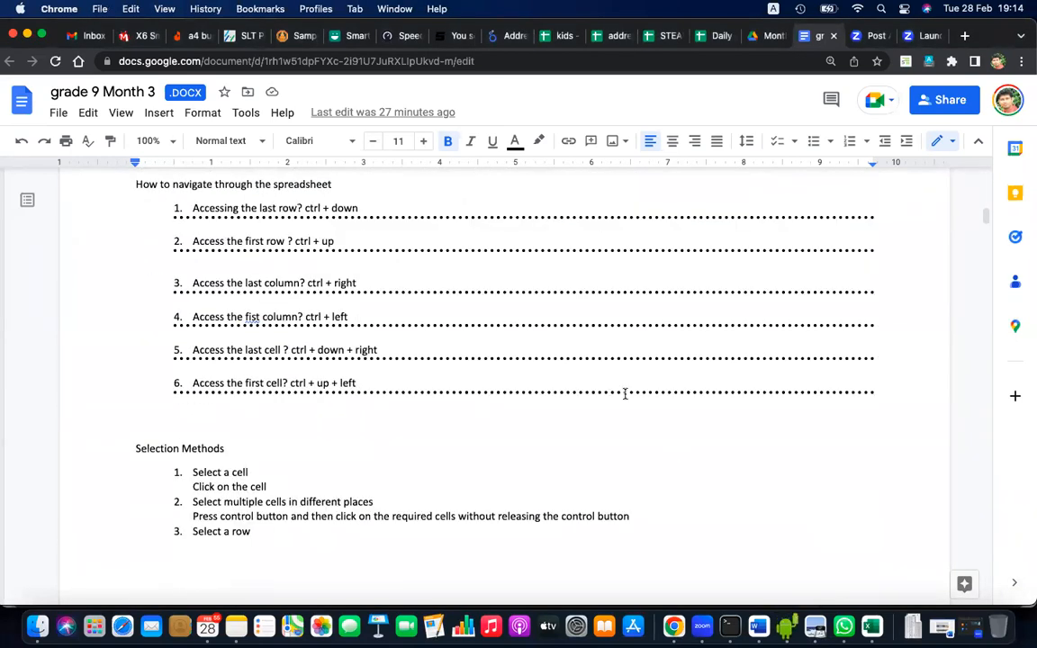
{"action": "scroll", "coordinate": [625, 393], "scroll_direction": "up", "scroll_amount": 15}
{"action": "scroll", "coordinate": [624, 393], "scroll_direction": "up", "scroll_amount": 5}
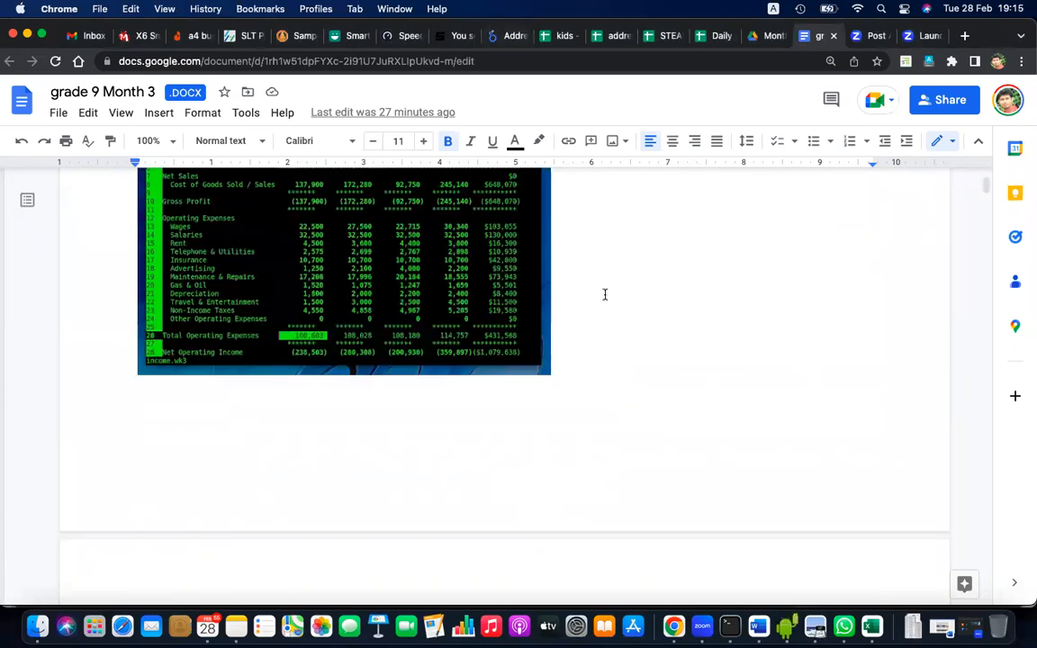
{"action": "scroll", "coordinate": [604, 293], "scroll_direction": "down", "scroll_amount": 3}
{"action": "scroll", "coordinate": [605, 294], "scroll_direction": "down", "scroll_amount": 5}
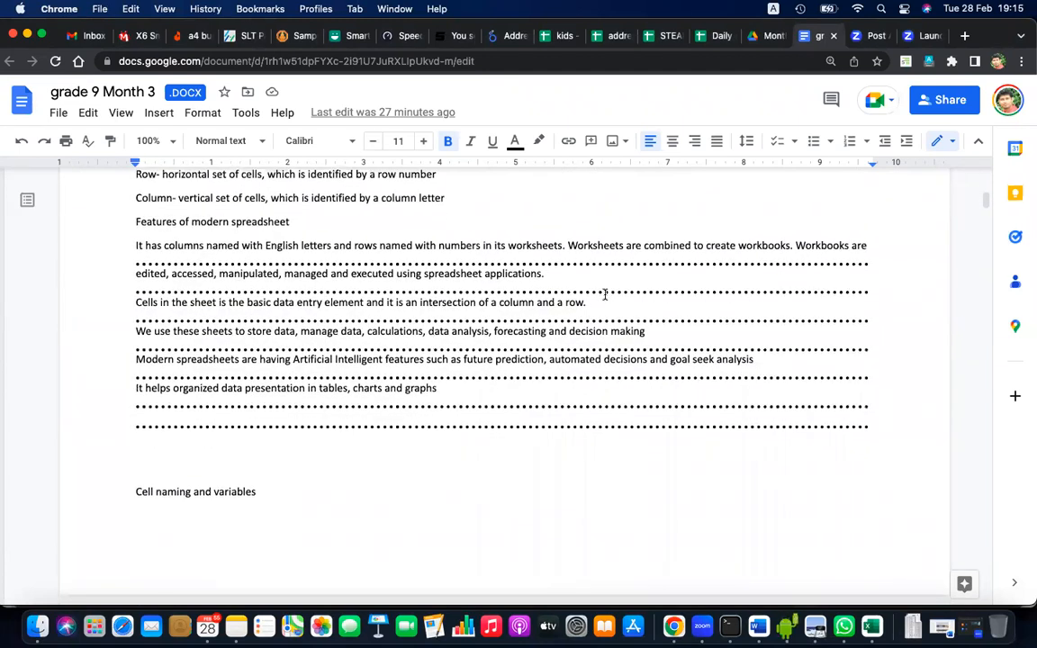
{"action": "scroll", "coordinate": [605, 295], "scroll_direction": "down", "scroll_amount": 5}
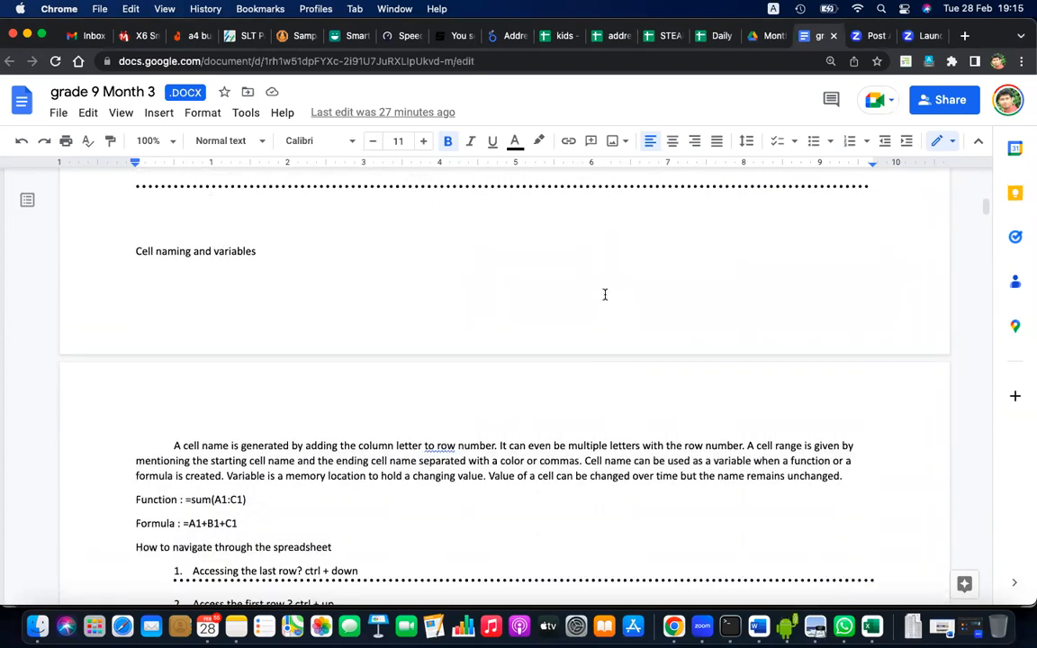
{"action": "scroll", "coordinate": [605, 294], "scroll_direction": "down", "scroll_amount": 2}
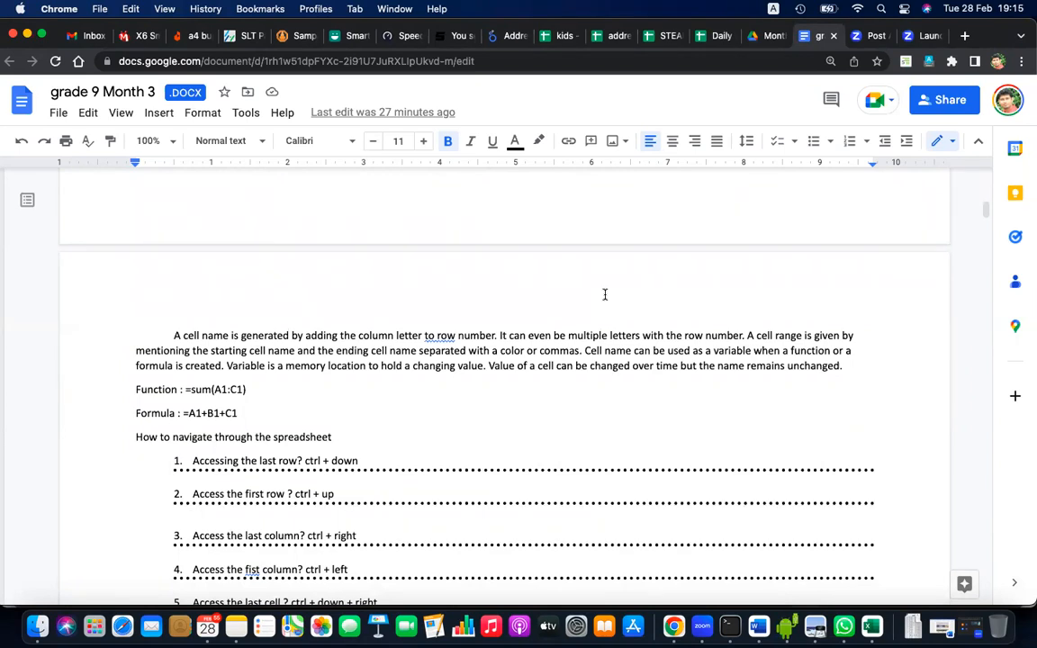
{"action": "scroll", "coordinate": [605, 294], "scroll_direction": "down", "scroll_amount": 10}
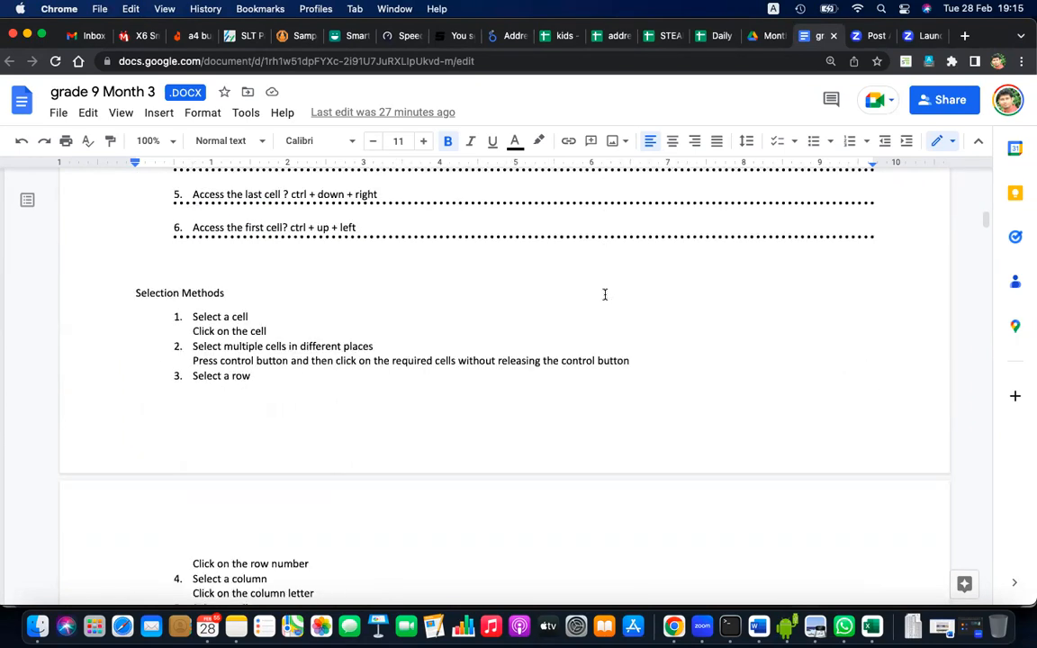
{"action": "scroll", "coordinate": [604, 294], "scroll_direction": "down", "scroll_amount": 7}
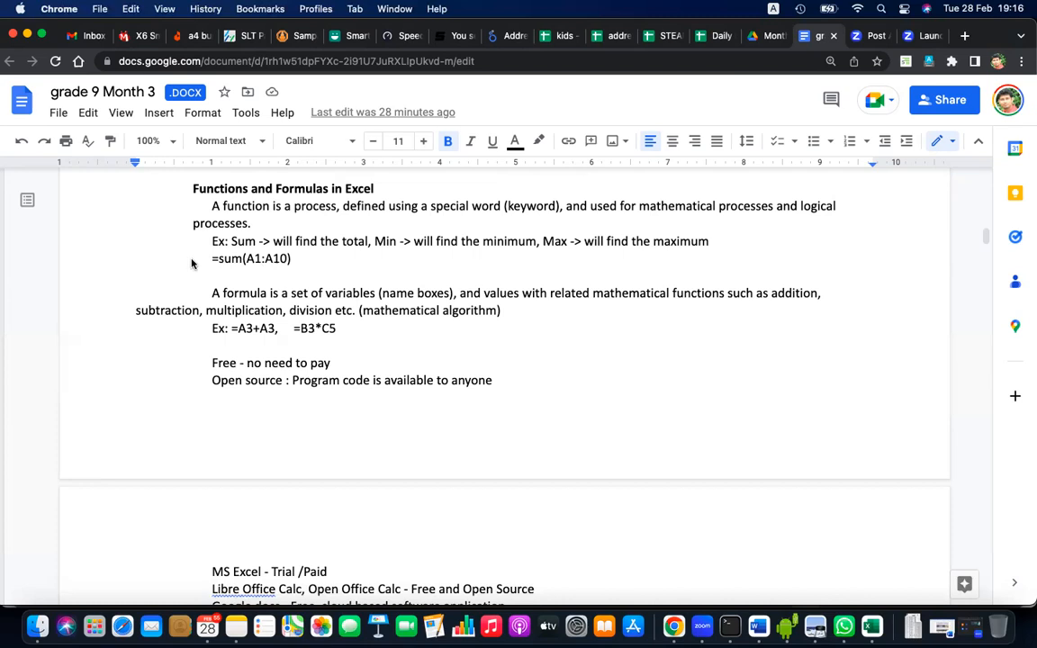
Examine the Functions and Formulas in Excel section, highlighting the keywords sum and Min in the examples
{"action": "double_click", "coordinate": [229, 260]}
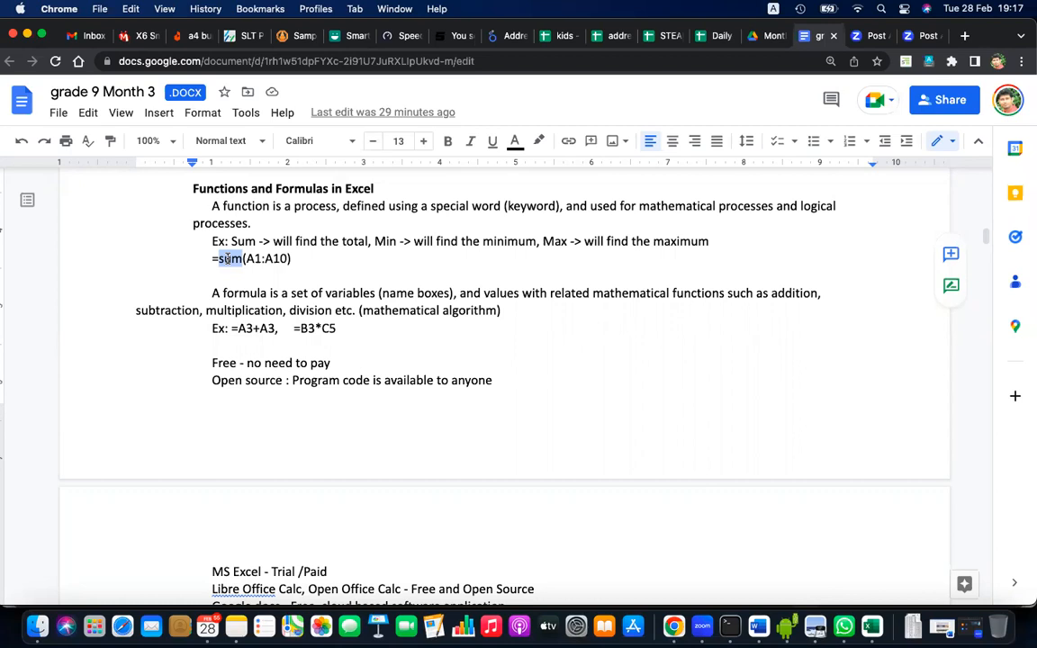
{"action": "double_click", "coordinate": [247, 241]}
{"action": "left_click", "coordinate": [386, 242]}
{"action": "double_click", "coordinate": [385, 242]}
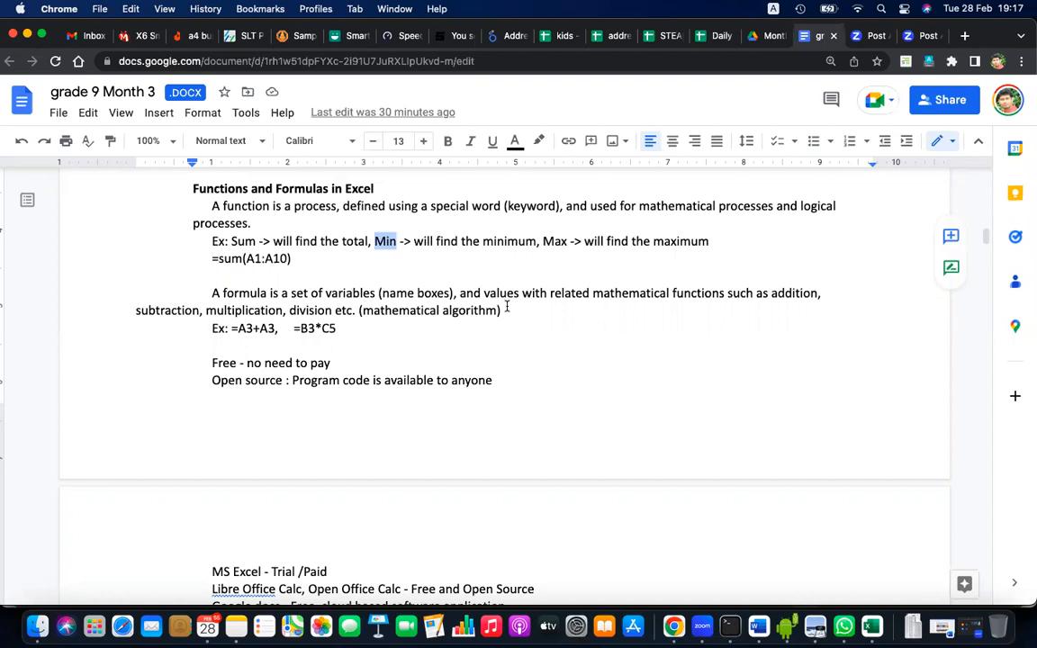
{"action": "scroll", "coordinate": [506, 306], "scroll_direction": "down", "scroll_amount": 5}
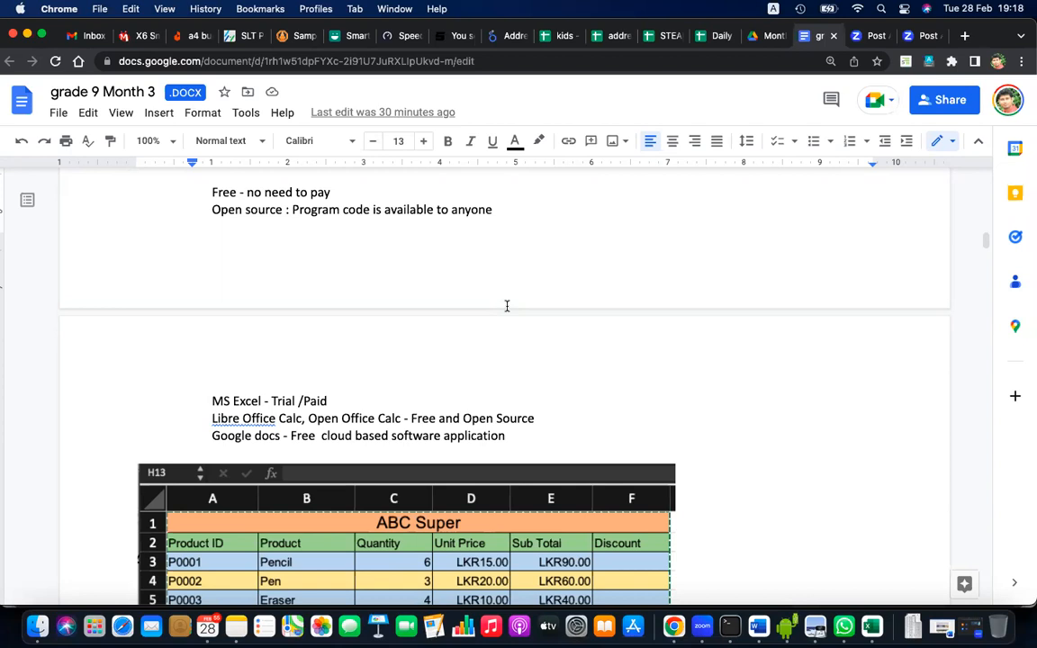
Review the ABC Super answers, highlighting the subtotal formula =D3*C3, the total bill formula and the function =sum(E3:E12)
{"action": "scroll", "coordinate": [506, 306], "scroll_direction": "down", "scroll_amount": 10}
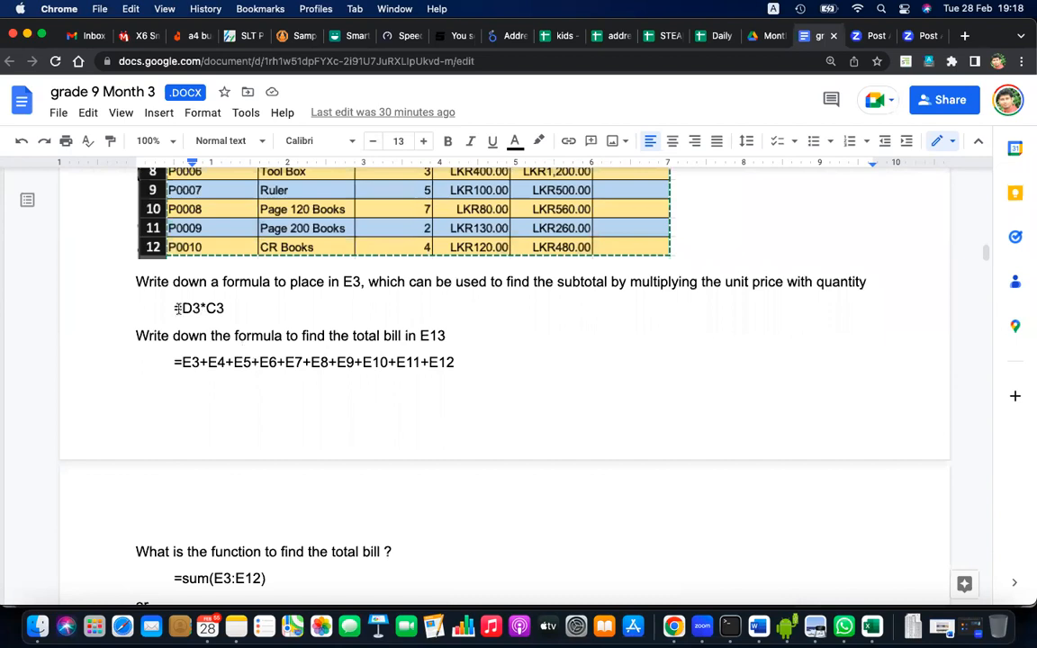
{"action": "left_click_drag", "start_coordinate": [174, 308], "coordinate": [233, 310]}
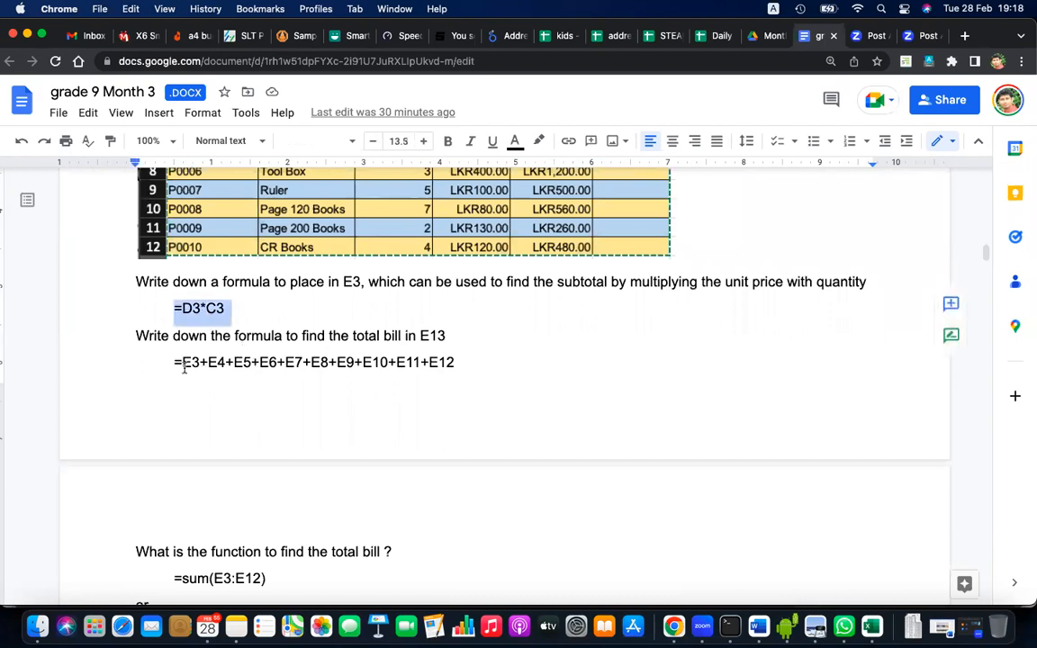
{"action": "left_click_drag", "start_coordinate": [182, 362], "coordinate": [423, 376]}
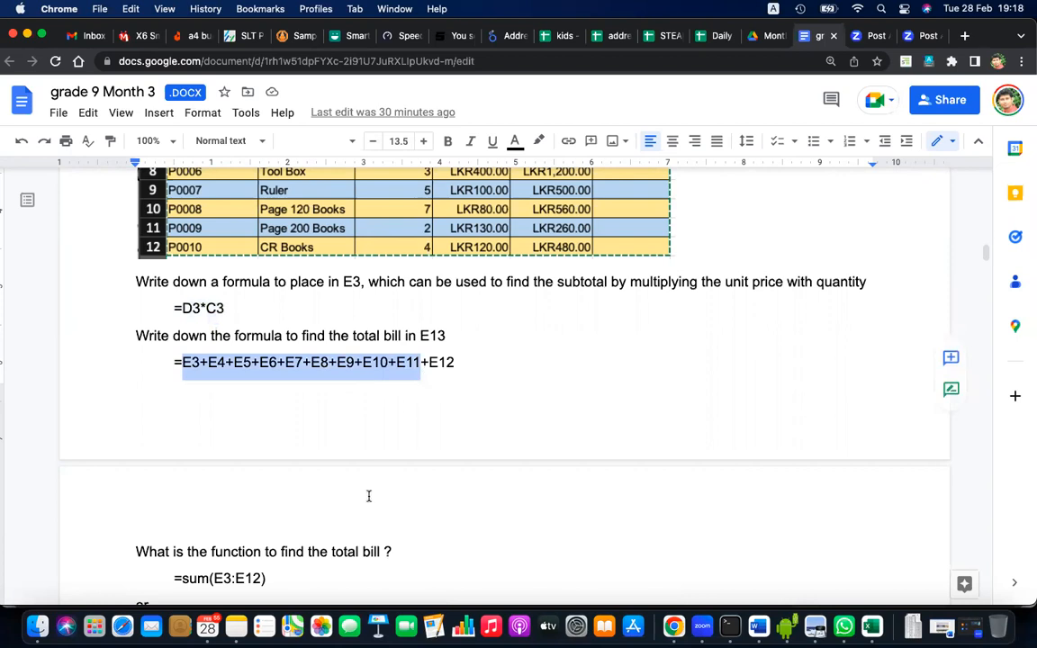
{"action": "scroll", "coordinate": [352, 500], "scroll_direction": "down", "scroll_amount": 4}
{"action": "left_click", "coordinate": [198, 418]}
{"action": "triple_click", "coordinate": [199, 421]}
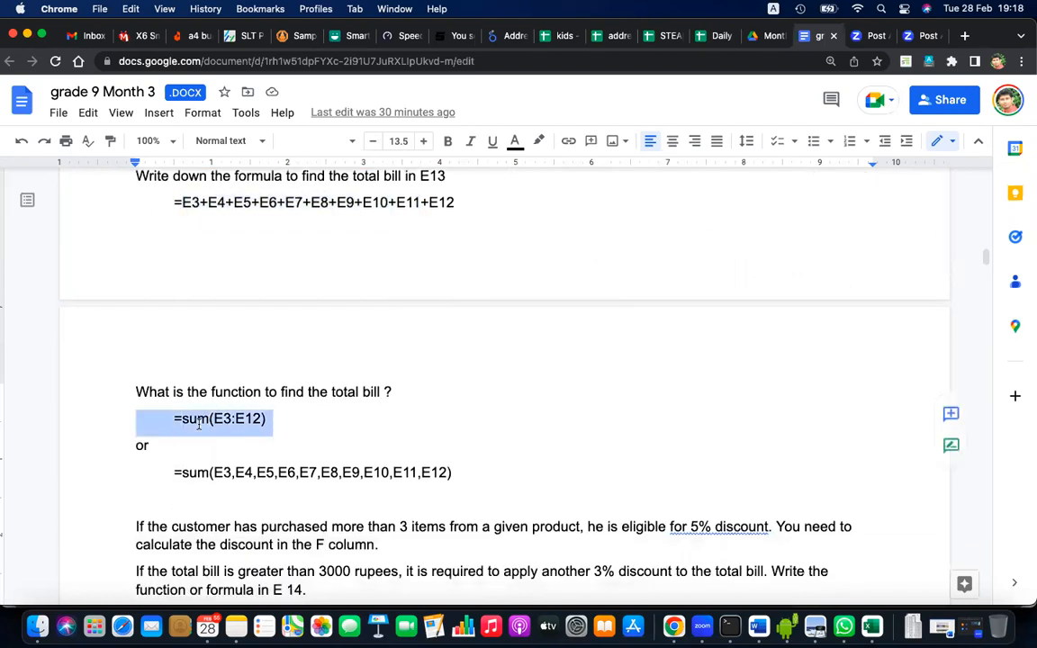
{"action": "triple_click", "coordinate": [199, 421]}
Look through the notes on discounts, currency formatting, and the max, min, count, counta and countblank functions
{"action": "scroll", "coordinate": [199, 423], "scroll_direction": "down", "scroll_amount": 9}
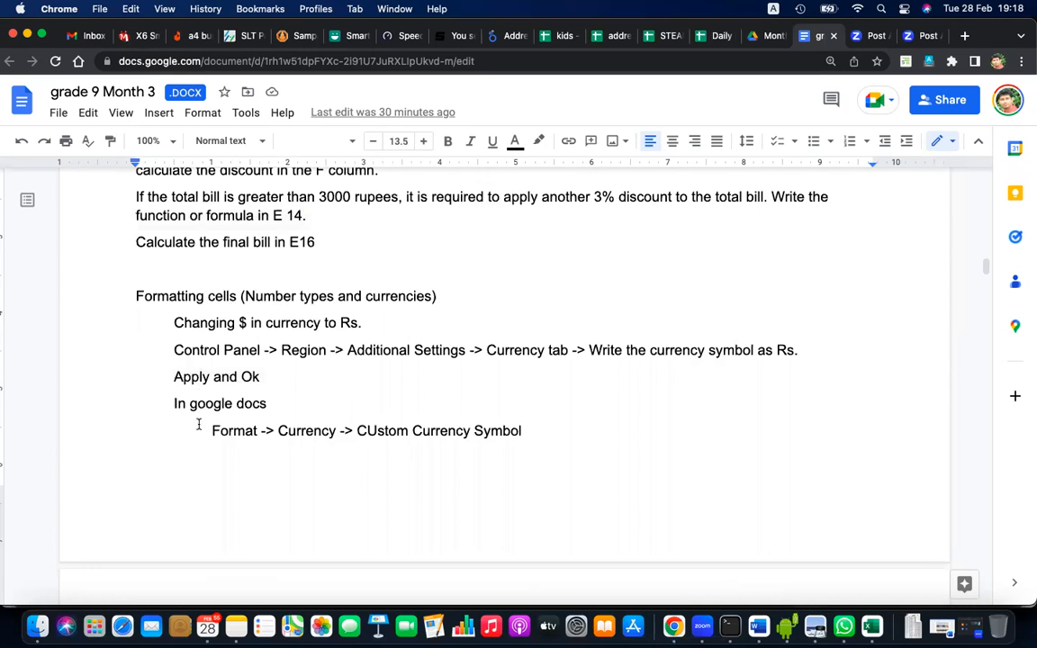
{"action": "scroll", "coordinate": [198, 424], "scroll_direction": "down", "scroll_amount": 2}
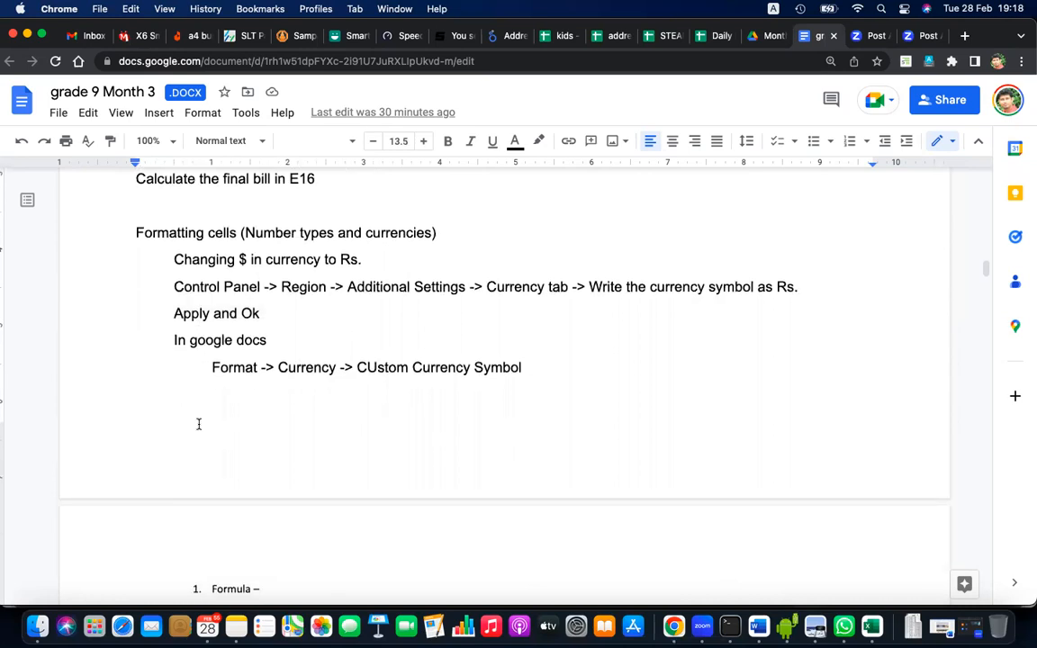
{"action": "scroll", "coordinate": [199, 424], "scroll_direction": "down", "scroll_amount": 20}
{"action": "scroll", "coordinate": [198, 424], "scroll_direction": "up", "scroll_amount": 5}
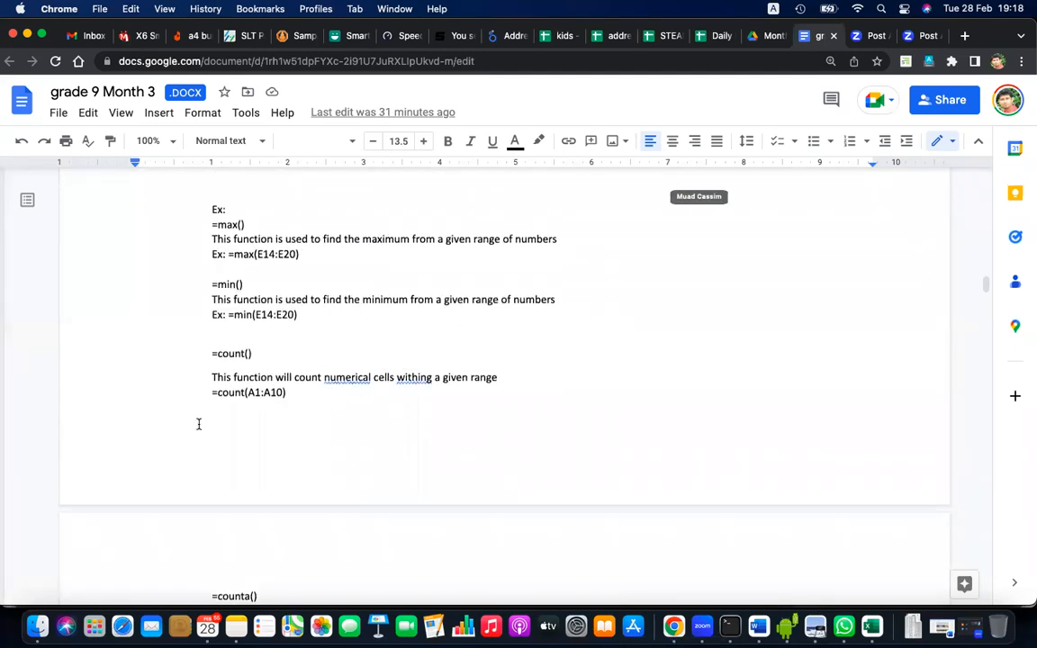
{"action": "scroll", "coordinate": [199, 424], "scroll_direction": "up", "scroll_amount": 6}
{"action": "scroll", "coordinate": [198, 424], "scroll_direction": "up", "scroll_amount": 4}
{"action": "scroll", "coordinate": [198, 424], "scroll_direction": "down", "scroll_amount": 1}
{"action": "scroll", "coordinate": [199, 424], "scroll_direction": "up", "scroll_amount": 4}
{"action": "scroll", "coordinate": [198, 424], "scroll_direction": "down", "scroll_amount": 12}
{"action": "scroll", "coordinate": [199, 424], "scroll_direction": "down", "scroll_amount": 13}
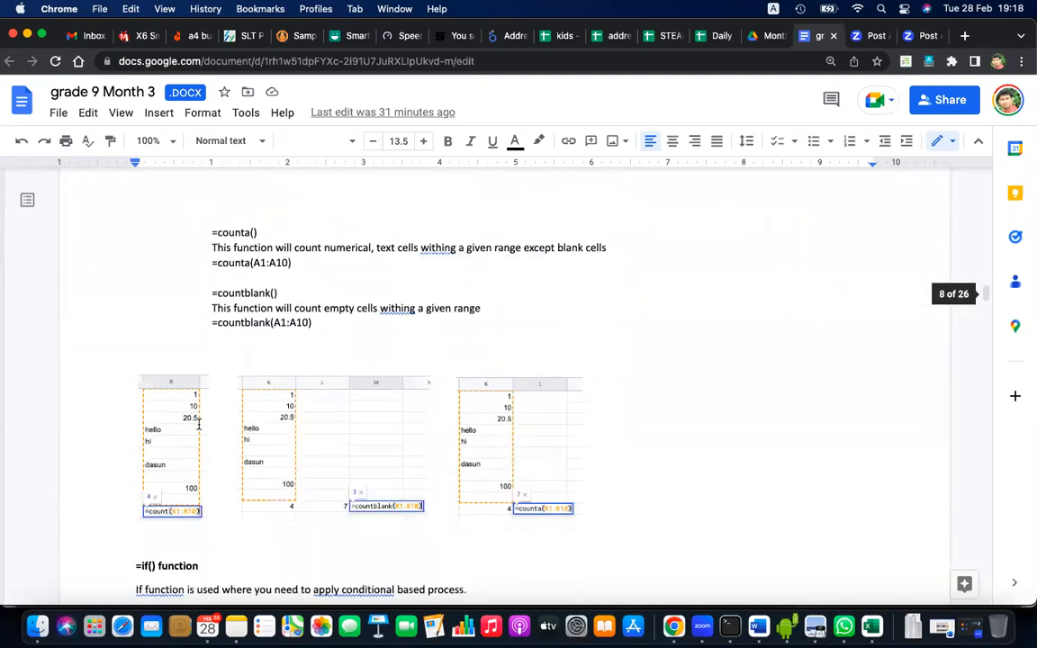
{"action": "scroll", "coordinate": [199, 424], "scroll_direction": "up", "scroll_amount": 20}
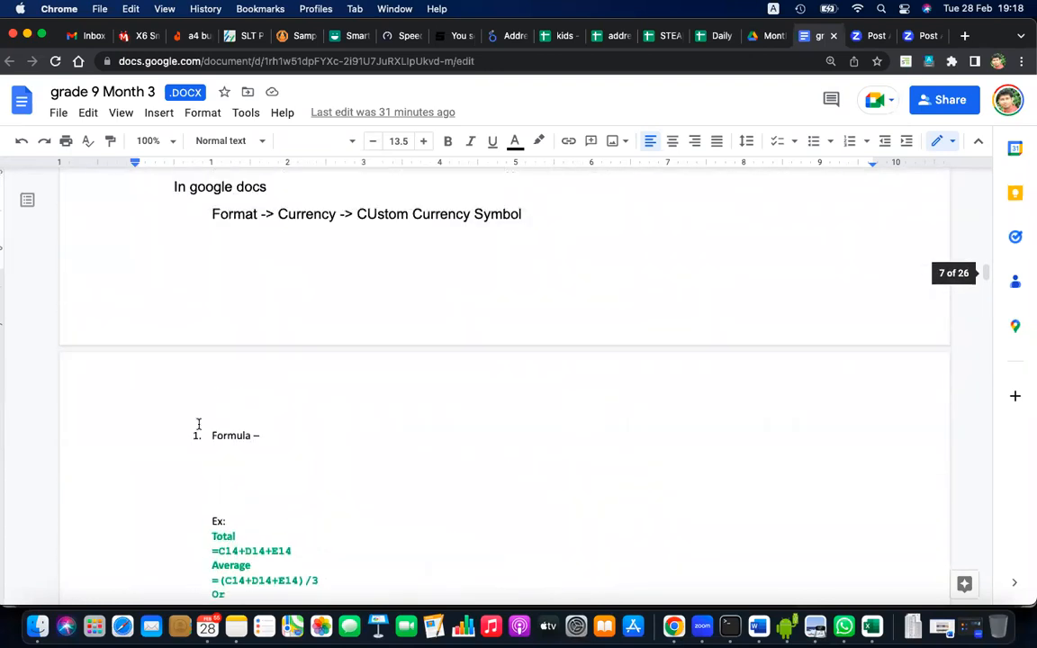
Add the heading "Relative and Absolute referencing in excel" on a new page after the currency formatting notes, followed by blank lines
{"action": "left_click", "coordinate": [419, 425]}
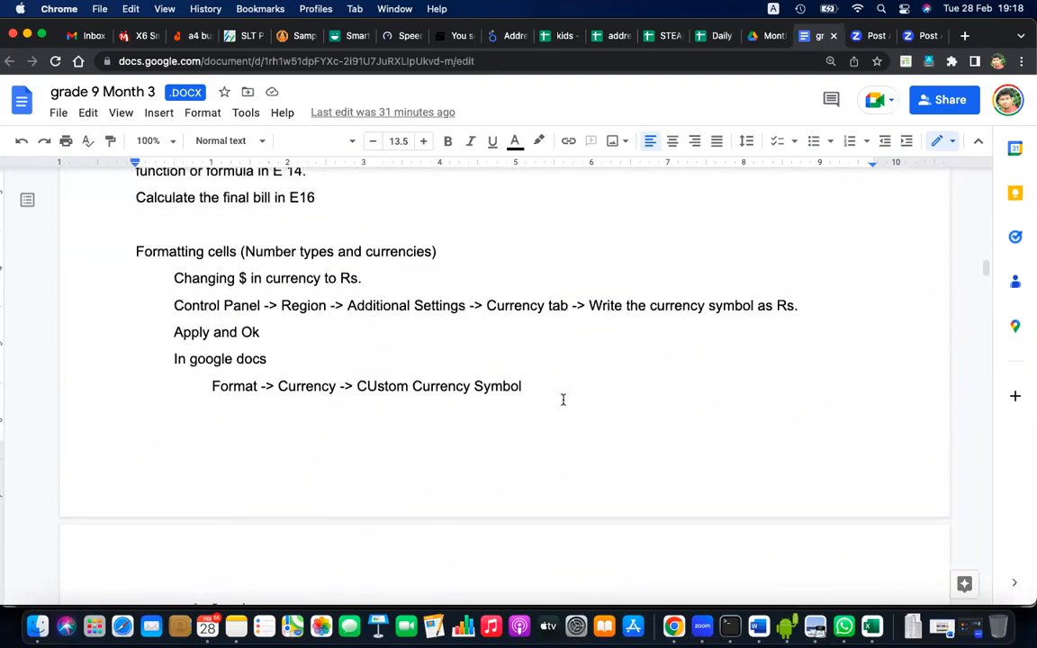
{"action": "key", "text": "super+Return"}
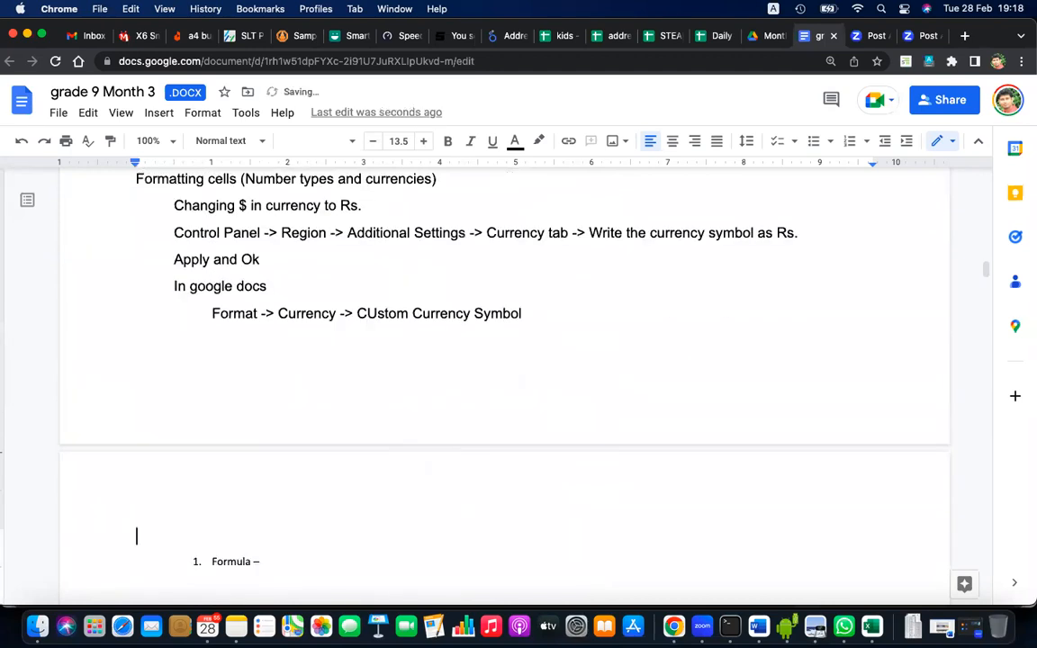
{"action": "type", "text": "Relative a"}
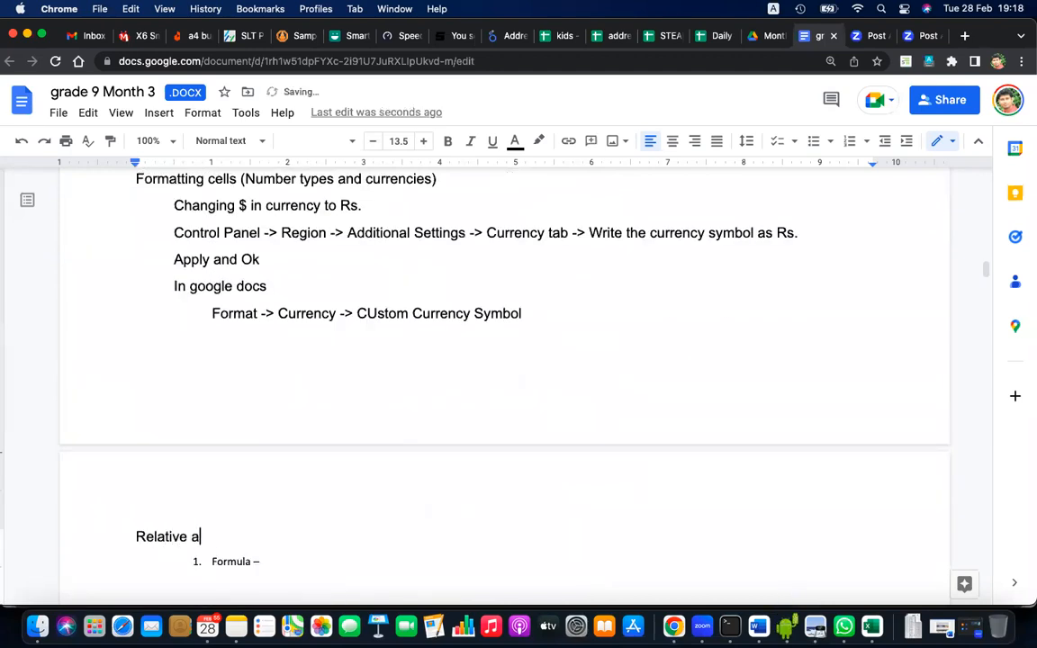
{"action": "type", "text": "nd Absolute ref"}
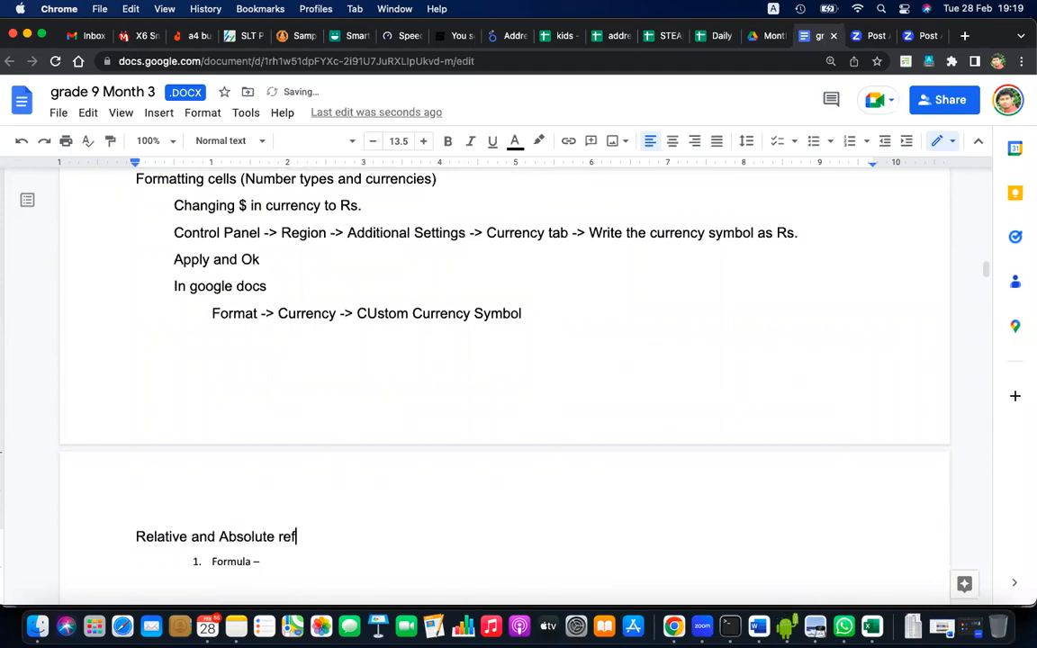
{"action": "type", "text": "erencing in excel"}
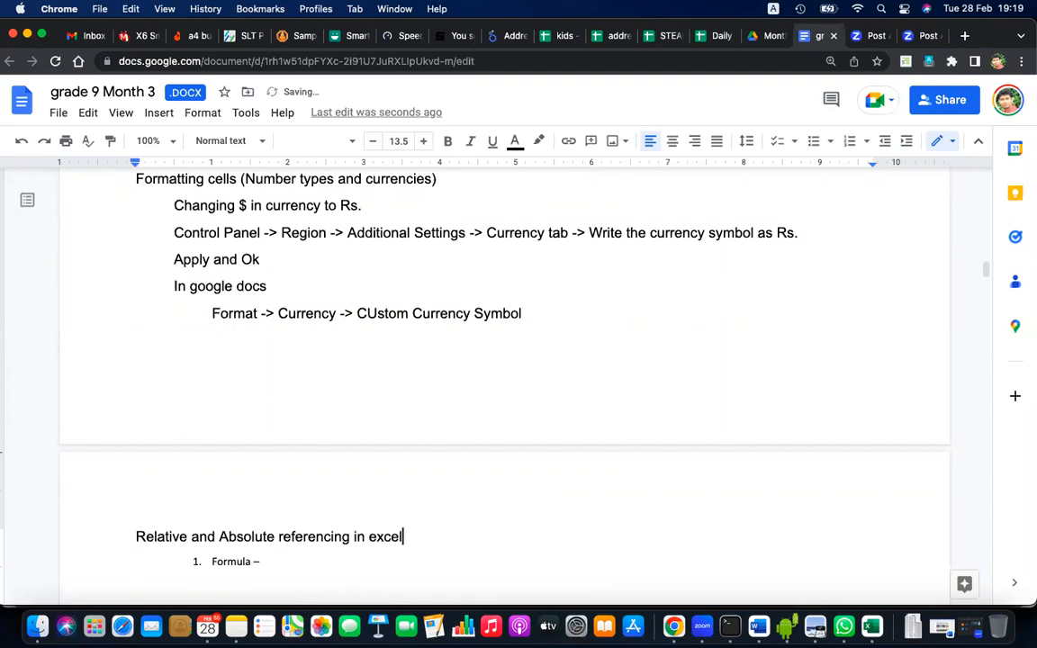
{"action": "key", "text": "Return"}
{"action": "key", "text": "Return"}
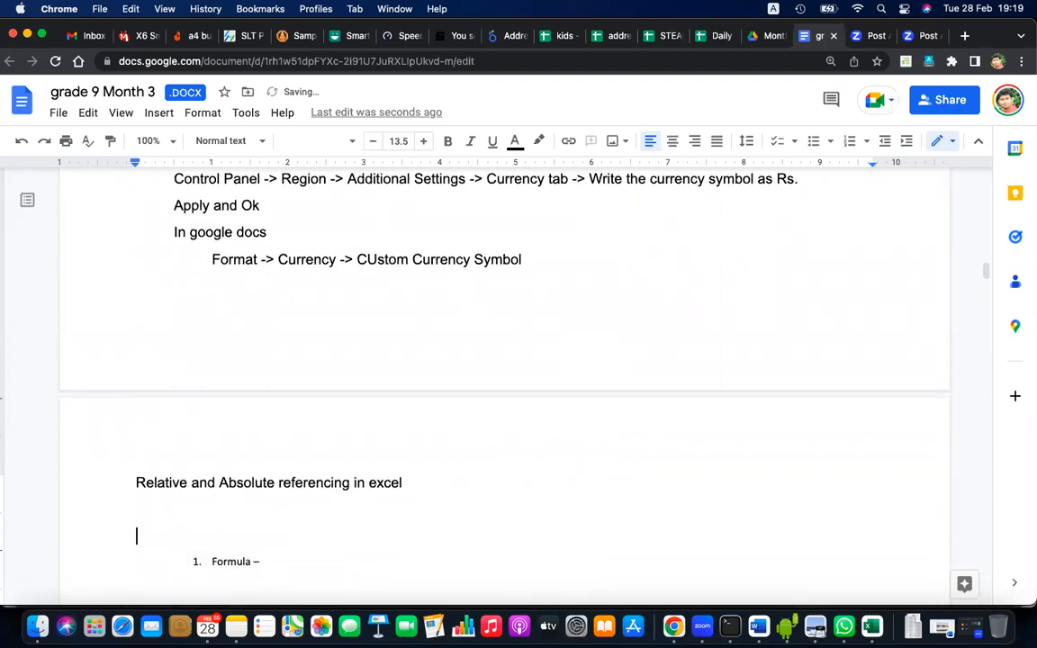
Indent the blank line directly under the "Relative and Absolute referencing in excel" heading by two tab stops
{"action": "scroll", "coordinate": [508, 396], "scroll_direction": "down", "scroll_amount": 5}
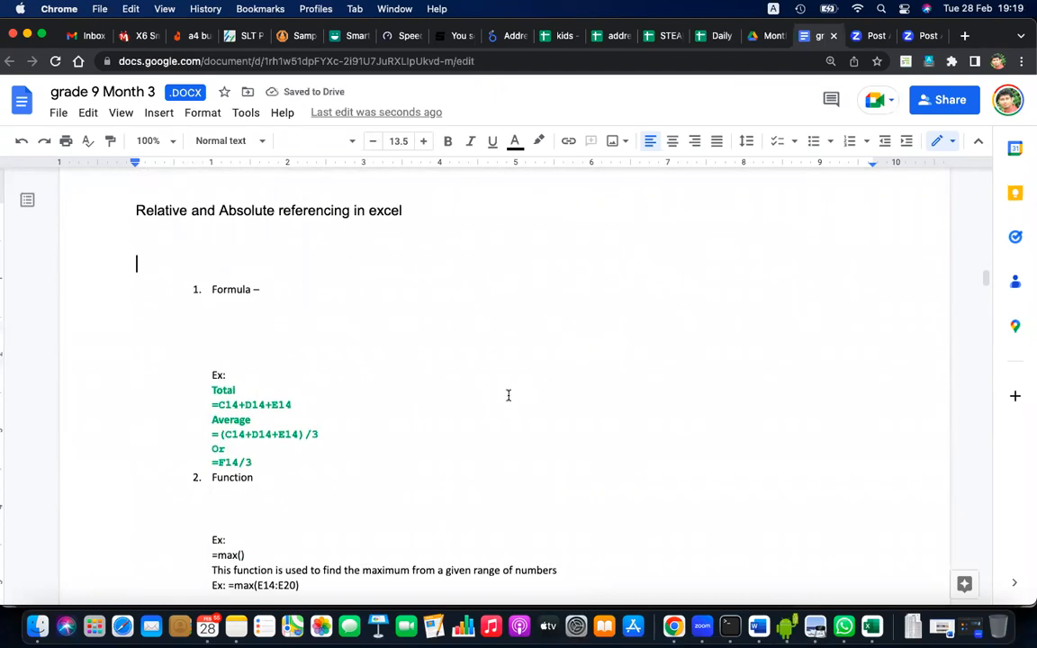
{"action": "left_click", "coordinate": [243, 226]}
{"action": "left_click", "coordinate": [220, 234]}
{"action": "key", "text": "Tab"}
{"action": "key", "text": "Tab"}
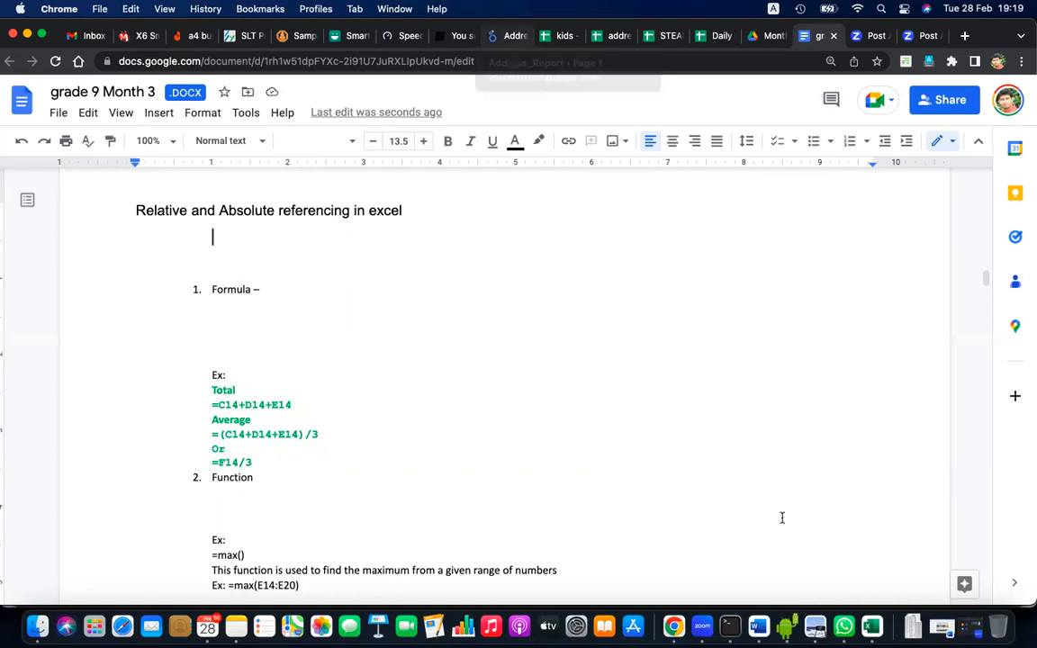
Switch to the Book1 workbook in Excel and clear the contents of cells C2:E8 under Total and Average
{"action": "left_click", "coordinate": [870, 626]}
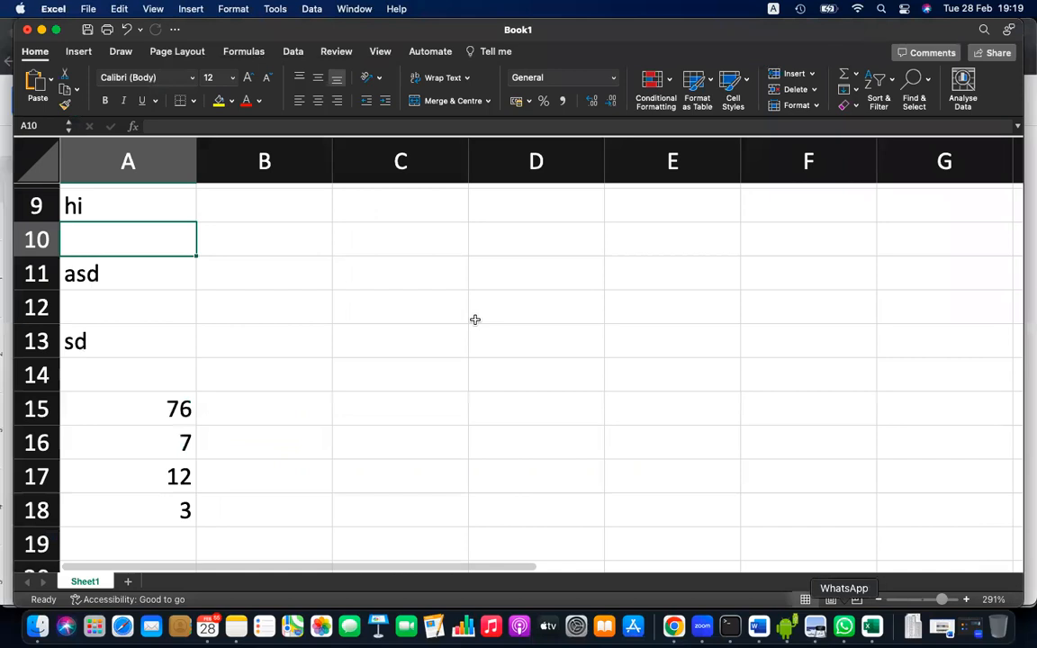
{"action": "scroll", "coordinate": [353, 384], "scroll_direction": "up", "scroll_amount": 5}
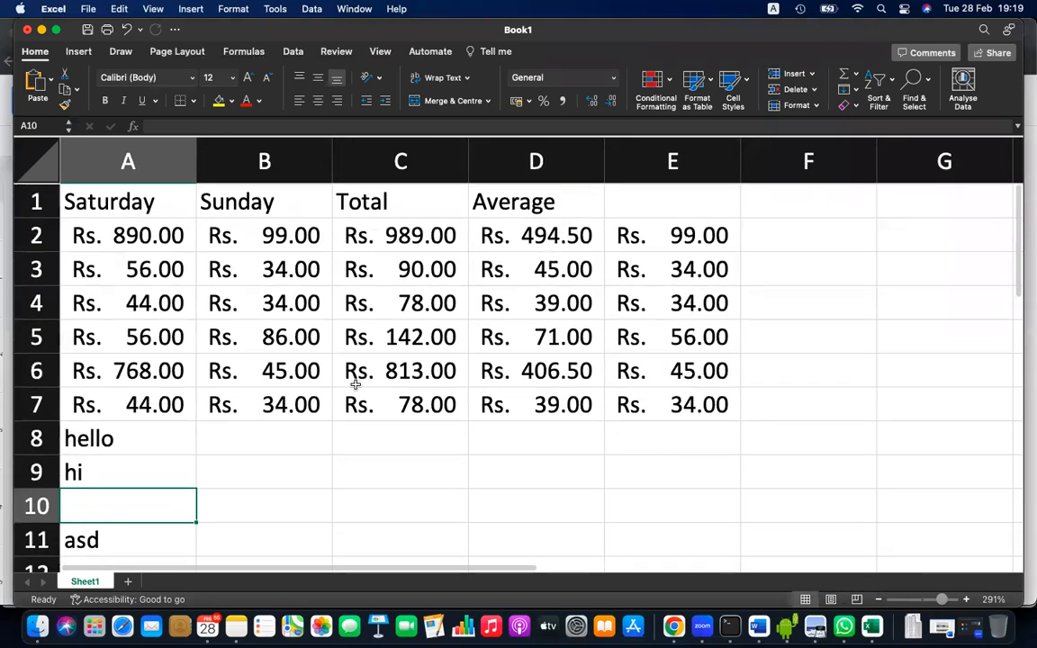
{"action": "left_click_drag", "start_coordinate": [418, 234], "coordinate": [718, 428]}
{"action": "key", "text": "Delete"}
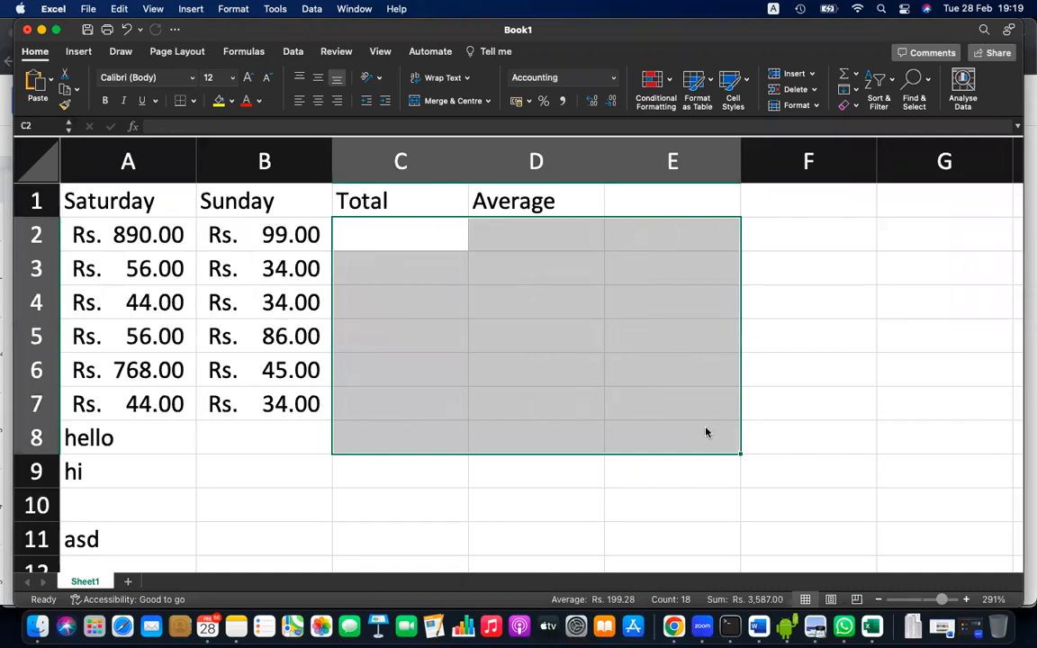
Clear the leftover text and numbers below the Saturday amounts in cells A8:A18
{"action": "left_click", "coordinate": [133, 432]}
{"action": "left_click_drag", "start_coordinate": [133, 431], "coordinate": [133, 522]}
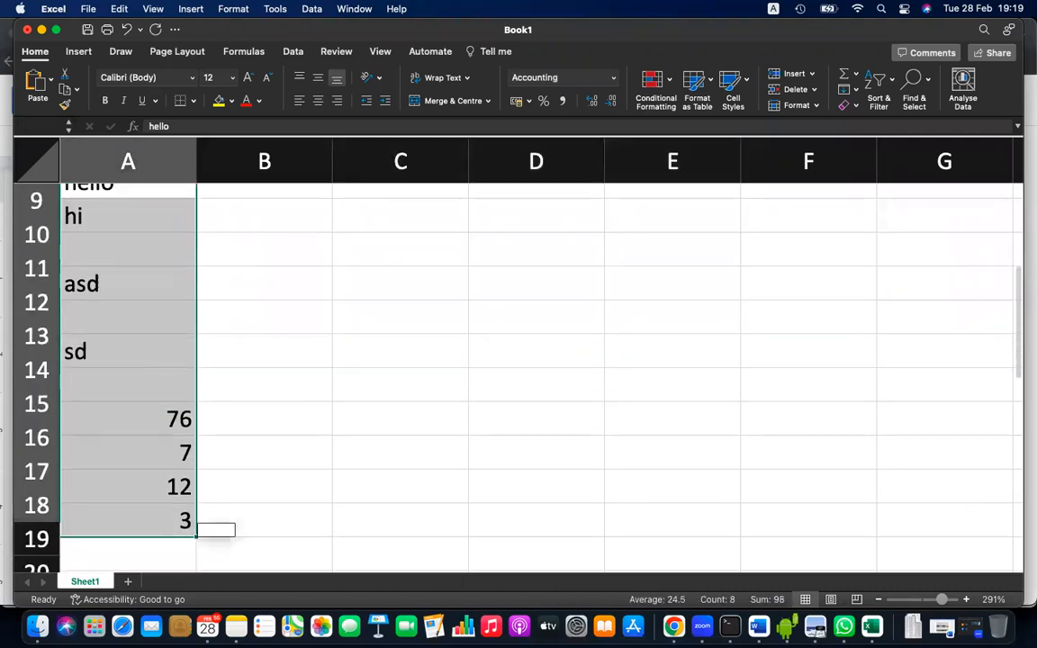
{"action": "key", "text": "Delete"}
{"action": "scroll", "coordinate": [389, 523], "scroll_direction": "up", "scroll_amount": 3}
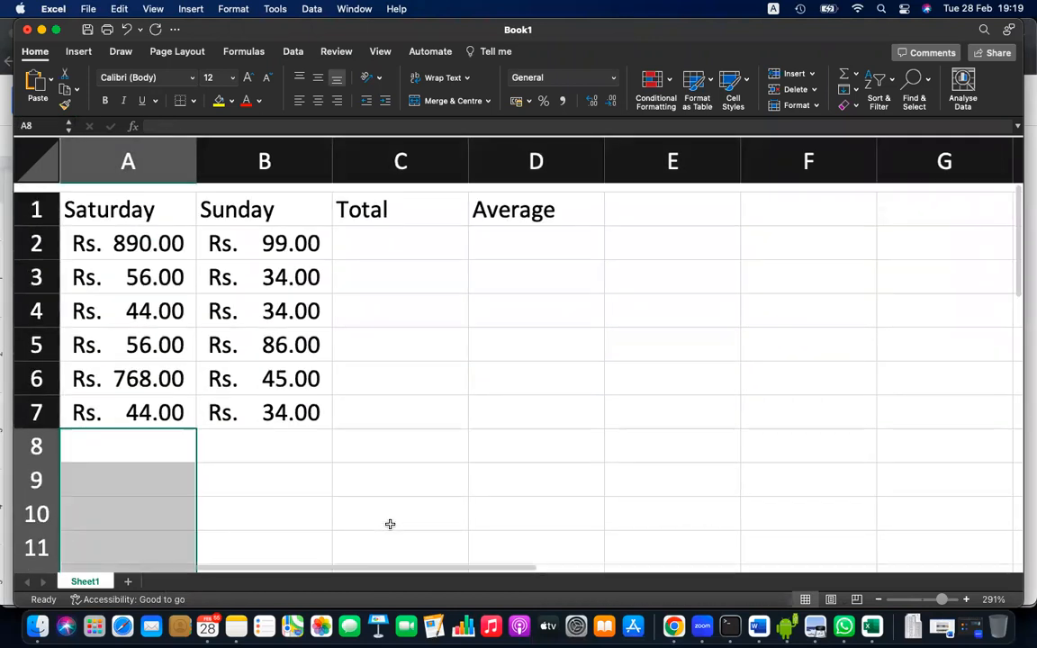
Examine the first Total cell C2 and the Saturday and Sunday amounts in A2 and B2
{"action": "left_click", "coordinate": [396, 236]}
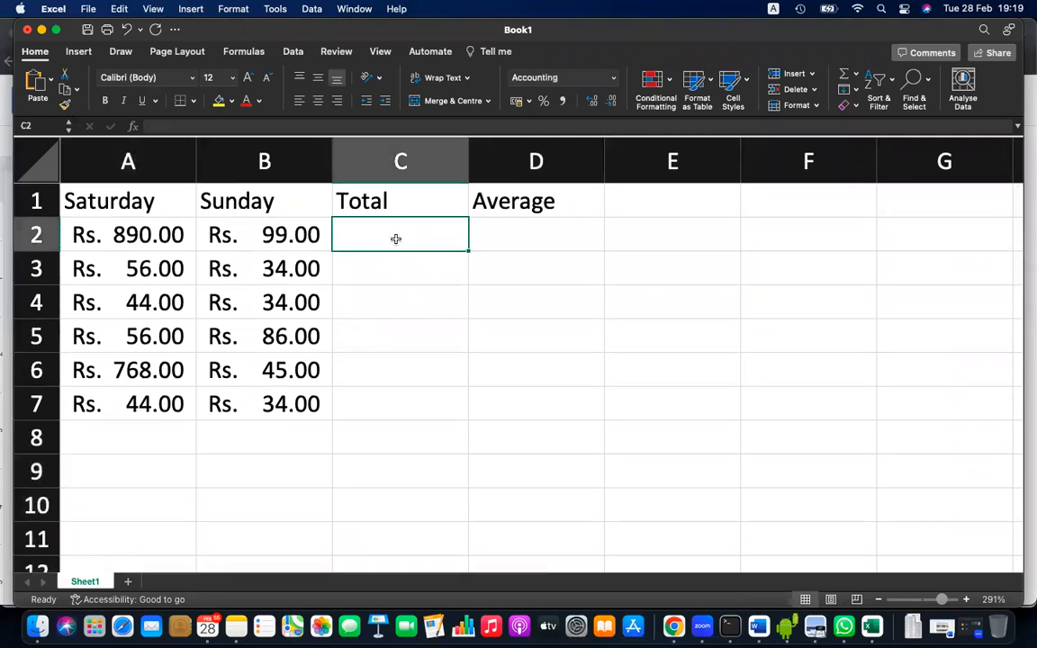
{"action": "left_click", "coordinate": [148, 234]}
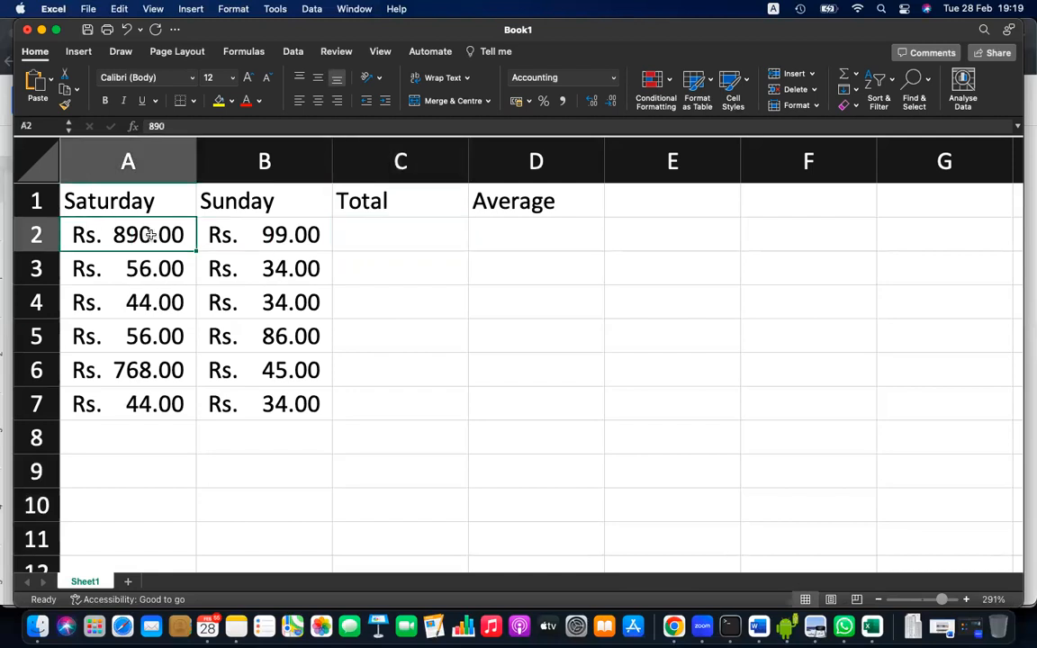
{"action": "left_click", "coordinate": [271, 234]}
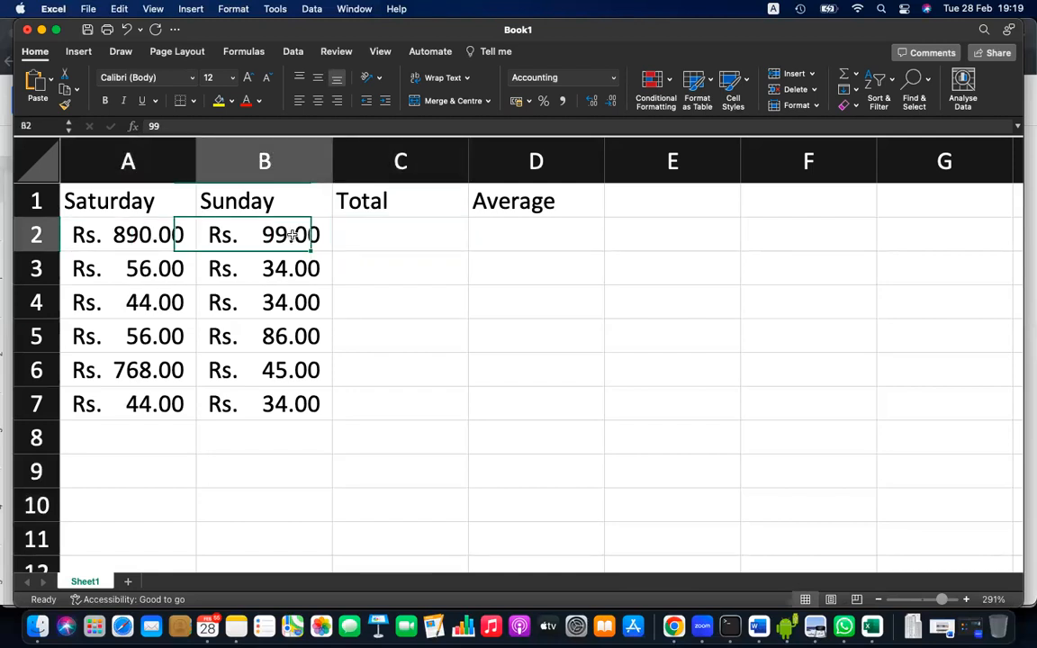
Enter the formula =A2+B2 in the first Total cell, C2, to add the Saturday and Sunday amounts
{"action": "left_click", "coordinate": [365, 233]}
{"action": "type", "text": "="}
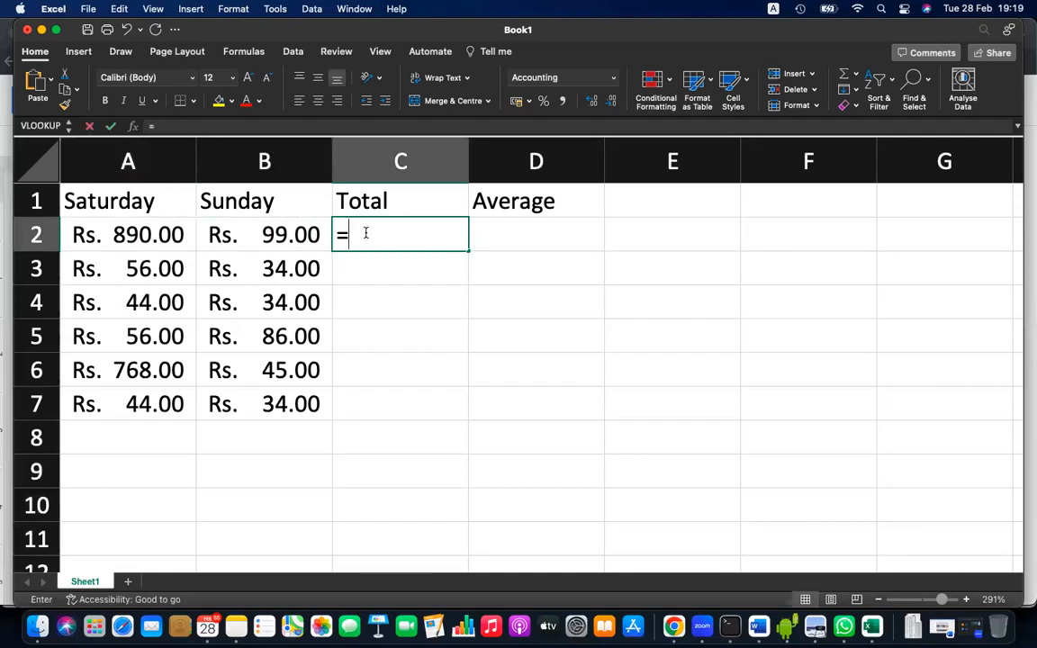
{"action": "type", "text": "A2"}
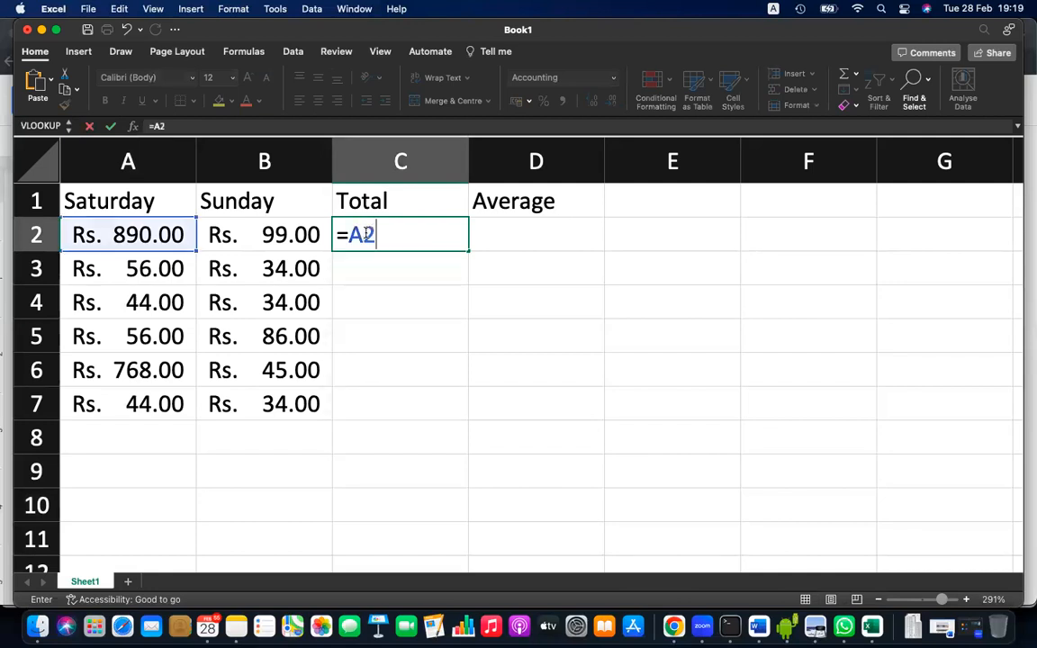
{"action": "type", "text": "+B2"}
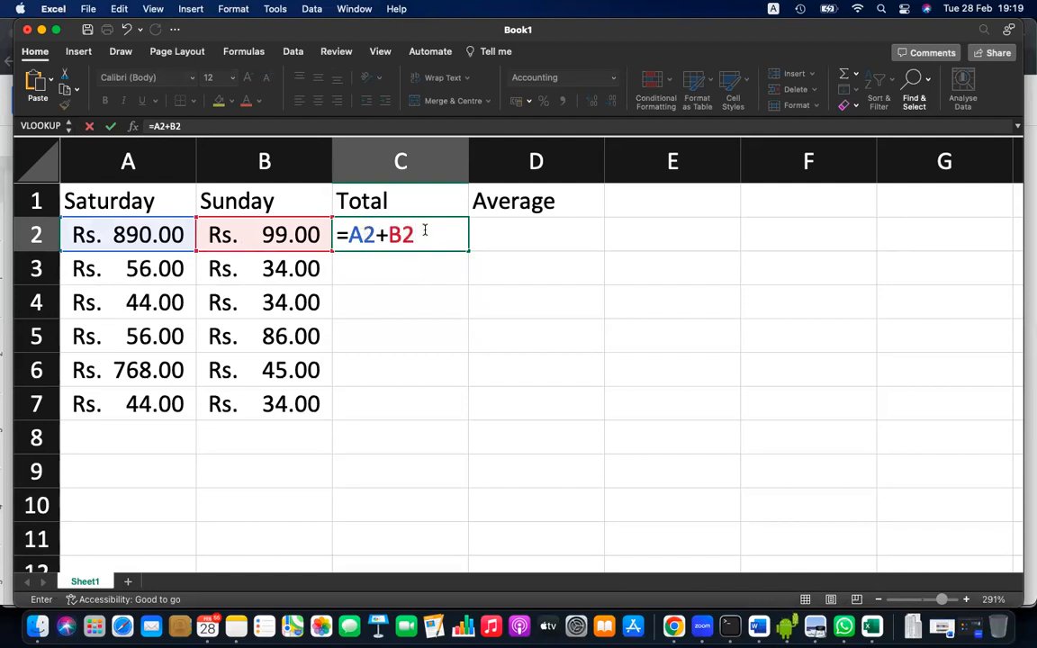
{"action": "key", "text": "Return"}
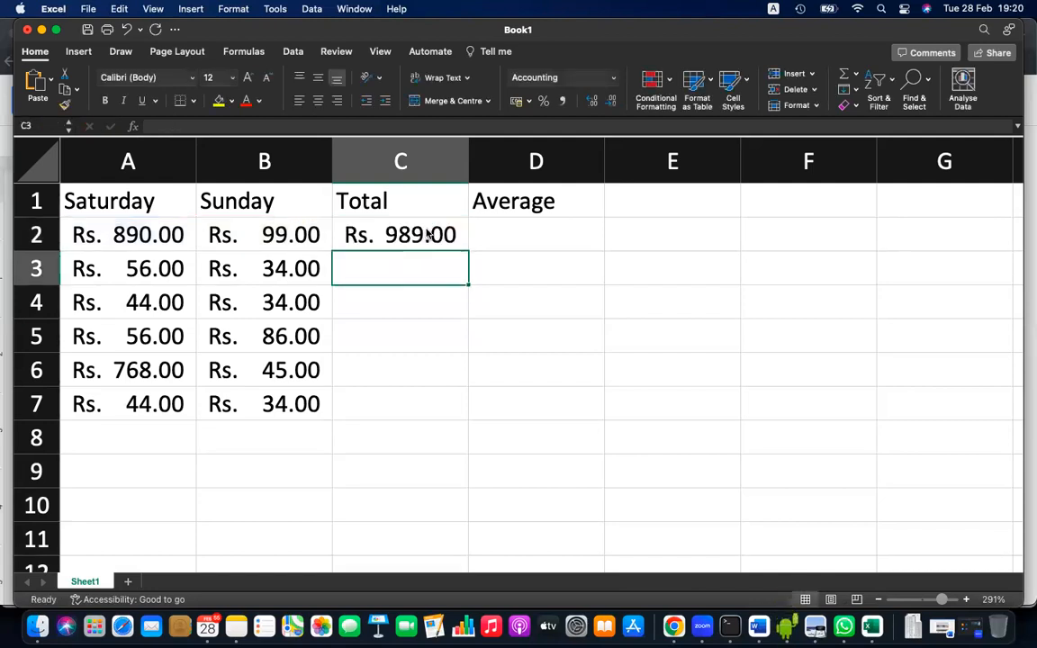
{"action": "left_click", "coordinate": [428, 235]}
{"action": "key", "text": "super+c"}
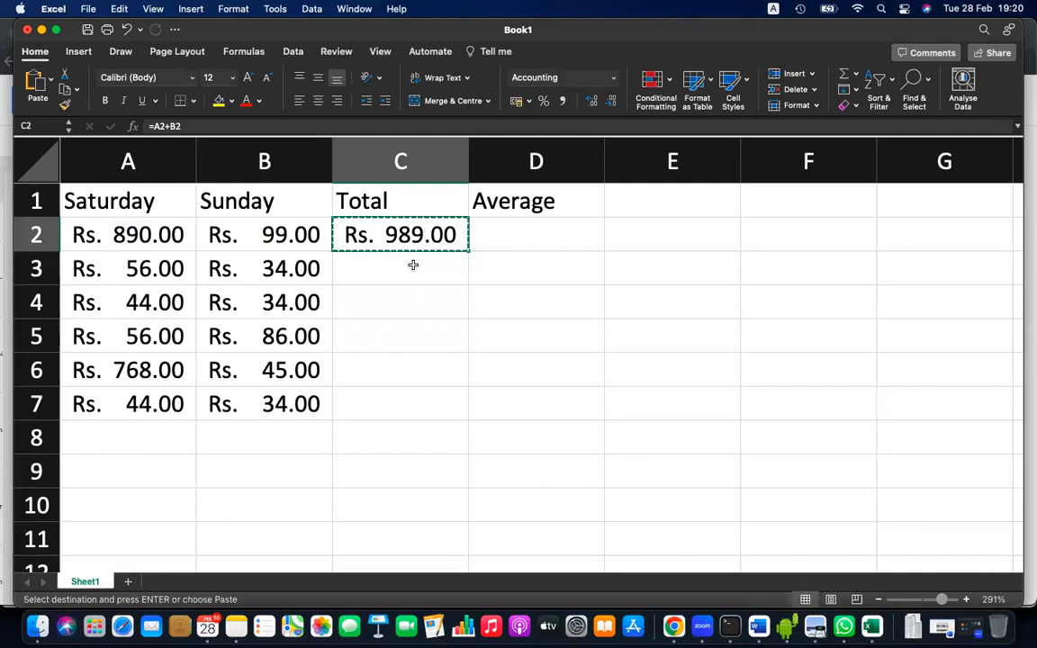
{"action": "left_click", "coordinate": [413, 264]}
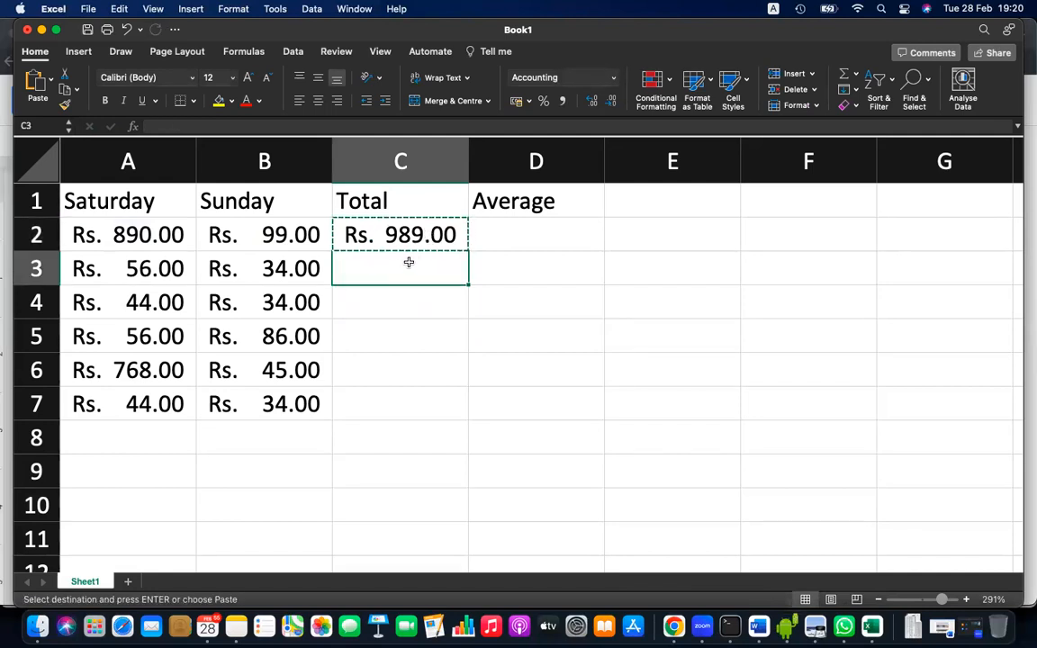
Examine which Saturday and Sunday cells the Total formula in C2 refers to
{"action": "left_click", "coordinate": [418, 223]}
{"action": "double_click", "coordinate": [418, 225]}
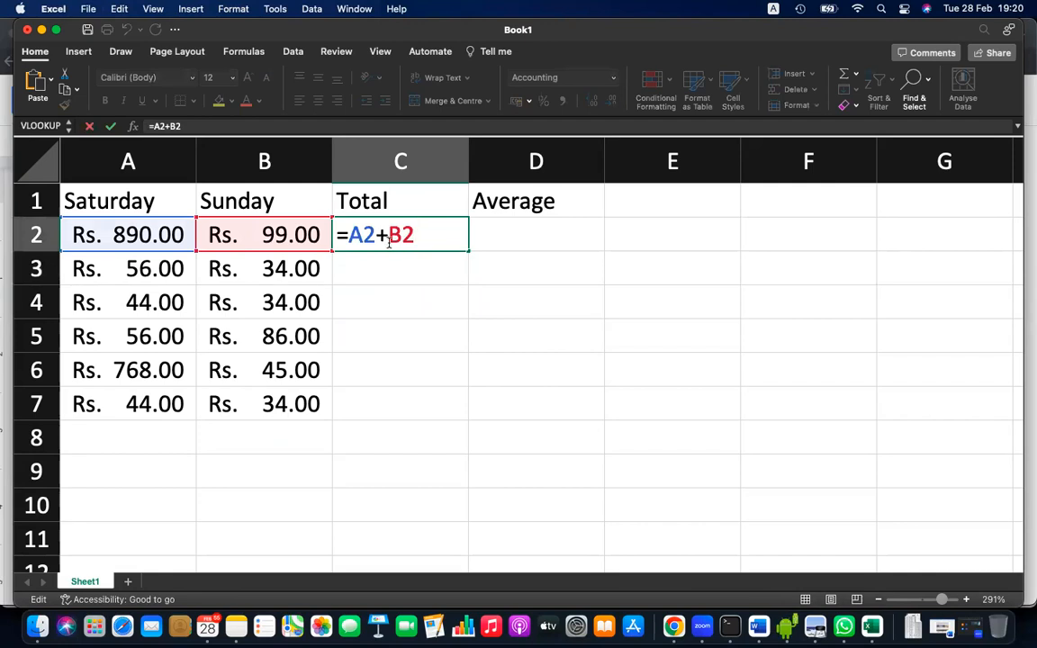
{"action": "key", "text": "Return"}
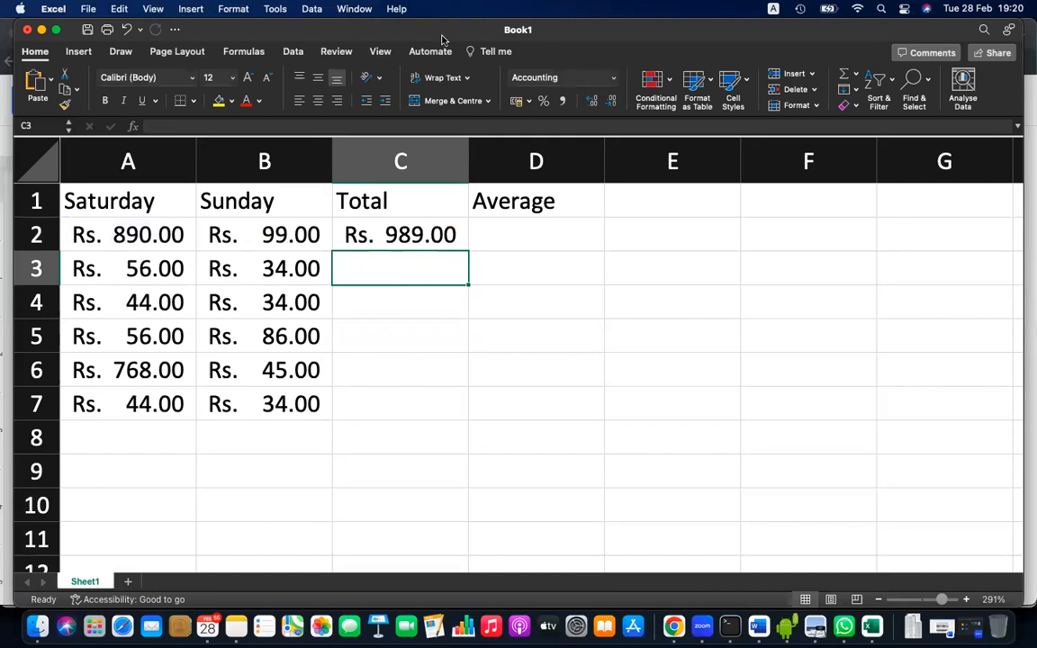
Copy the Total formula from C2 into C3 and inspect the cell references of the copy
{"action": "key", "text": "XF86AudioRaiseVolume"}
{"action": "left_click", "coordinate": [392, 239]}
{"action": "key", "text": "super+c"}
{"action": "left_click", "coordinate": [390, 268]}
{"action": "key", "text": "super+v"}
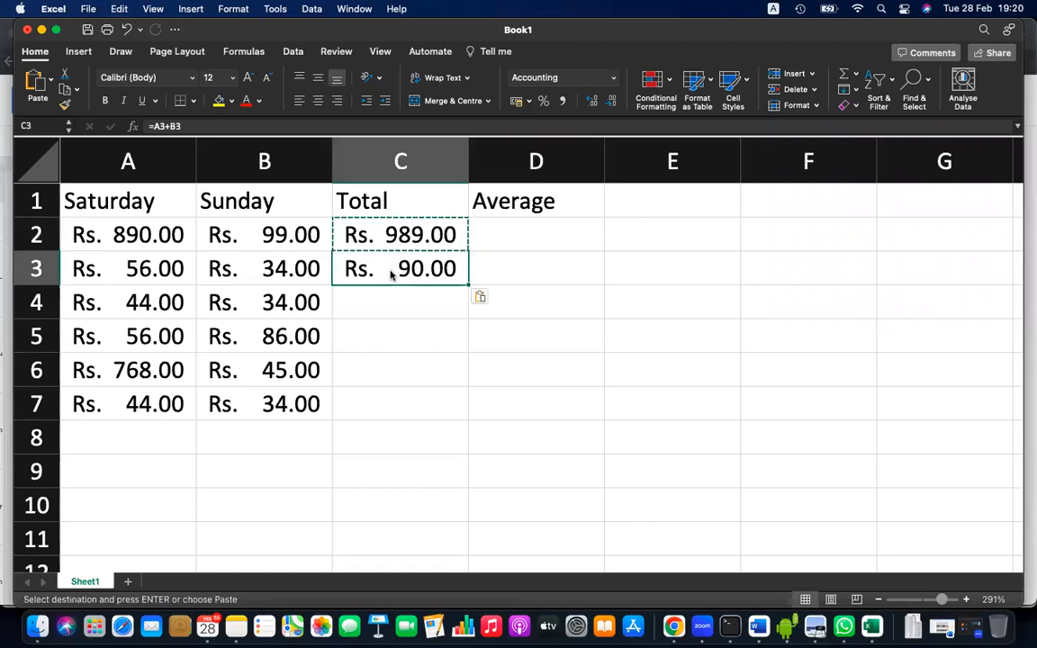
{"action": "double_click", "coordinate": [392, 272]}
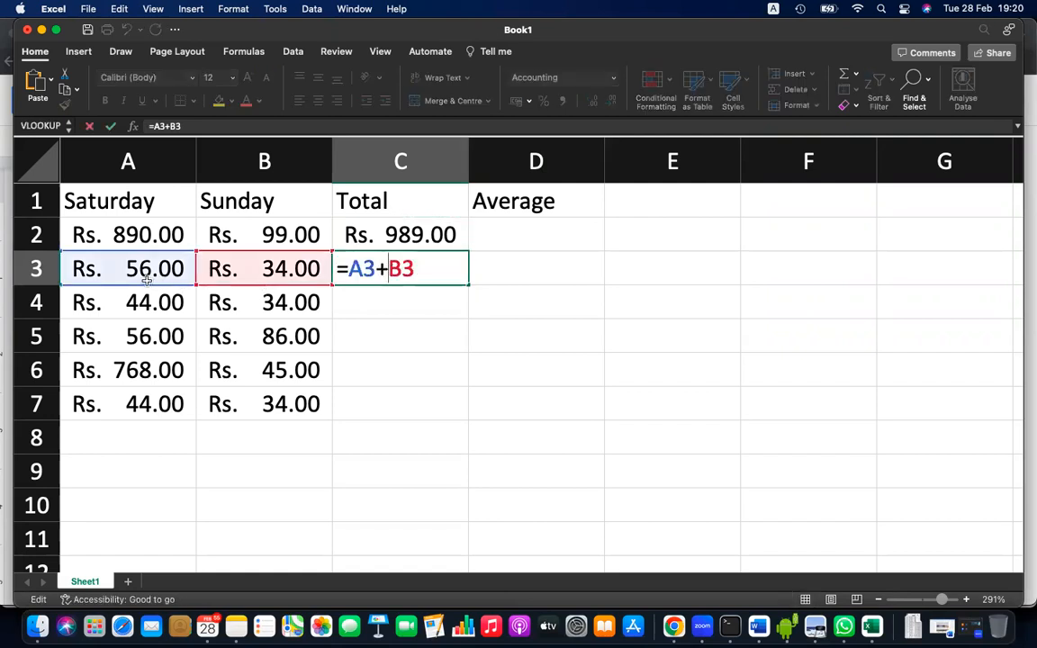
{"action": "key", "text": "Return"}
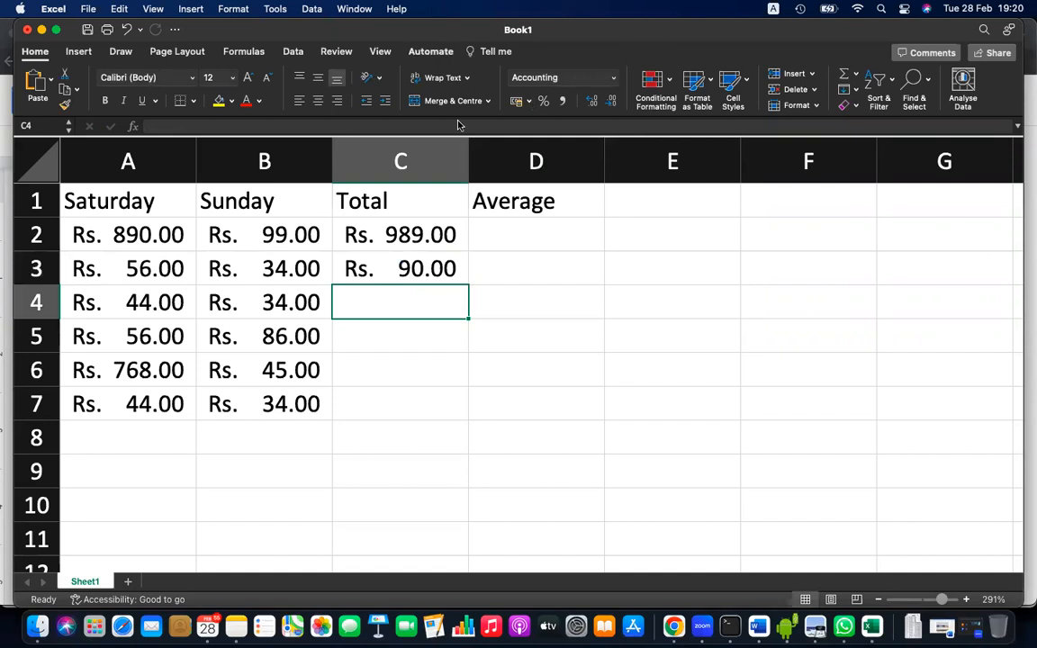
Annotate the shared screen with Zoom arrows to A2, B2 and C2, joined by a thick red line across row 1
{"action": "left_click", "coordinate": [172, 223]}
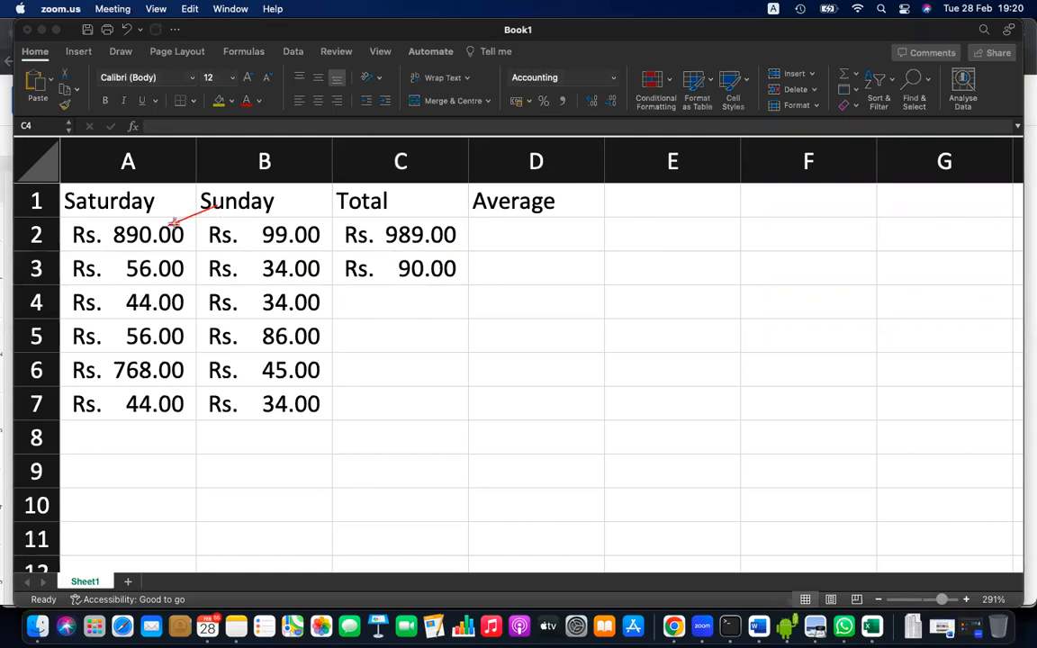
{"action": "left_click_drag", "start_coordinate": [217, 204], "coordinate": [267, 230]}
{"action": "left_click_drag", "start_coordinate": [221, 204], "coordinate": [369, 205]}
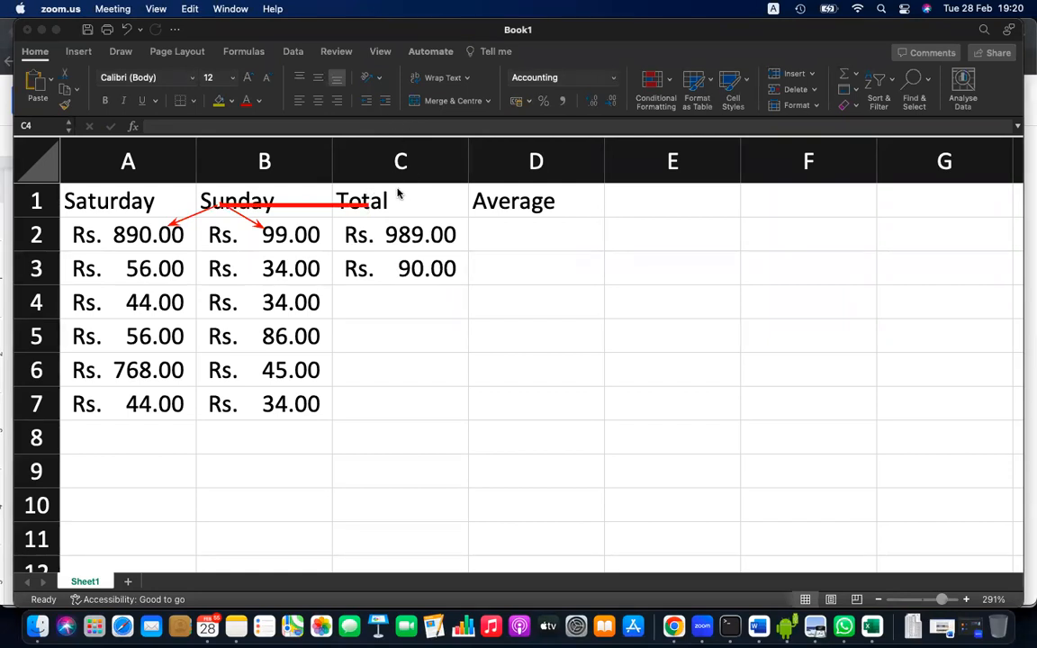
{"action": "left_click_drag", "start_coordinate": [367, 205], "coordinate": [414, 217]}
{"action": "left_click", "coordinate": [522, 332]}
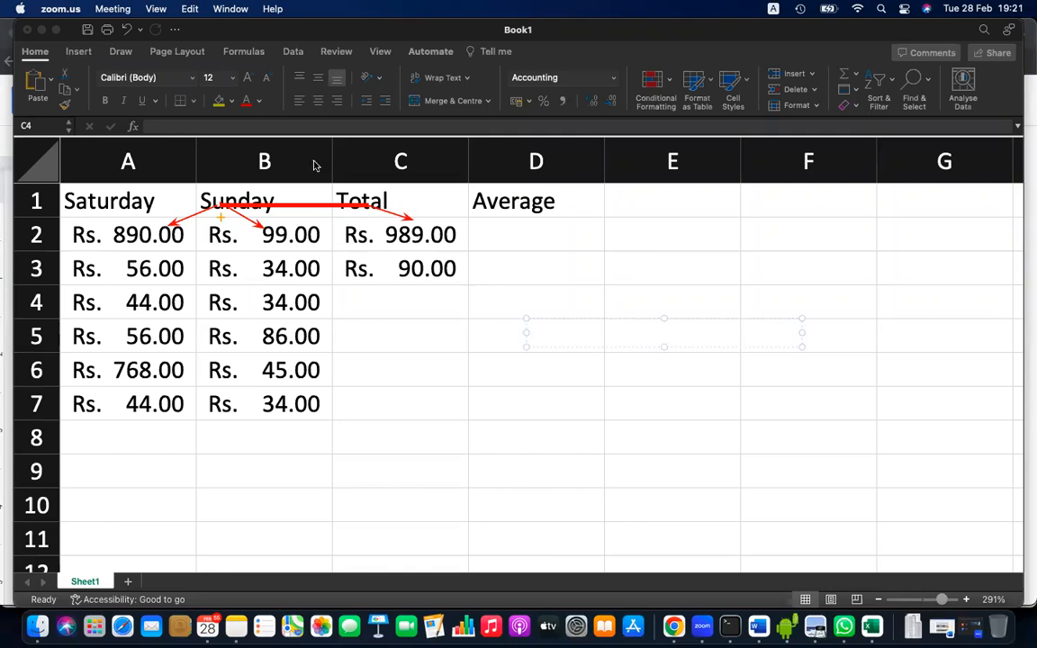
Return to the Book1 workbook and inspect the C2 formula alongside the drawn arrows
{"action": "left_click", "coordinate": [440, 236]}
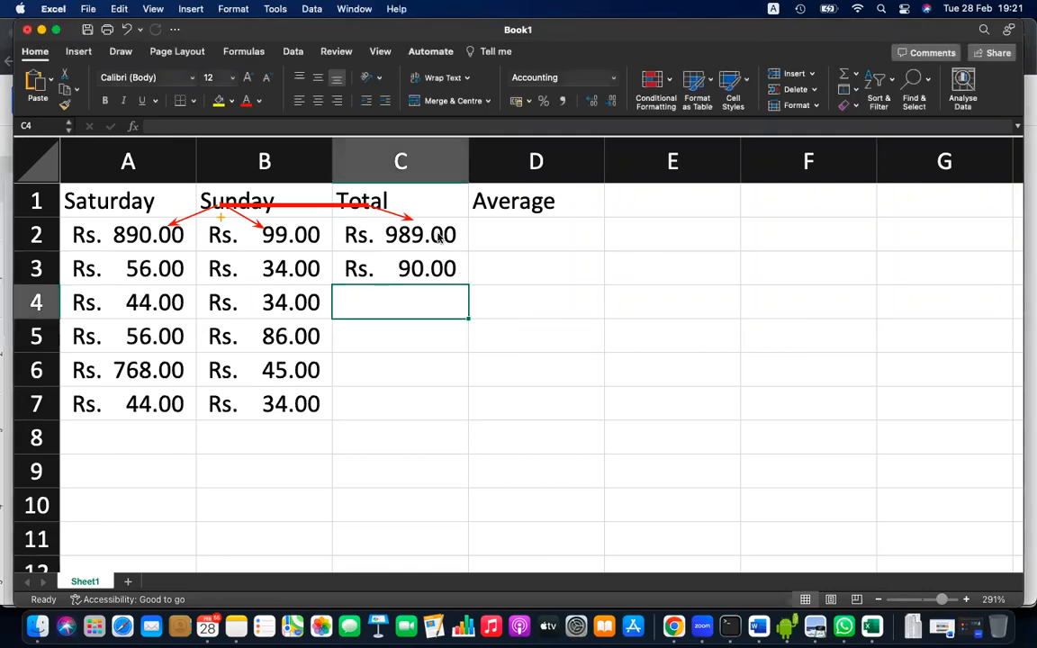
{"action": "double_click", "coordinate": [440, 236]}
{"action": "key", "text": "Return"}
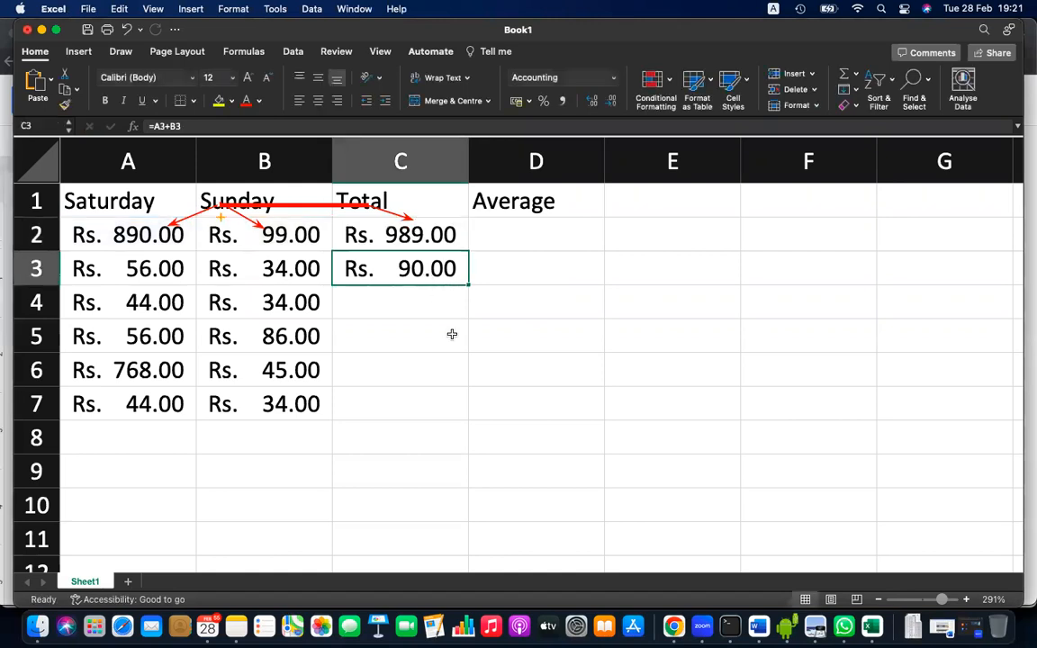
Shift successive data rows beneath the drawn arrows to compare the relative cell positions, and return to the first rows
{"action": "key", "text": "Down"}
{"action": "key", "text": "Down"}
{"action": "key", "text": "Down"}
{"action": "key", "text": "Down"}
{"action": "key", "text": "Down"}
{"action": "key", "text": "Down"}
{"action": "key", "text": "Down"}
{"action": "key", "text": "Down"}
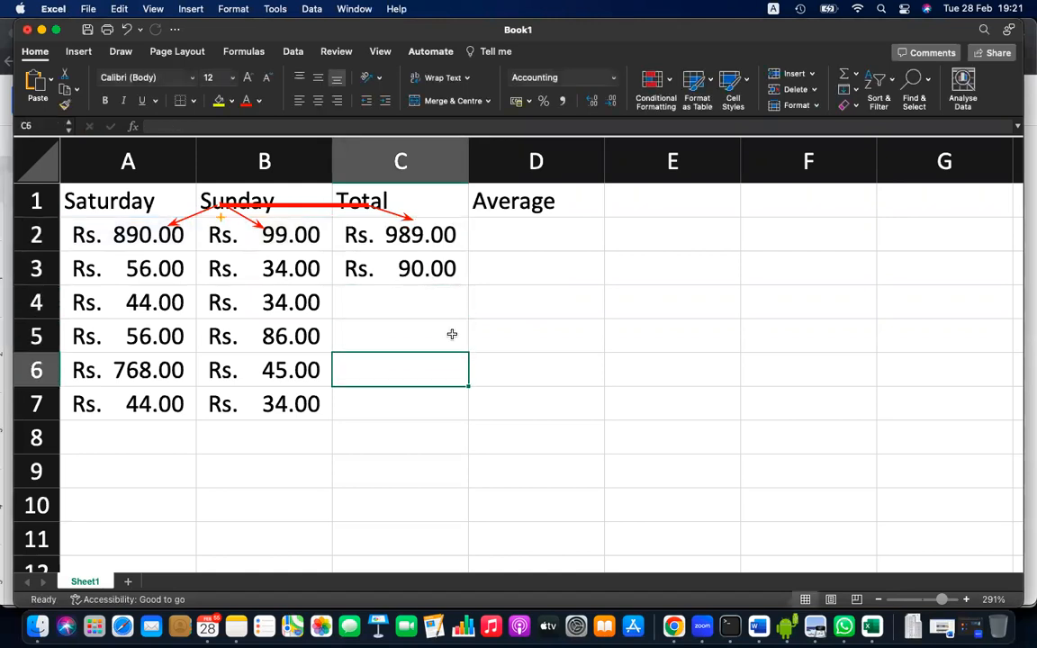
{"action": "key", "text": "Down"}
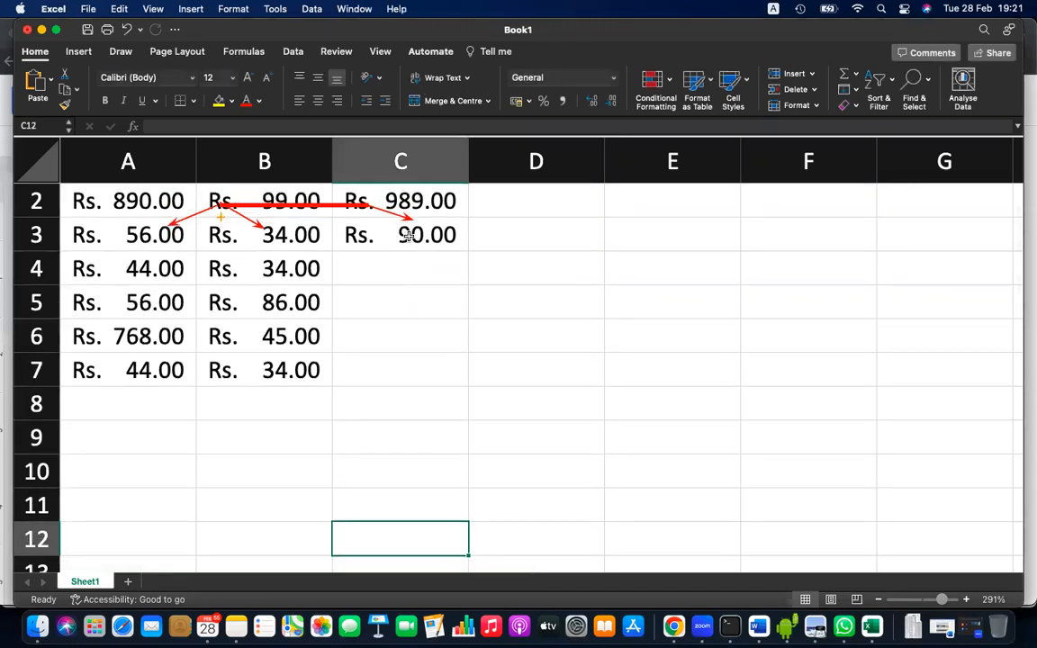
{"action": "left_click_drag", "start_coordinate": [406, 218], "coordinate": [414, 220]}
{"action": "key", "text": "Down"}
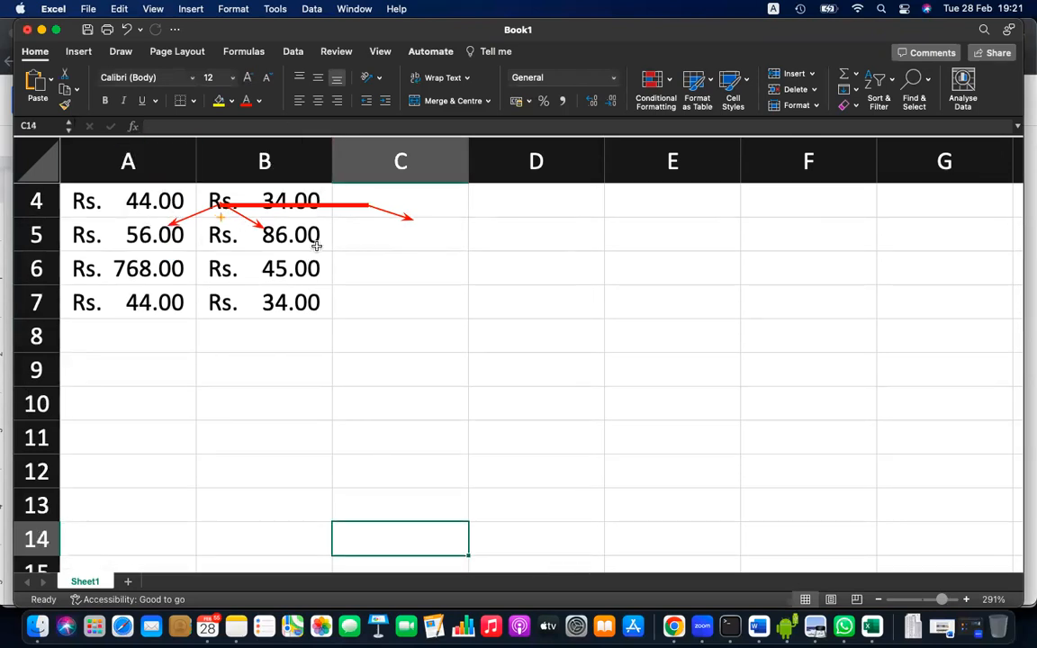
{"action": "key", "text": "Down"}
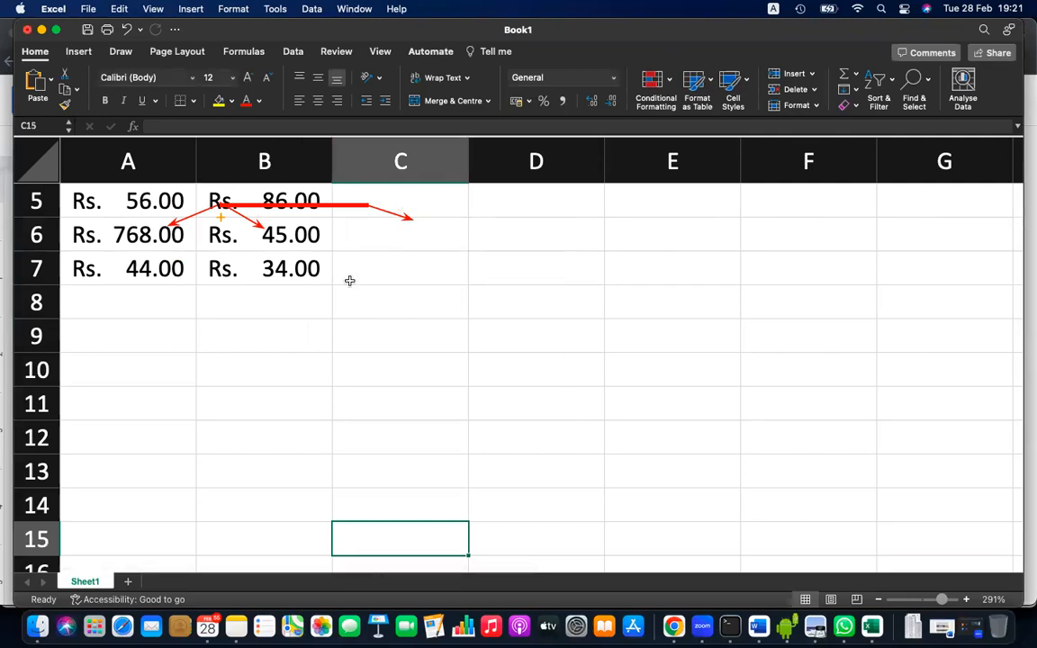
{"action": "key", "text": "Down"}
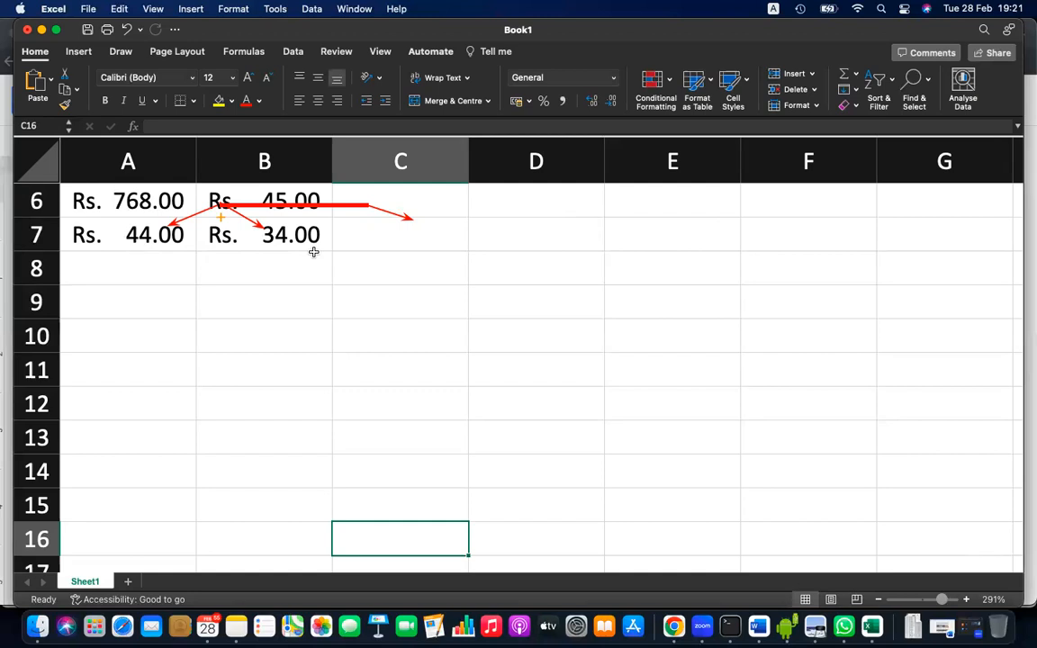
{"action": "scroll", "coordinate": [313, 252], "scroll_direction": "up", "scroll_amount": 5}
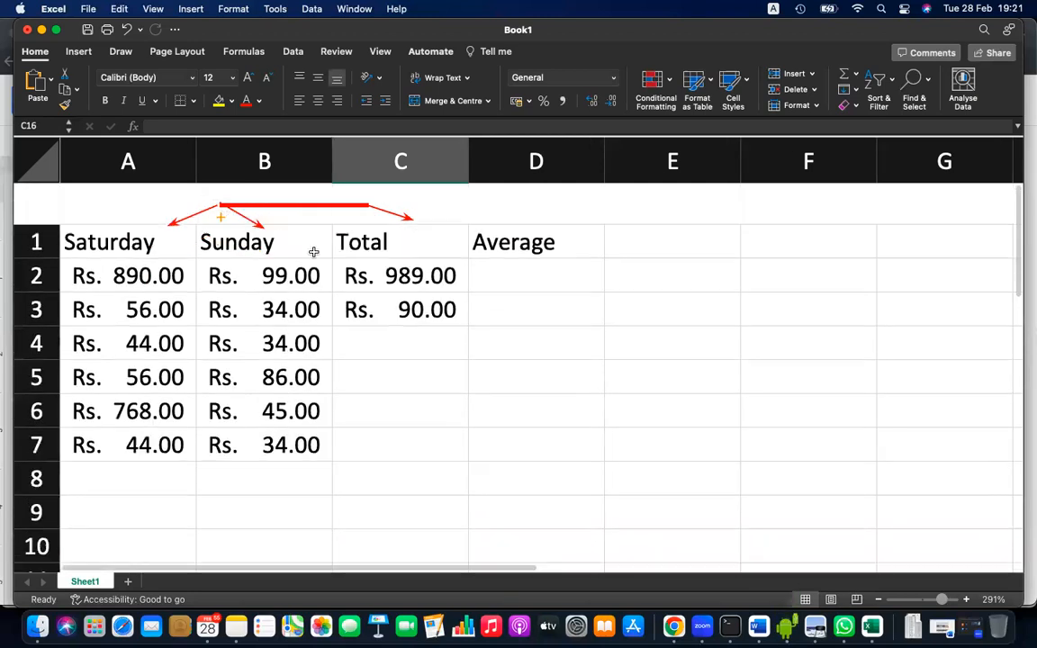
{"action": "left_click", "coordinate": [419, 269]}
{"action": "key", "text": "super+c"}
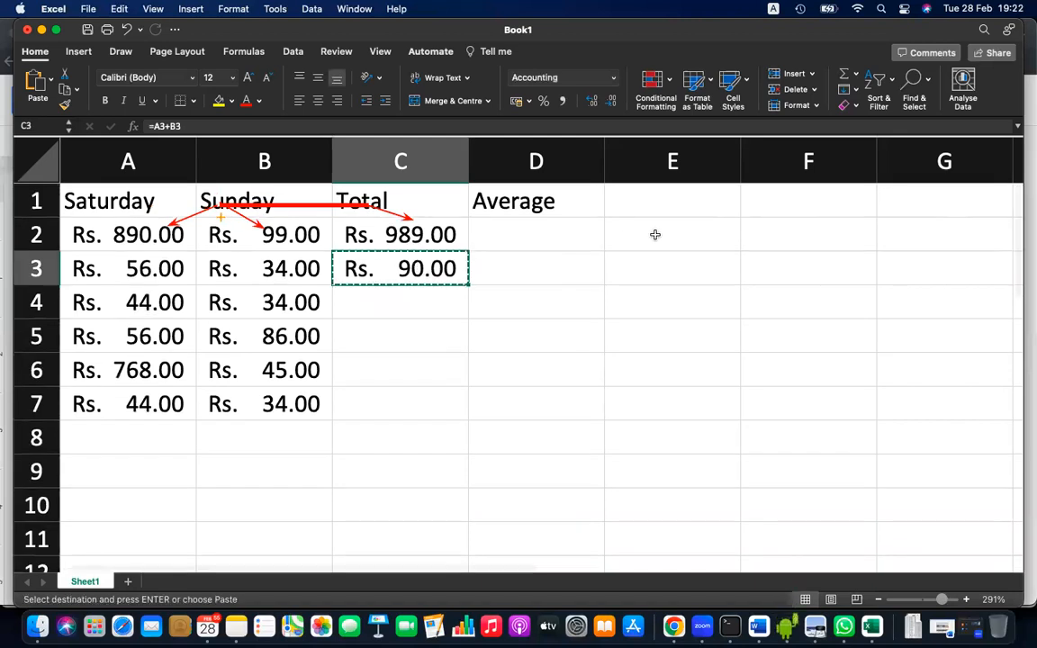
{"action": "left_click", "coordinate": [656, 238]}
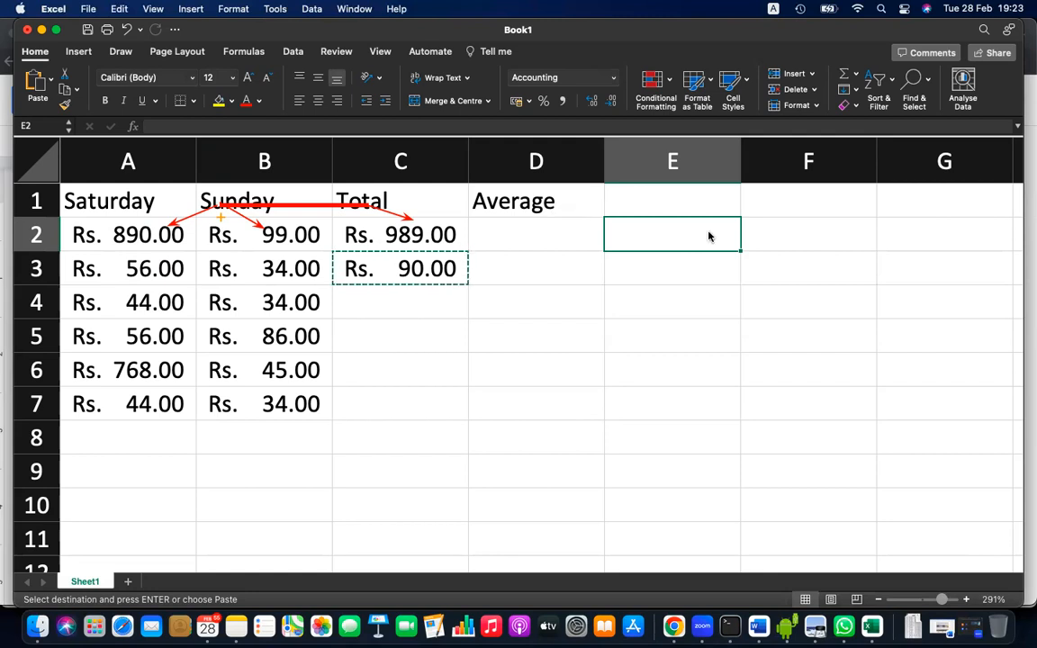
Review the C2 formula, copy the Total formula from C3 into C6, and inspect the copied references
{"action": "double_click", "coordinate": [409, 234]}
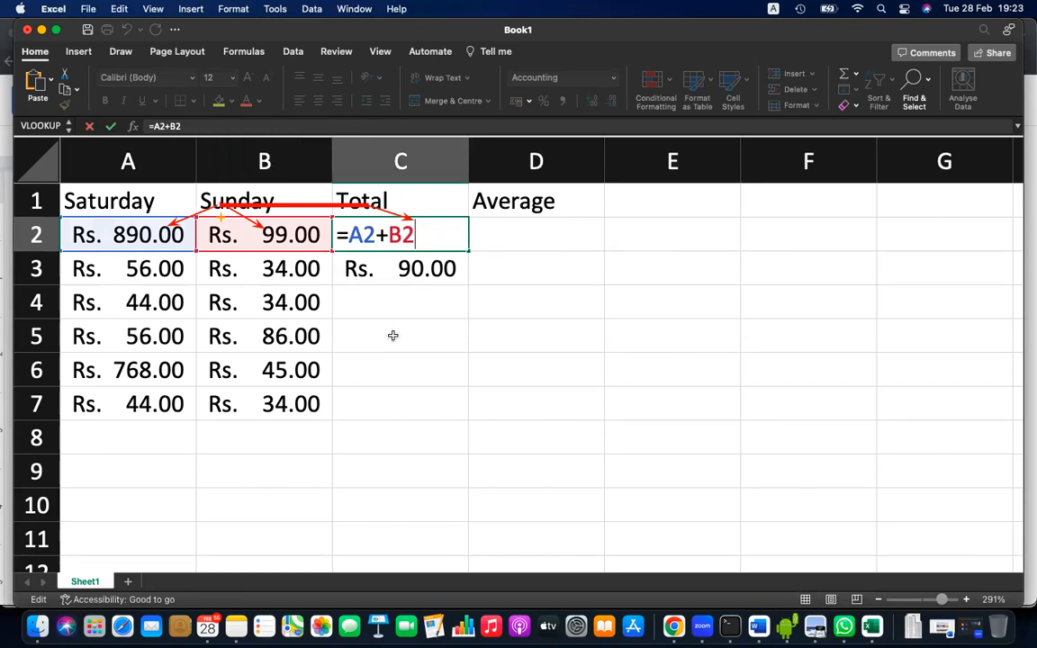
{"action": "key", "text": "Return"}
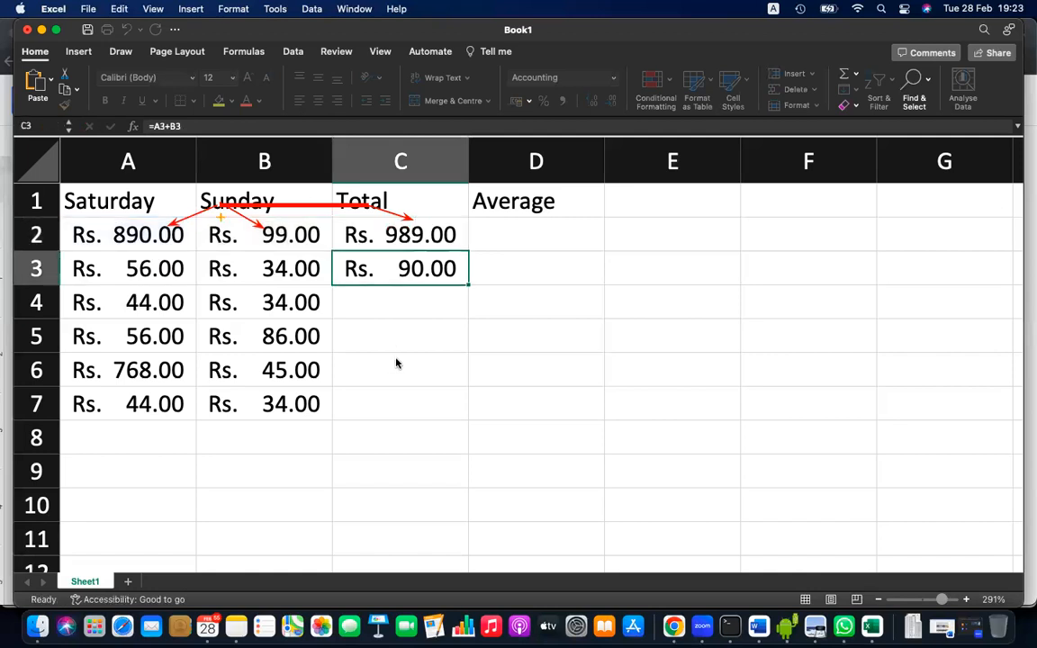
{"action": "left_click", "coordinate": [401, 370]}
{"action": "left_click", "coordinate": [407, 270]}
{"action": "key", "text": "super+c"}
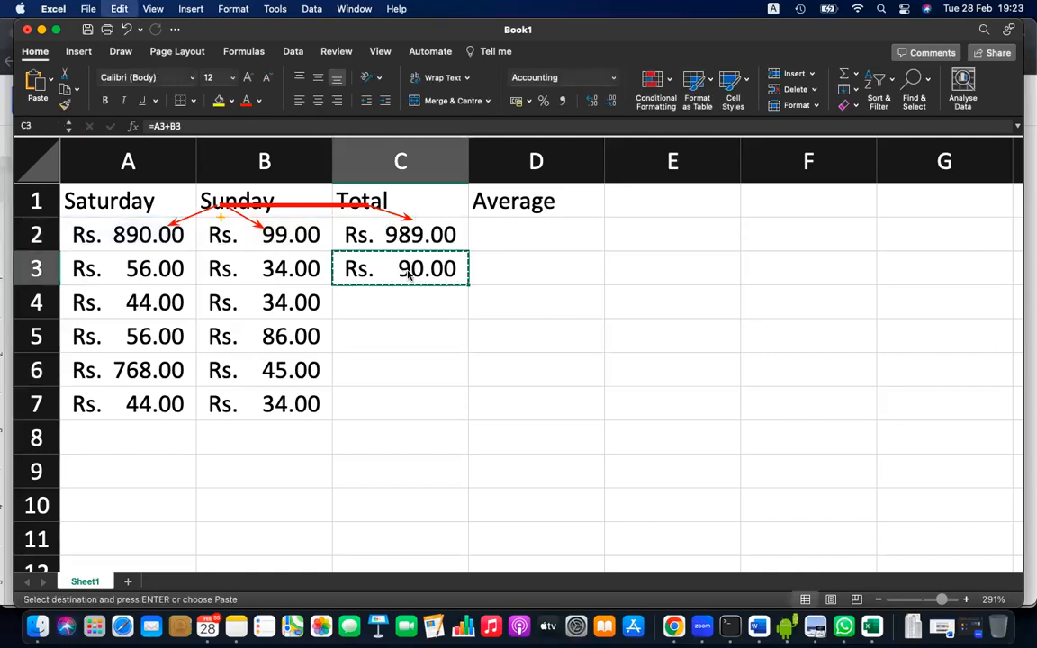
{"action": "left_click", "coordinate": [412, 379]}
{"action": "key", "text": "super+v"}
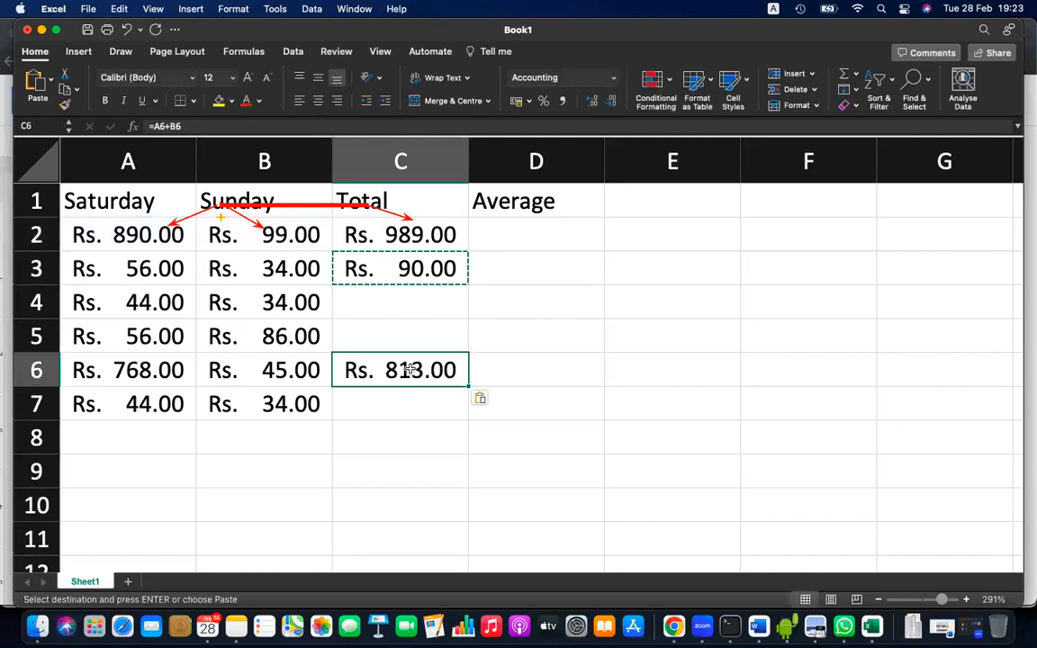
{"action": "double_click", "coordinate": [409, 370]}
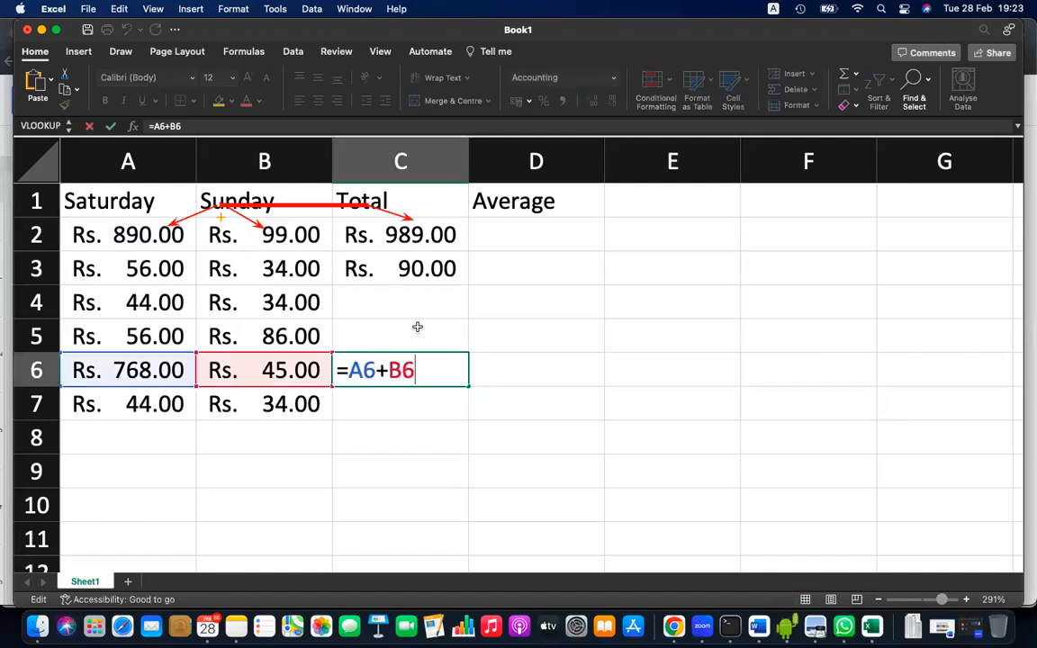
{"action": "left_click", "coordinate": [373, 418]}
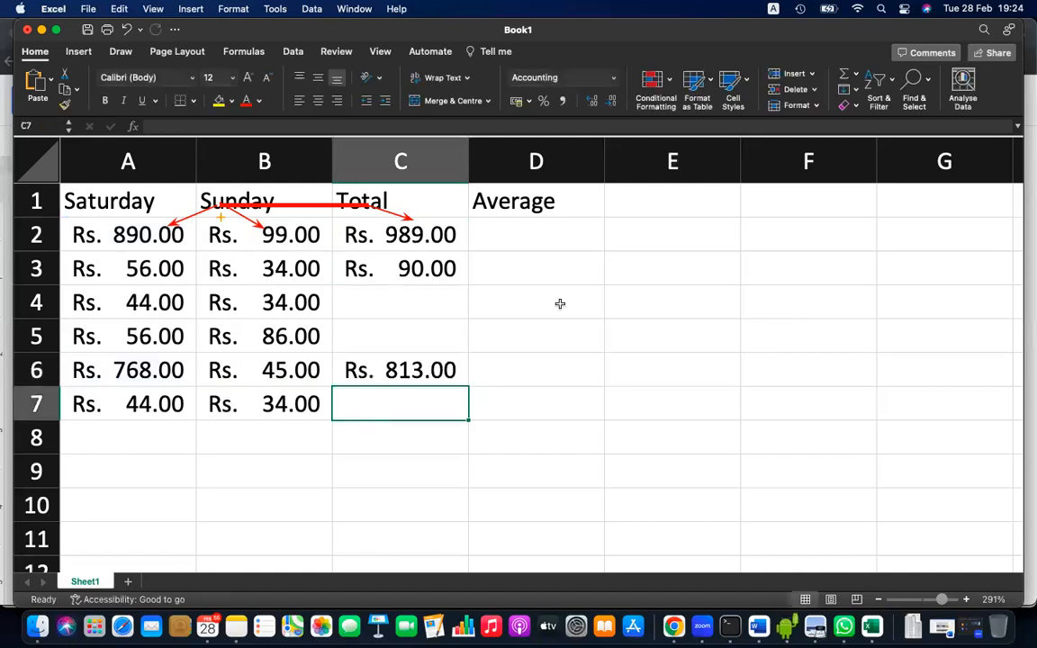
Copy the Total formula from C6 into E2 and inspect the cell references of the copy
{"action": "left_click", "coordinate": [430, 370]}
{"action": "key", "text": "super+c"}
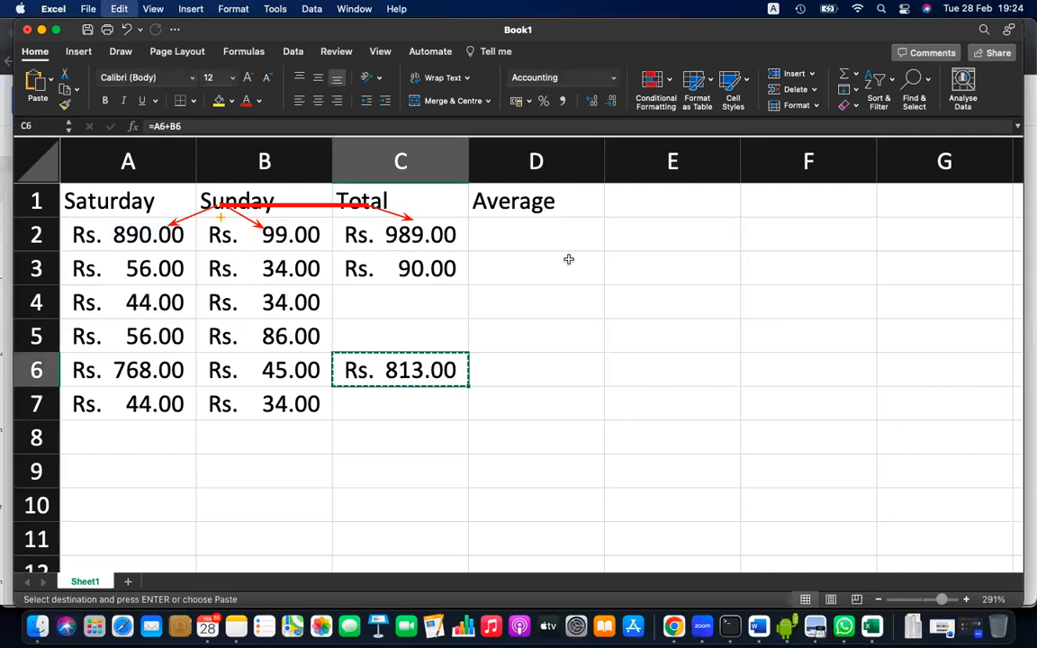
{"action": "left_click", "coordinate": [690, 229]}
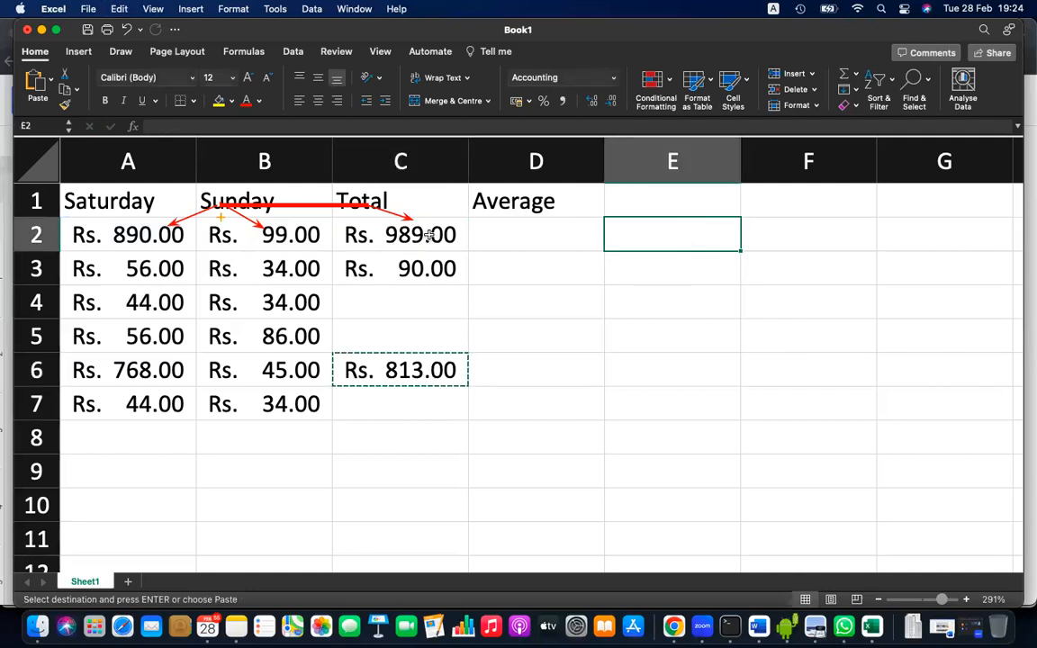
{"action": "key", "text": "super+v"}
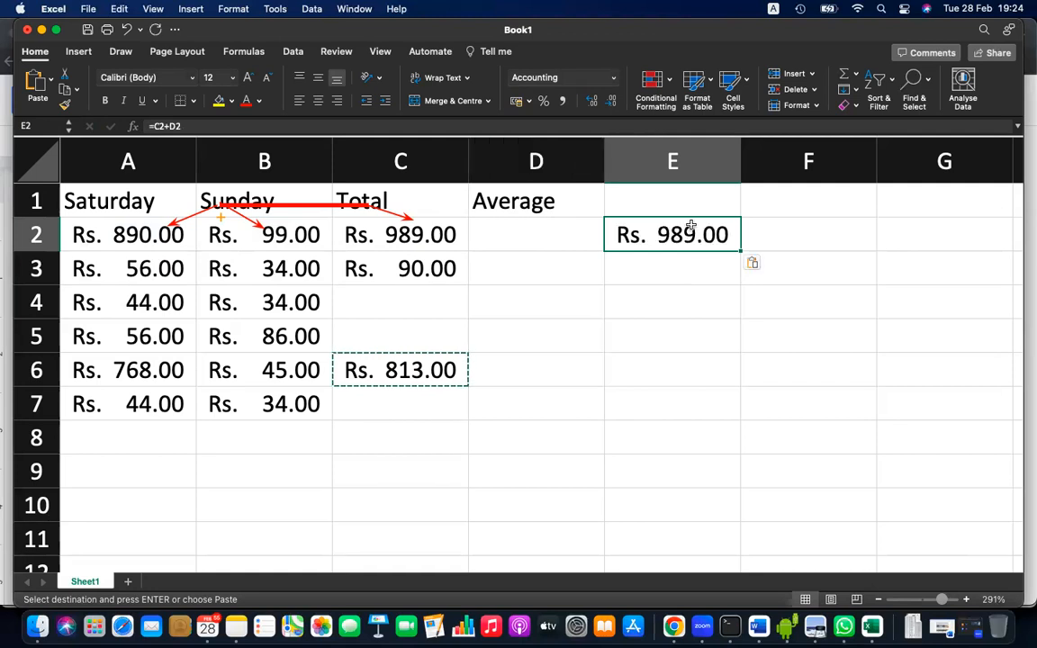
{"action": "double_click", "coordinate": [734, 225]}
{"action": "key", "text": "Return"}
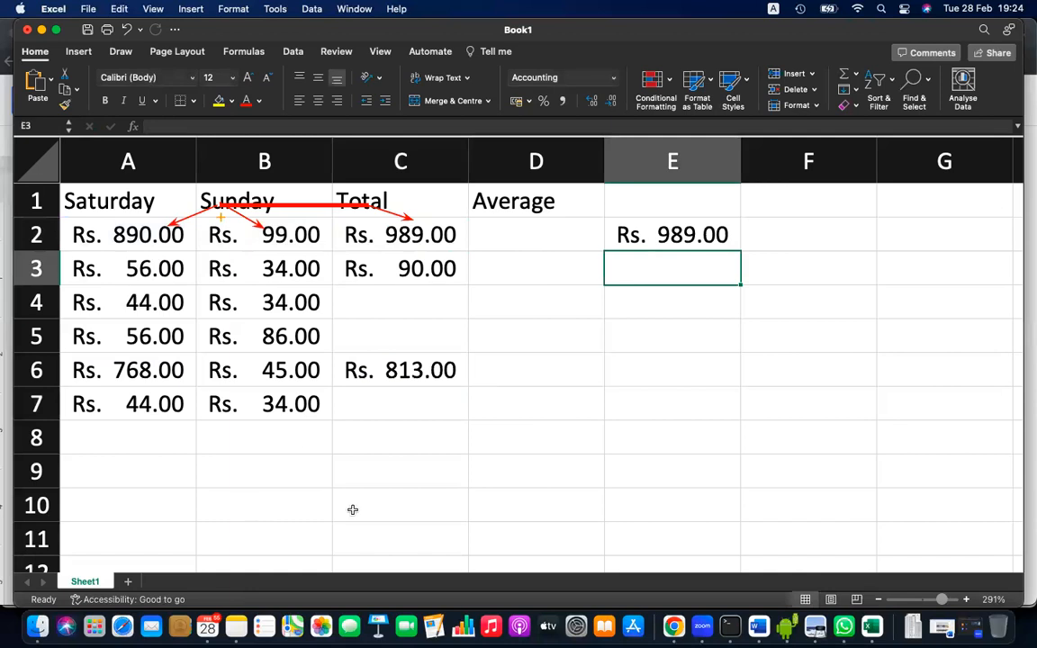
Shift successive columns beneath the drawn arrows to compare the relative cell positions around the Total, Average and E columns
{"action": "scroll", "coordinate": [352, 509], "scroll_direction": "right", "scroll_amount": 3}
{"action": "scroll", "coordinate": [352, 509], "scroll_direction": "right", "scroll_amount": 1}
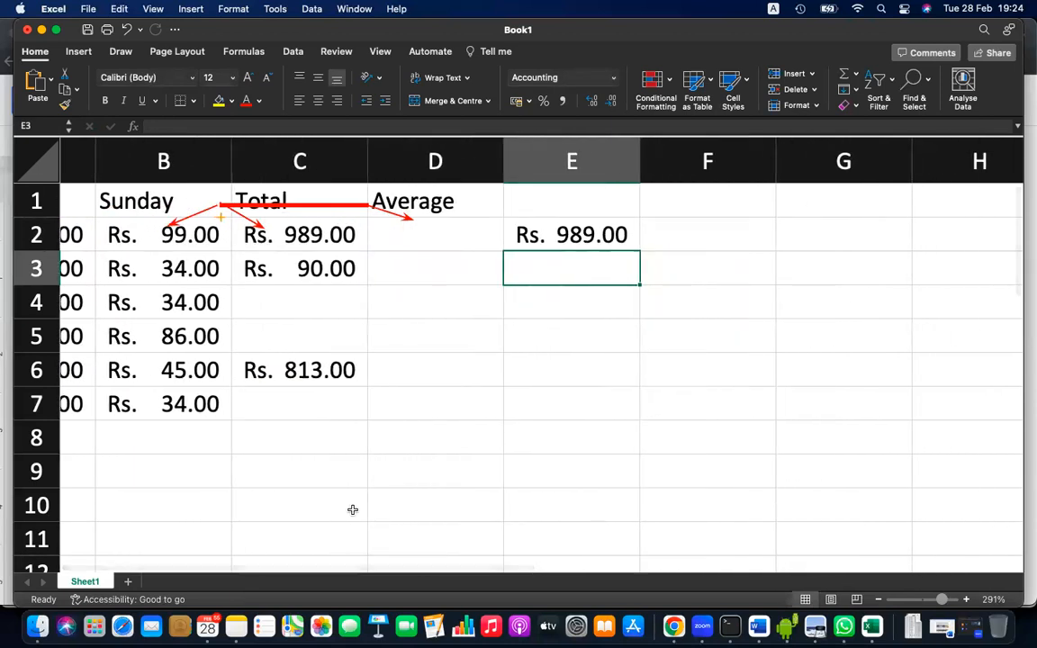
{"action": "scroll", "coordinate": [352, 510], "scroll_direction": "right", "scroll_amount": 5}
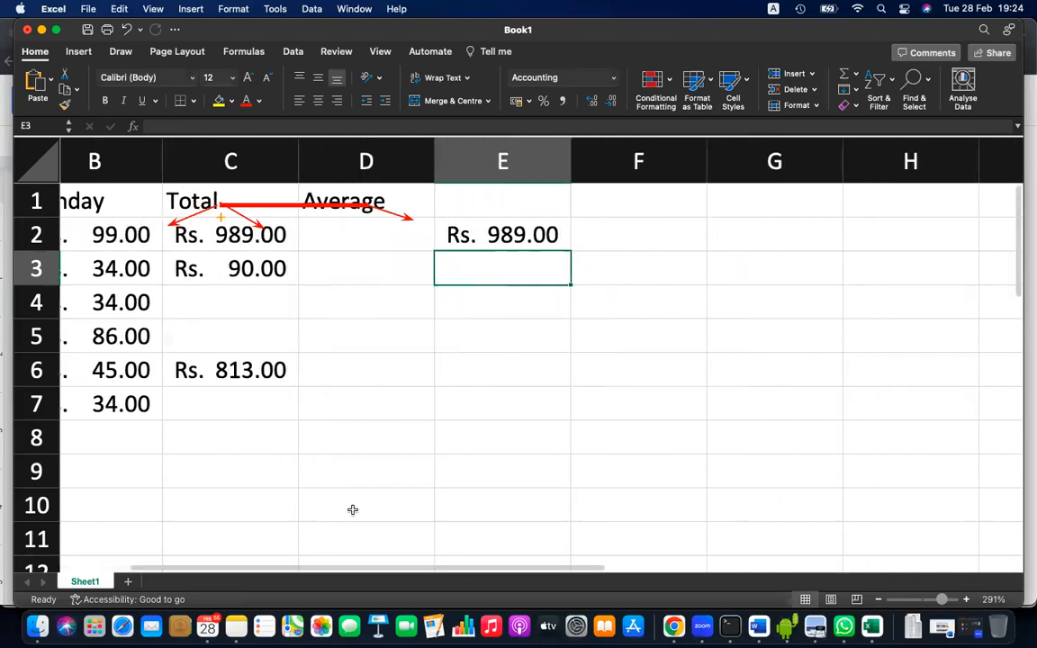
{"action": "scroll", "coordinate": [352, 510], "scroll_direction": "left", "scroll_amount": 1}
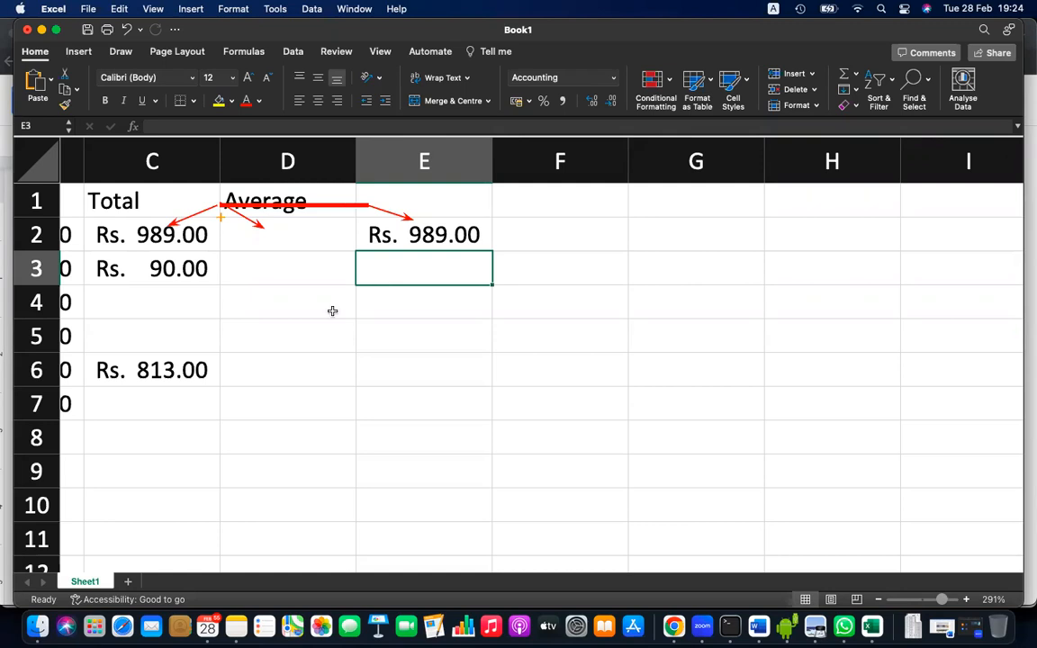
{"action": "scroll", "coordinate": [332, 315], "scroll_direction": "down", "scroll_amount": 1}
{"action": "scroll", "coordinate": [332, 315], "scroll_direction": "left", "scroll_amount": 2}
{"action": "scroll", "coordinate": [332, 315], "scroll_direction": "right", "scroll_amount": 3}
Compare the arrow pattern with empty cells far down the sheet, around rows 48 and 140, and return to the first rows
{"action": "scroll", "coordinate": [559, 419], "scroll_direction": "down", "scroll_amount": 15}
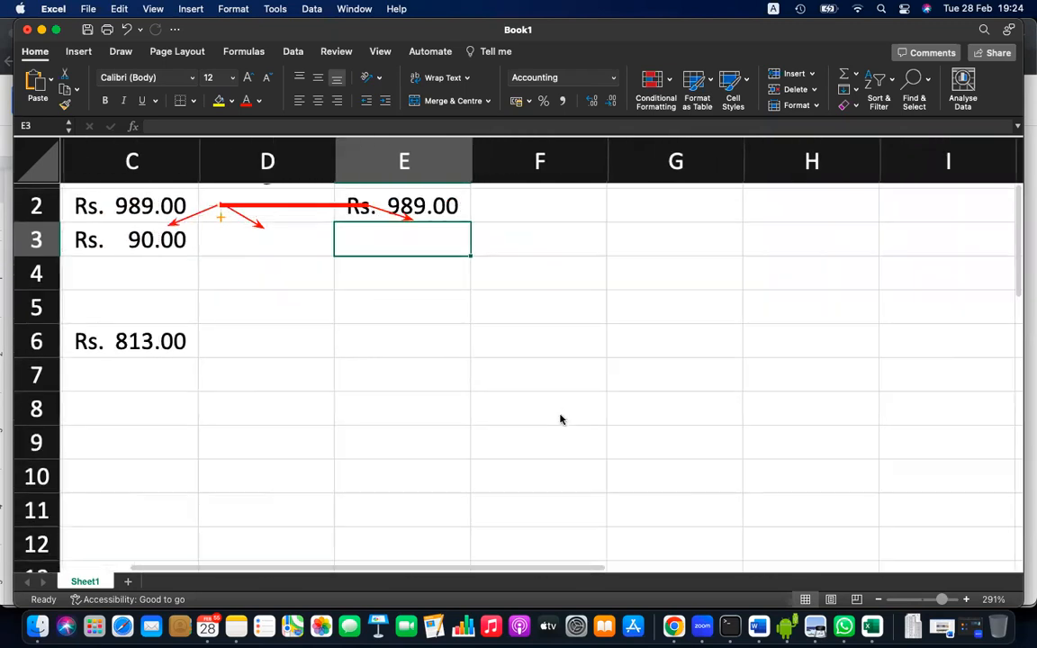
{"action": "scroll", "coordinate": [559, 418], "scroll_direction": "right", "scroll_amount": 2}
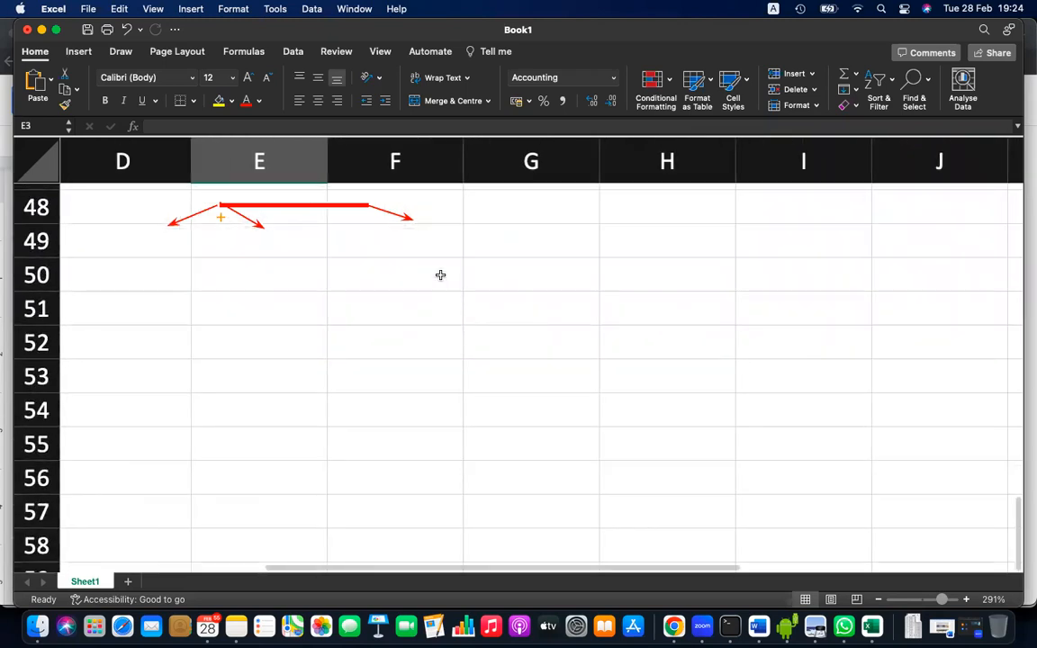
{"action": "left_click", "coordinate": [418, 245]}
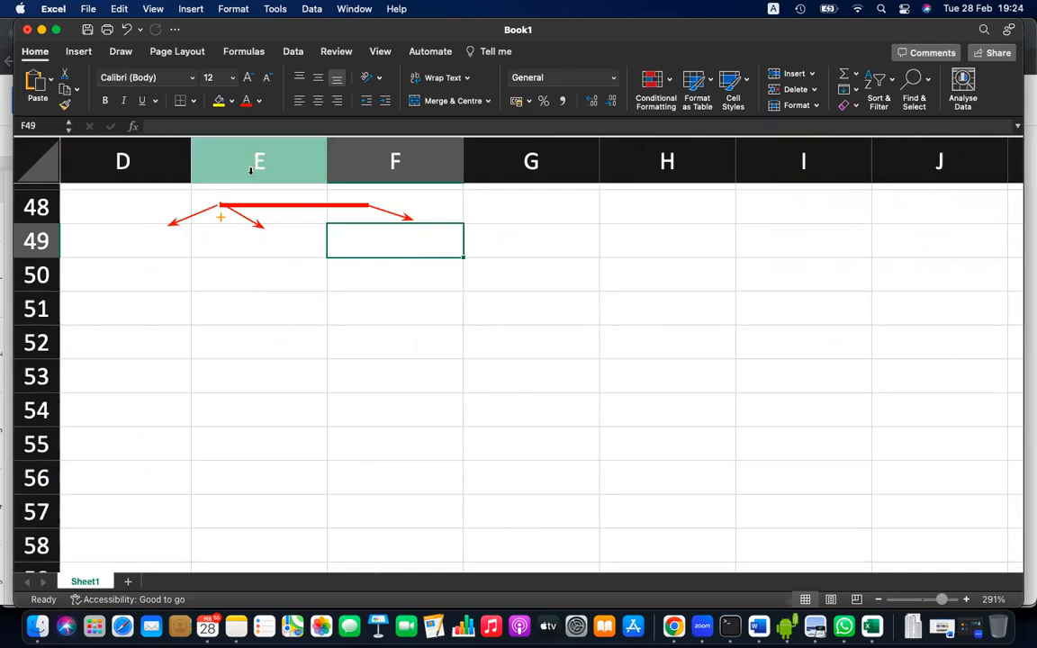
{"action": "scroll", "coordinate": [402, 370], "scroll_direction": "down", "scroll_amount": 20}
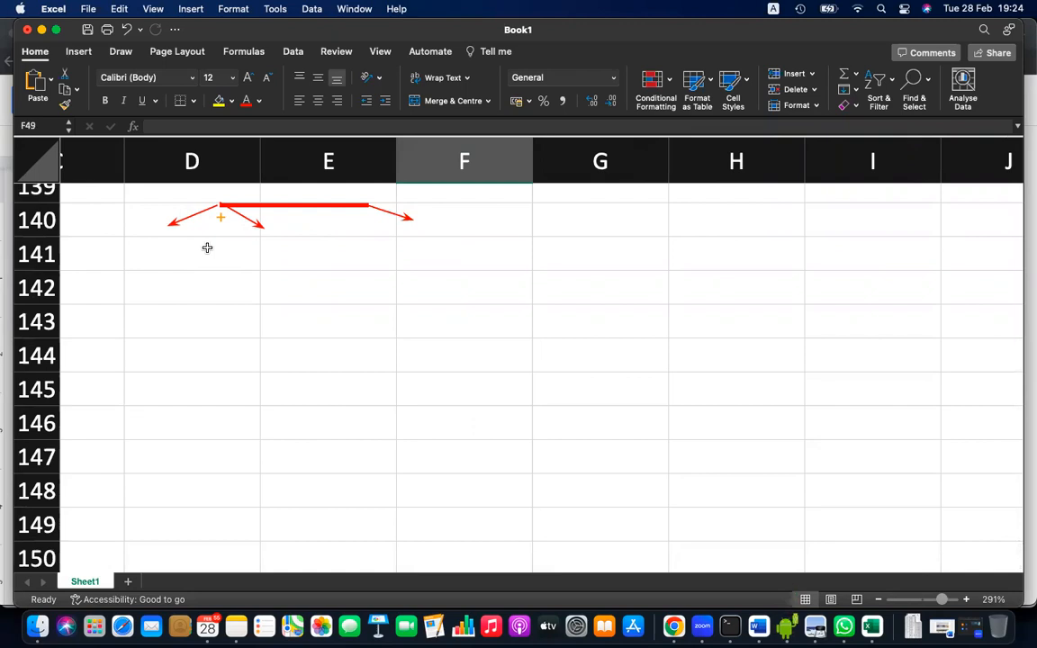
{"action": "scroll", "coordinate": [210, 261], "scroll_direction": "up", "scroll_amount": 1}
{"action": "scroll", "coordinate": [211, 263], "scroll_direction": "right", "scroll_amount": 2}
{"action": "scroll", "coordinate": [210, 262], "scroll_direction": "up", "scroll_amount": 1}
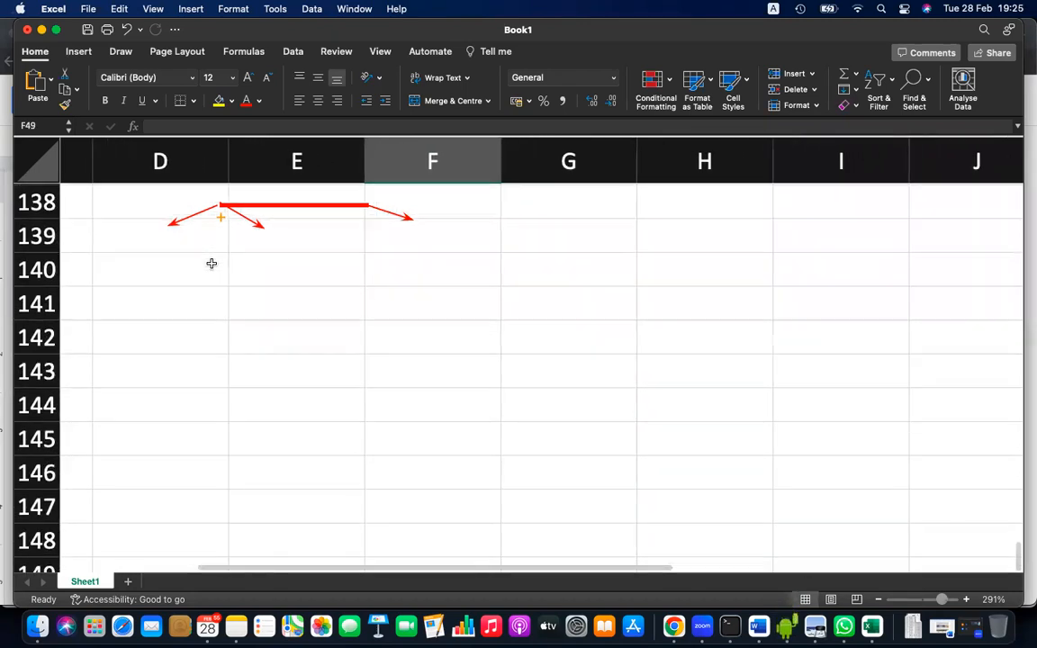
{"action": "scroll", "coordinate": [210, 262], "scroll_direction": "down", "scroll_amount": 1}
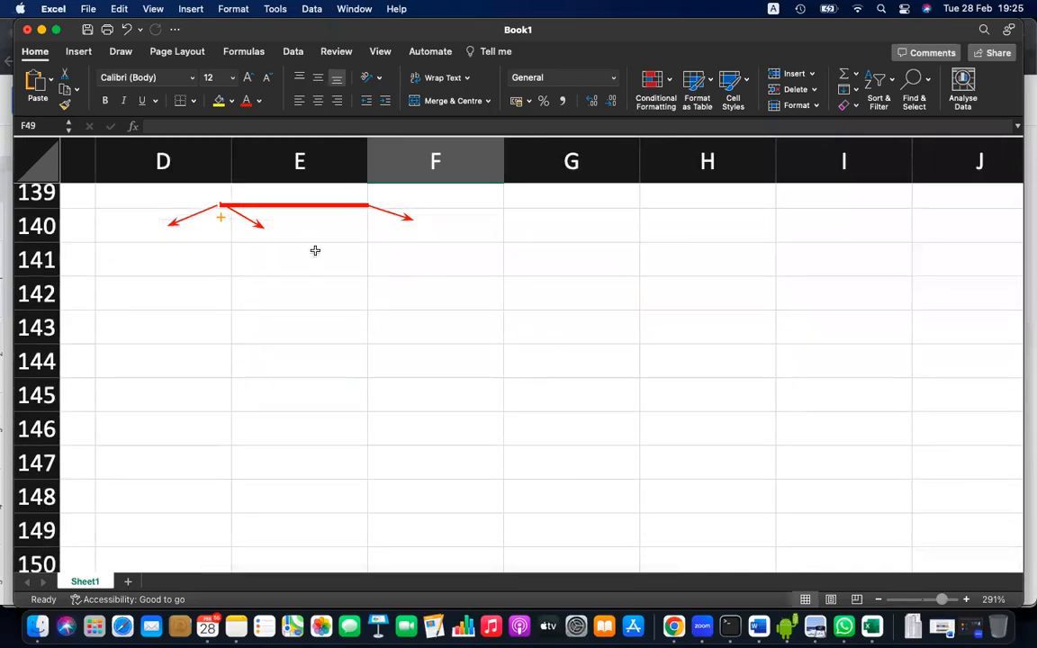
{"action": "scroll", "coordinate": [315, 250], "scroll_direction": "up", "scroll_amount": 20}
{"action": "scroll", "coordinate": [315, 250], "scroll_direction": "left", "scroll_amount": 3}
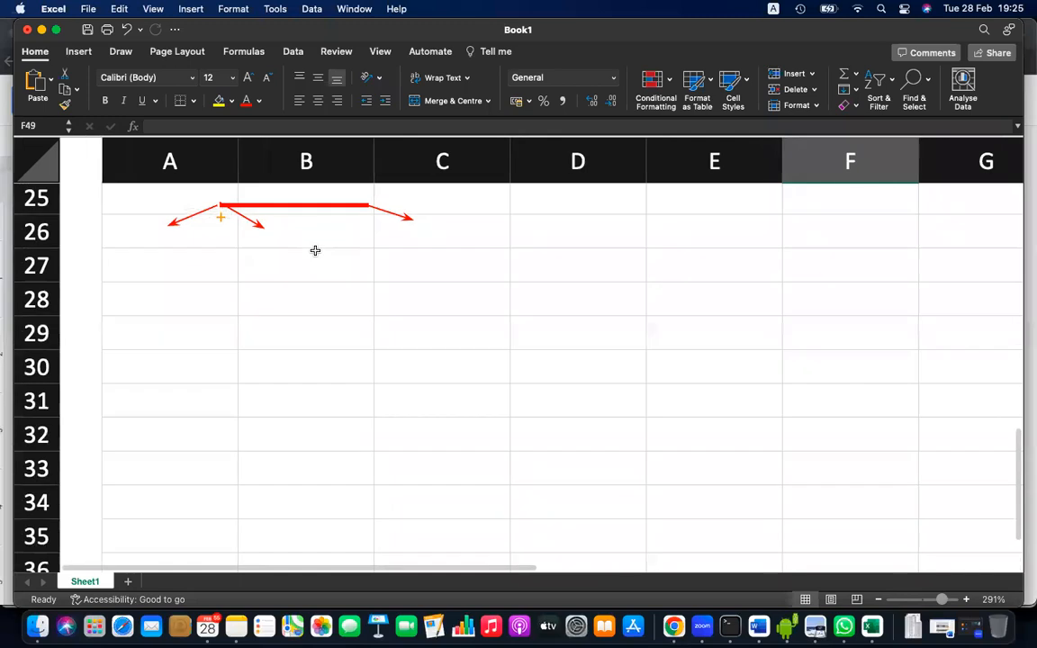
{"action": "scroll", "coordinate": [654, 361], "scroll_direction": "up", "scroll_amount": 20}
{"action": "scroll", "coordinate": [654, 360], "scroll_direction": "down", "scroll_amount": 1}
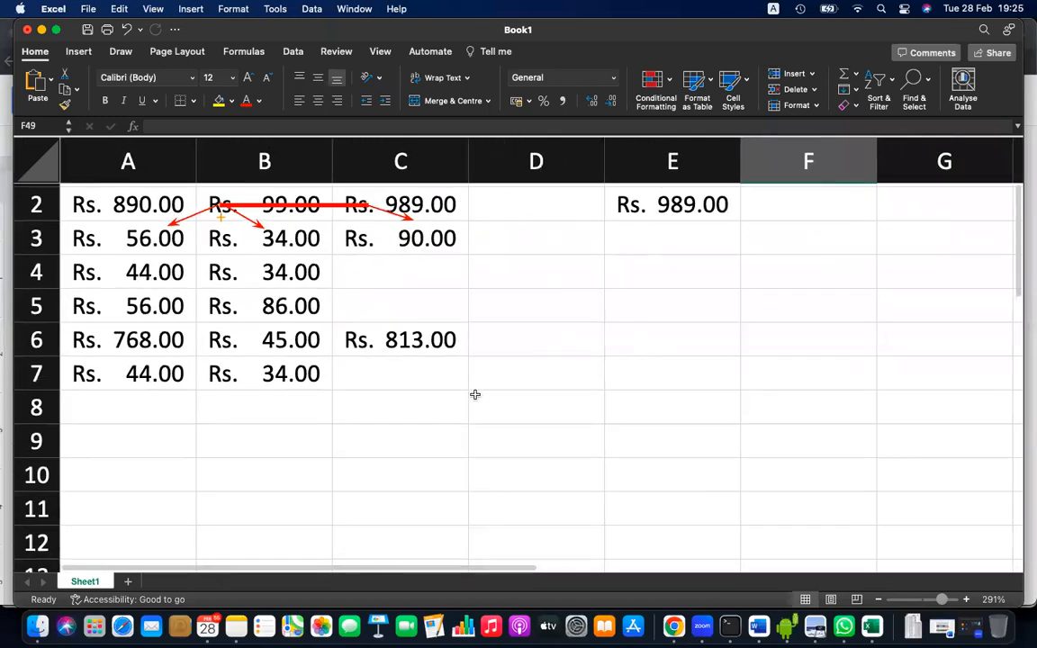
Copy the formula from E2 into D3 and inspect the cell references of the copy
{"action": "scroll", "coordinate": [474, 394], "scroll_direction": "right", "scroll_amount": 3}
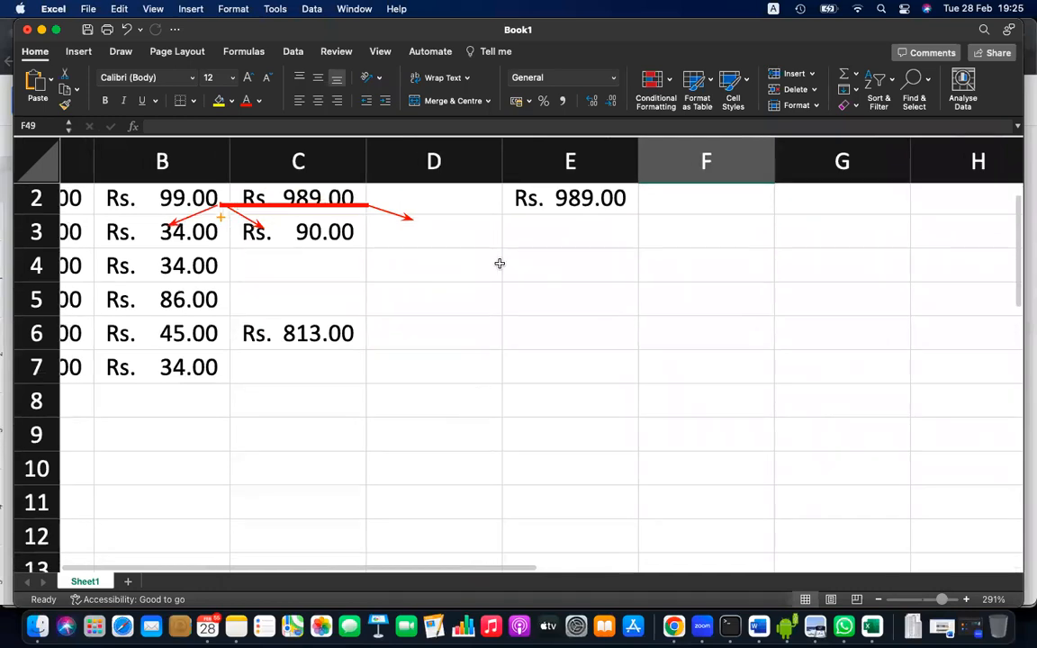
{"action": "left_click", "coordinate": [544, 195]}
{"action": "key", "text": "super+c"}
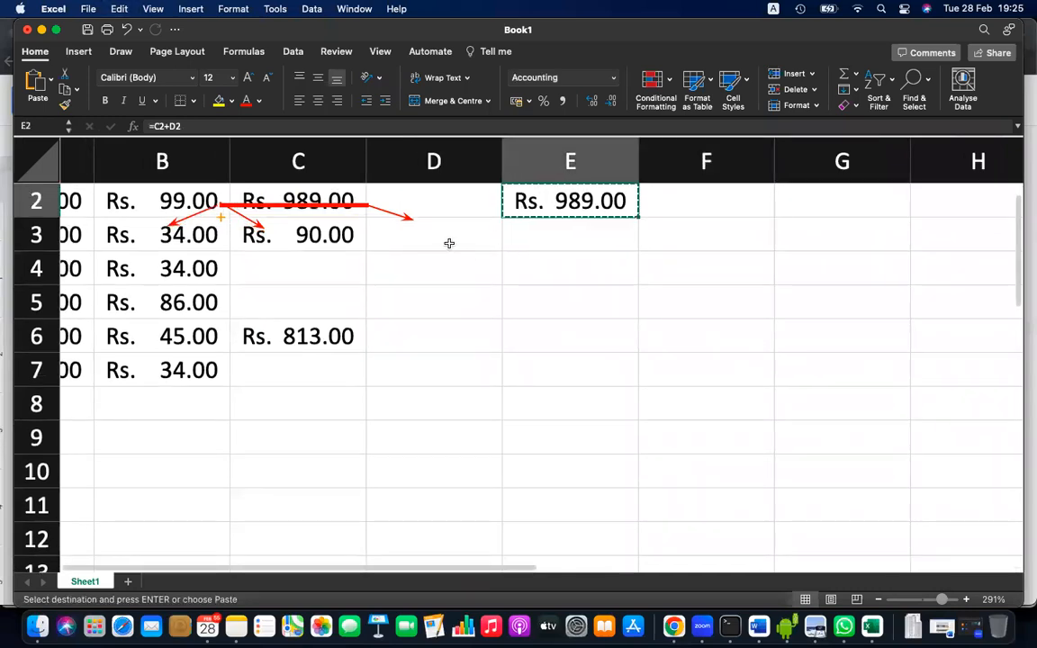
{"action": "left_click", "coordinate": [449, 243]}
{"action": "key", "text": "super+v"}
{"action": "double_click", "coordinate": [449, 240]}
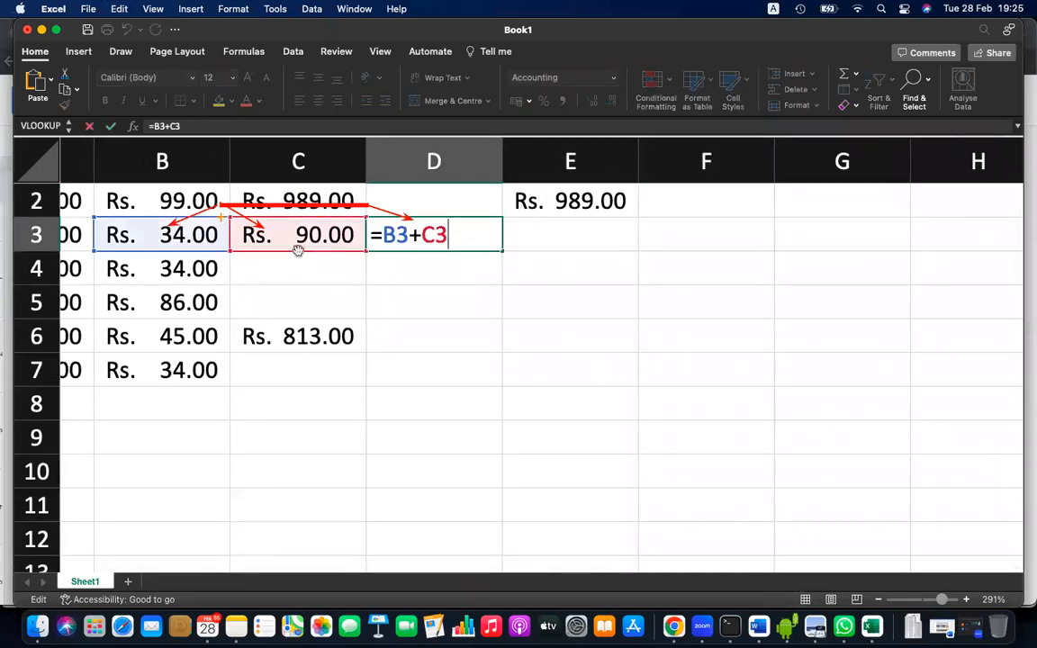
{"action": "key", "text": "Return"}
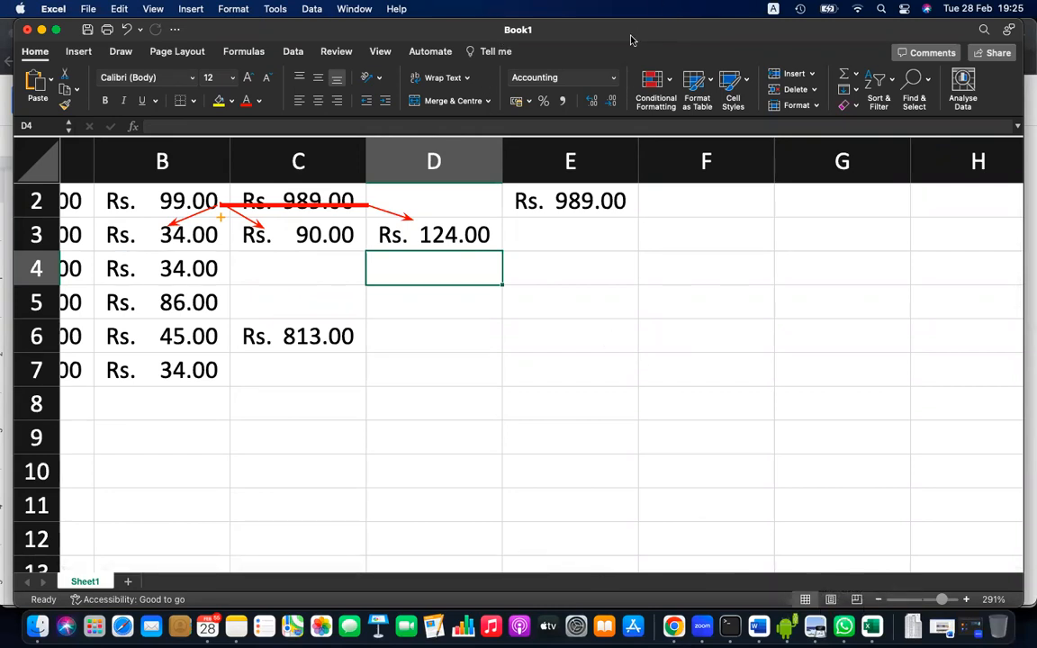
Remove the drawn arrows and switch to the grade 9 Month 3 document in Google Docs
{"action": "left_click", "coordinate": [757, 143]}
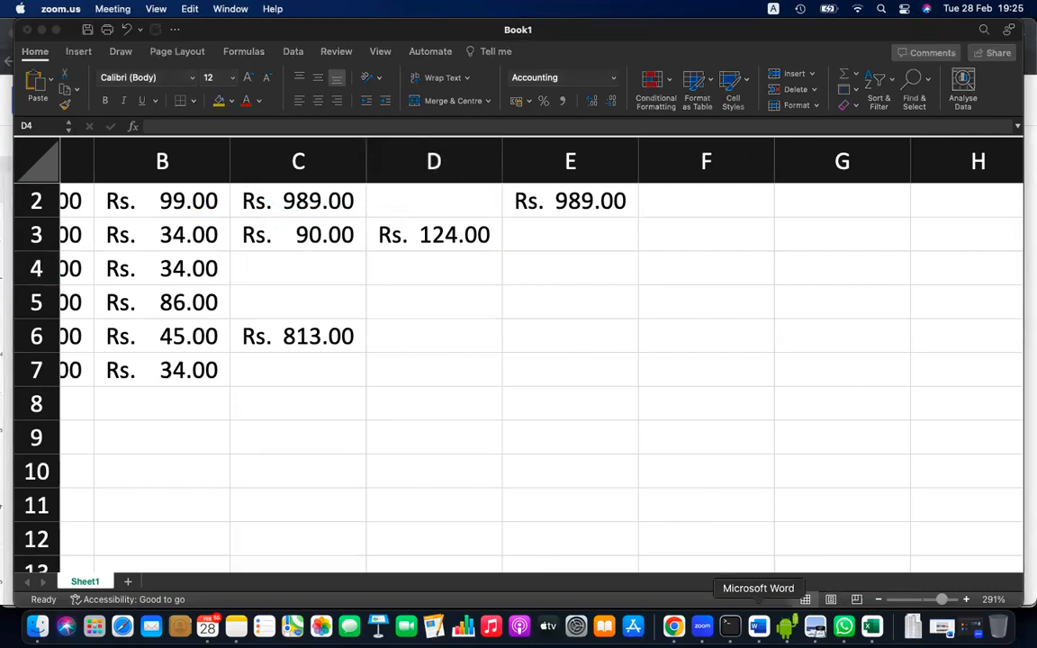
{"action": "left_click", "coordinate": [759, 627]}
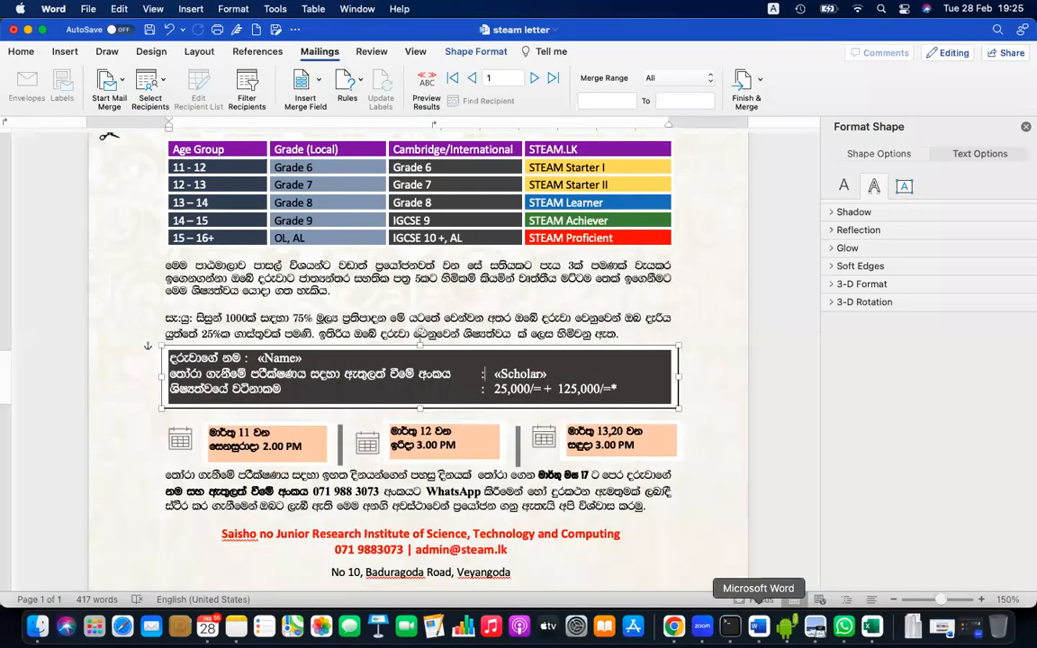
{"action": "left_click", "coordinate": [674, 627]}
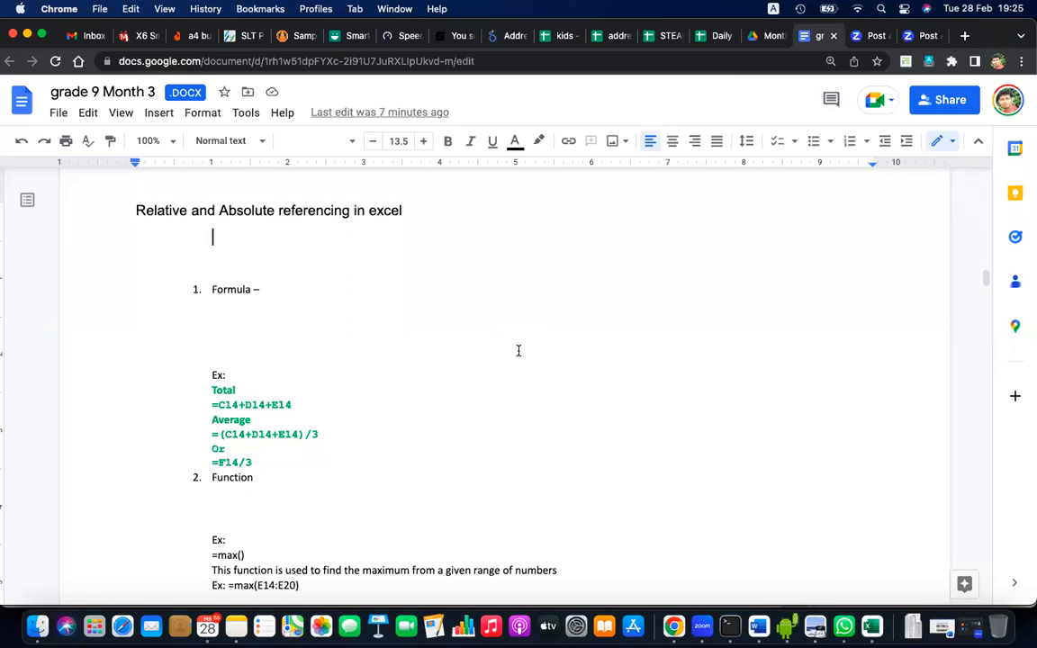
Write "In excel we are using formulas and functions when calculating and comparing values." under the Relative and Absolute referencing heading
{"action": "type", "text": "In e"}
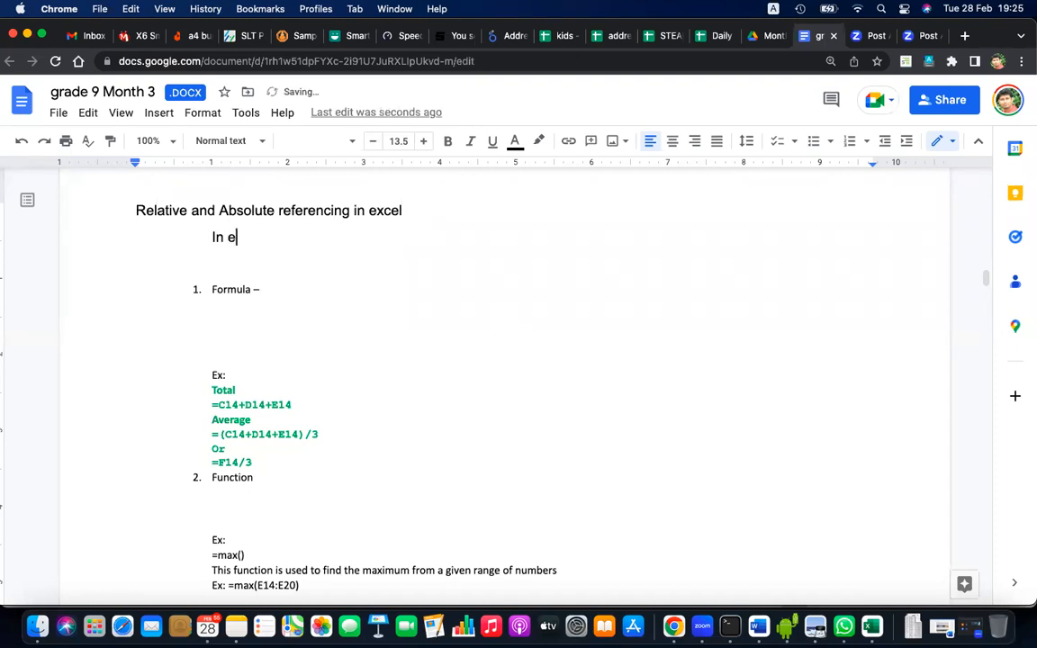
{"action": "type", "text": "xcel we are using "}
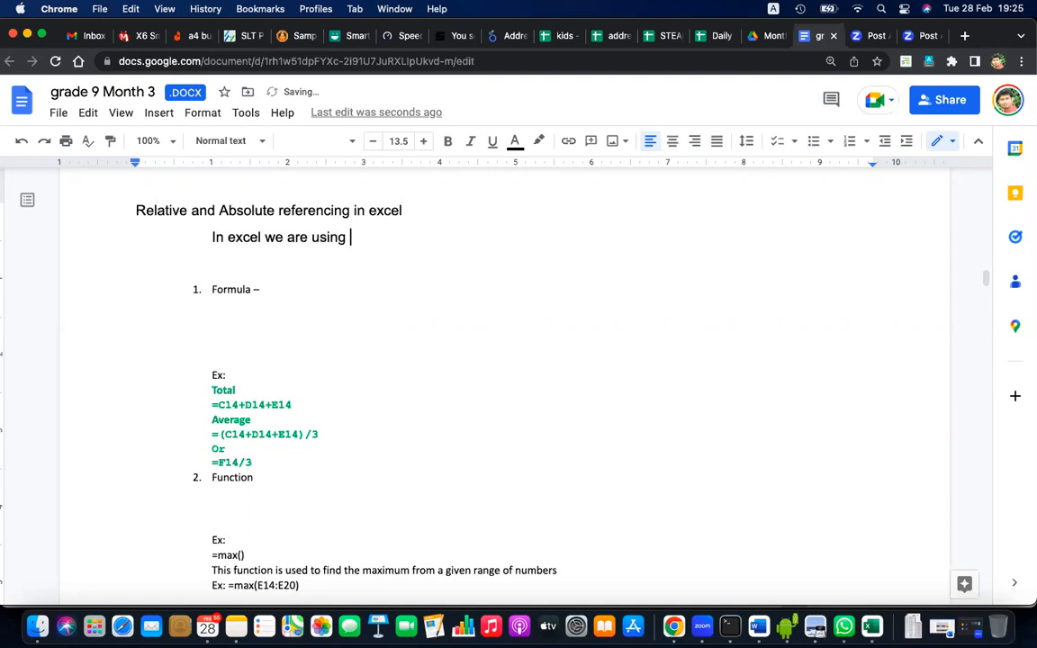
{"action": "type", "text": "formulas and fu"}
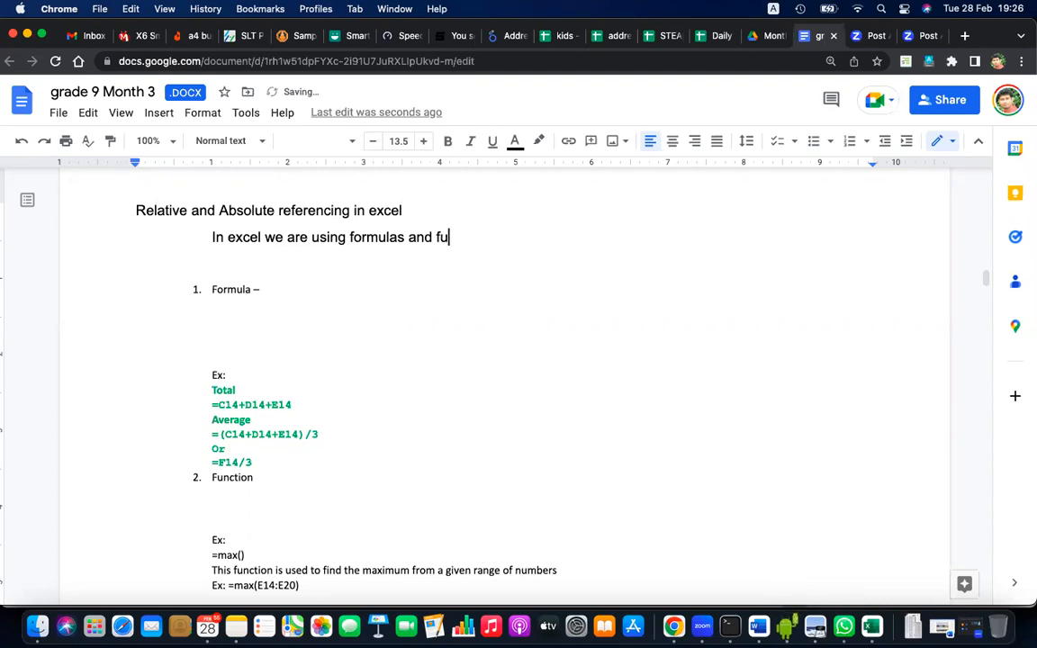
{"action": "type", "text": "nctions wh"}
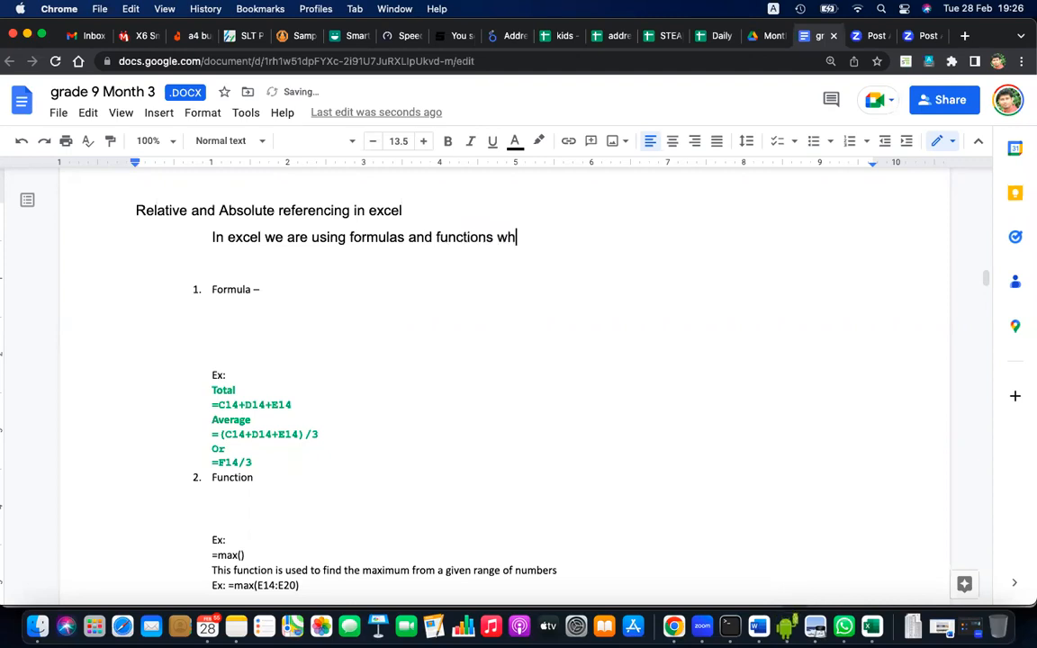
{"action": "type", "text": "en calculating,"}
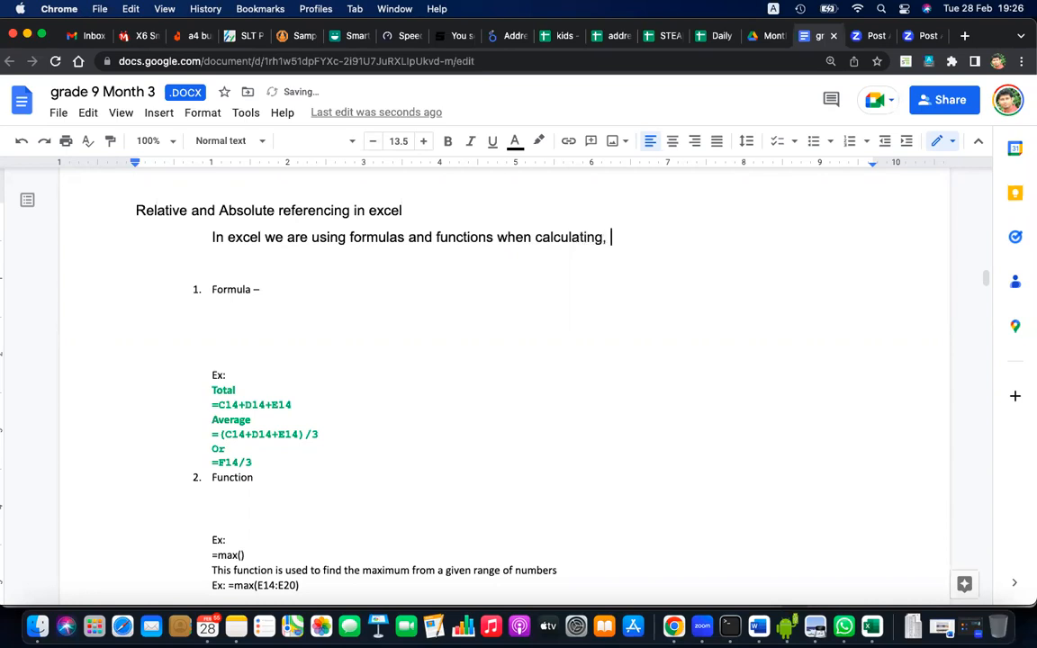
{"action": "key", "text": "BackSpace"}
{"action": "type", "text": "and compari"}
{"action": "type", "text": "ng t"}
{"action": "type", "text": "value"}
{"action": "type", "text": "s."}
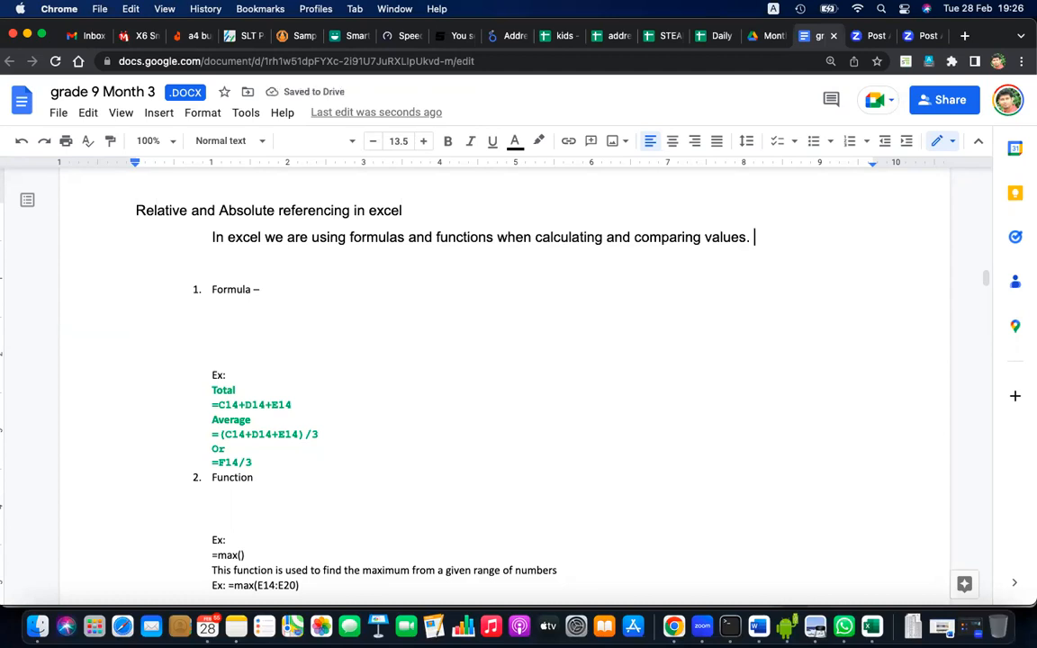
Add "These functions and formulas are generated with the help of referenced cell addresses" after the paragraph's first sentence
{"action": "type", "text": " THese"}
{"action": "key", "text": "BackSpace"}
{"action": "key", "text": "BackSpace"}
{"action": "key", "text": "BackSpace"}
{"action": "key", "text": "BackSpace"}
{"action": "key", "text": "BackSpace"}
{"action": "type", "text": "hes"}
{"action": "type", "text": "e fu"}
{"action": "type", "text": "nction"}
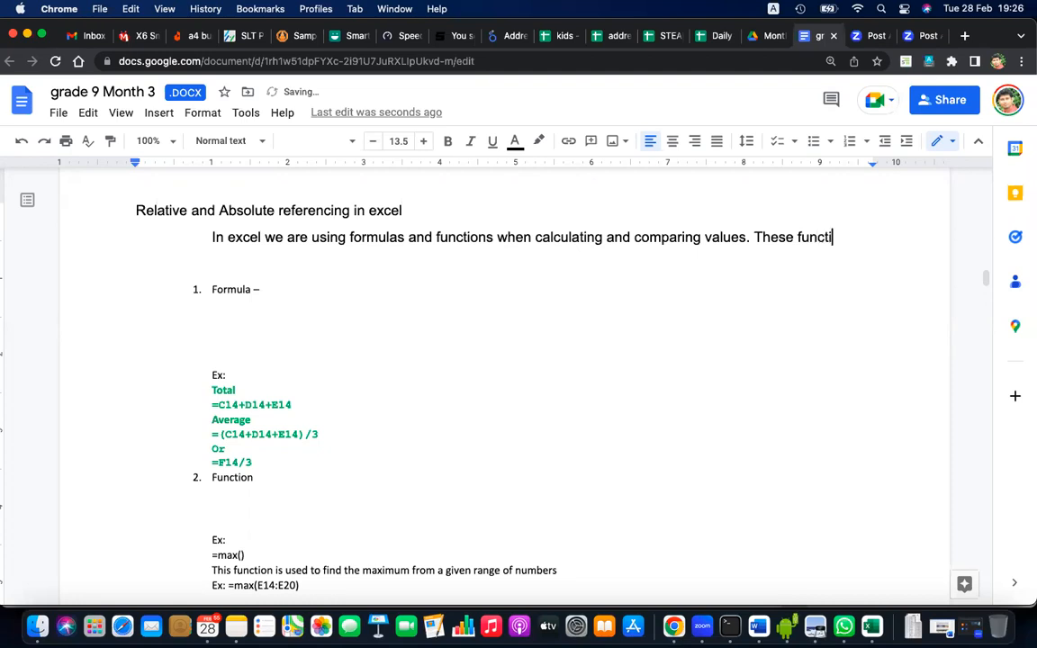
{"action": "type", "text": "s and f"}
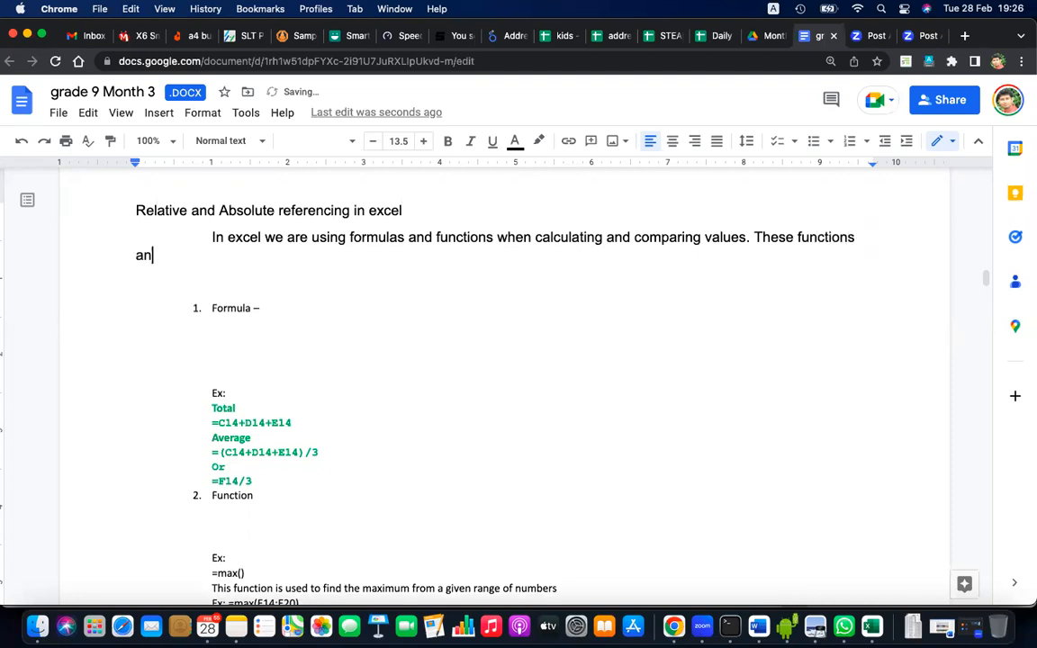
{"action": "type", "text": "ormulas are genere"}
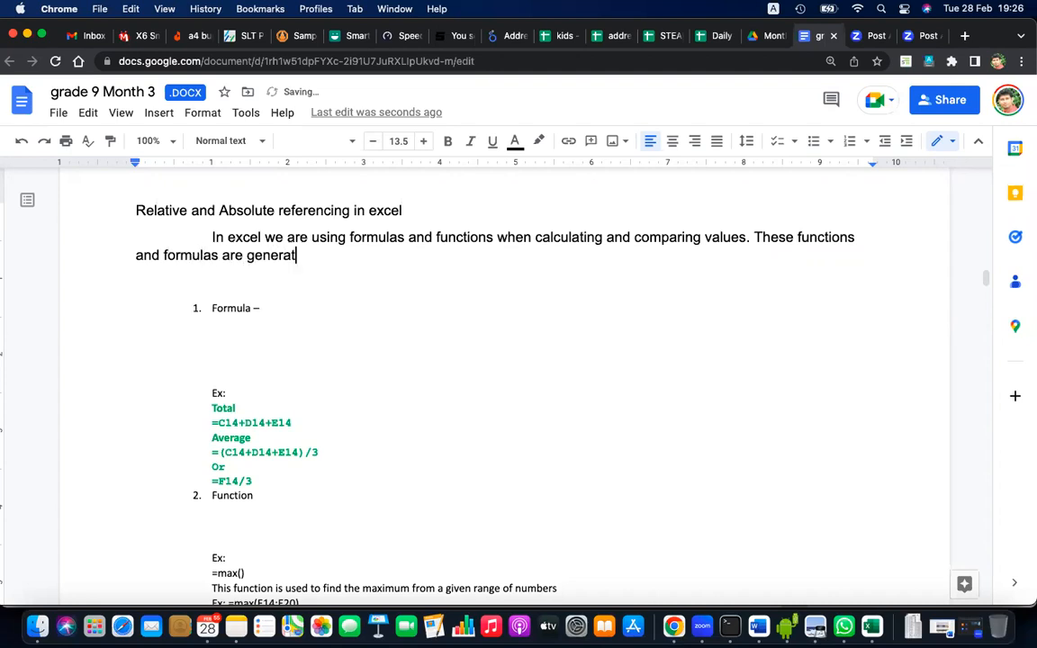
{"action": "type", "text": "ed with the help of "}
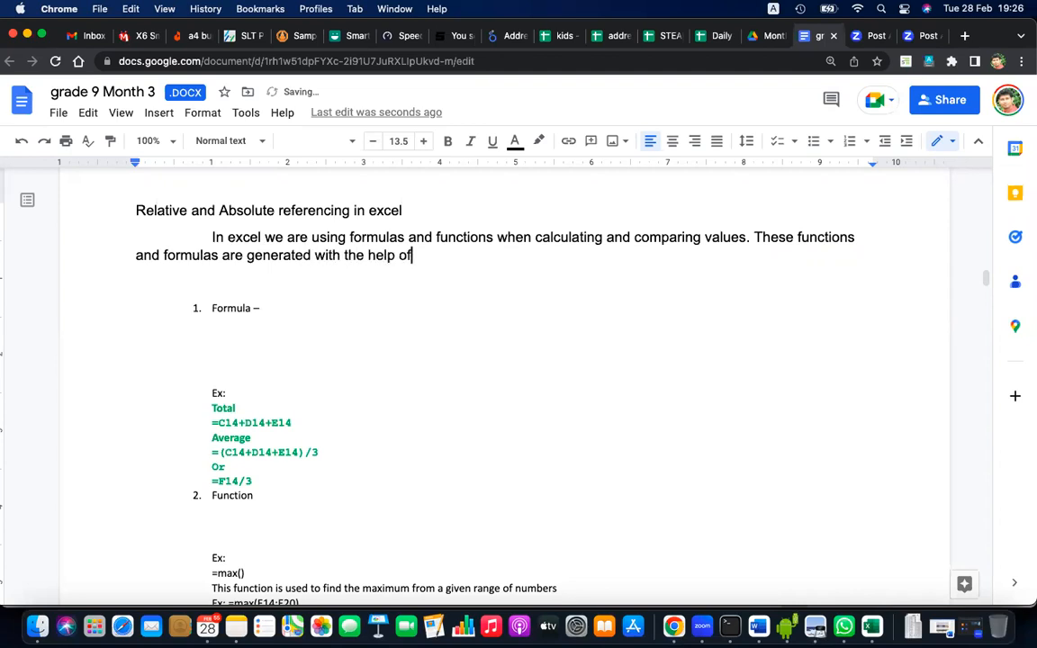
{"action": "type", "text": "referenced cell"}
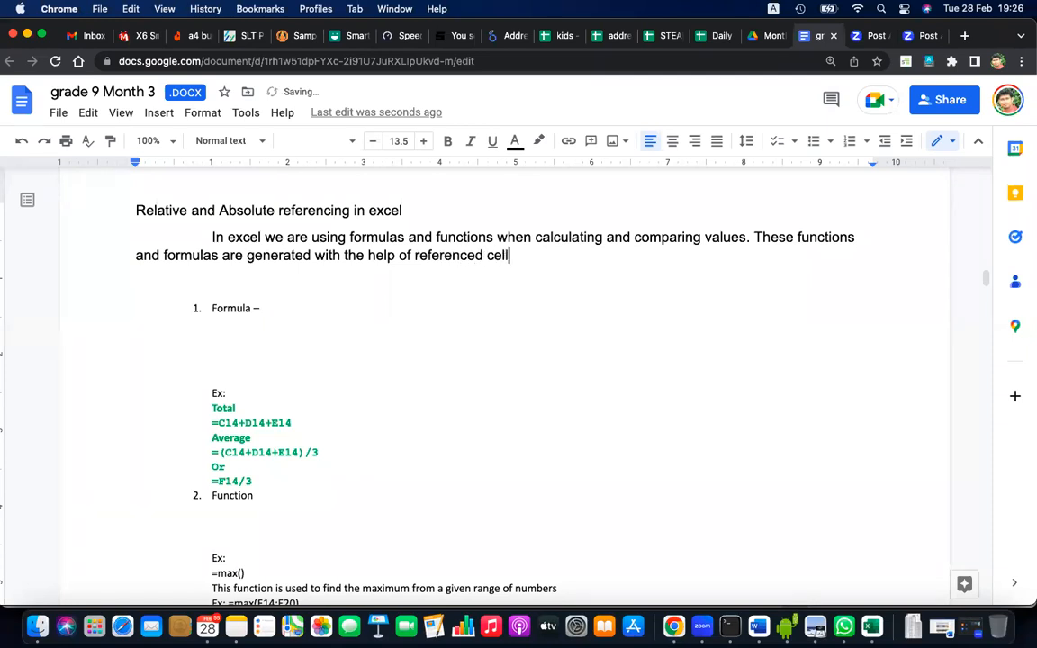
{"action": "type", "text": " addresses"}
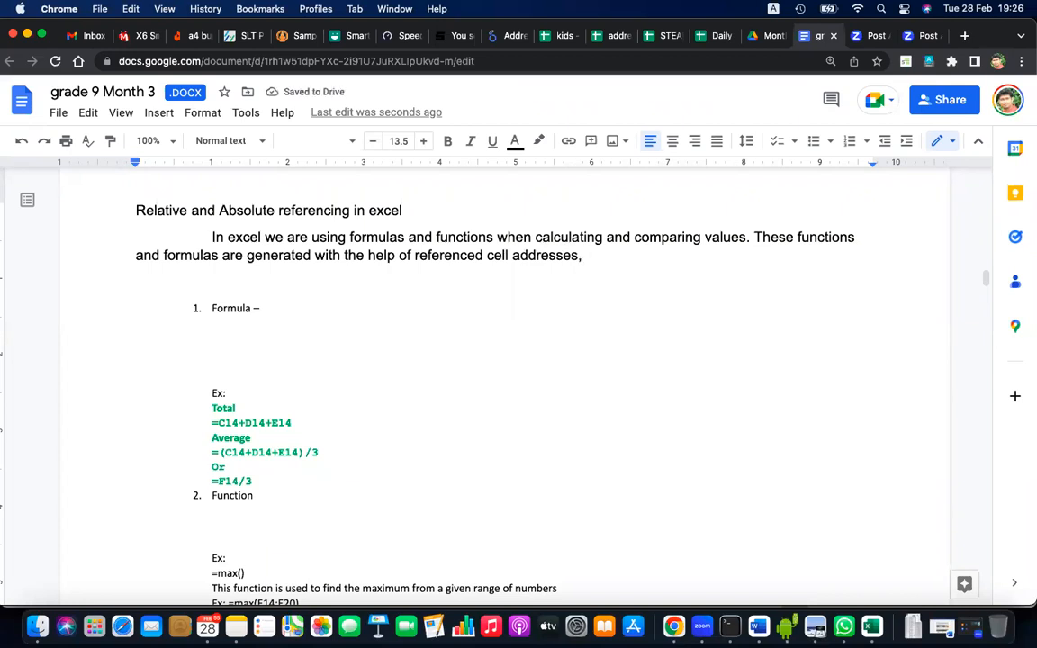
Complete the paragraph's second sentence with ", mathematical symbols, keywords (in functions), and values."
{"action": "type", "text": ", mathemati"}
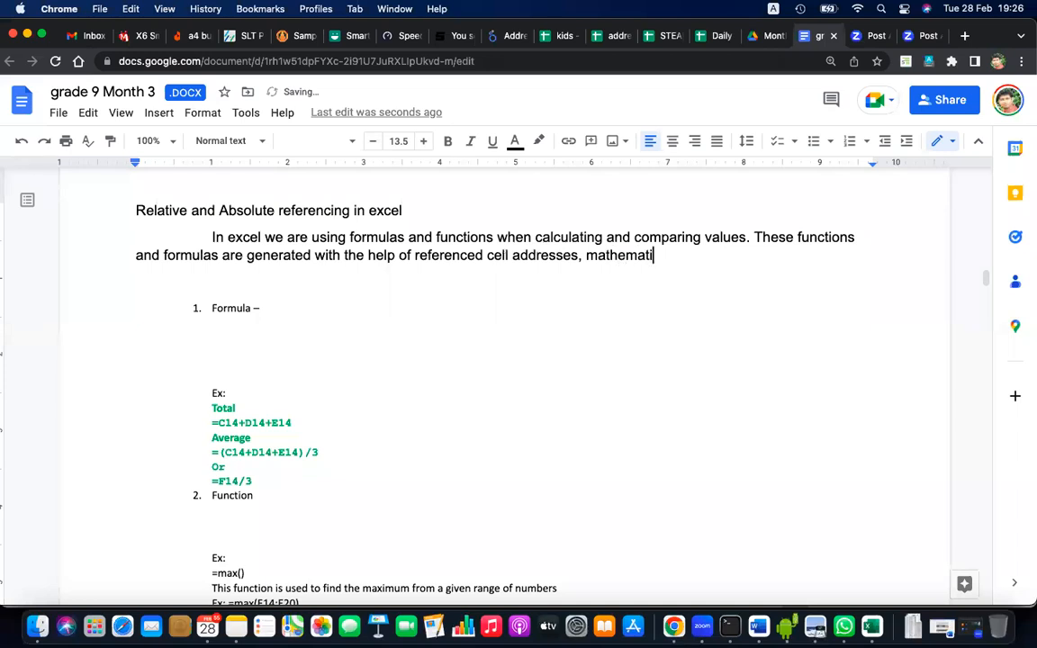
{"action": "type", "text": "cal symbo"}
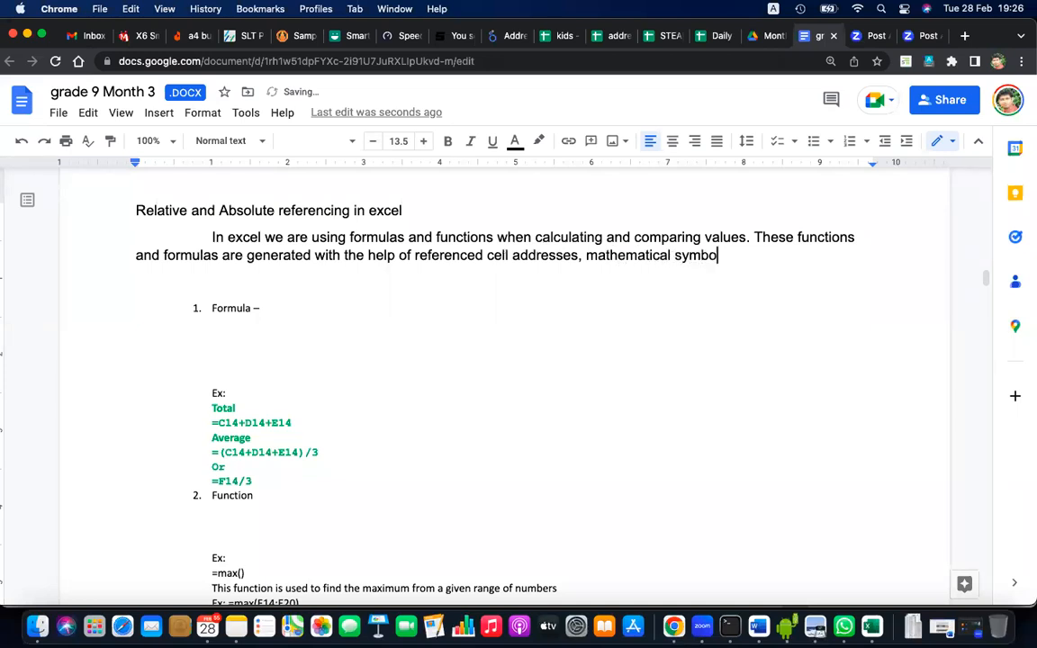
{"action": "type", "text": "ls, keywords ("}
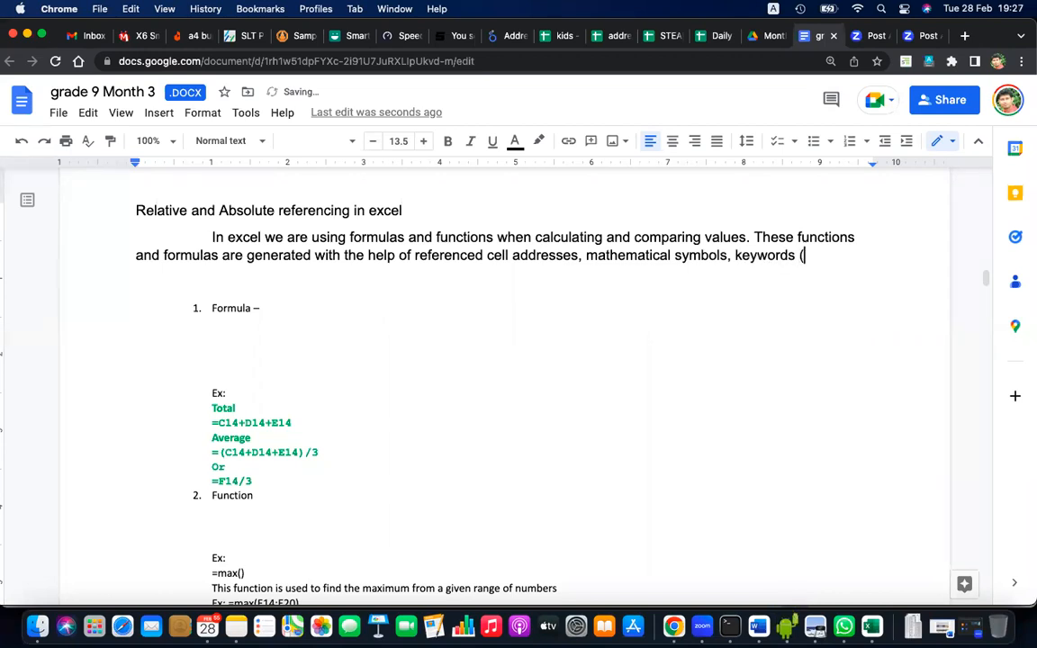
{"action": "type", "text": "in function"}
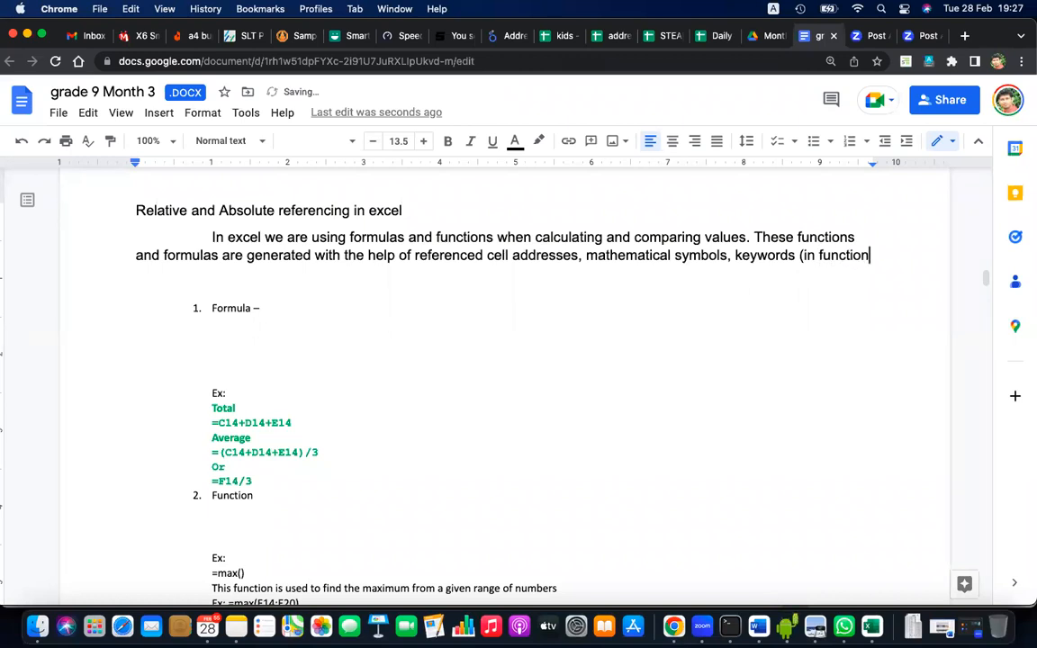
{"action": "type", "text": "s), "}
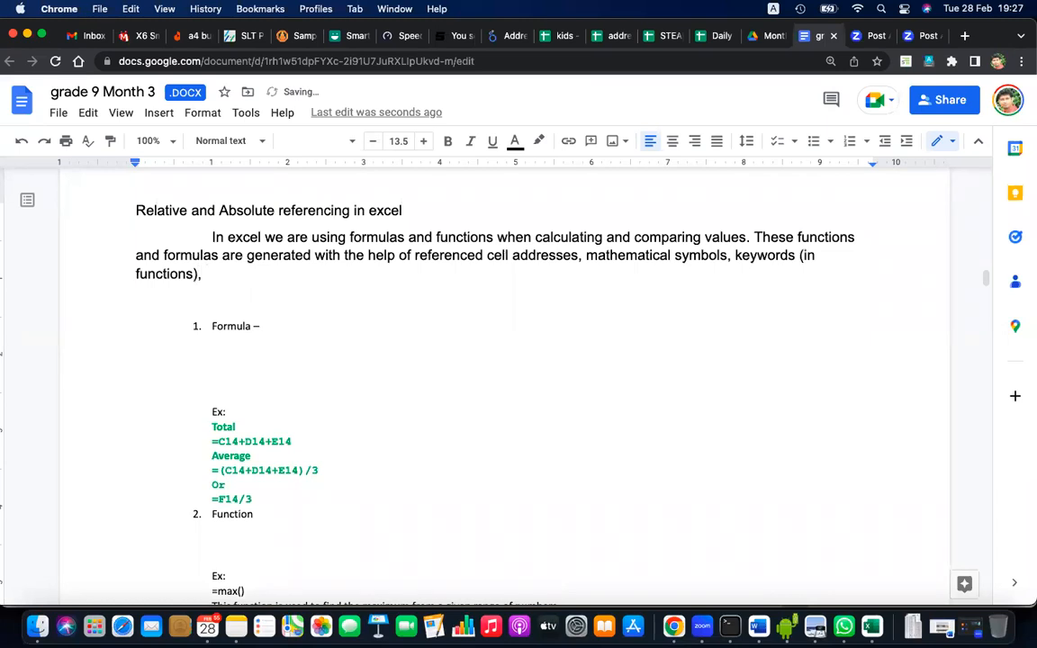
{"action": "type", "text": "and valus."}
{"action": "key", "text": "BackSpace"}
{"action": "key", "text": "BackSpace"}
{"action": "type", "text": "e"}
{"action": "key", "text": "BackSpace"}
{"action": "type", "text": "es. "}
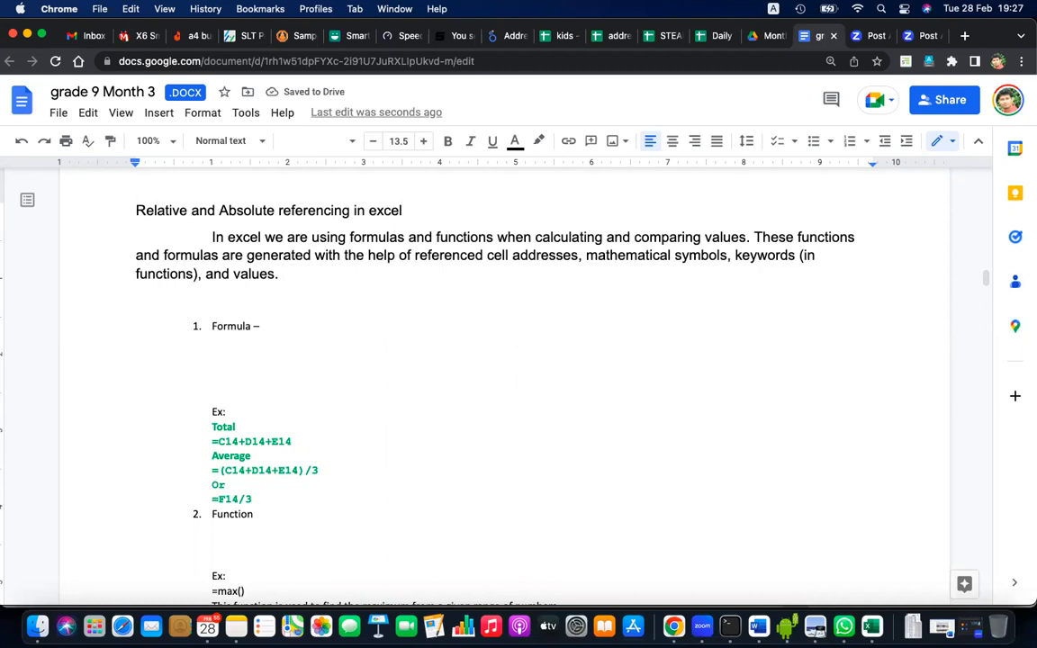
Start the paragraph's third sentence with "When you copy a formula or function from one cell to another cell,"
{"action": "type", "text": "When "}
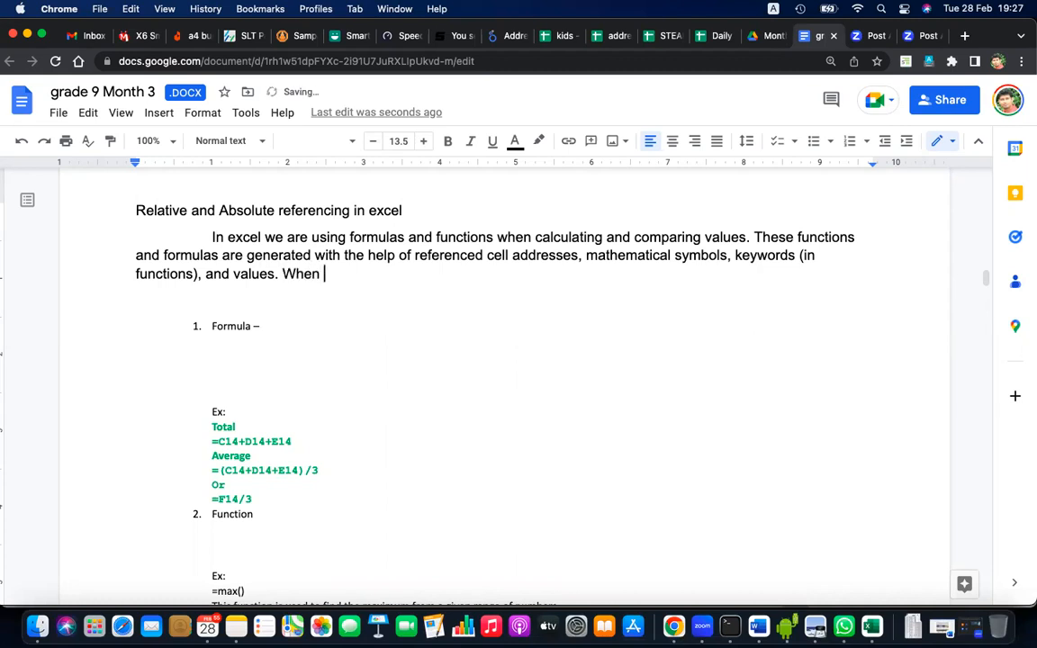
{"action": "type", "text": "youcopy"}
{"action": "key", "text": "BackSpace"}
{"action": "key", "text": "BackSpace"}
{"action": "key", "text": "BackSpace"}
{"action": "key", "text": "BackSpace"}
{"action": "type", "text": "copy a for"}
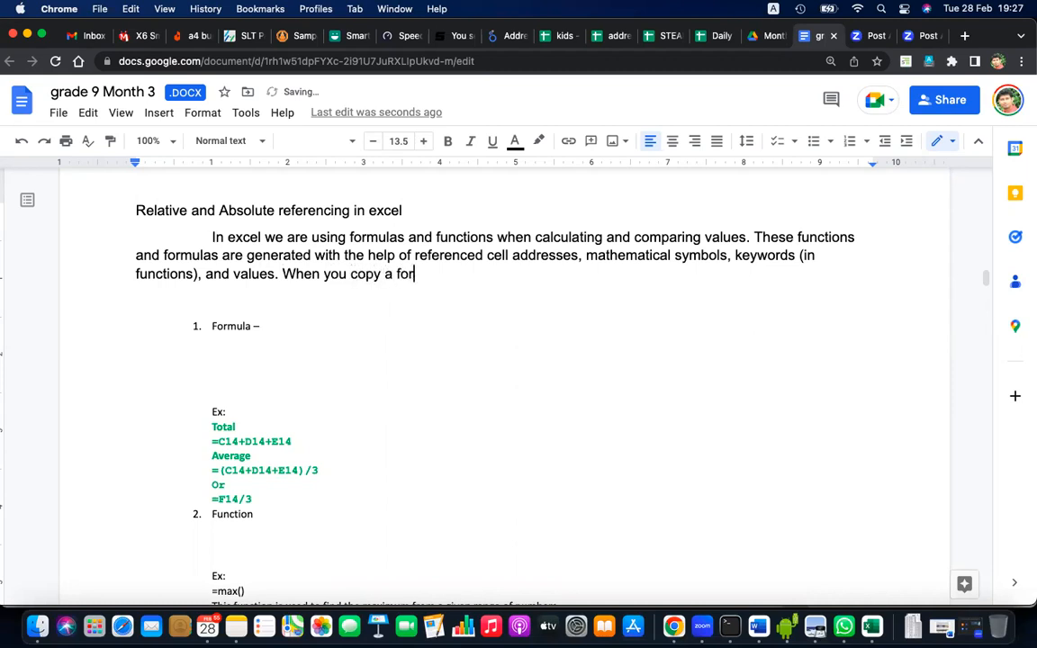
{"action": "type", "text": "mular or func"}
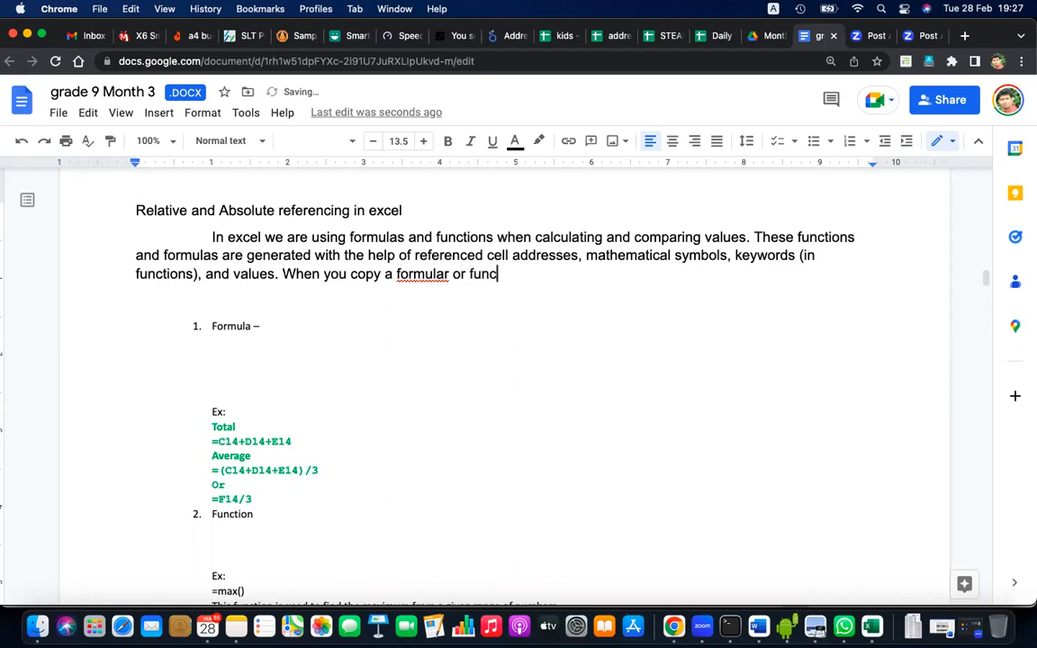
{"action": "type", "text": "tion from "}
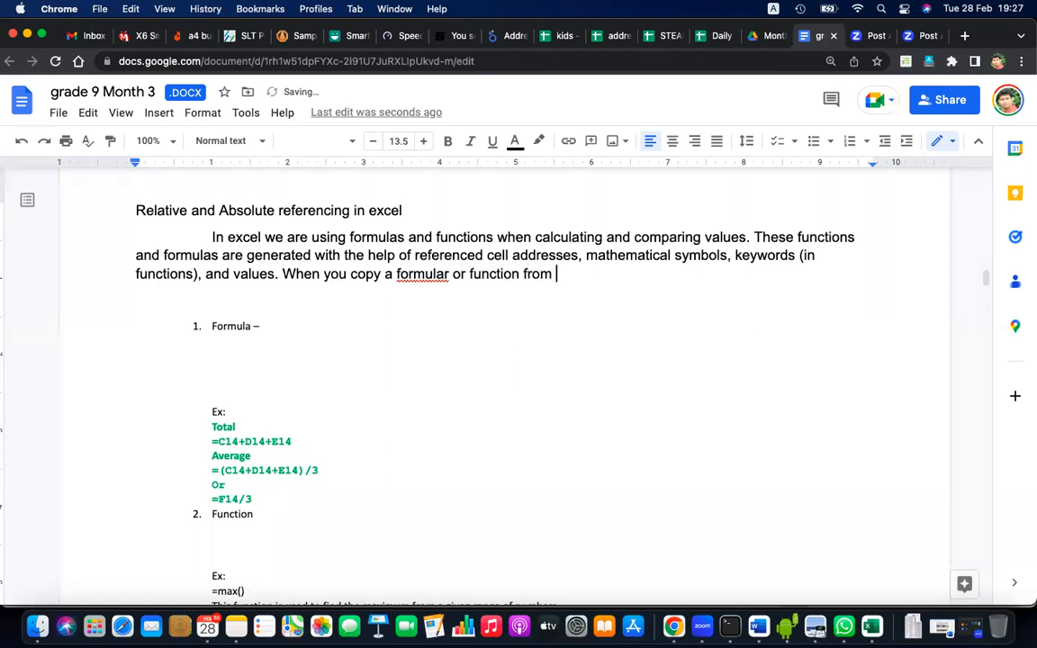
{"action": "type", "text": "one cell to an"}
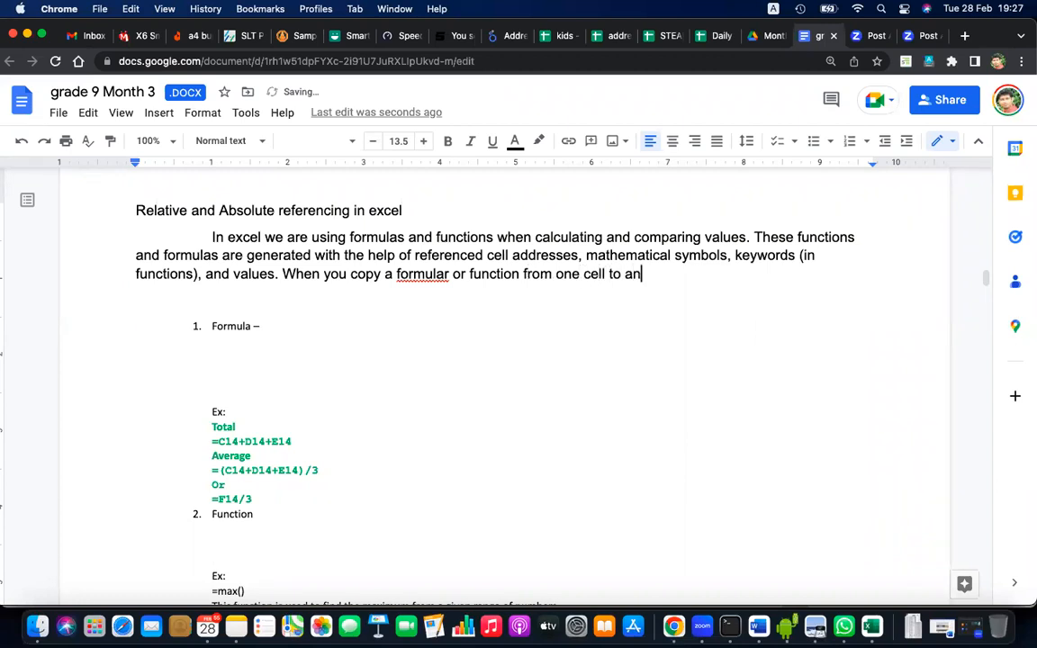
{"action": "type", "text": "other cell,"}
{"action": "left_click", "coordinate": [454, 273]}
{"action": "key", "text": "BackSpace"}
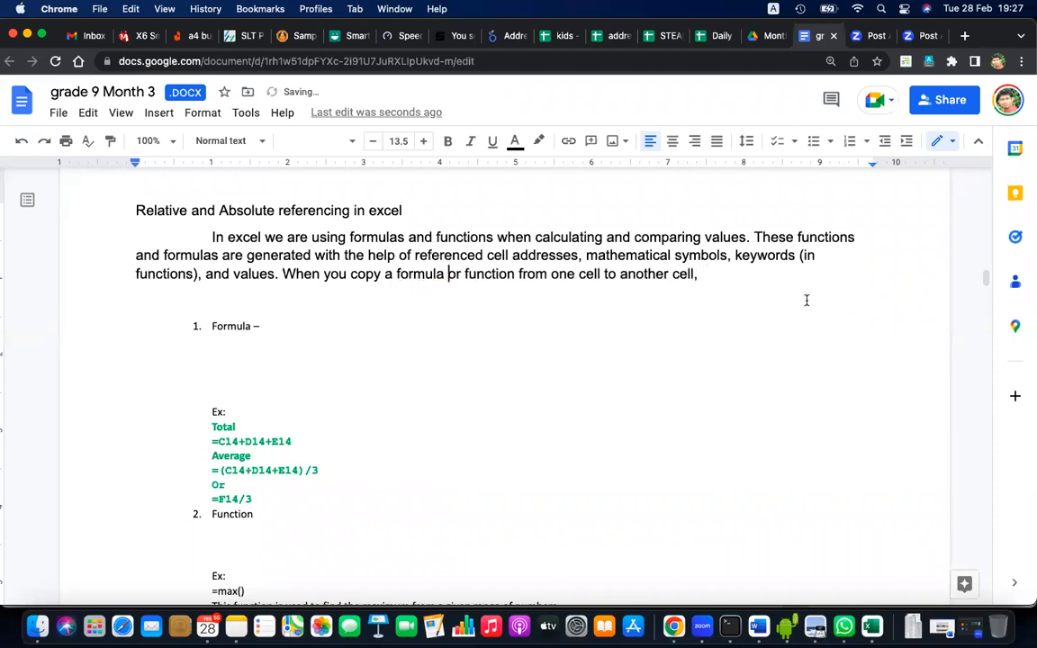
Finish the third sentence with "the corresponding referenced cells will also change."
{"action": "left_click", "coordinate": [720, 278]}
{"action": "type", "text": "the corres"}
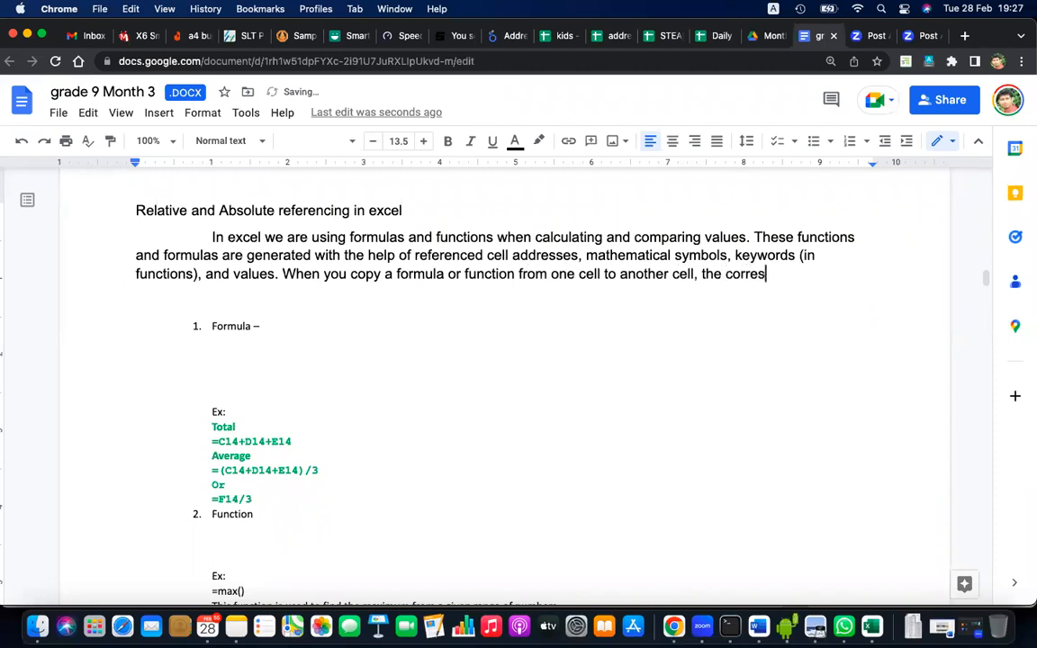
{"action": "type", "text": "ponding refer"}
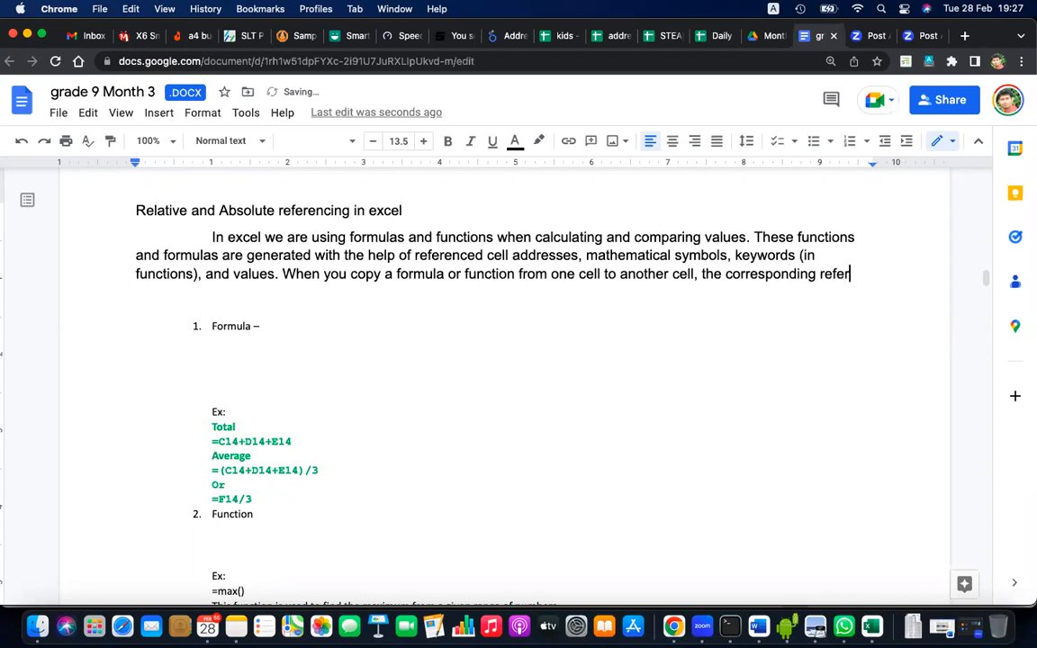
{"action": "type", "text": "enced ce"}
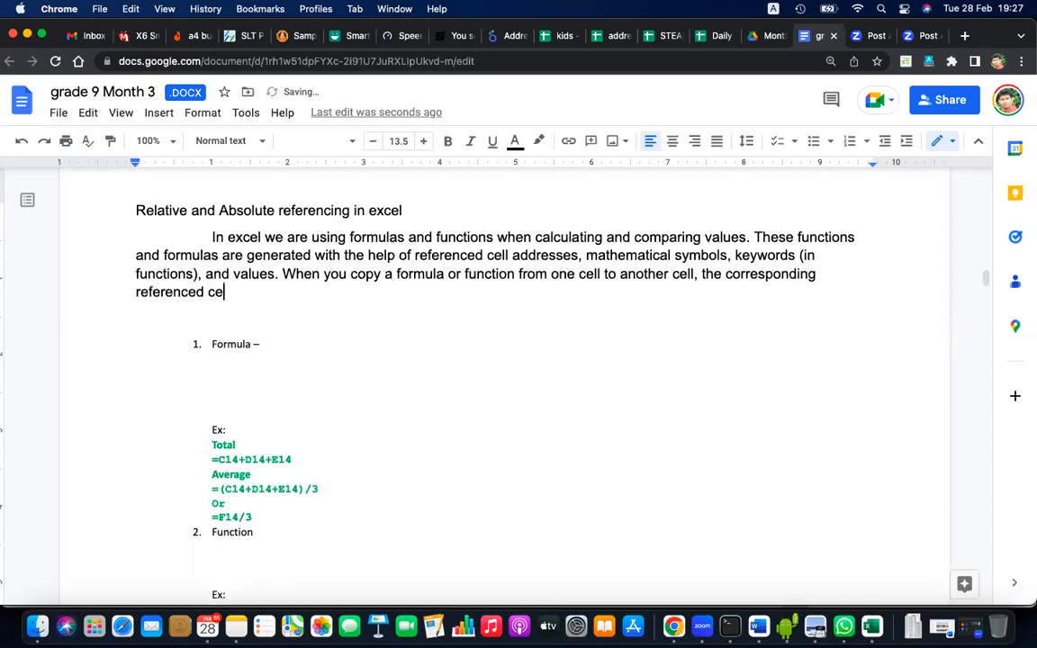
{"action": "type", "text": "lls willalso change."}
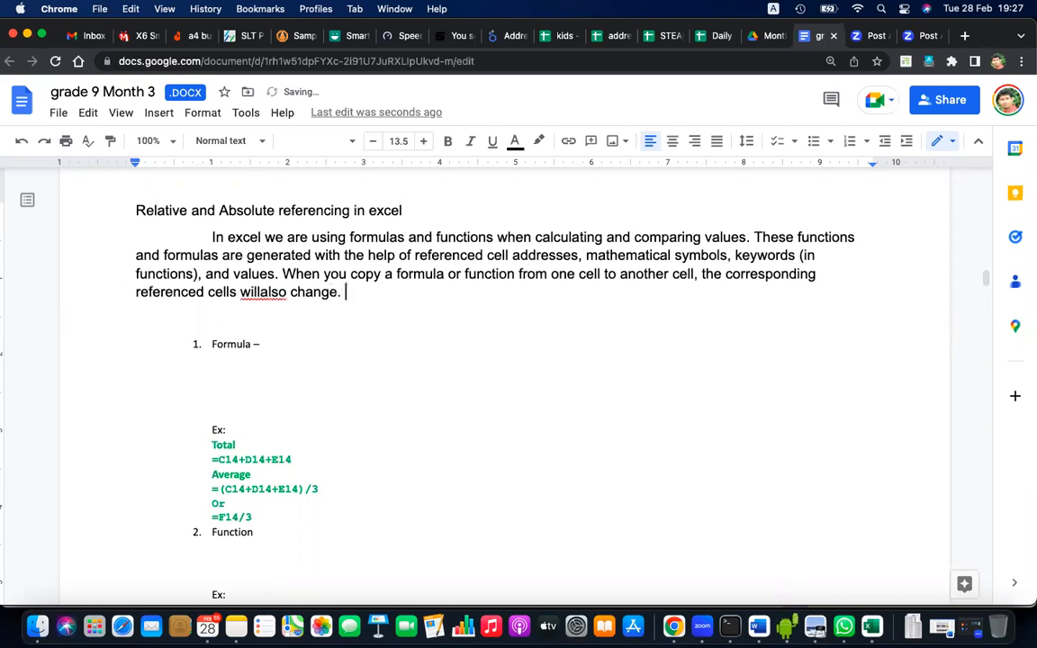
{"action": "left_click", "coordinate": [268, 295]}
{"action": "left_click", "coordinate": [269, 268]}
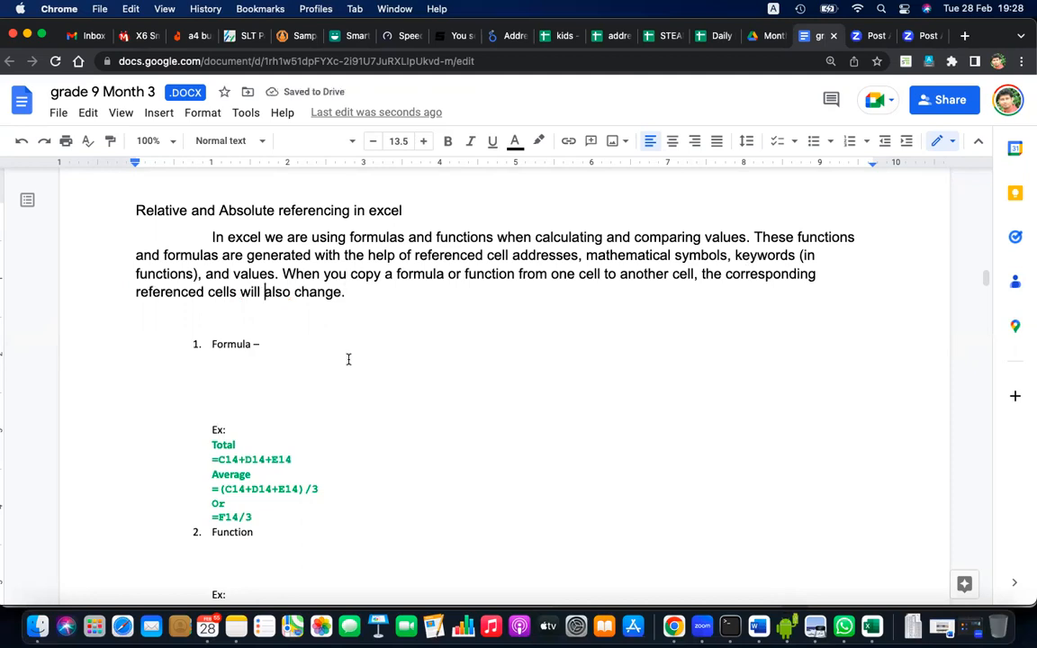
Add a new line below the paragraph reading "ex: Assume that the value is D4 is generated with the following formula"
{"action": "key", "text": "Return"}
{"action": "type", "text": "e"}
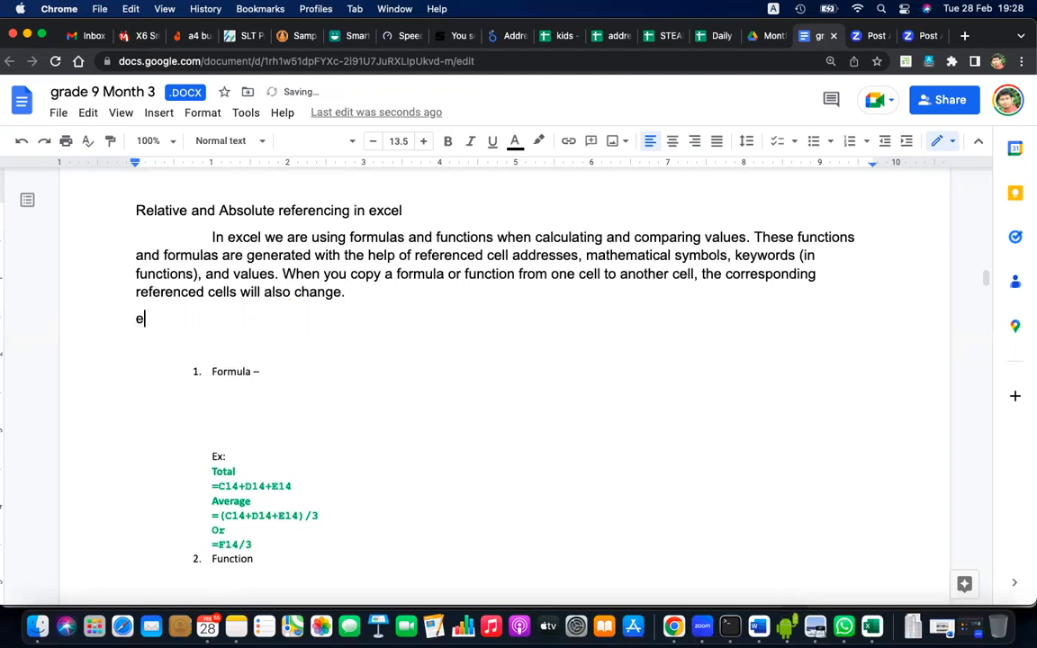
{"action": "type", "text": "x"}
{"action": "type", "text": ": Auu"}
{"action": "key", "text": "BackSpace"}
{"action": "key", "text": "BackSpace"}
{"action": "type", "text": "s"}
{"action": "key", "text": "BackSpace"}
{"action": "type", "text": "me "}
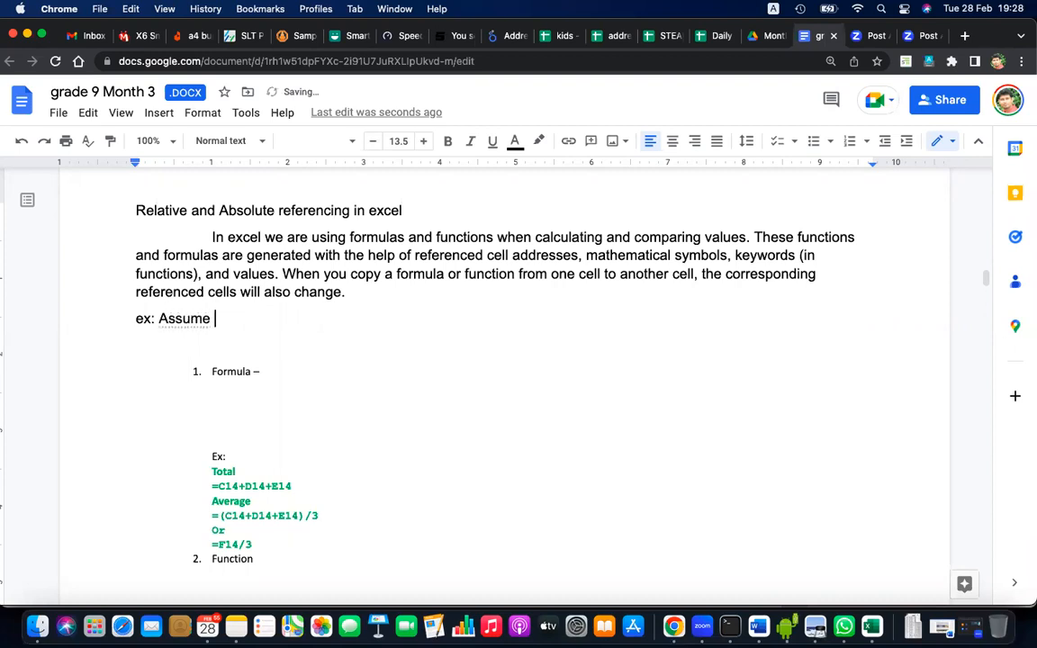
{"action": "type", "text": "that the value is"}
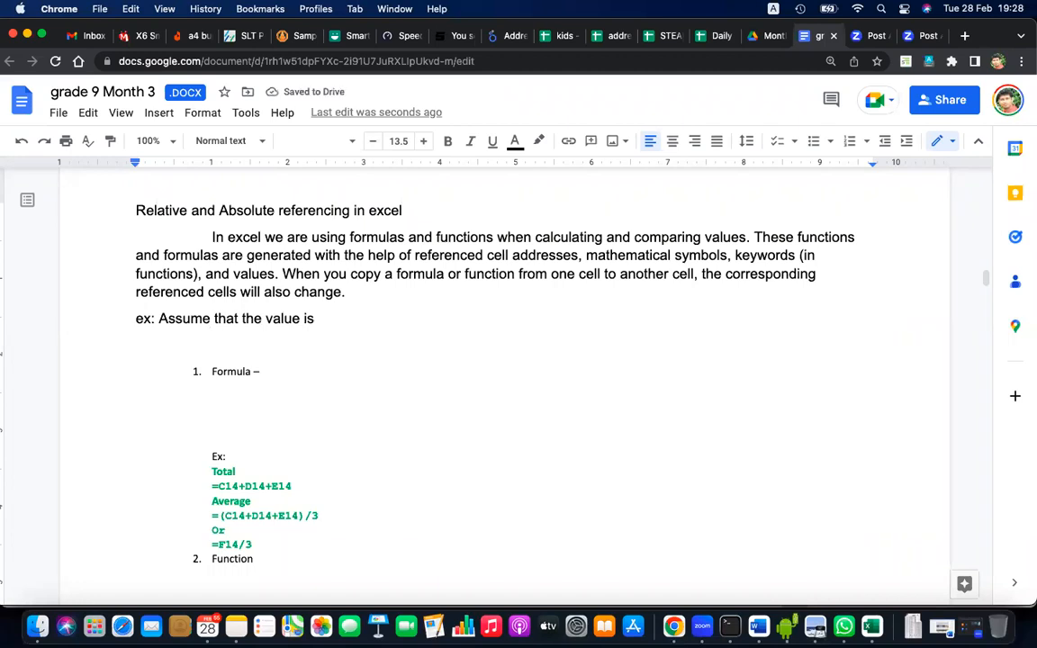
{"action": "type", "text": "D4 is generated with the follw"}
{"action": "key", "text": "BackSpace"}
{"action": "type", "text": "o"}
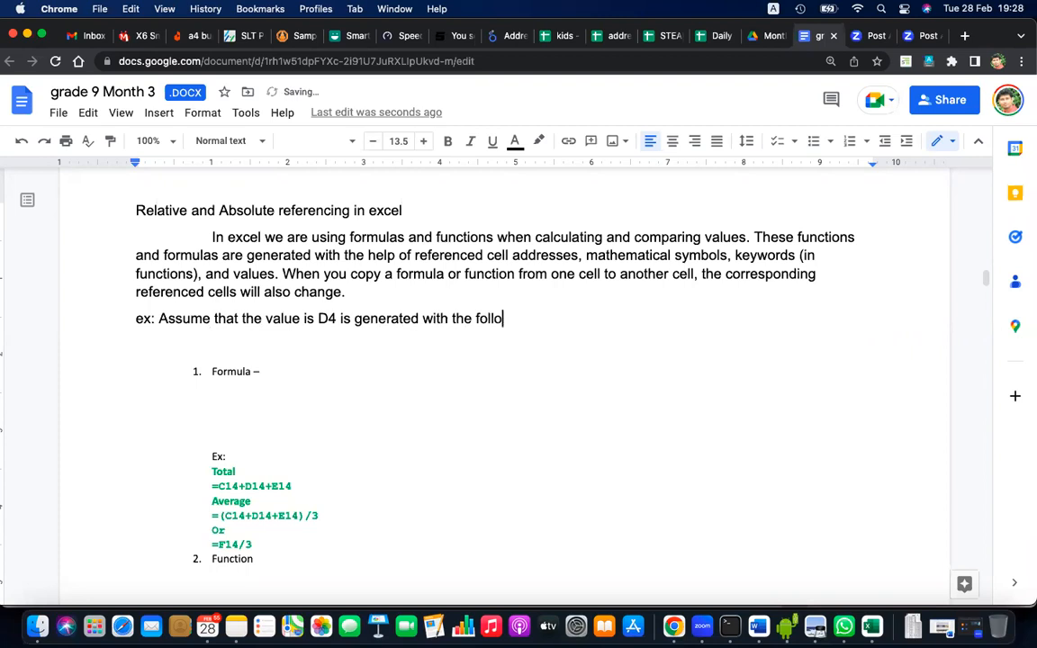
{"action": "type", "text": "wing formula"}
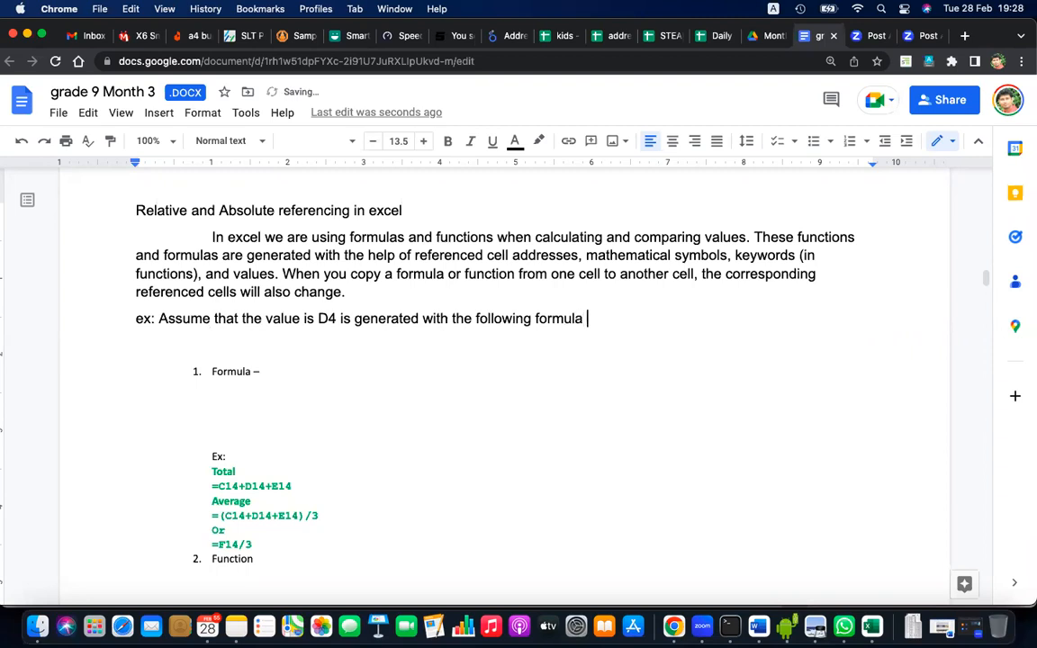
Enter the example formula =A3+B8*C1-A5 on its own line below the example's introduction
{"action": "key", "text": "Return"}
{"action": "type", "text": "="}
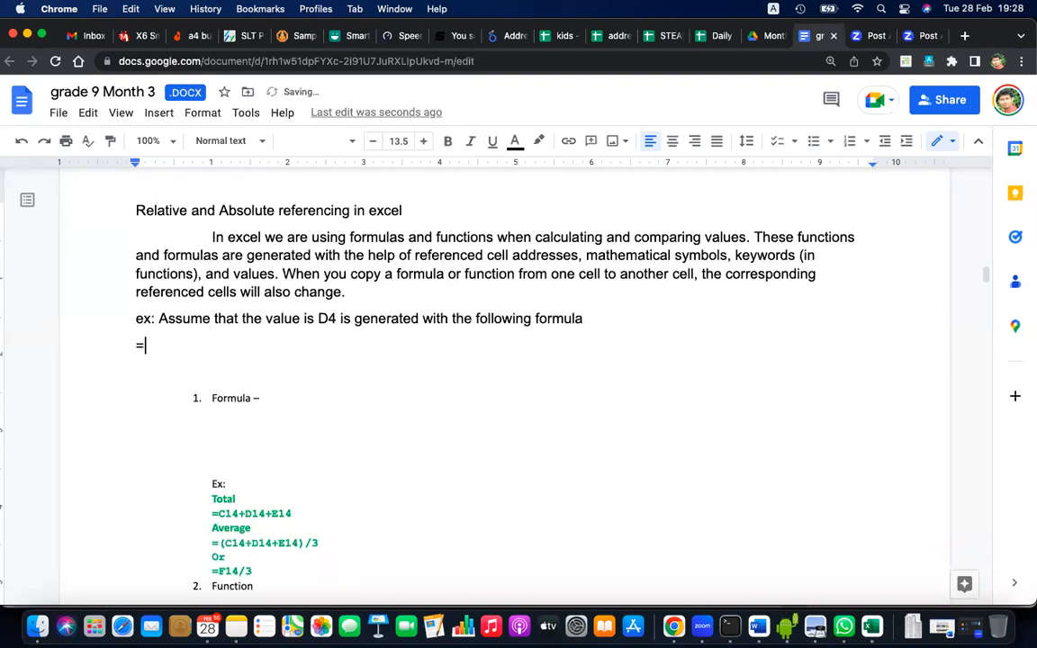
{"action": "type", "text": "A3+b"}
{"action": "key", "text": "BackSpace"}
{"action": "type", "text": "B8*C"}
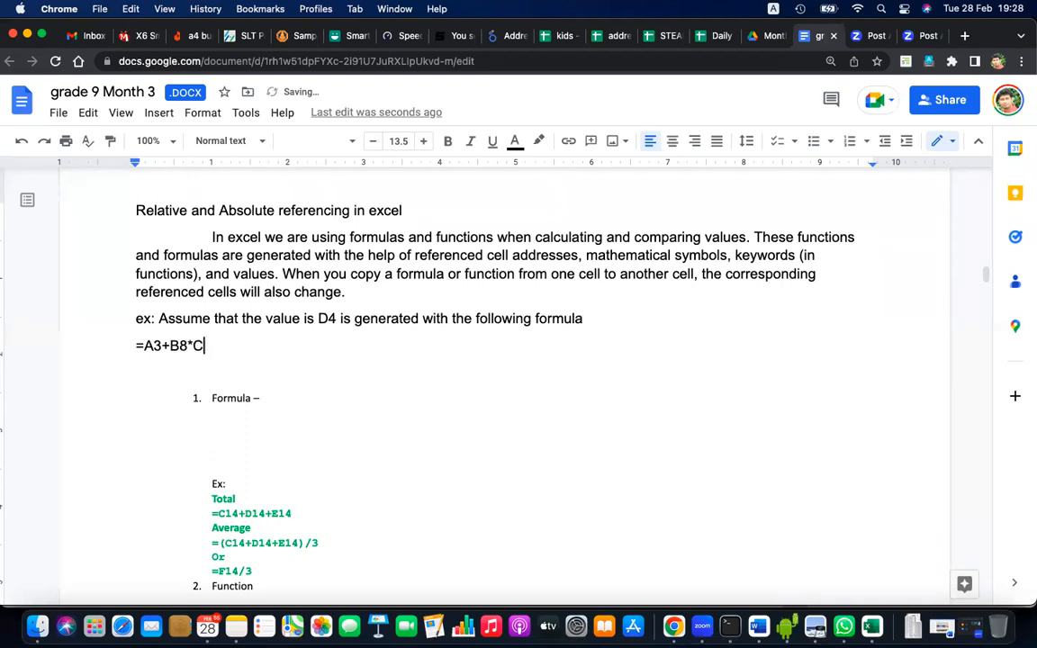
{"action": "type", "text": "1-A5"}
{"action": "key", "text": "Return"}
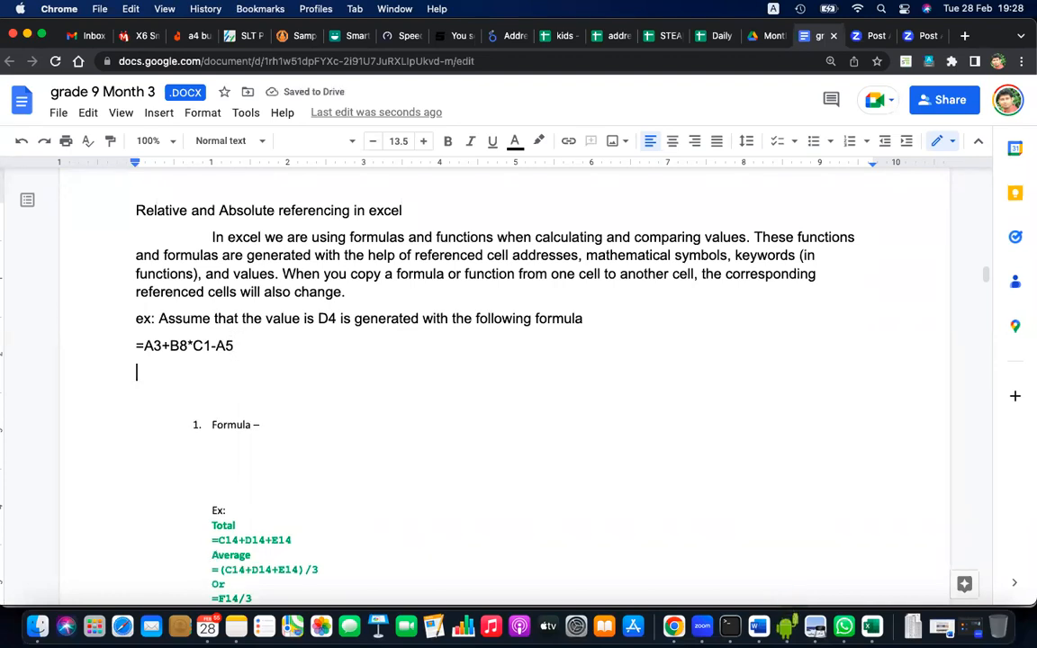
Write the question "write down the relative referencing formulas when it is copied to" below the example formula
{"action": "type", "text": "wh"}
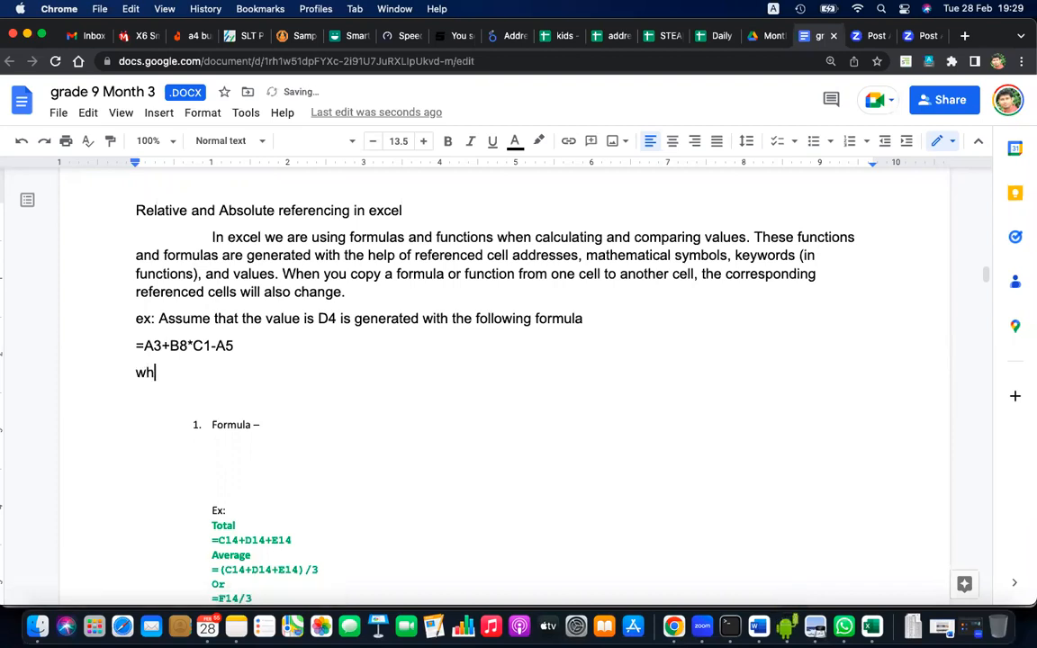
{"action": "key", "text": "BackSpace"}
{"action": "type", "text": "ritedo"}
{"action": "key", "text": "BackSpace"}
{"action": "key", "text": "BackSpace"}
{"action": "type", "text": "odwn"}
{"action": "key", "text": "BackSpace"}
{"action": "key", "text": "BackSpace"}
{"action": "key", "text": "BackSpace"}
{"action": "key", "text": "BackSpace"}
{"action": "type", "text": "down th"}
{"action": "key", "text": "BackSpace"}
{"action": "type", "text": "the rela"}
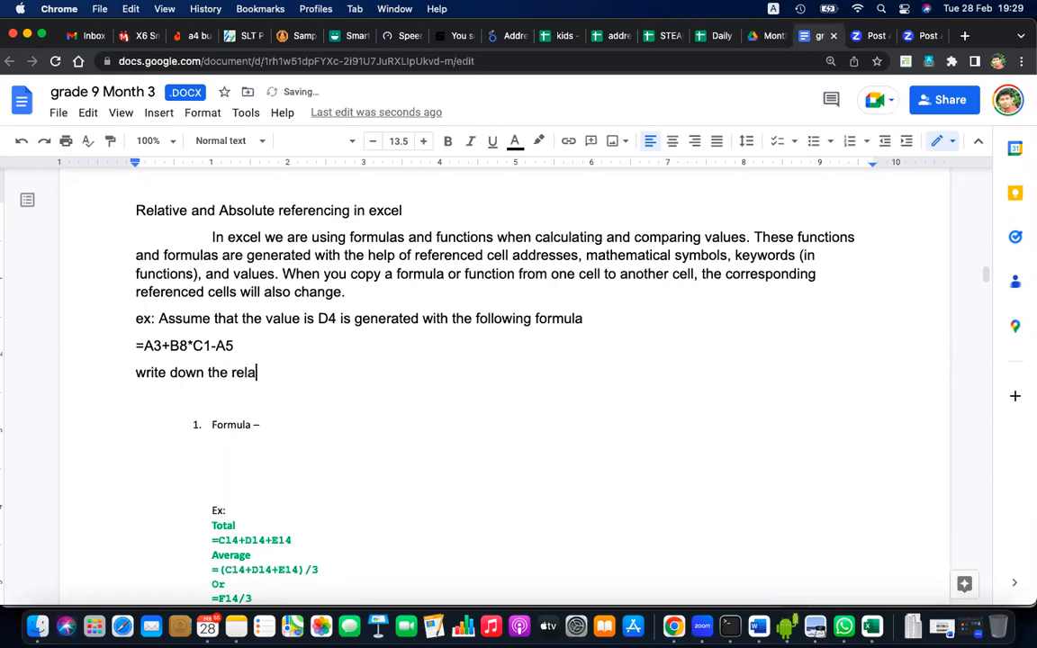
{"action": "type", "text": "tive referen"}
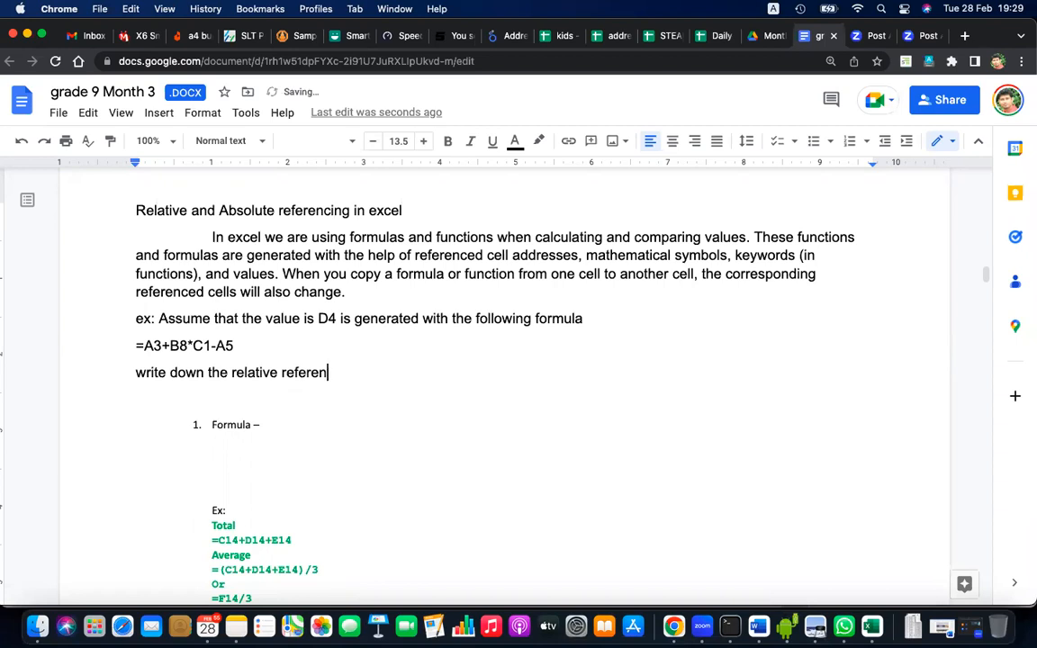
{"action": "type", "text": "cing formulas when"}
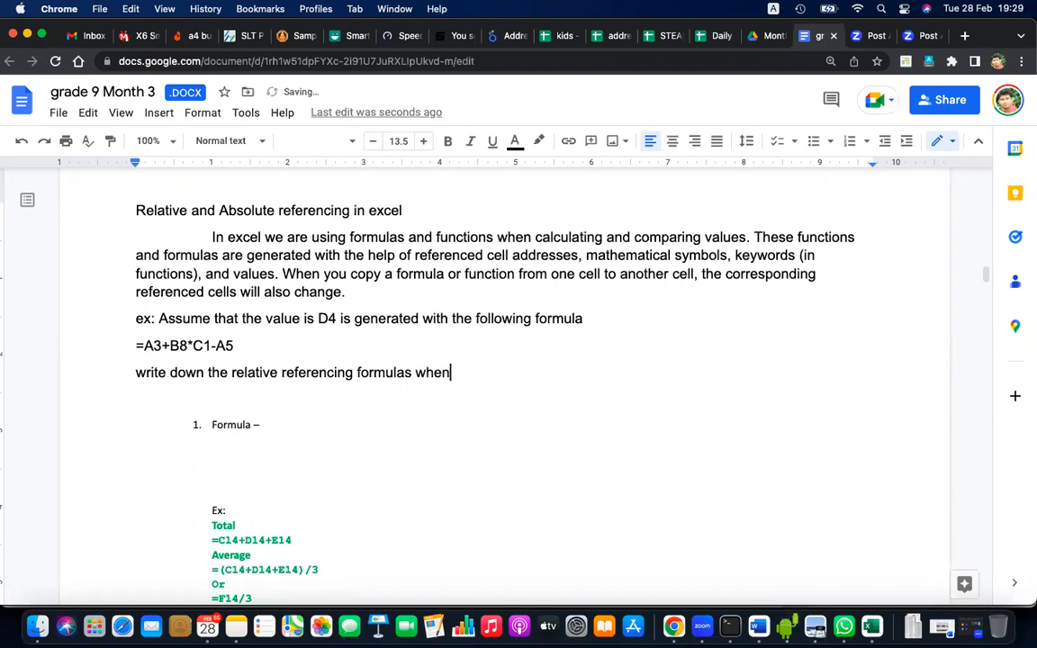
{"action": "type", "text": "it is copied to"}
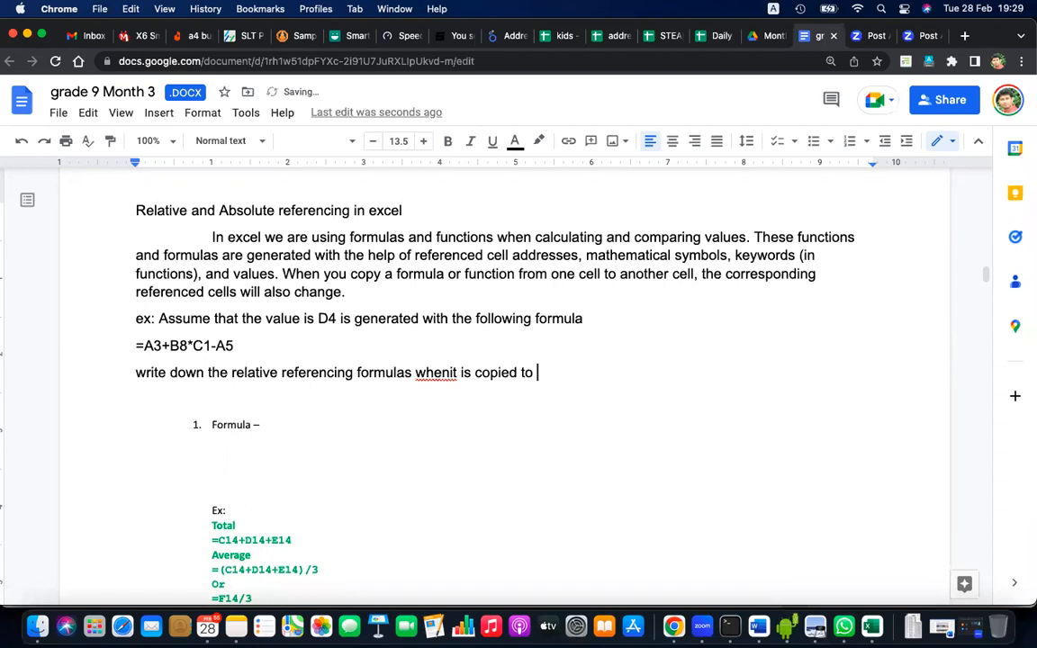
{"action": "left_click", "coordinate": [451, 373]}
List the target cells D9, E11 and B20 on separate lines below the question, followed by a new empty line
{"action": "left_click", "coordinate": [554, 372]}
{"action": "key", "text": "Return"}
{"action": "type", "text": "D9"}
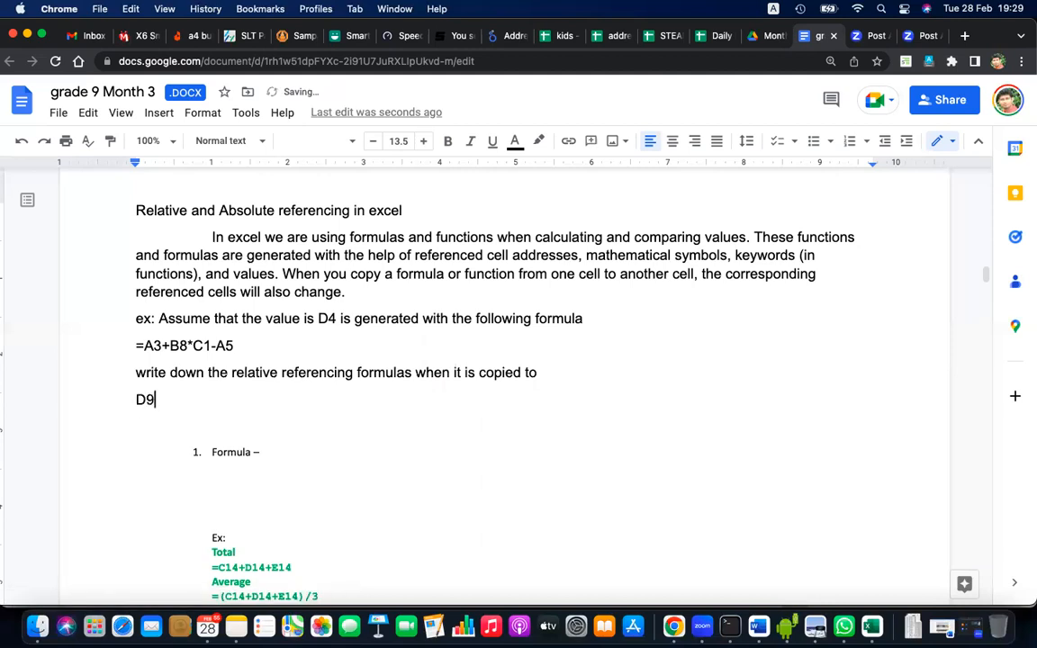
{"action": "key", "text": "Return"}
{"action": "type", "text": "E11"}
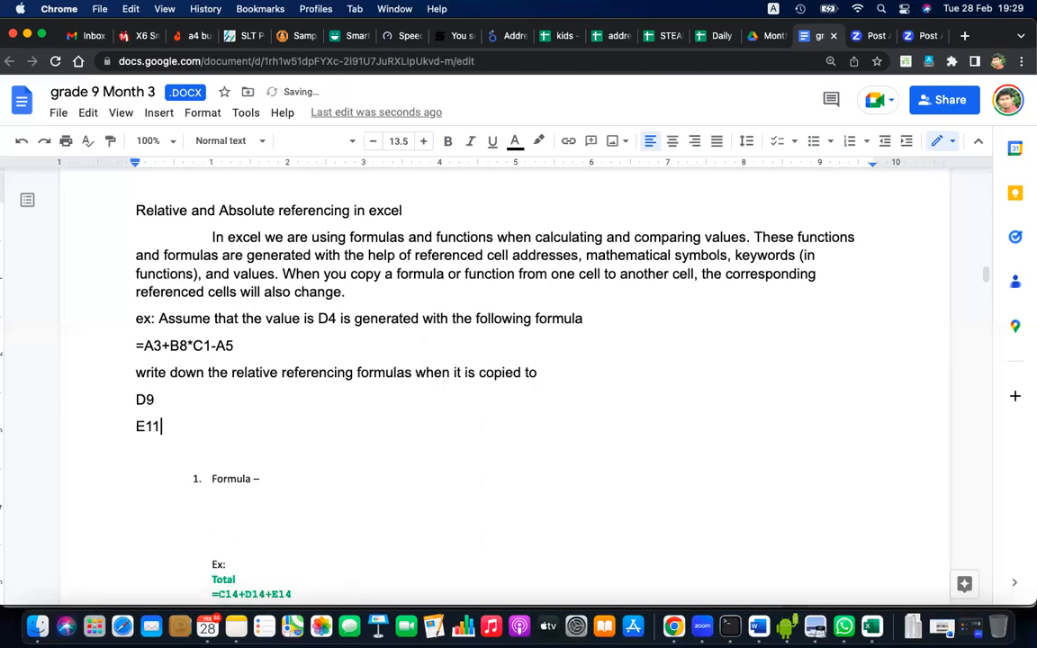
{"action": "key", "text": "Return"}
{"action": "type", "text": "B"}
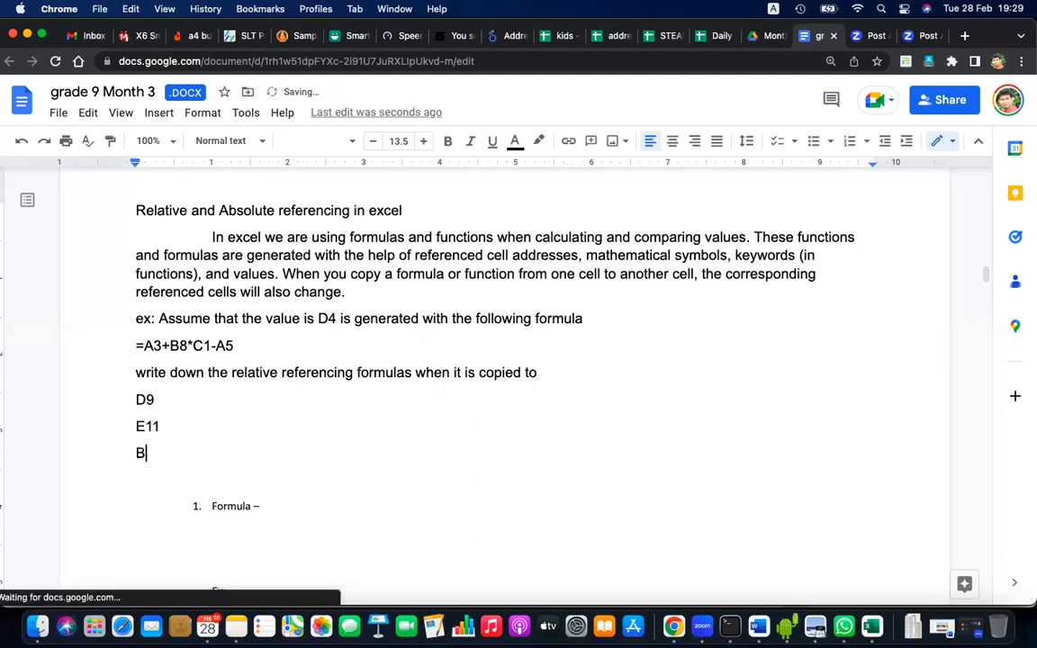
{"action": "type", "text": "20"}
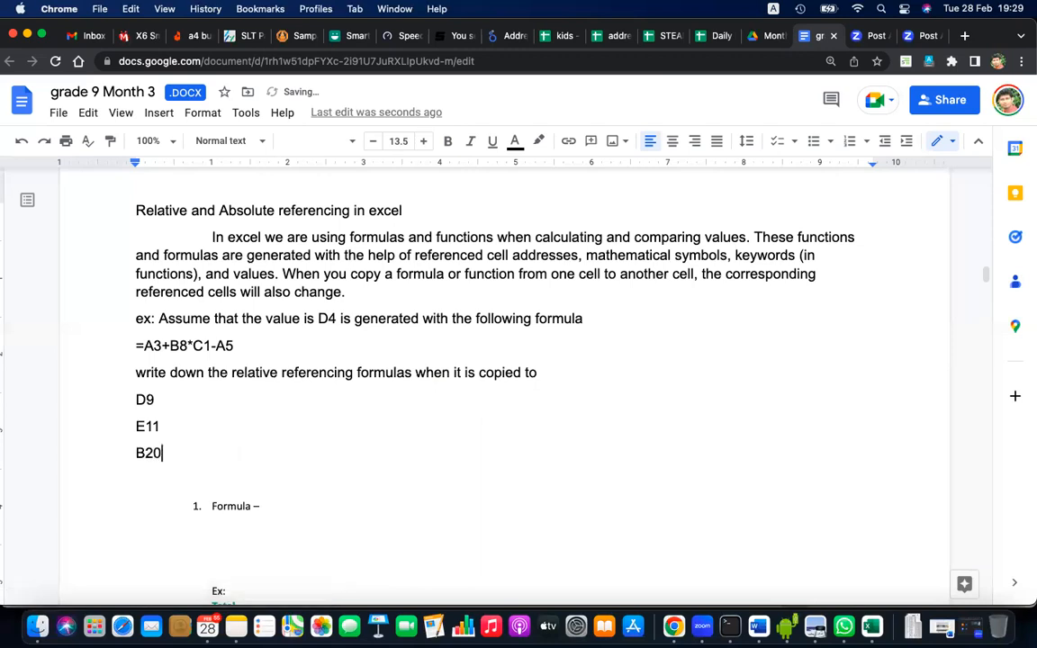
{"action": "key", "text": "Return"}
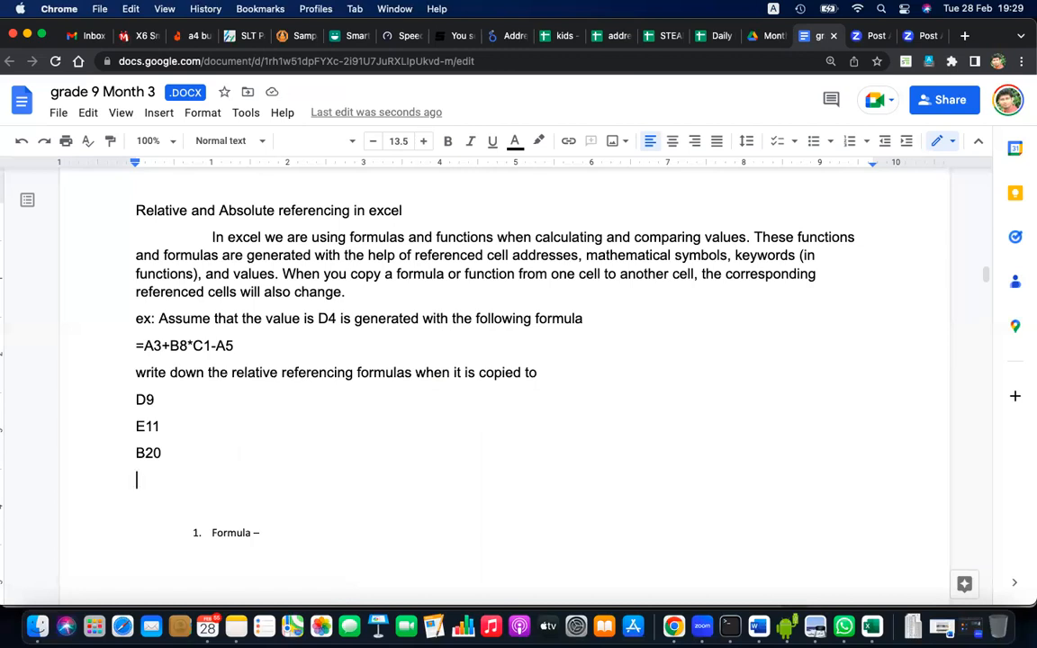
Add AC12 as a fourth target cell below B20, followed by a new empty line
{"action": "type", "text": "AC12"}
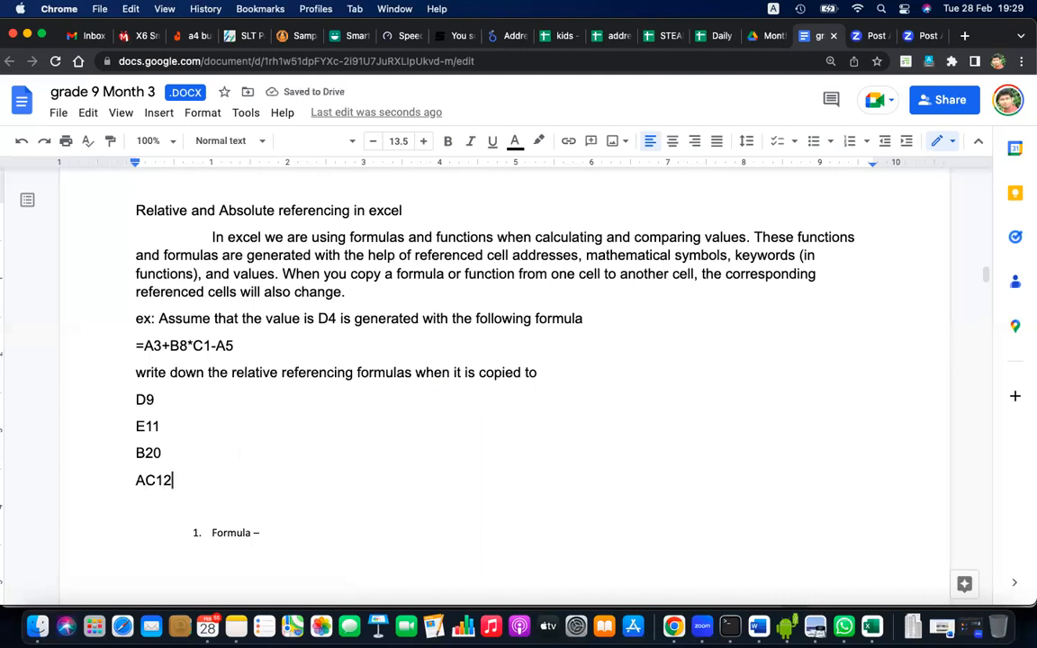
{"action": "key", "text": "Return"}
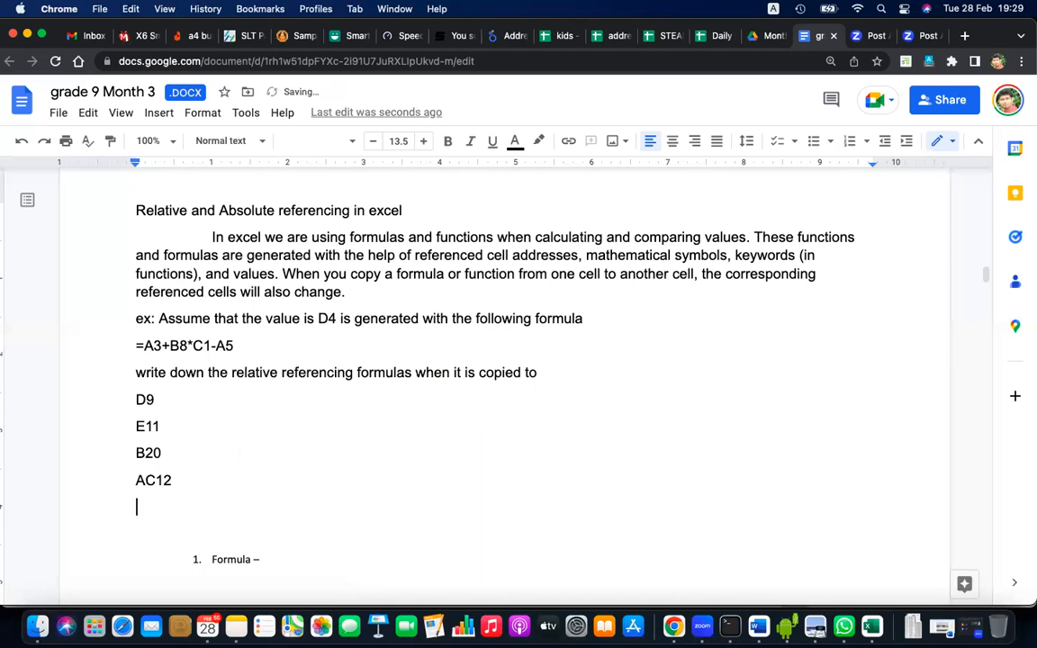
{"action": "scroll", "coordinate": [519, 360], "scroll_direction": "down", "scroll_amount": 3}
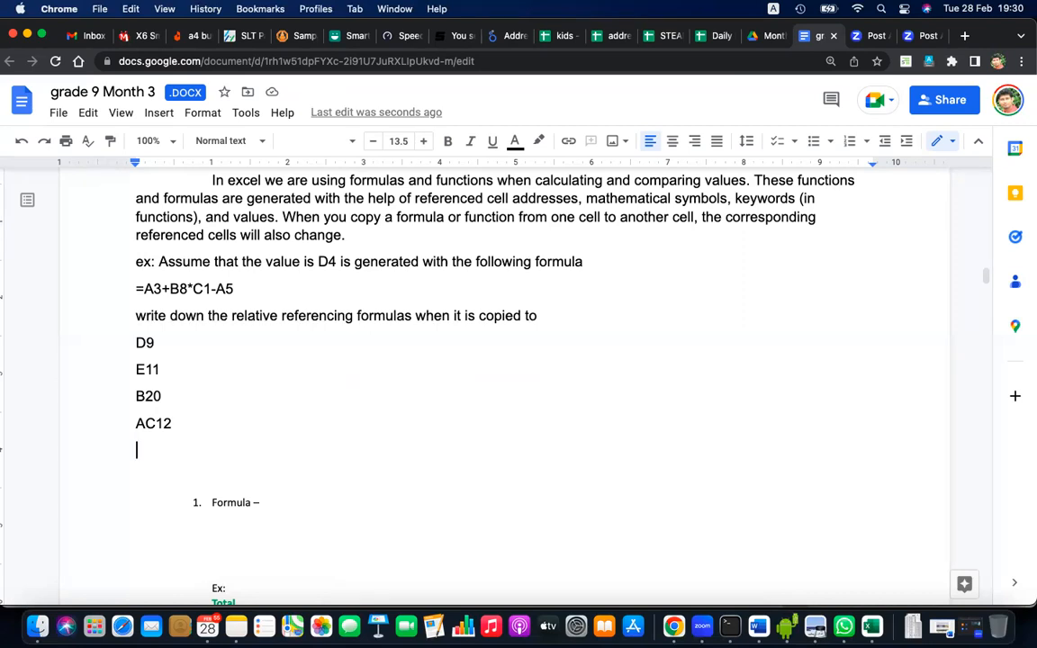
{"action": "scroll", "coordinate": [608, 227], "scroll_direction": "up", "scroll_amount": 1}
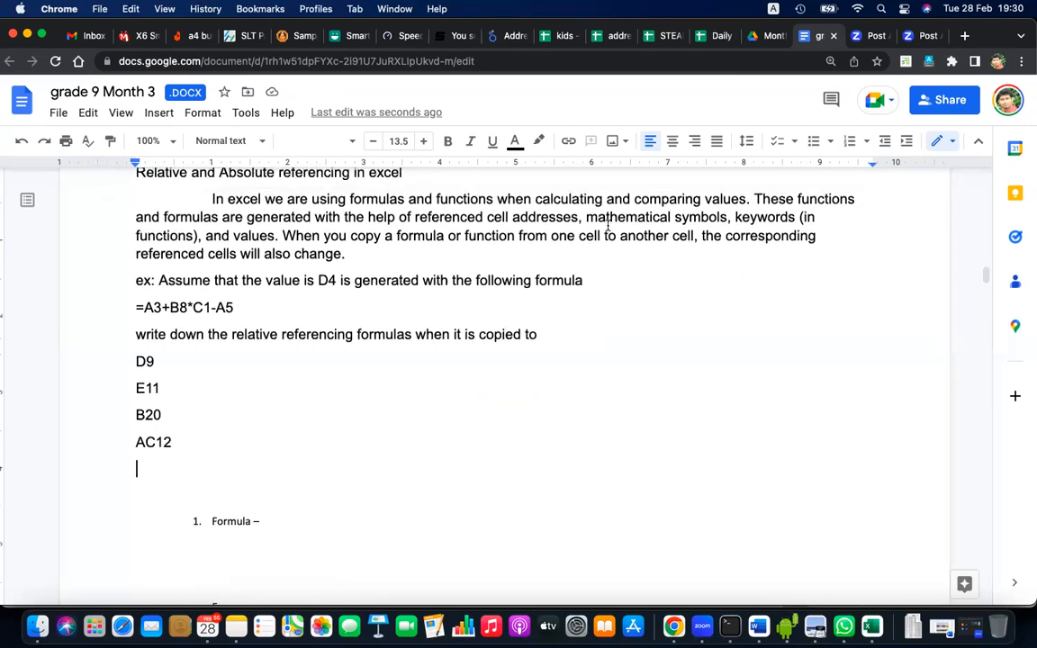
Examine the example's source cell D4, its formula, and the target cells D9, E11, B20 and AC12
{"action": "triple_click", "coordinate": [215, 309]}
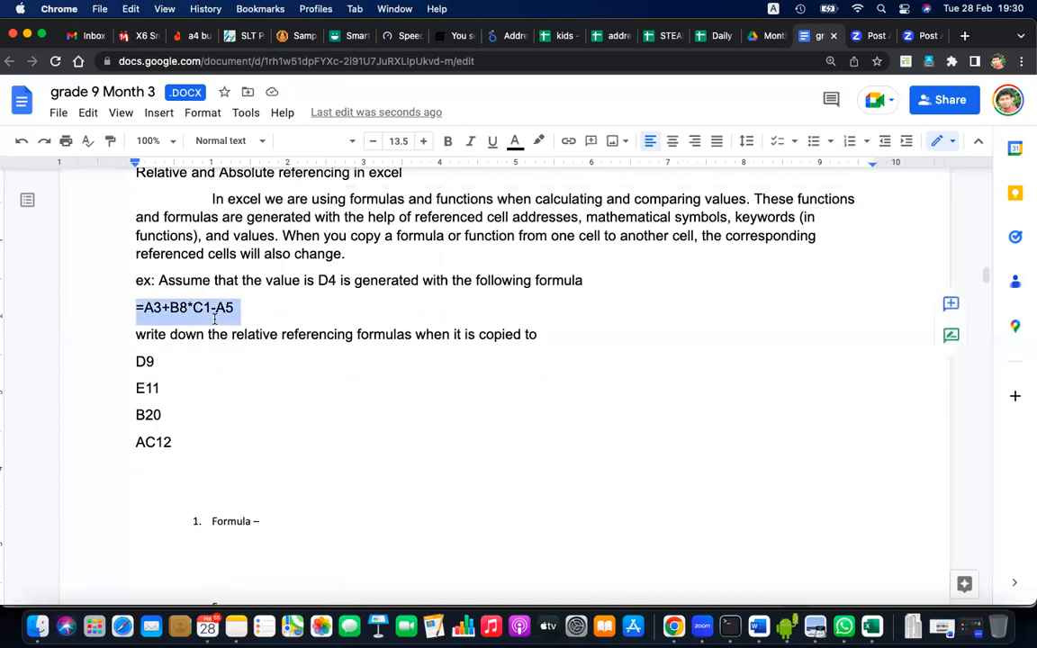
{"action": "left_click", "coordinate": [153, 361]}
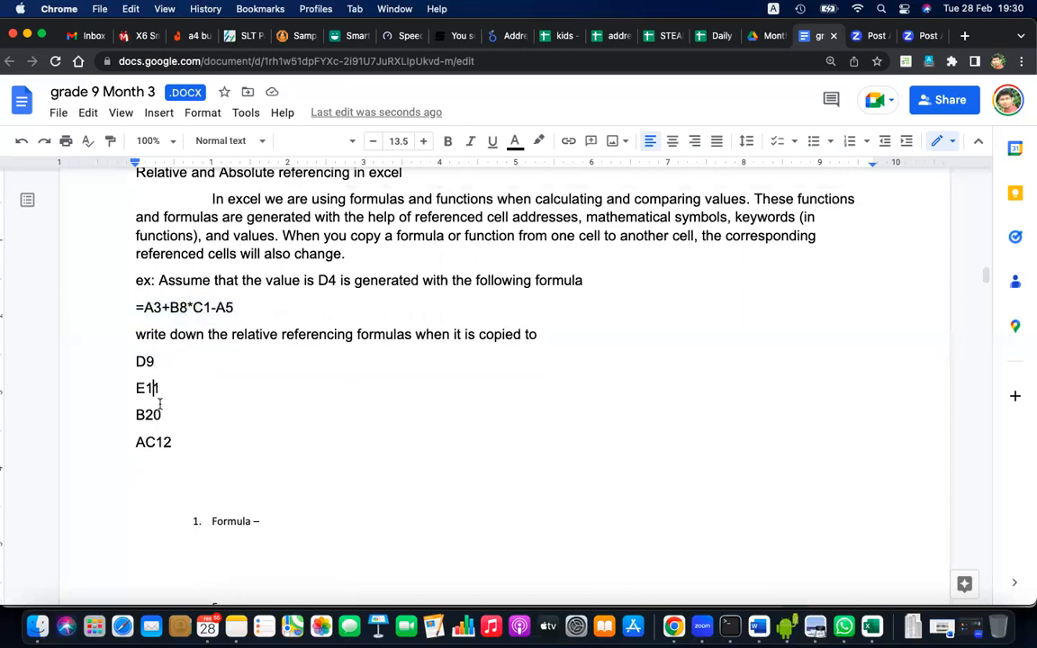
{"action": "left_click", "coordinate": [176, 441]}
{"action": "double_click", "coordinate": [326, 280]}
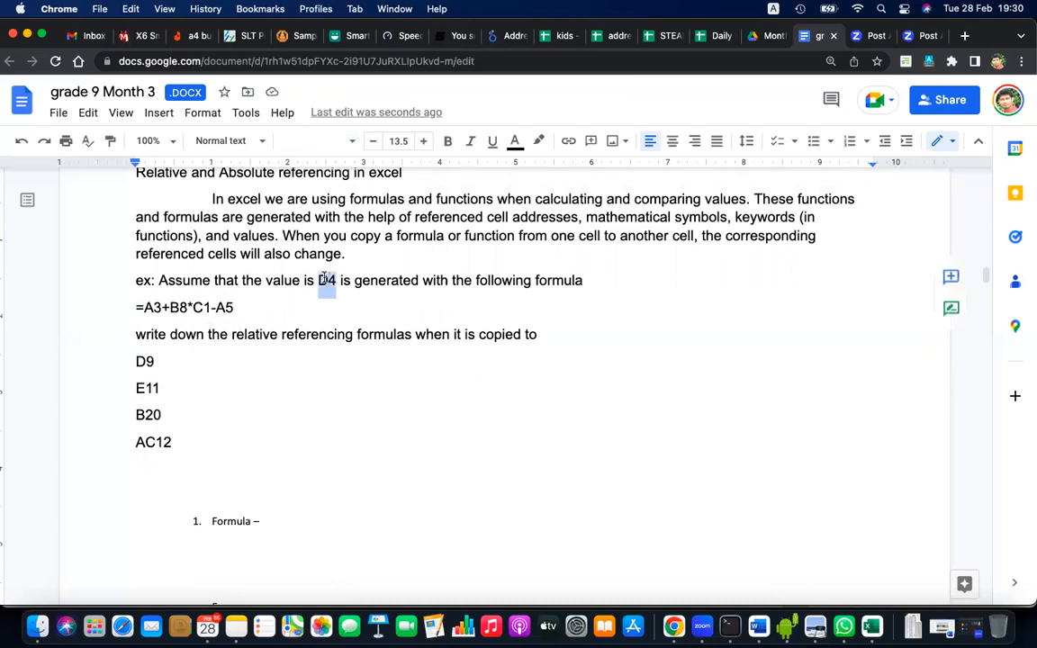
{"action": "triple_click", "coordinate": [171, 309]}
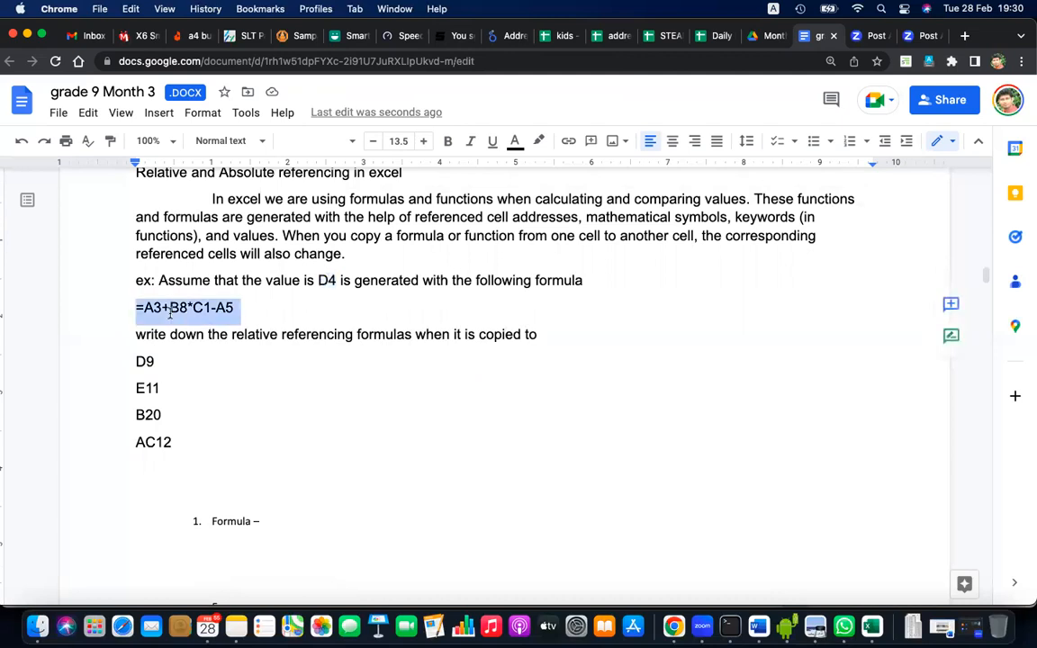
{"action": "double_click", "coordinate": [144, 362]}
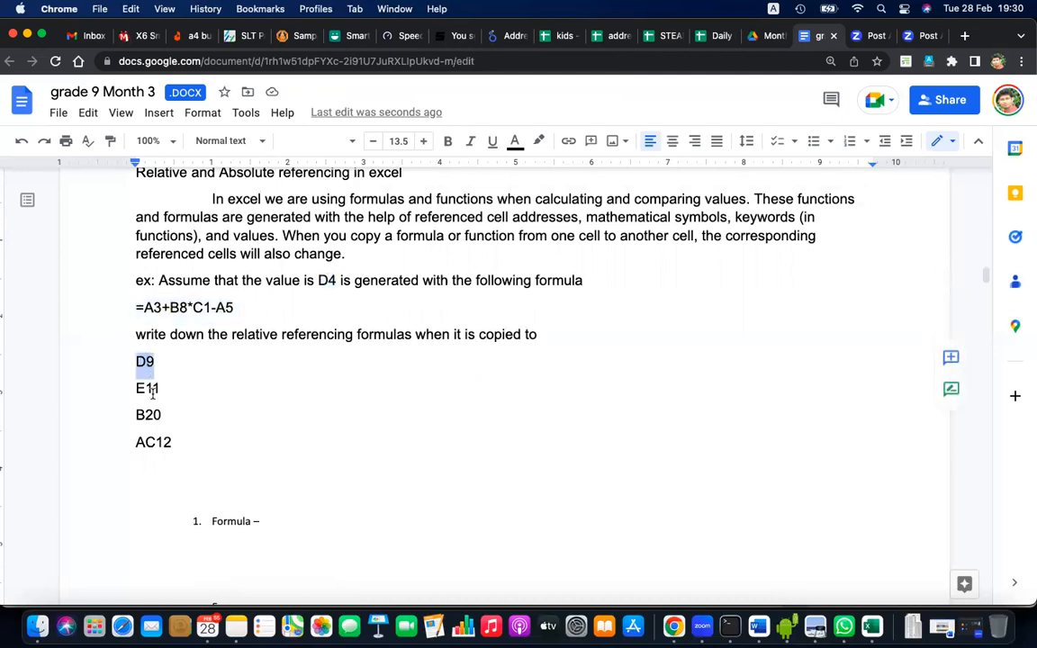
{"action": "double_click", "coordinate": [151, 389]}
{"action": "double_click", "coordinate": [155, 415]}
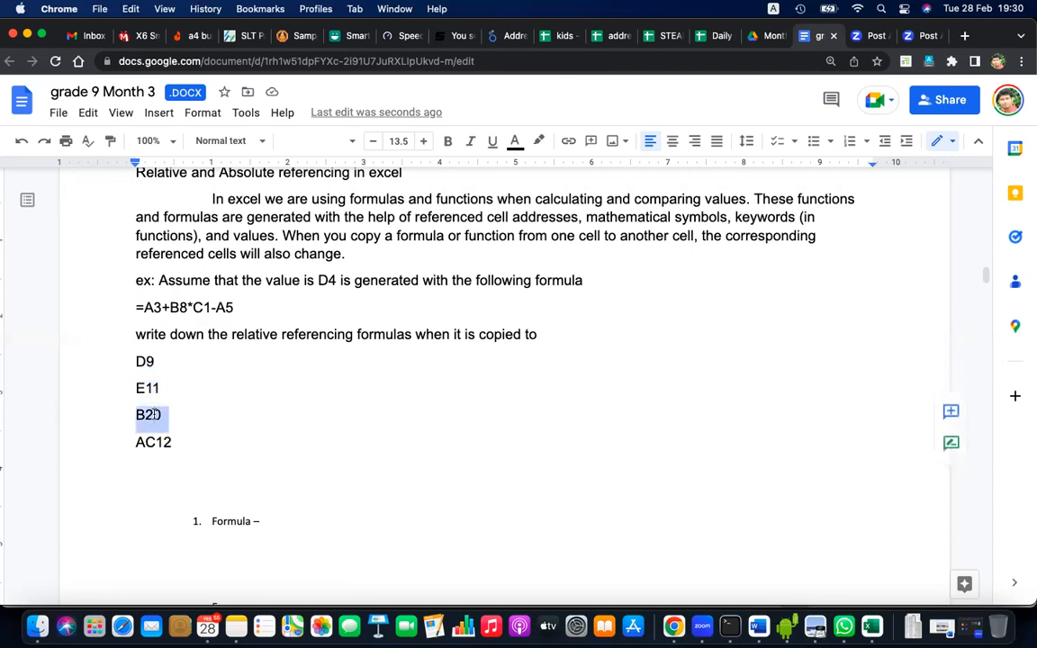
{"action": "double_click", "coordinate": [168, 443]}
{"action": "left_click", "coordinate": [244, 444]}
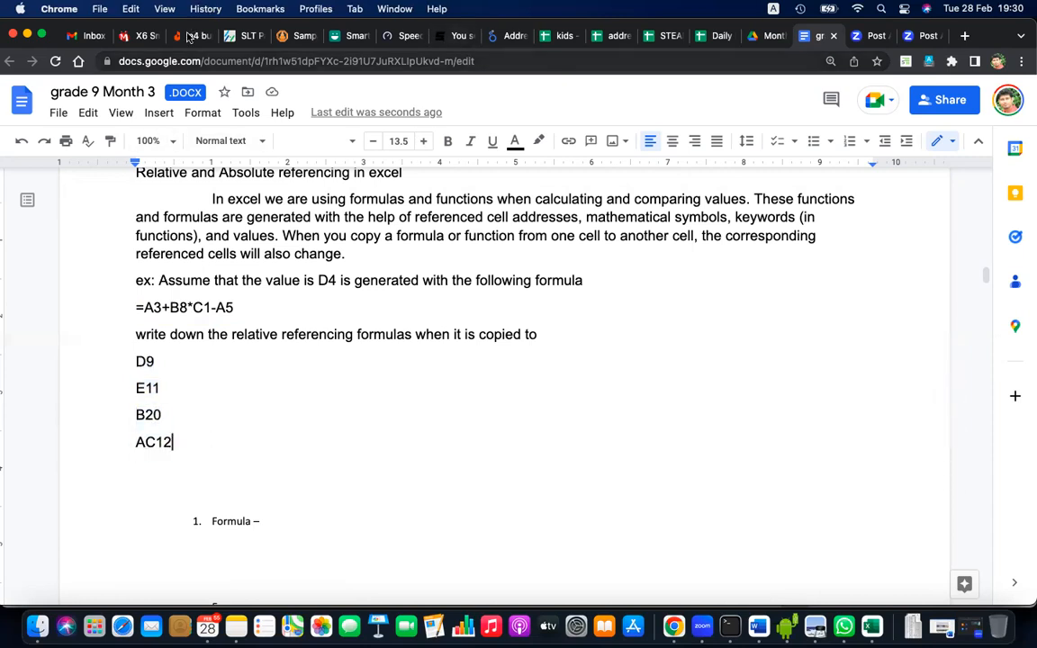
{"action": "key", "text": "XF86AudioMute"}
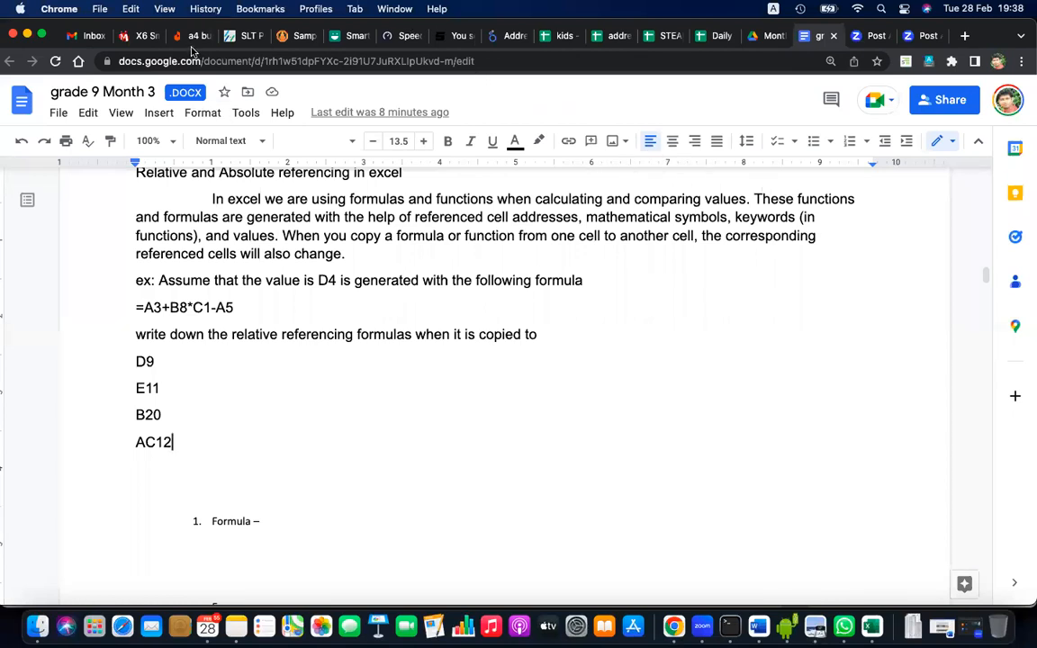
{"action": "key", "text": "XF86AudioRaiseVolume"}
{"action": "left_click", "coordinate": [342, 428]}
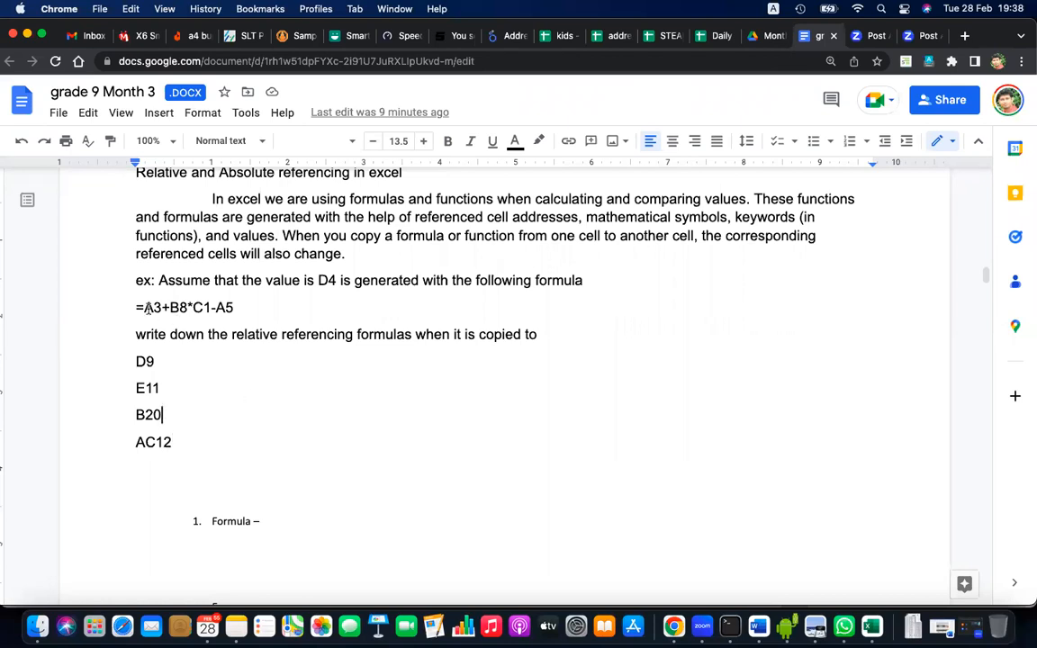
Copy the whole example formula =A3+B8*C1-A5 from the notes, including its equals sign
{"action": "left_click_drag", "start_coordinate": [146, 307], "coordinate": [265, 298]}
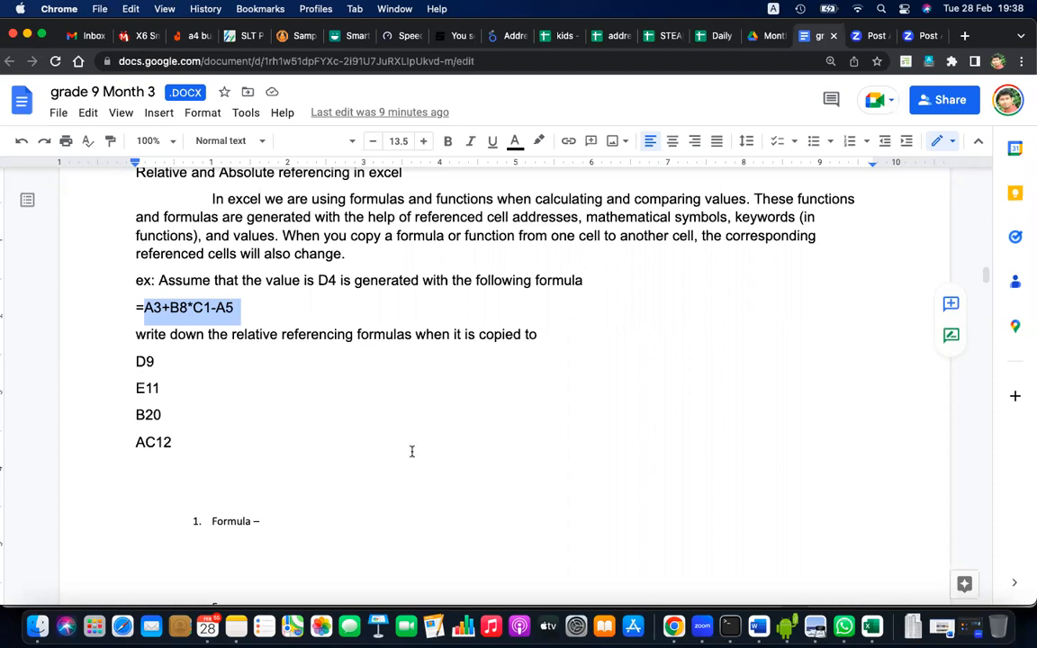
{"action": "left_click", "coordinate": [235, 311]}
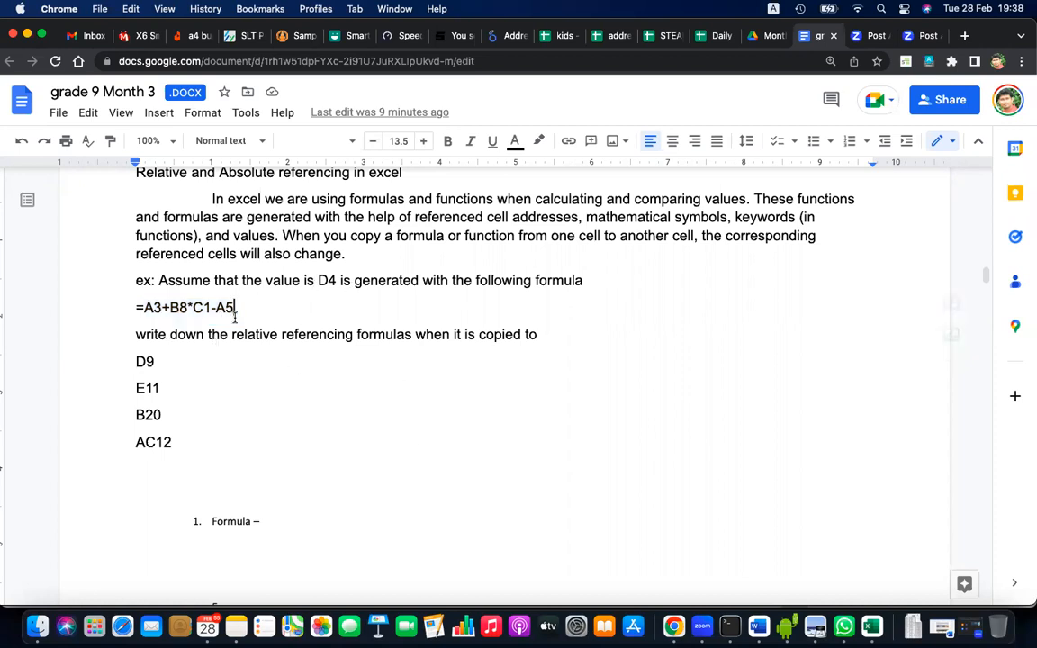
{"action": "left_click_drag", "start_coordinate": [235, 311], "coordinate": [135, 304]}
{"action": "key", "text": "super+c"}
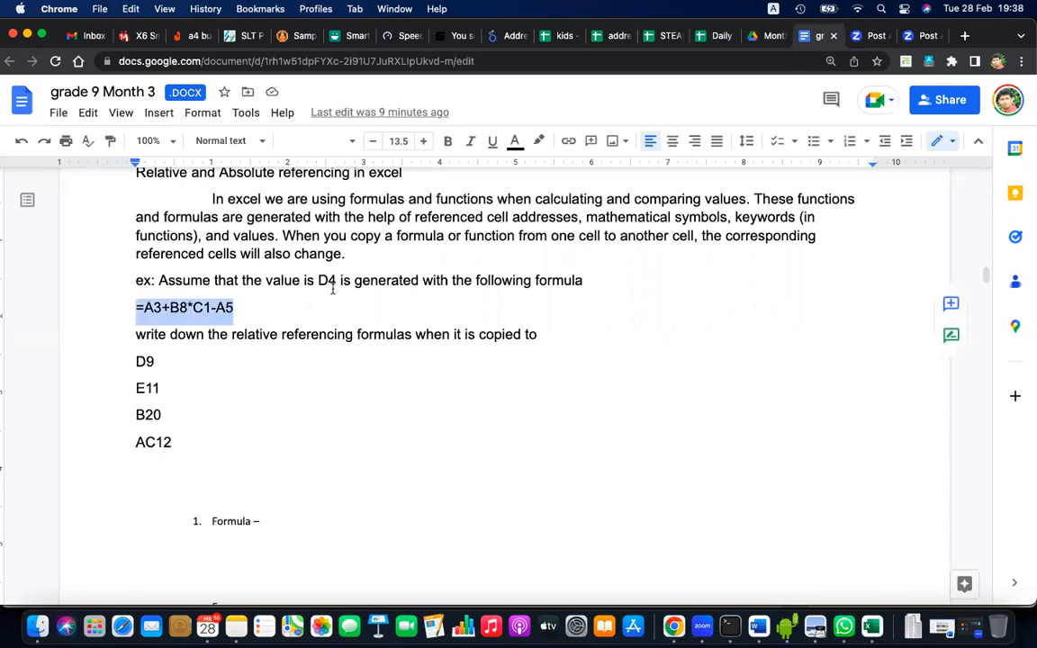
Switch to Excel and paste the formula =A3+B8*C1-A5 into cell D4 of Sheet1
{"action": "left_click", "coordinate": [872, 627]}
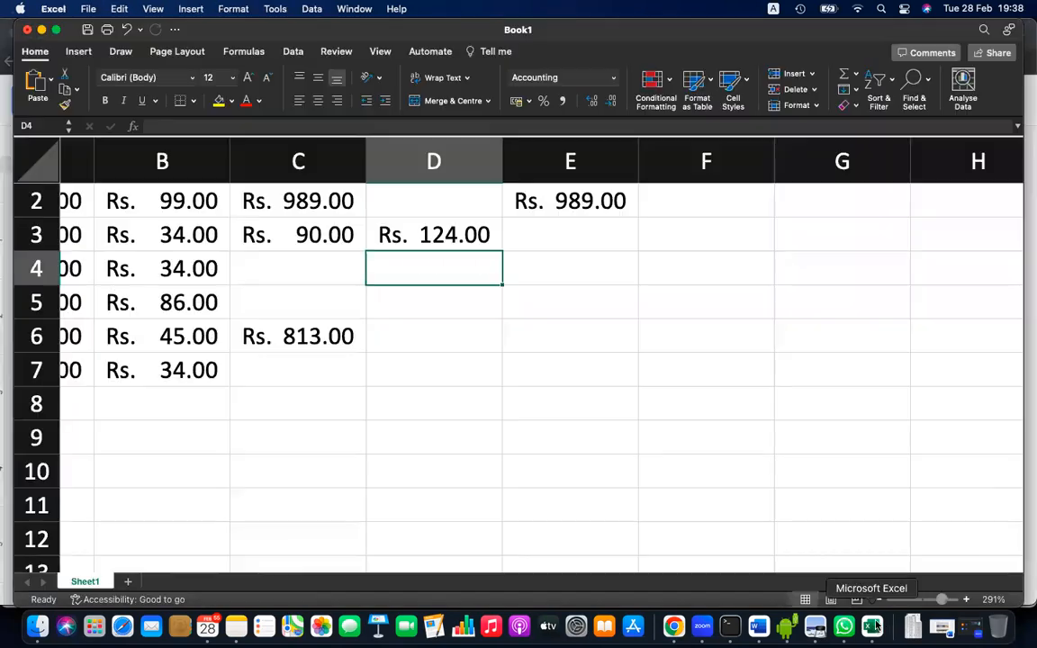
{"action": "left_click", "coordinate": [467, 240]}
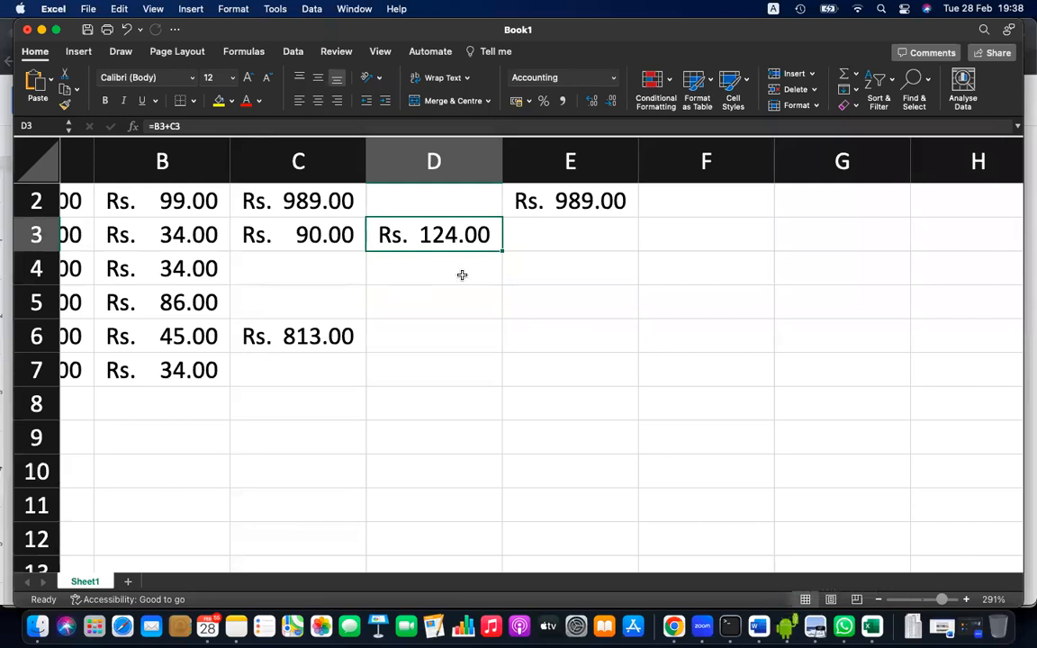
{"action": "left_click", "coordinate": [464, 270]}
{"action": "key", "text": "super+v"}
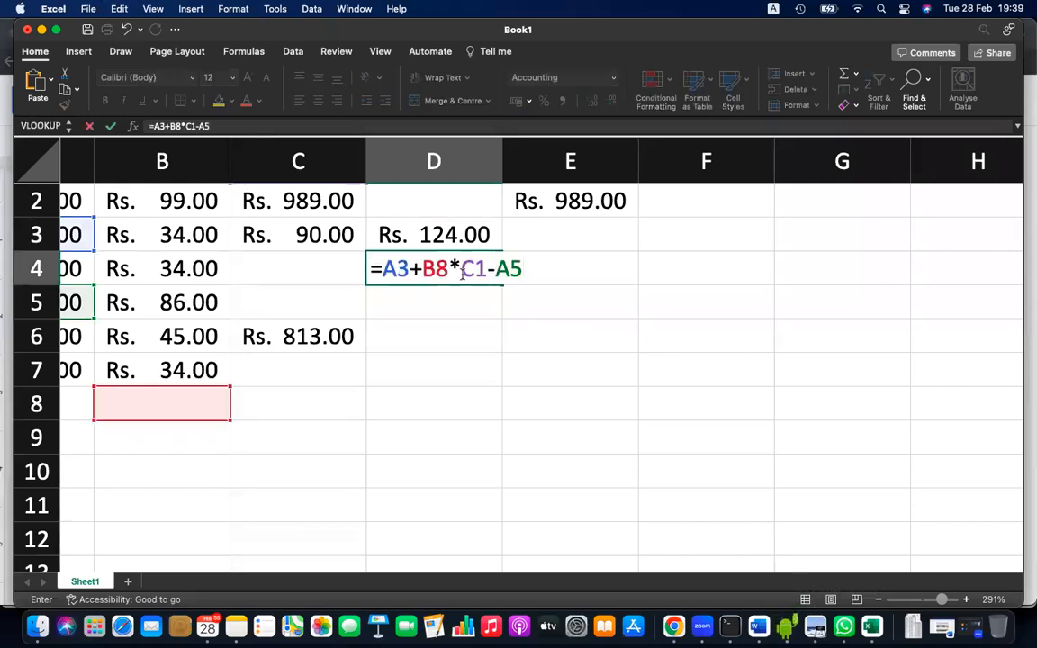
{"action": "key", "text": "Return"}
Examine which cells the formula in D4 refers to, and leave the formula as it is
{"action": "double_click", "coordinate": [464, 268]}
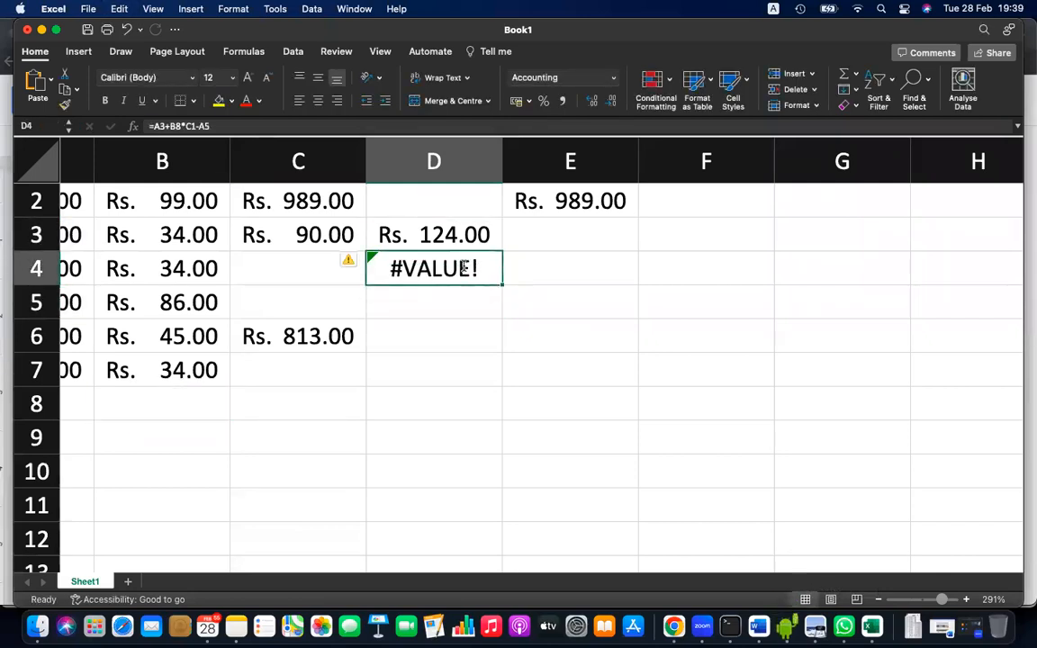
{"action": "scroll", "coordinate": [356, 331], "scroll_direction": "left", "scroll_amount": 2}
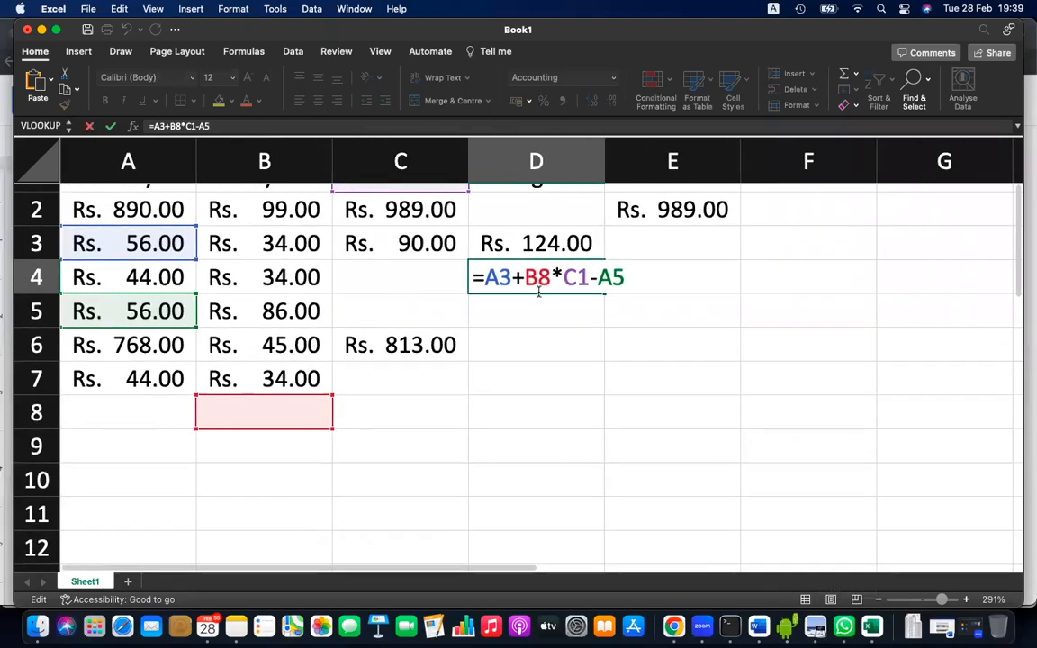
{"action": "scroll", "coordinate": [491, 303], "scroll_direction": "up", "scroll_amount": 1}
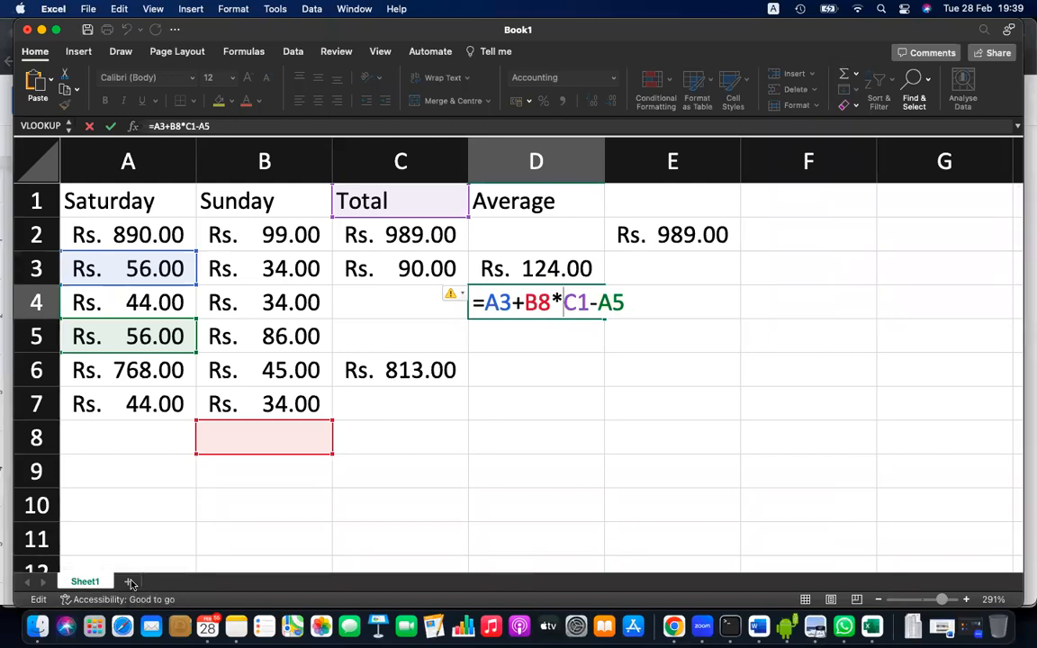
{"action": "key", "text": "Return"}
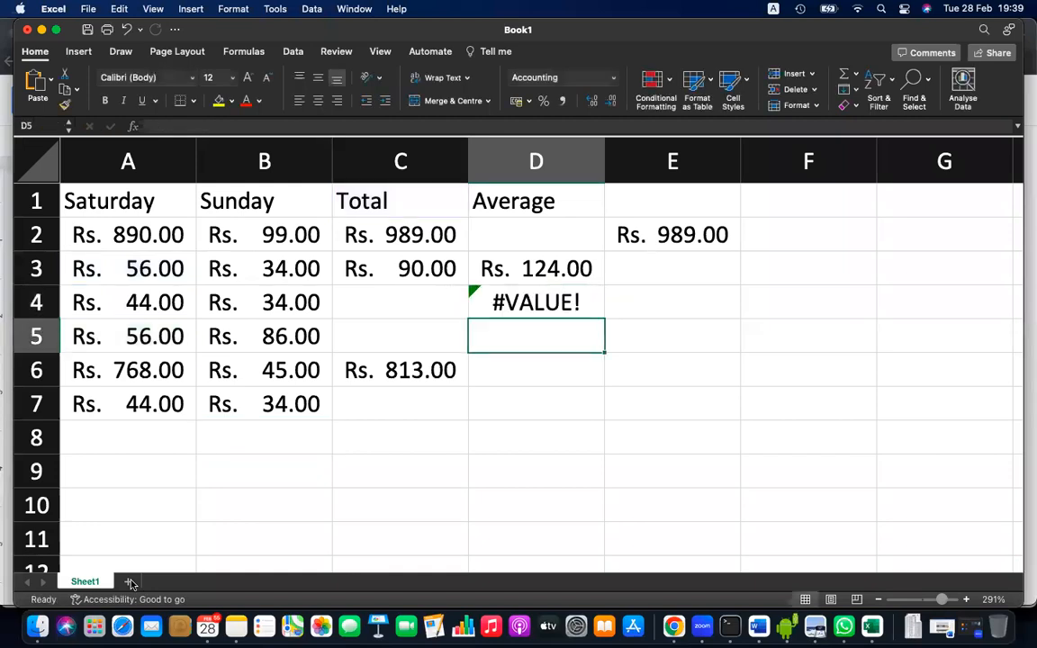
Add a blank second worksheet after Sheet1, undoing and redoing the last two actions
{"action": "left_click", "coordinate": [130, 583]}
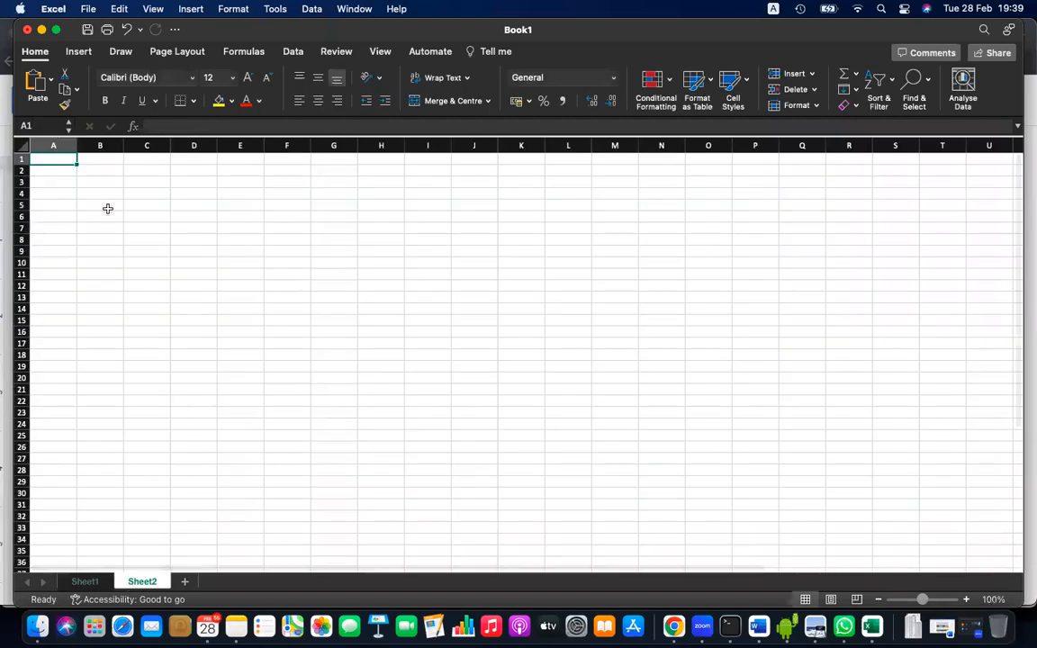
{"action": "key", "text": "super+z"}
{"action": "key", "text": "super+z"}
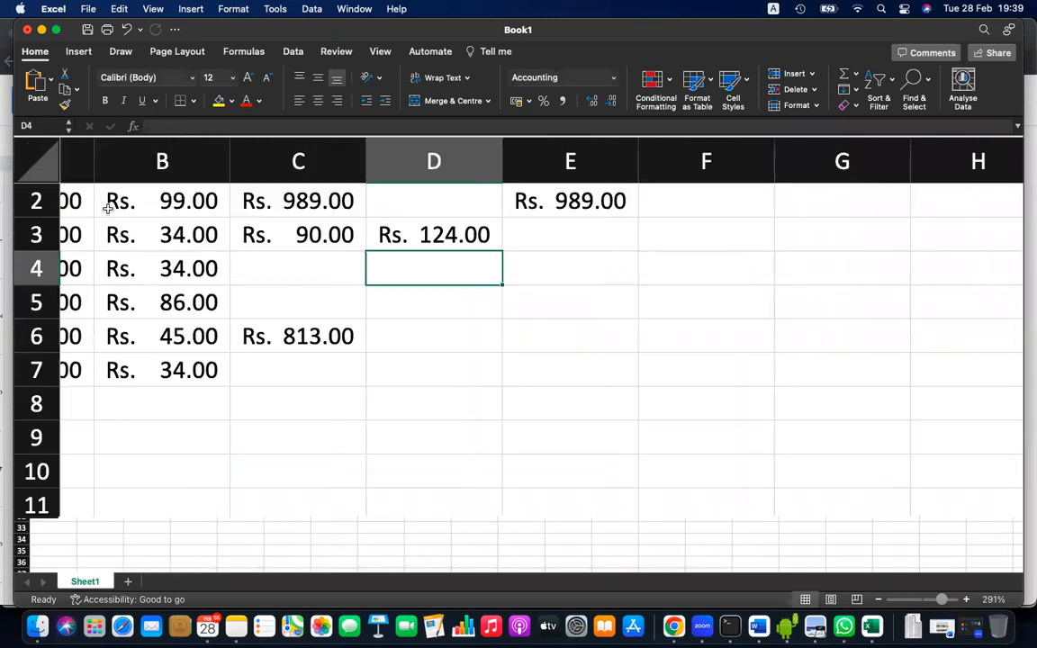
{"action": "key", "text": "super+y"}
{"action": "key", "text": "super+y"}
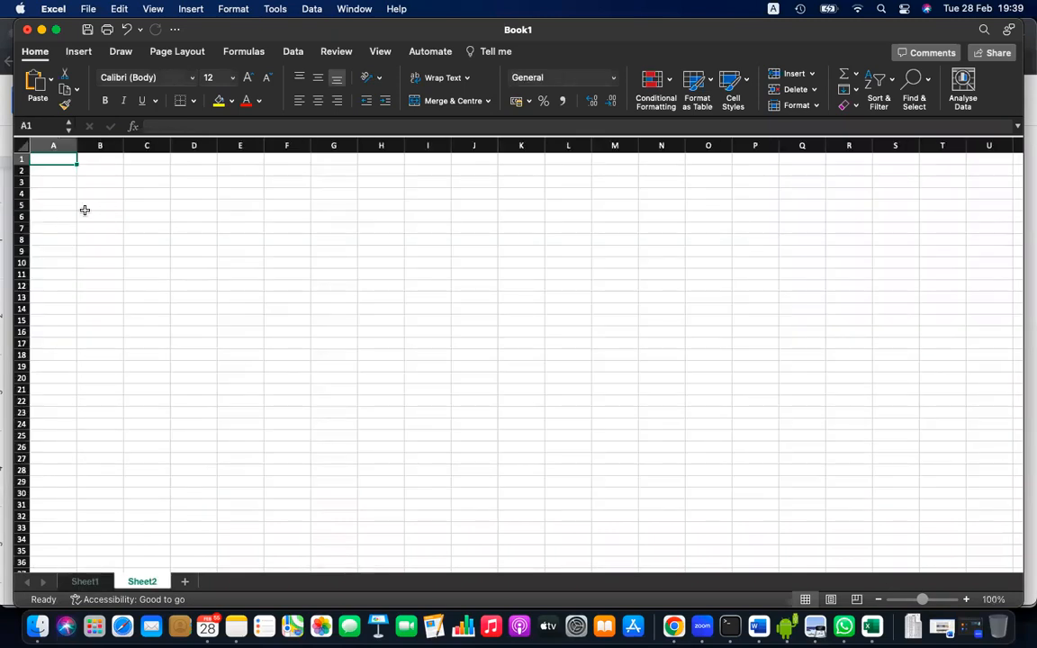
Enter the random-number formula =RAND()*100 in cell A1 of the blank worksheet
{"action": "left_click_drag", "start_coordinate": [923, 600], "coordinate": [932, 601]}
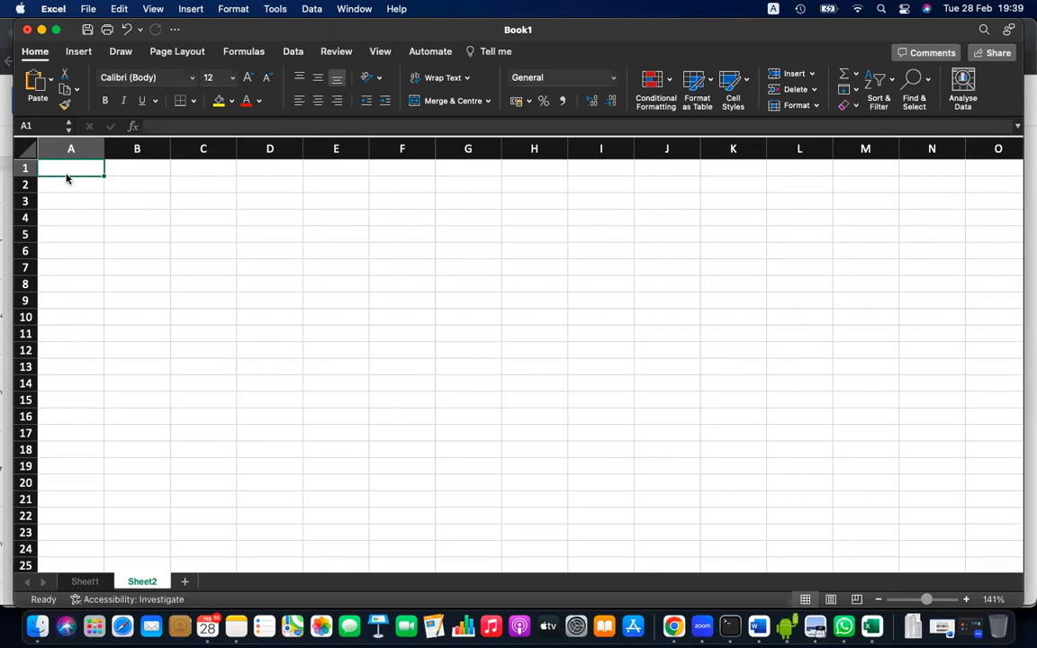
{"action": "type", "text": "=rand"}
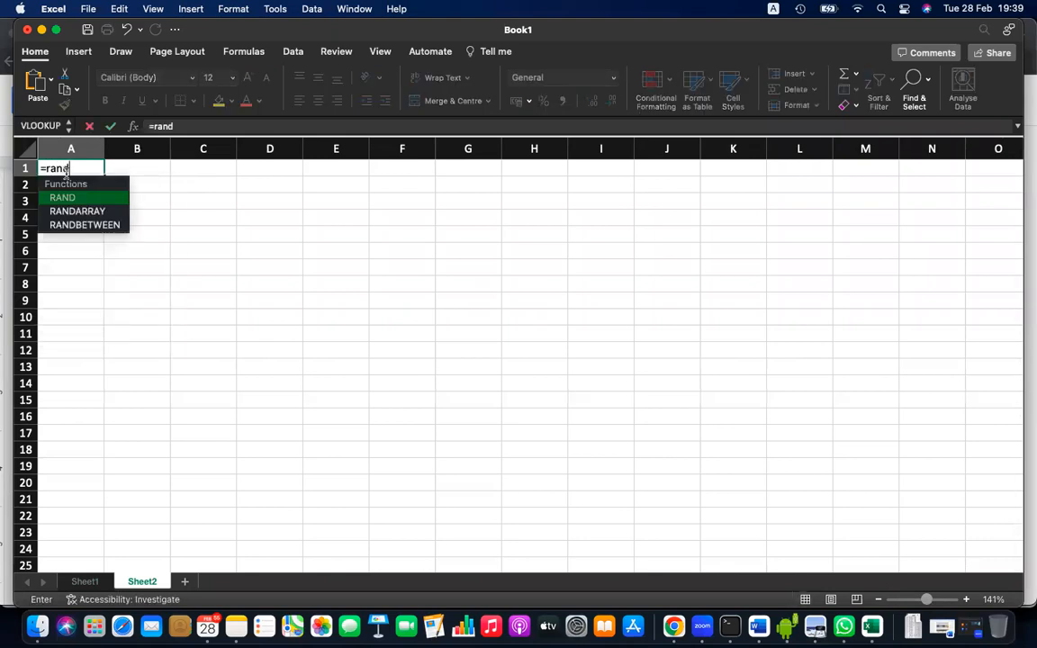
{"action": "type", "text": "()"}
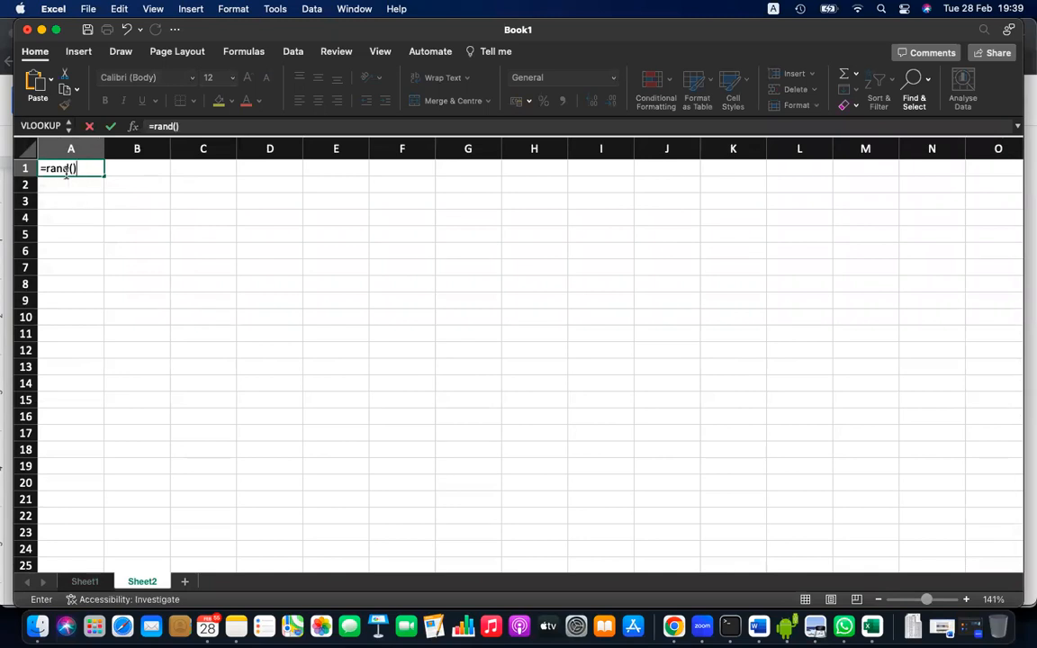
{"action": "type", "text": "*100"}
{"action": "key", "text": "Return"}
Wrap the formula in A1 in a ROUND function with 0 decimals, giving =ROUND(RAND()*100,0)
{"action": "left_click", "coordinate": [85, 167]}
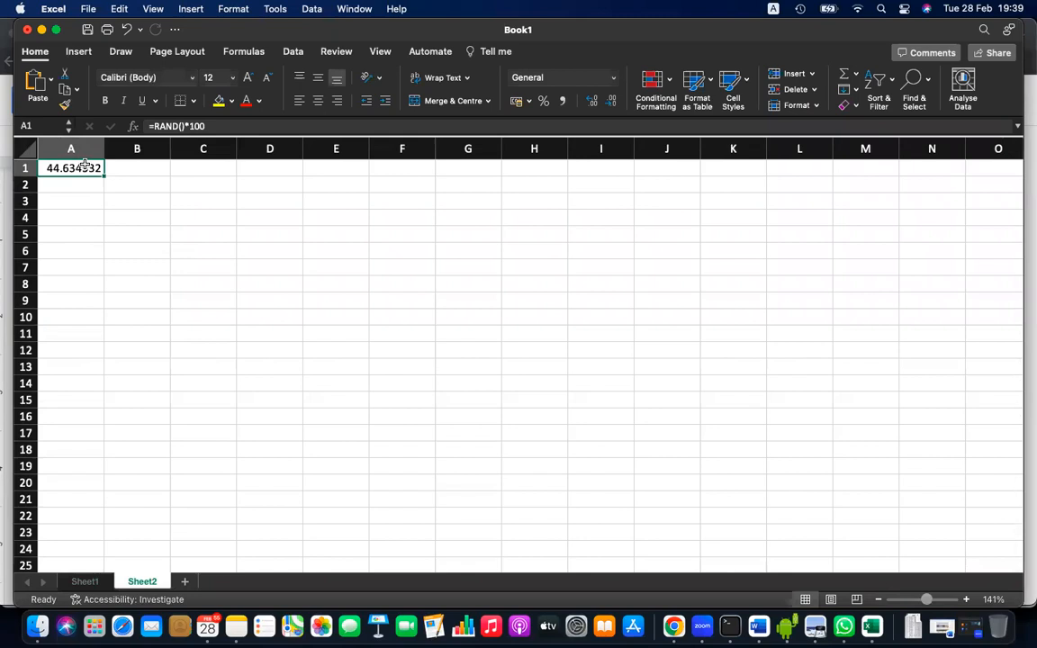
{"action": "double_click", "coordinate": [85, 166]}
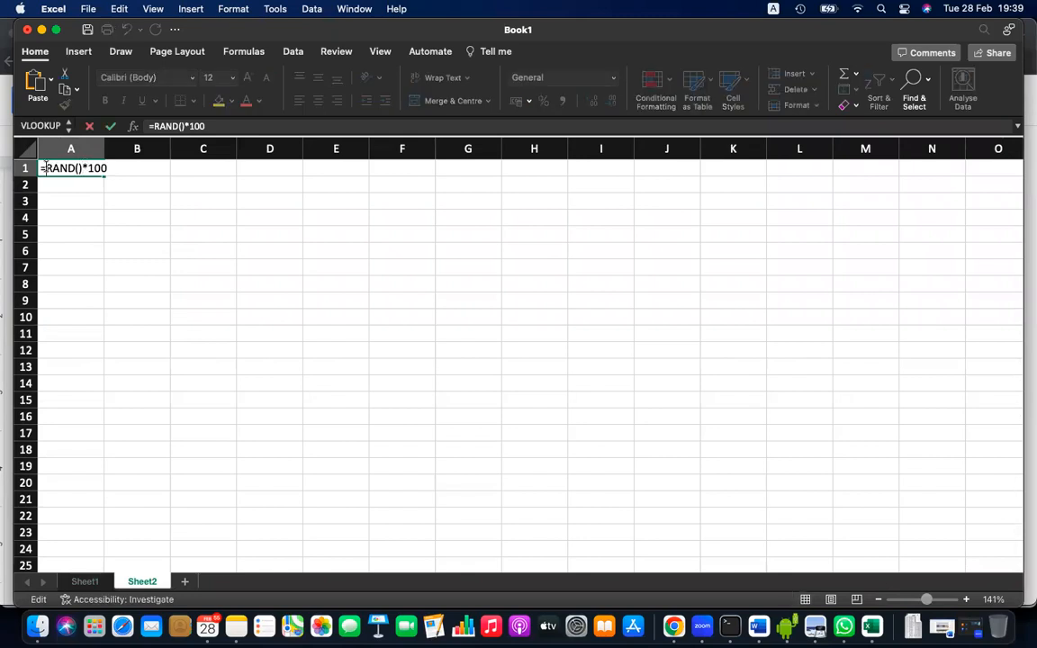
{"action": "left_click", "coordinate": [45, 168]}
{"action": "type", "text": "round("}
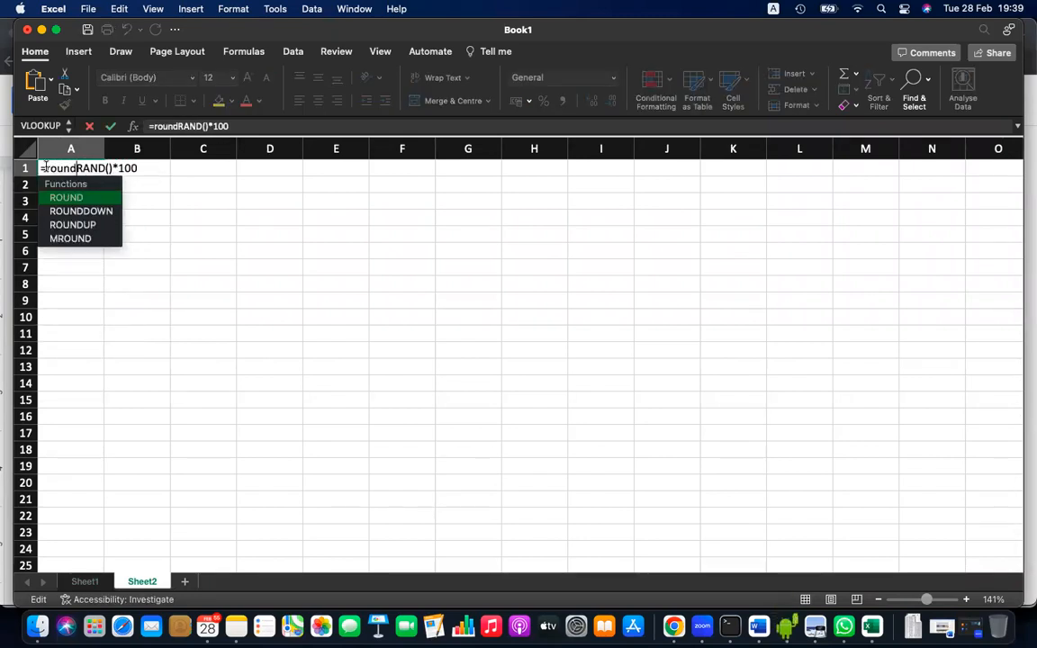
{"action": "left_click", "coordinate": [146, 167]}
{"action": "type", "text": ",0)"}
{"action": "key", "text": "Return"}
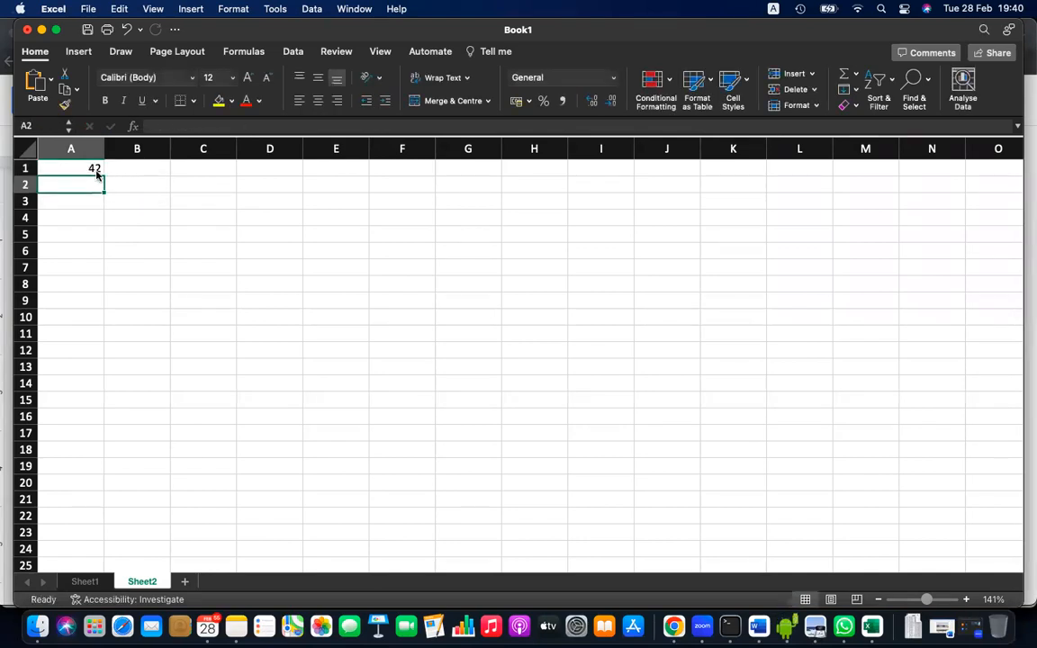
Fill the rounded random-number formula from A1 across the range A1:D14, and put the example formula =A3+B8*C1-A5 in D4
{"action": "left_click", "coordinate": [95, 170]}
{"action": "left_click_drag", "start_coordinate": [104, 176], "coordinate": [292, 390]}
{"action": "left_click", "coordinate": [269, 230]}
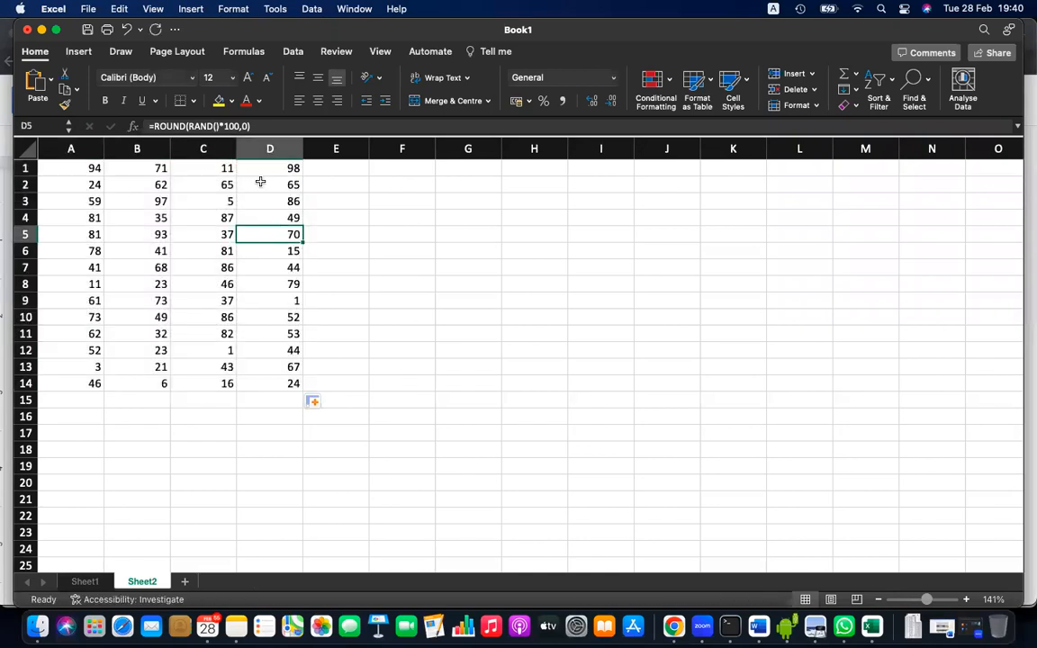
{"action": "left_click", "coordinate": [291, 217]}
{"action": "type", "text": "=A3+B8*C1-A5"}
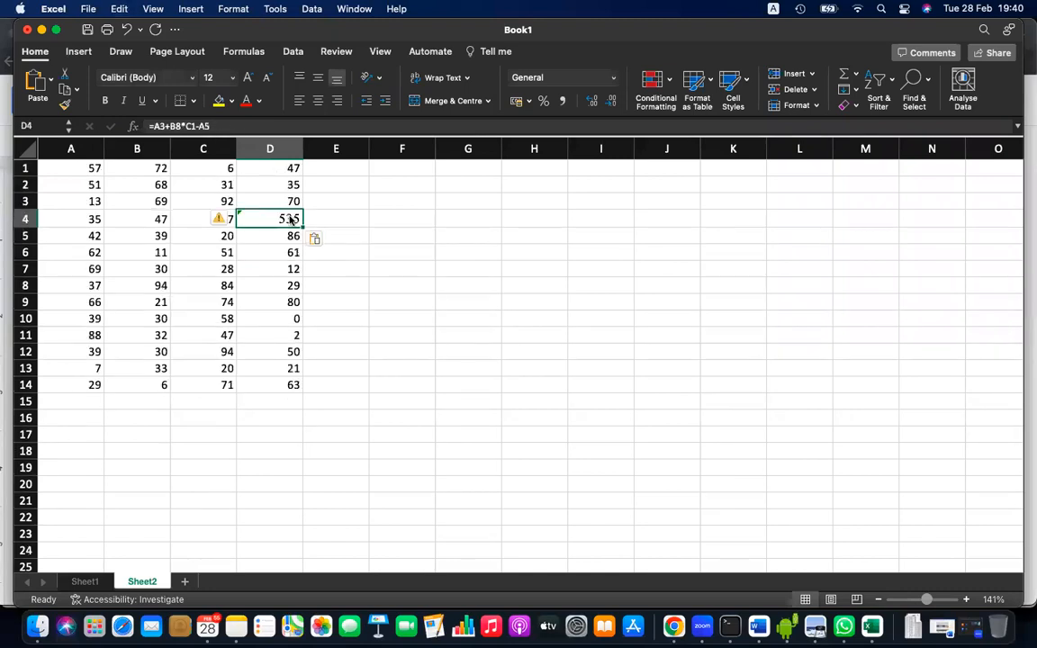
Undo the formula paste in D4 of Sheet2 and copy the formula text from cell D4 of Sheet1
{"action": "key", "text": "super+z"}
{"action": "left_click", "coordinate": [83, 581]}
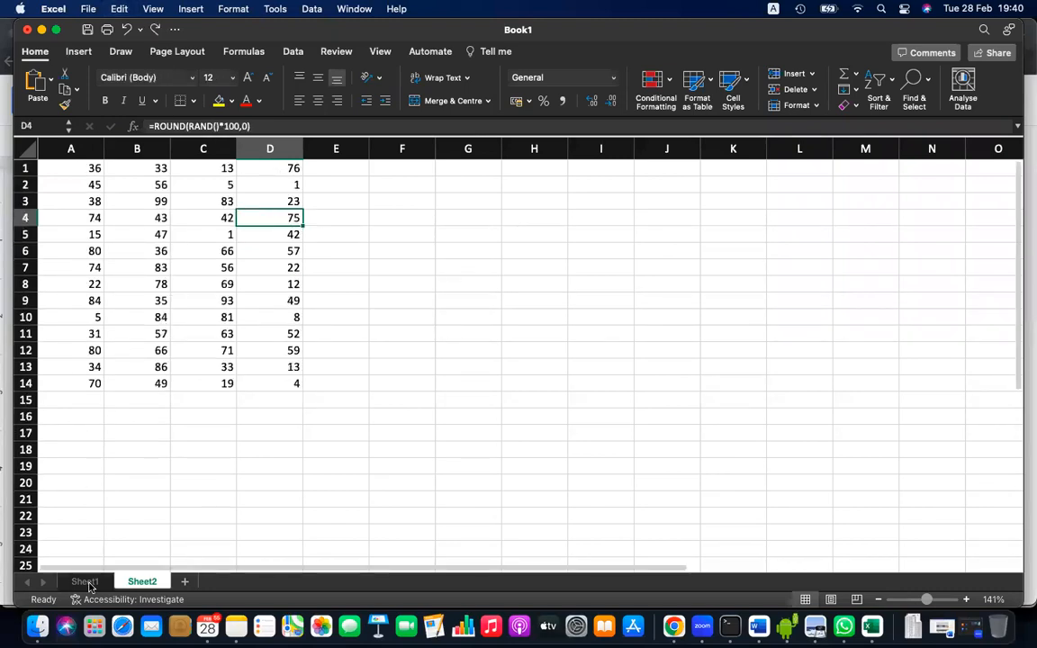
{"action": "left_click", "coordinate": [527, 299]}
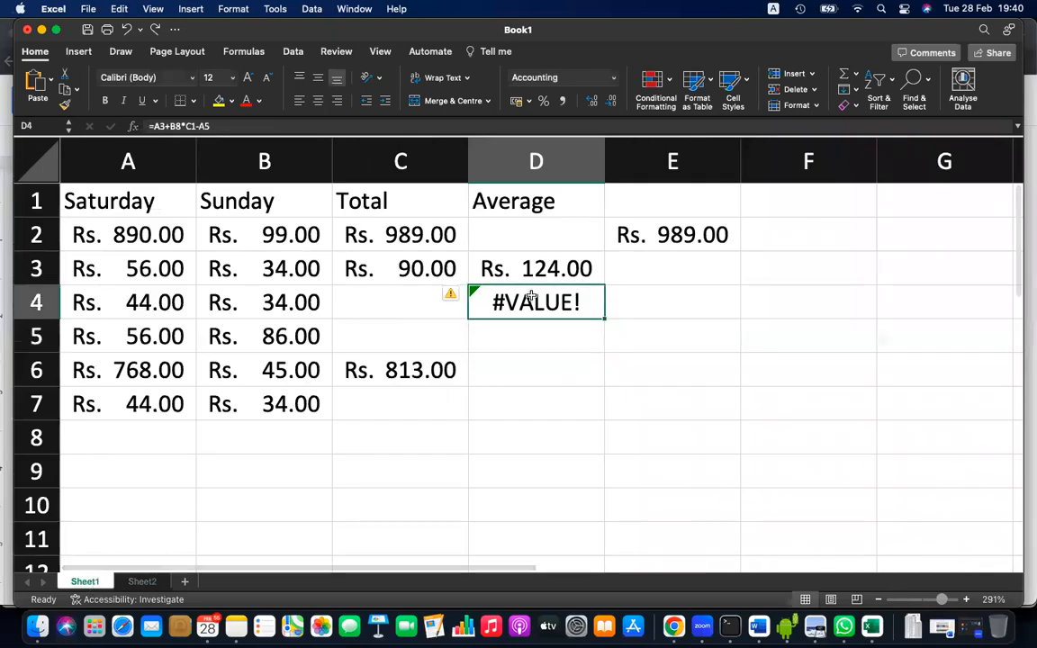
{"action": "left_click", "coordinate": [235, 123]}
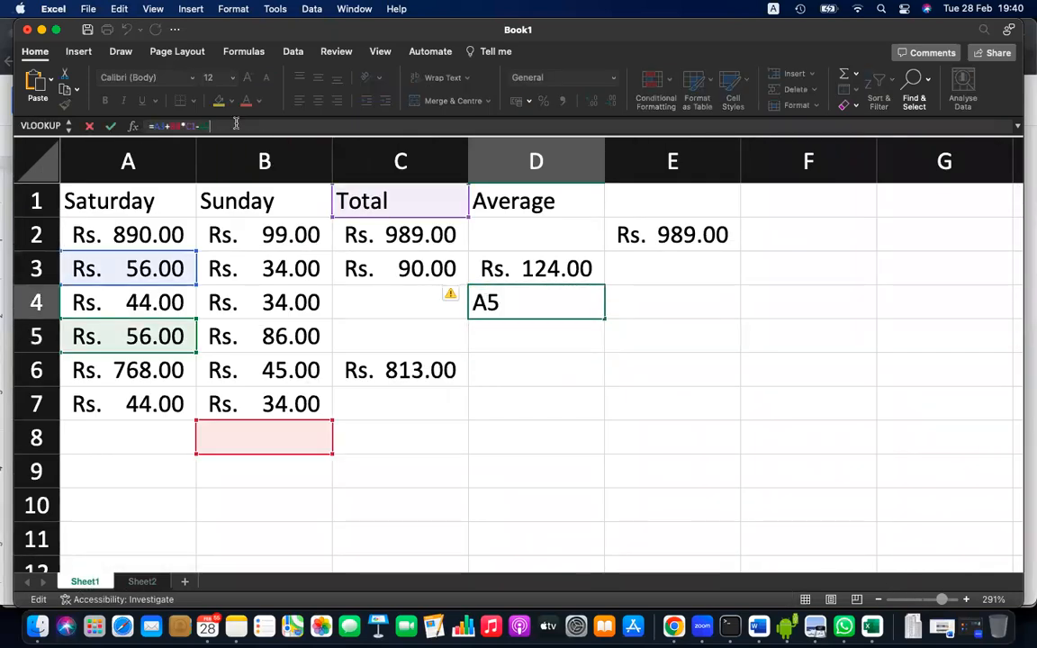
{"action": "key", "text": "super+a"}
{"action": "key", "text": "super+c"}
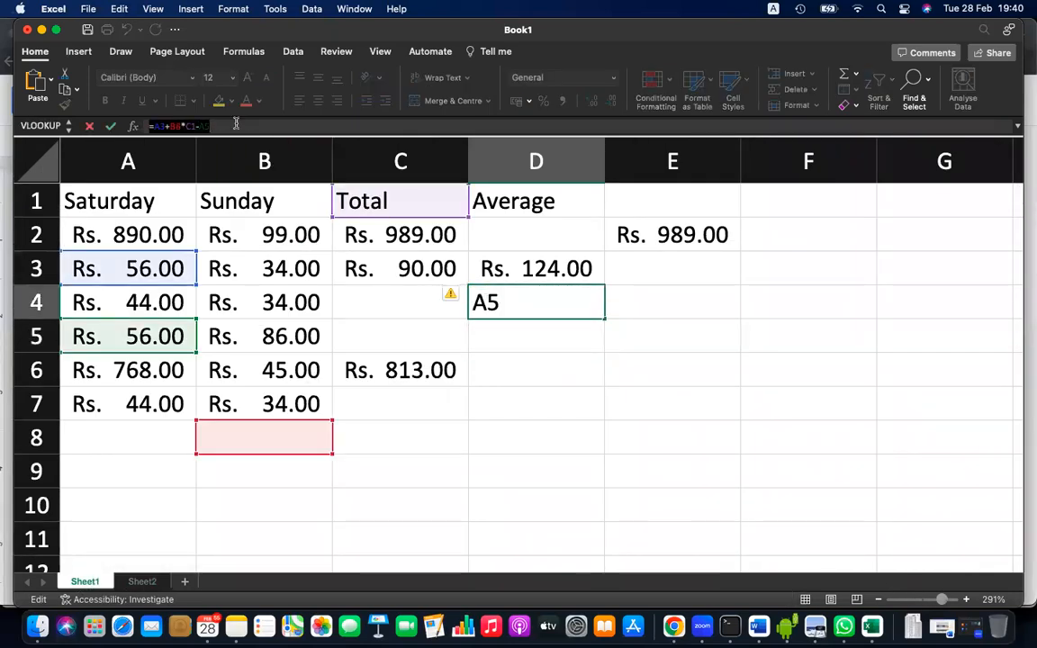
Try to paste the copied formula into D4 of Sheet2, committing the edited entry as =D4=A3+B8*C1-A5
{"action": "left_click", "coordinate": [142, 581]}
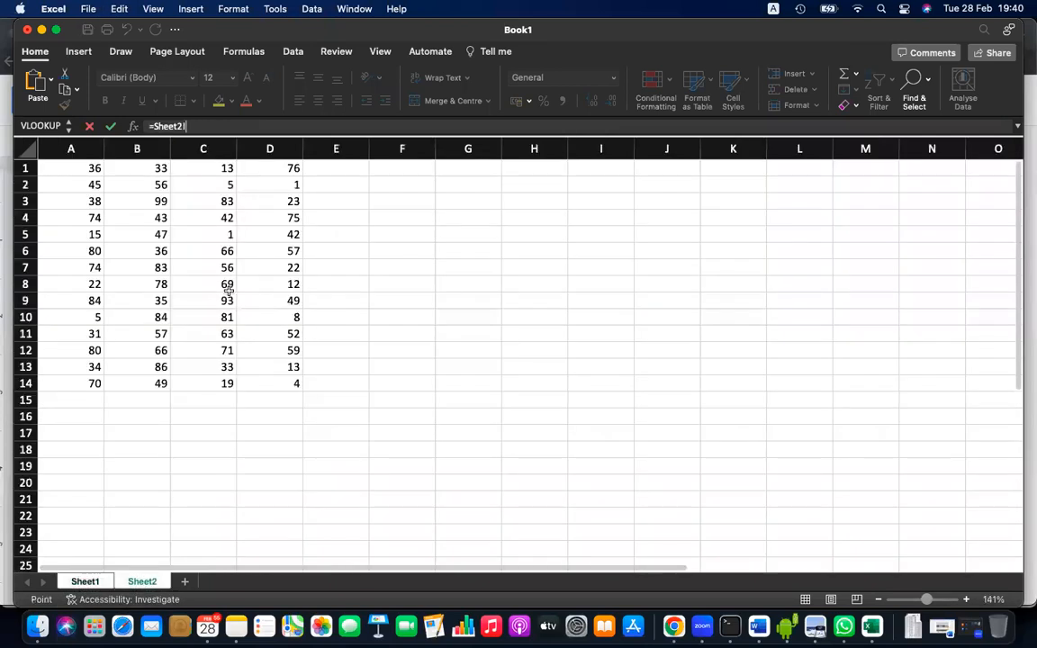
{"action": "left_click", "coordinate": [278, 220]}
{"action": "key", "text": "super+v"}
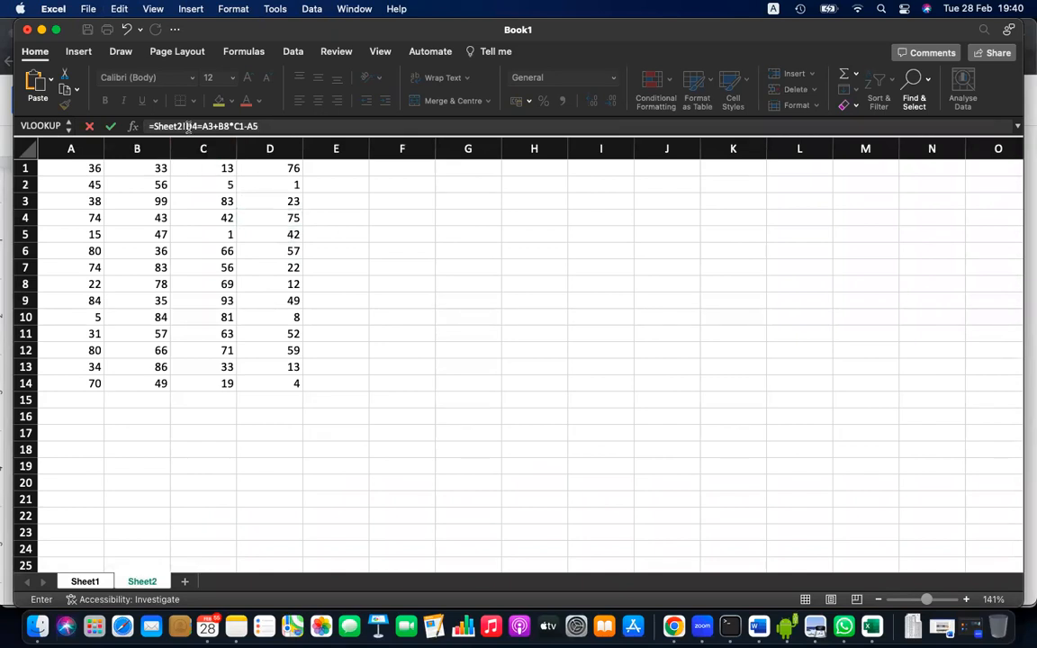
{"action": "key", "text": "BackSpace"}
{"action": "key", "text": "BackSpace"}
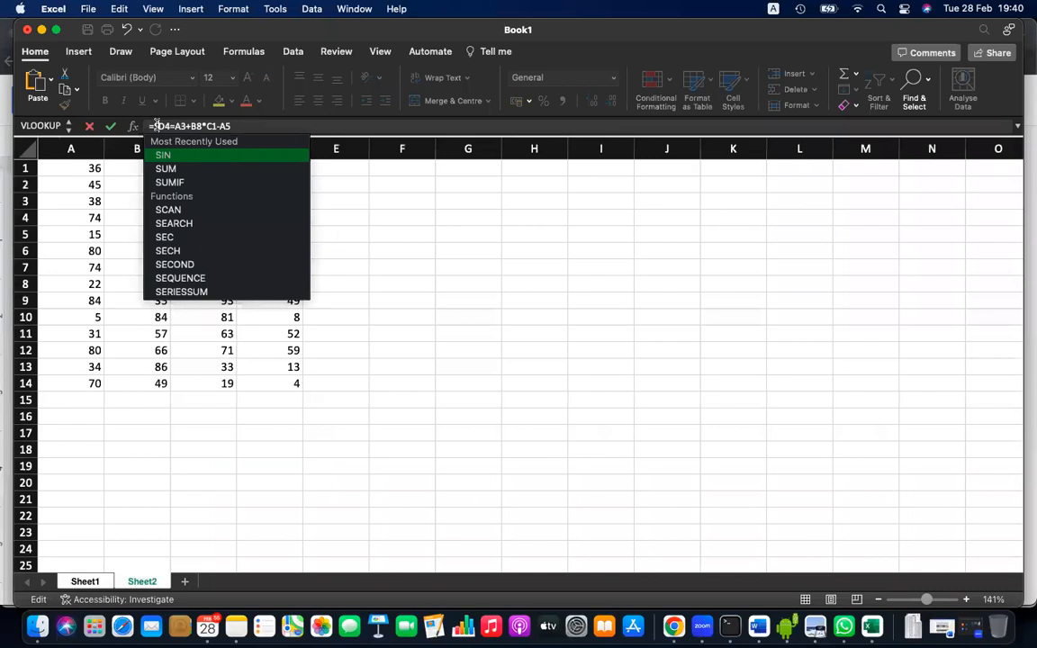
{"action": "key", "text": "Return"}
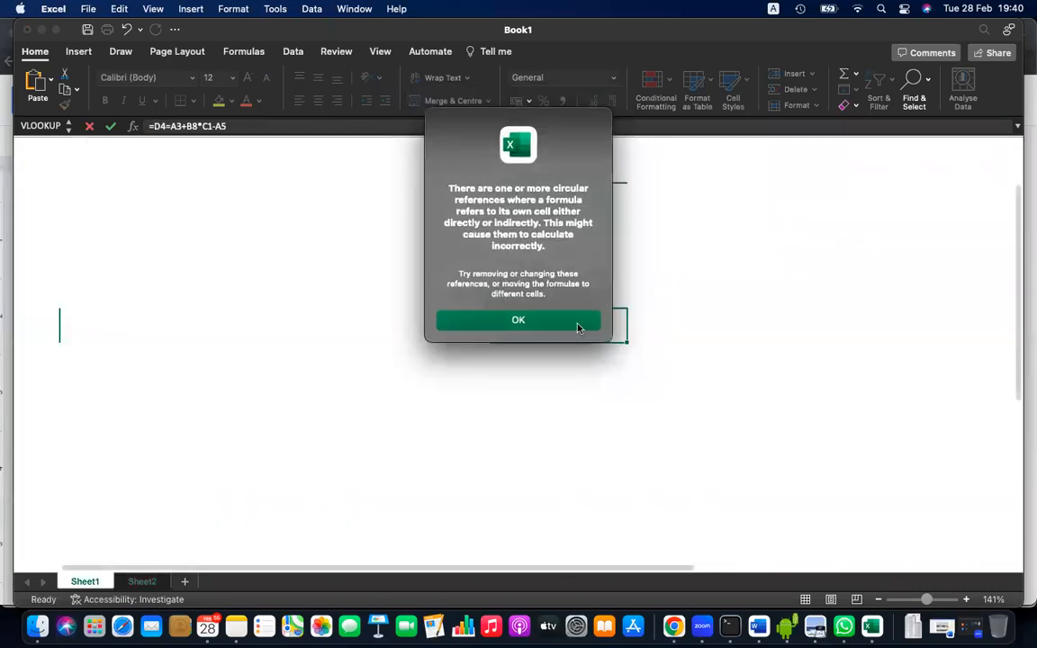
{"action": "left_click", "coordinate": [577, 325]}
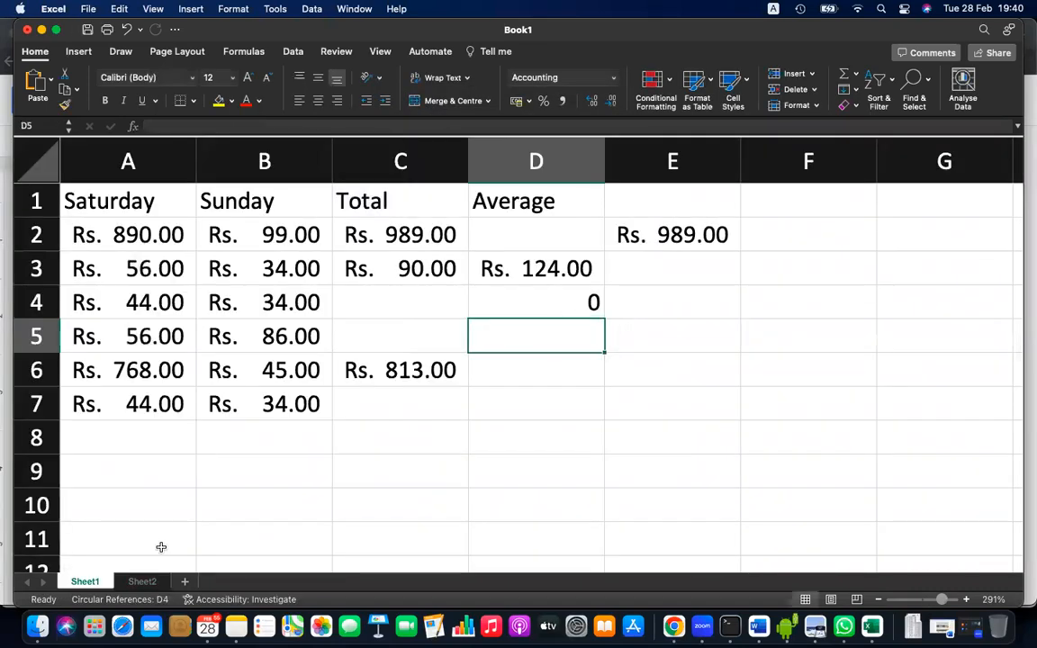
Bring the example formula =A3+B8*C1-A5 from the grade 9 notes in Chrome into cell D4 of Sheet2 in Excel
{"action": "left_click", "coordinate": [144, 582]}
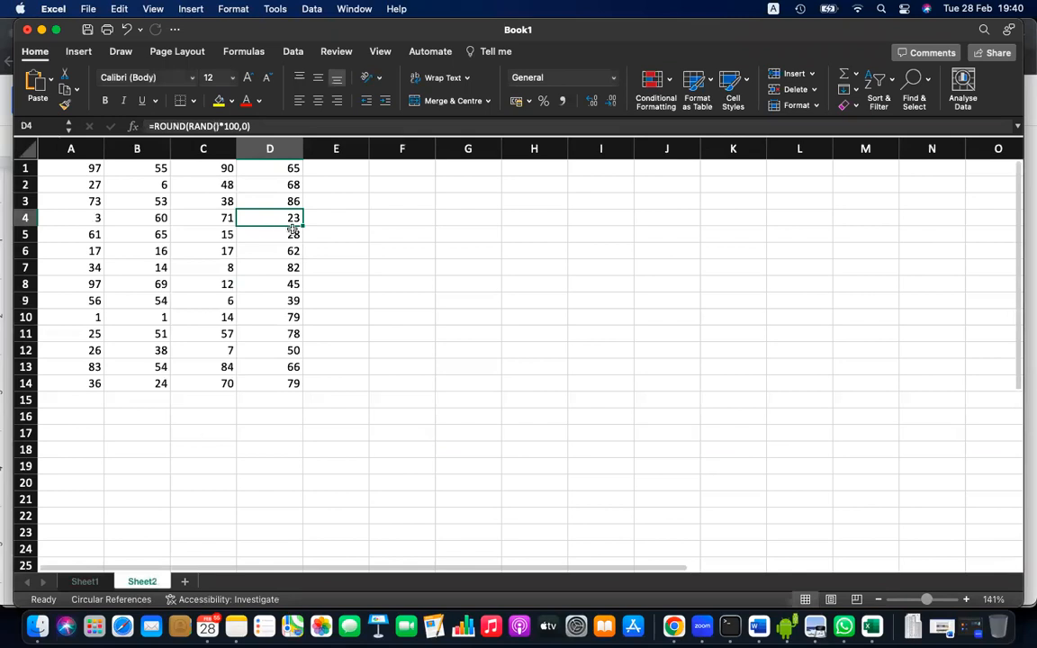
{"action": "left_click", "coordinate": [296, 201]}
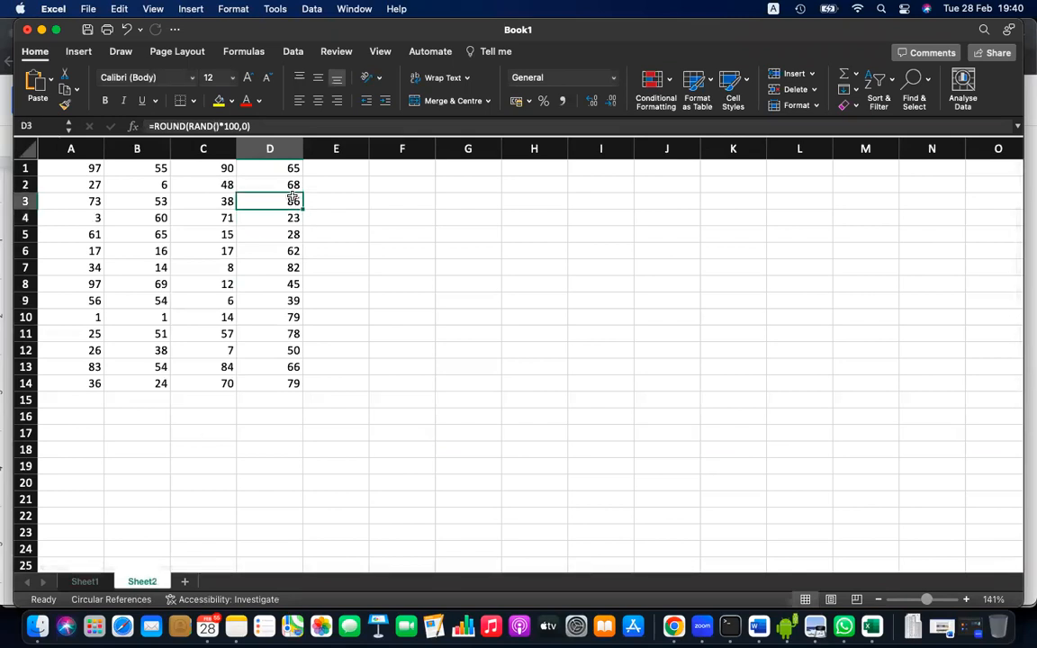
{"action": "double_click", "coordinate": [287, 201]}
{"action": "left_click", "coordinate": [285, 201]}
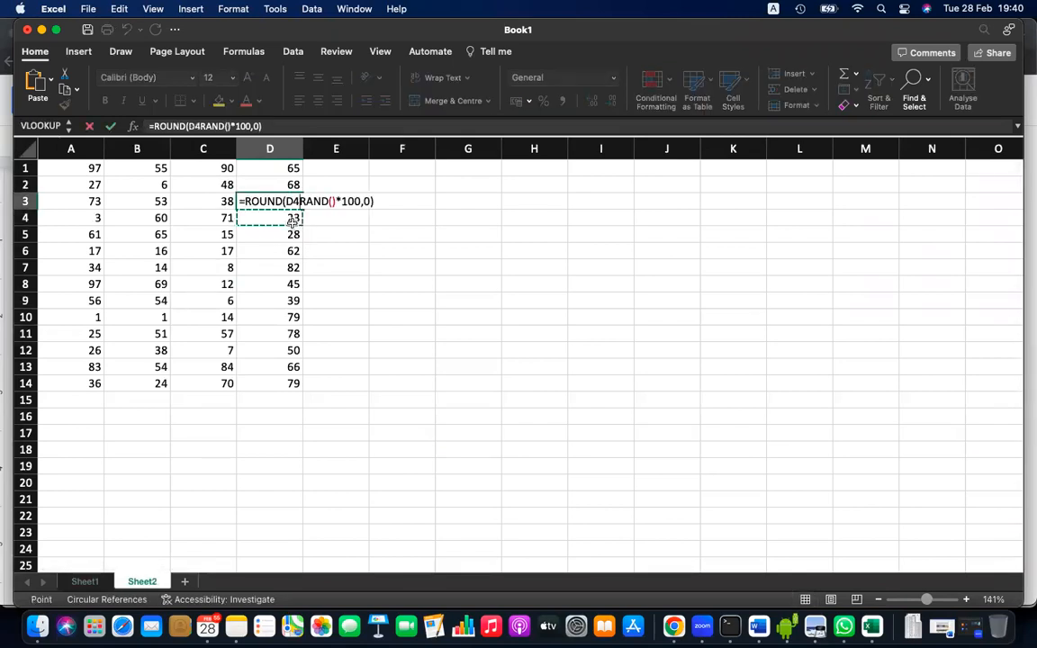
{"action": "key", "text": "Return"}
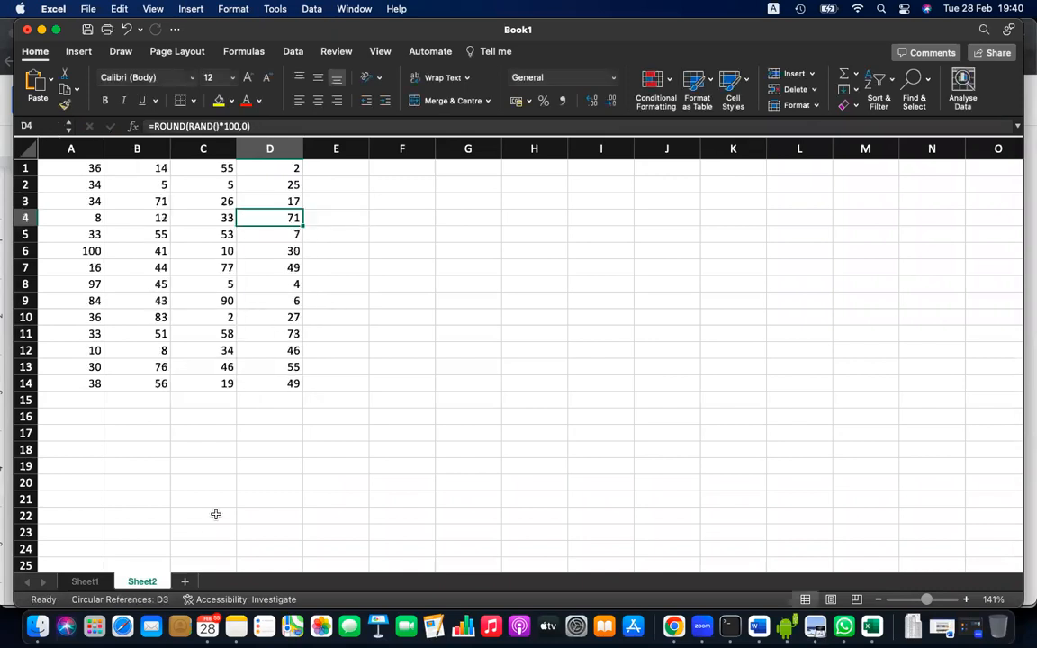
{"action": "left_click", "coordinate": [673, 625]}
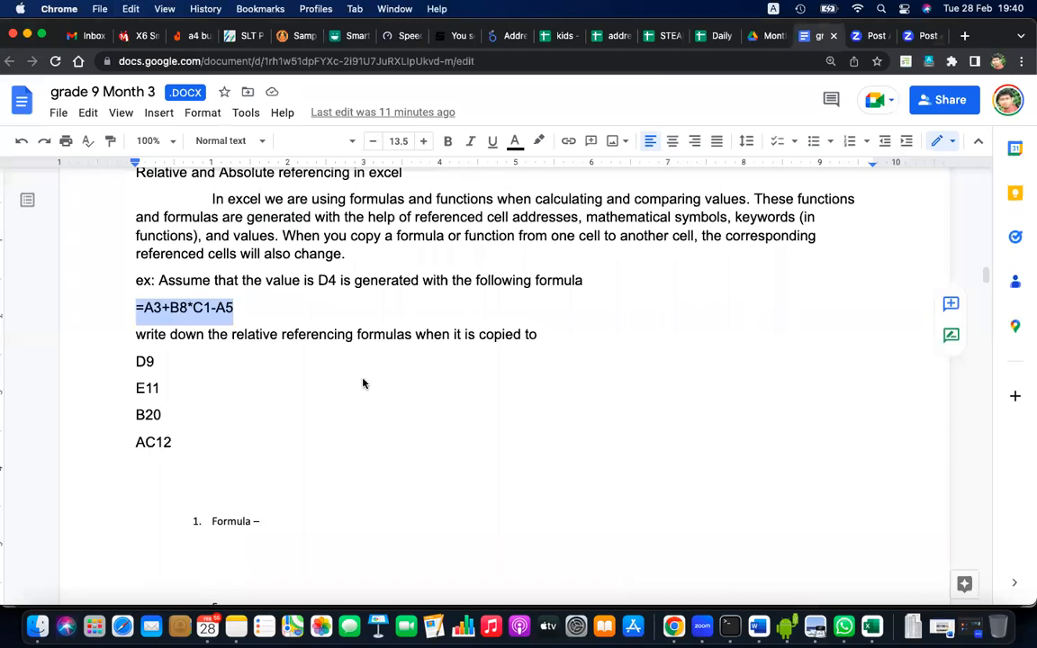
{"action": "key", "text": "super+Tab"}
{"action": "key", "text": "super+v"}
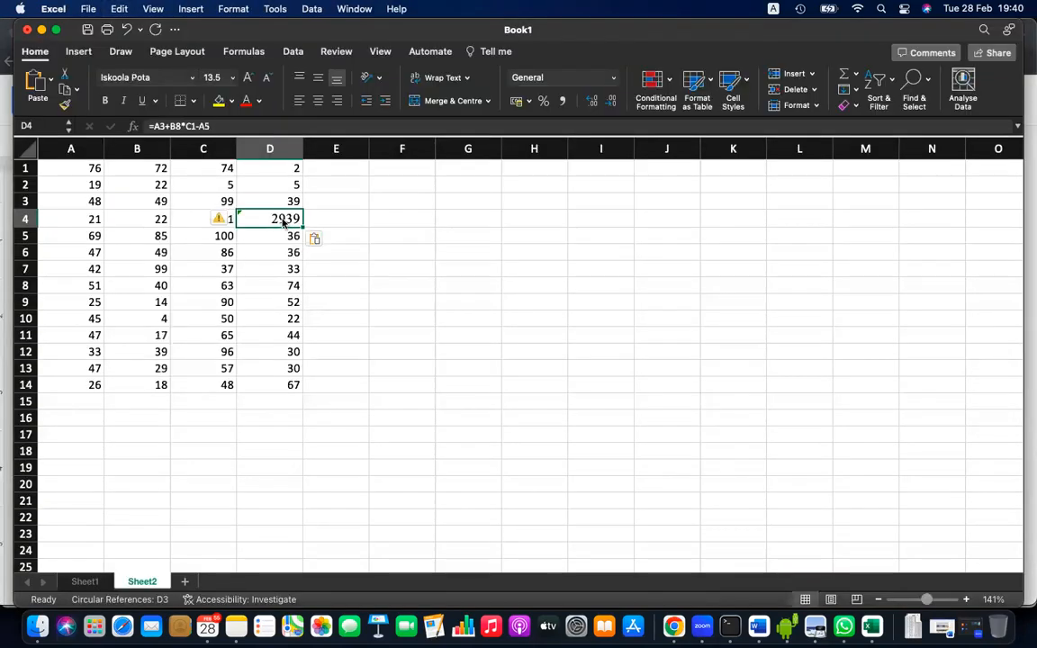
Examine which cells the formula in D4 refers to by repeatedly showing its coloured references
{"action": "double_click", "coordinate": [284, 223]}
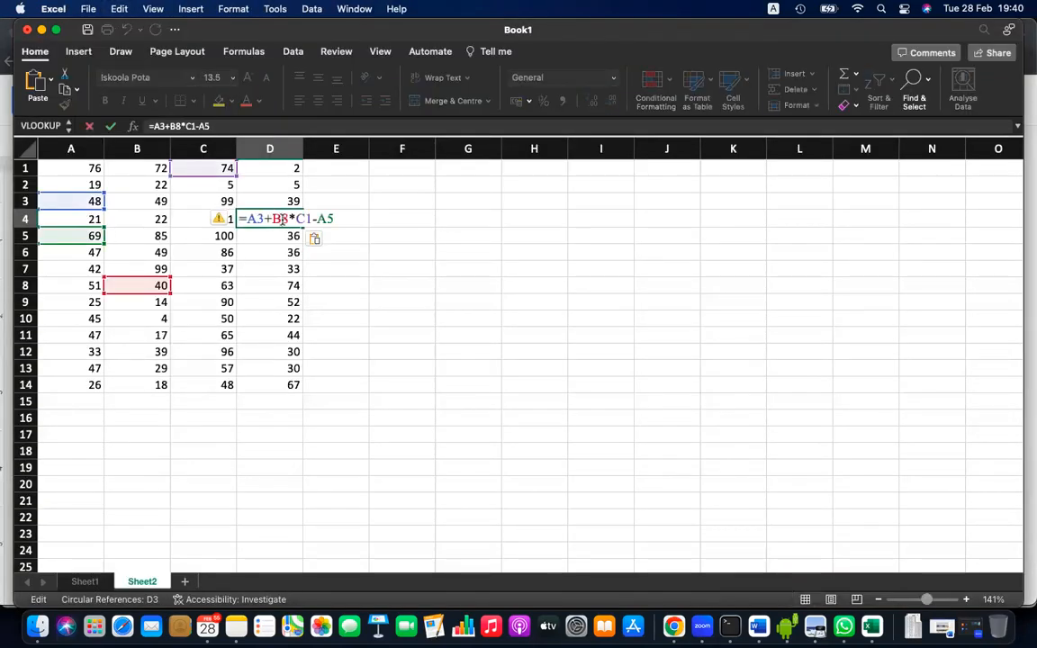
{"action": "key", "text": "Return"}
{"action": "double_click", "coordinate": [293, 219]}
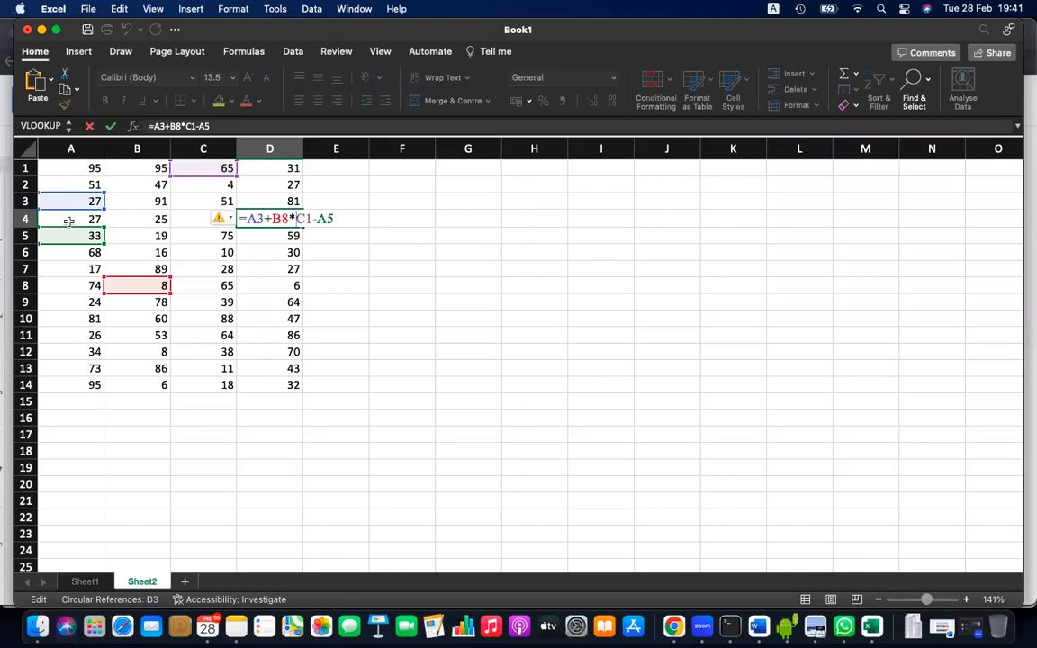
{"action": "key", "text": "Return"}
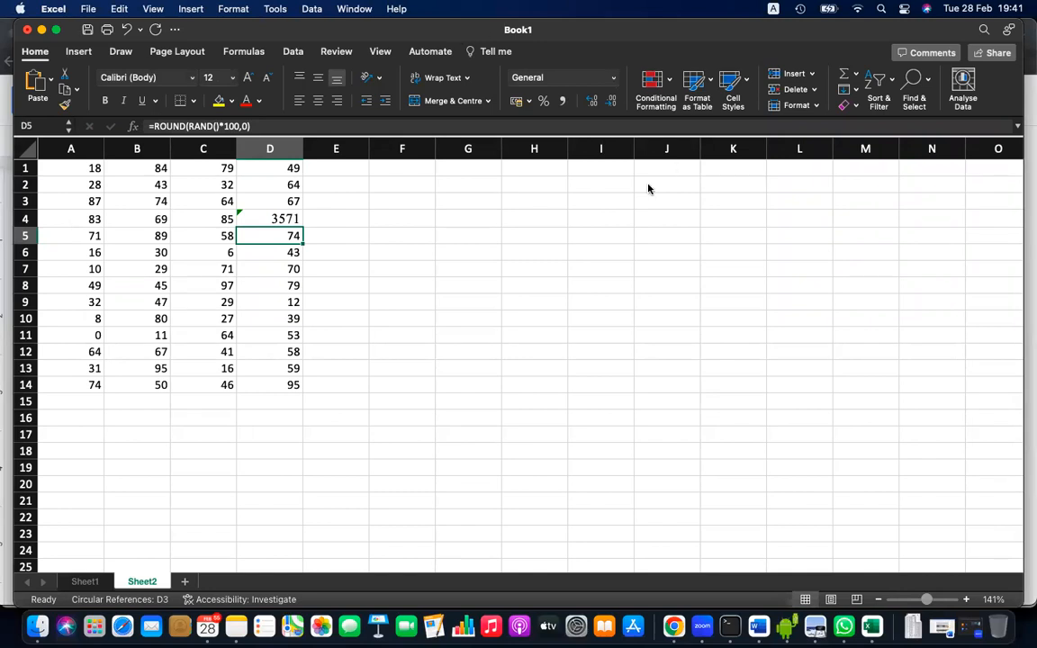
{"action": "left_click", "coordinate": [282, 219]}
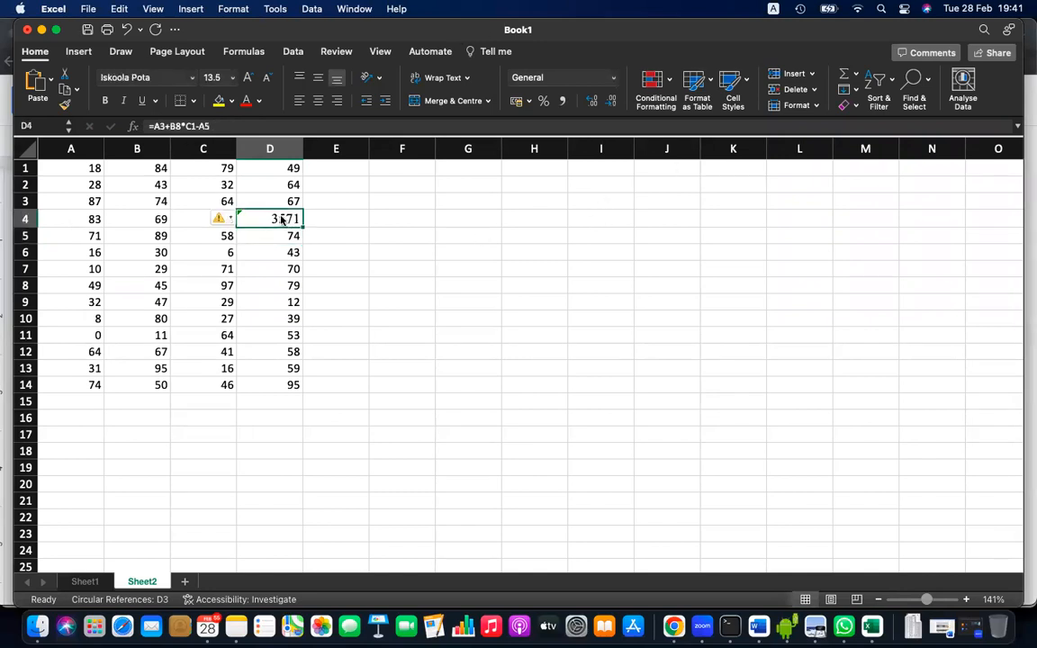
{"action": "double_click", "coordinate": [282, 219]}
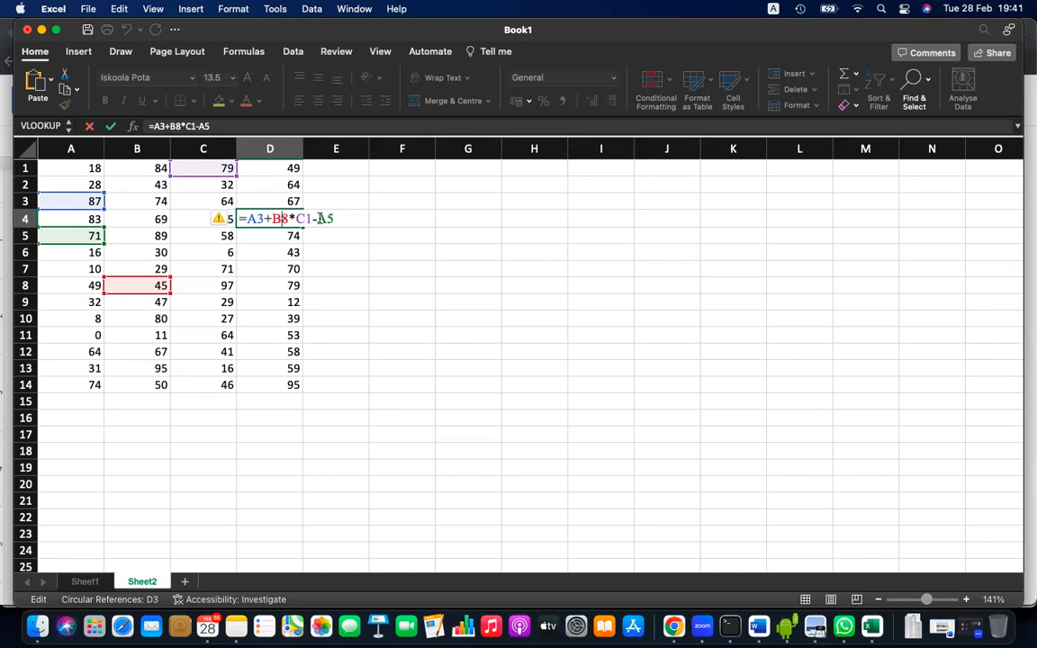
{"action": "key", "text": "Return"}
{"action": "double_click", "coordinate": [273, 219]}
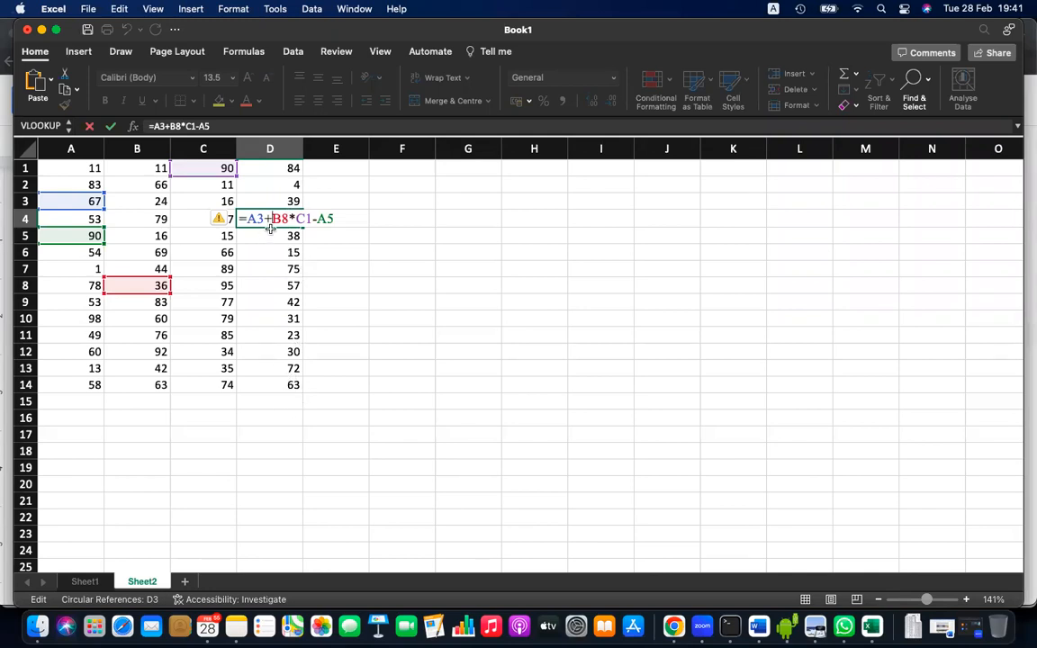
{"action": "key", "text": "Return"}
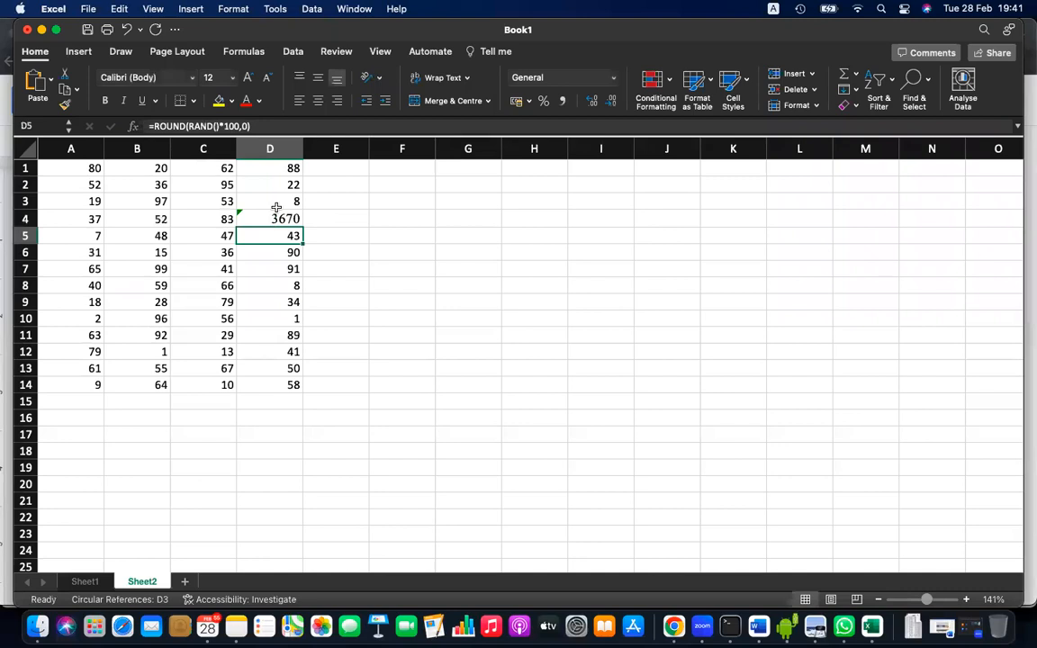
{"action": "double_click", "coordinate": [279, 219]}
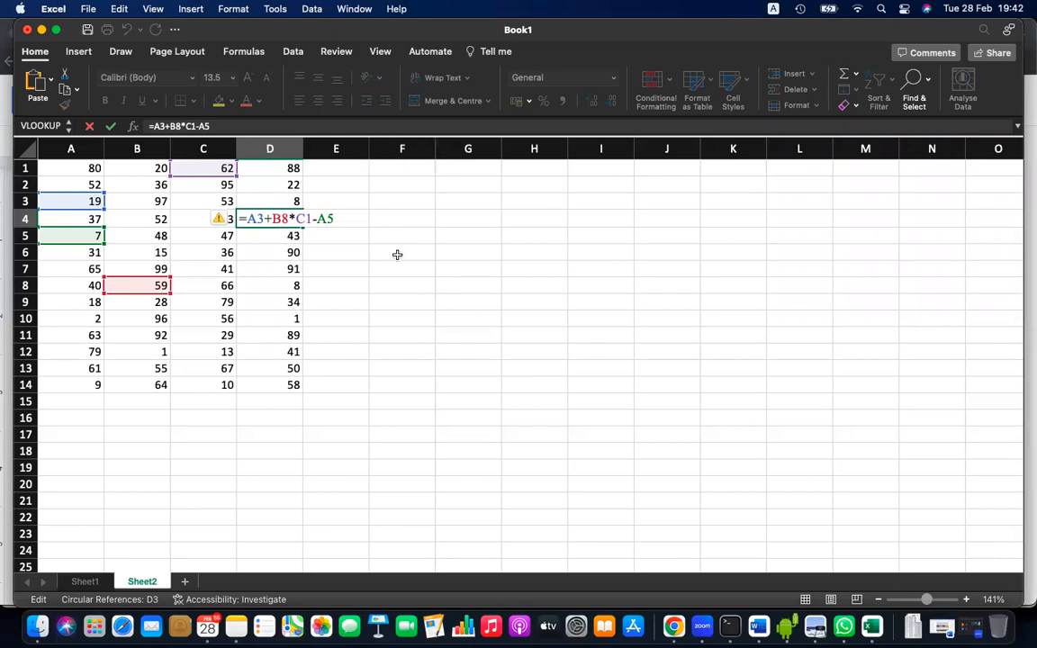
{"action": "left_click", "coordinate": [315, 349]}
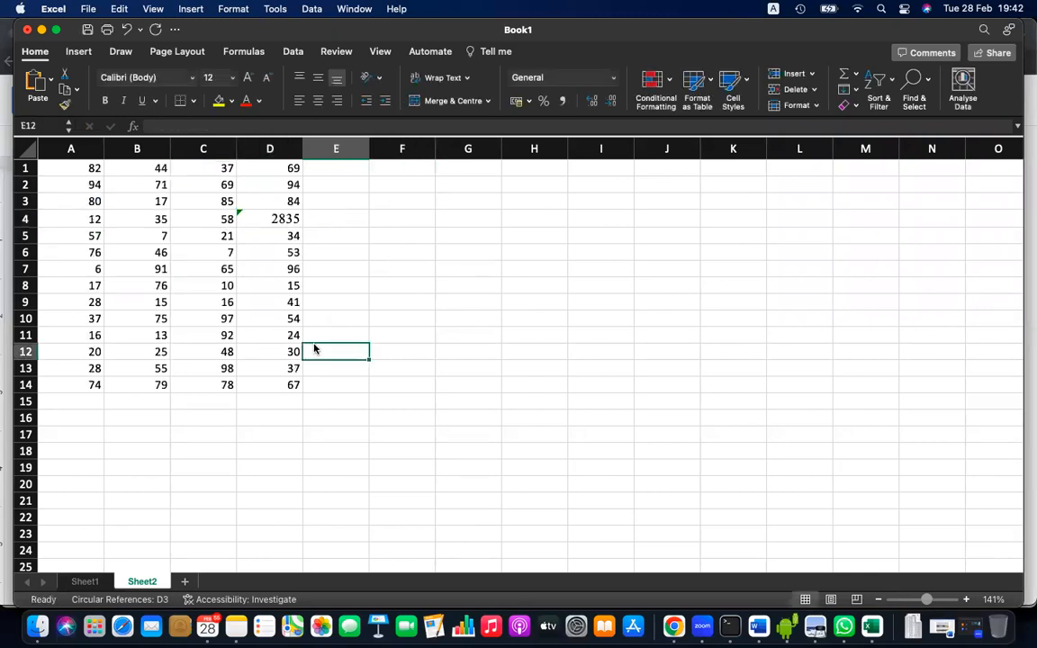
Copy the formula in D4 to cell D9 with relative referencing
{"action": "left_click", "coordinate": [292, 221]}
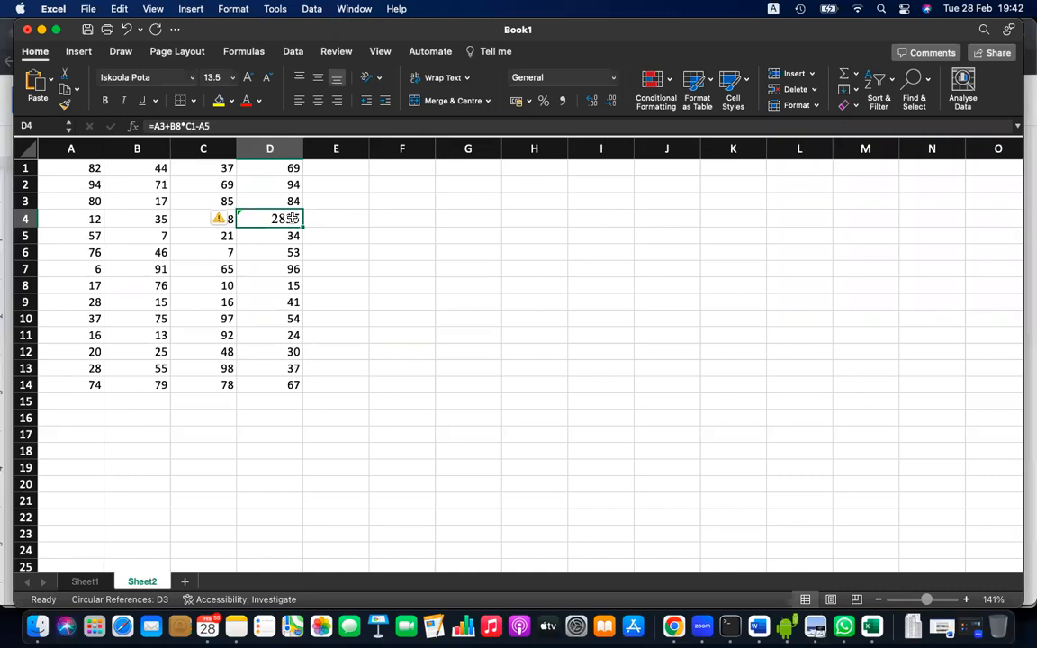
{"action": "key", "text": "super+c"}
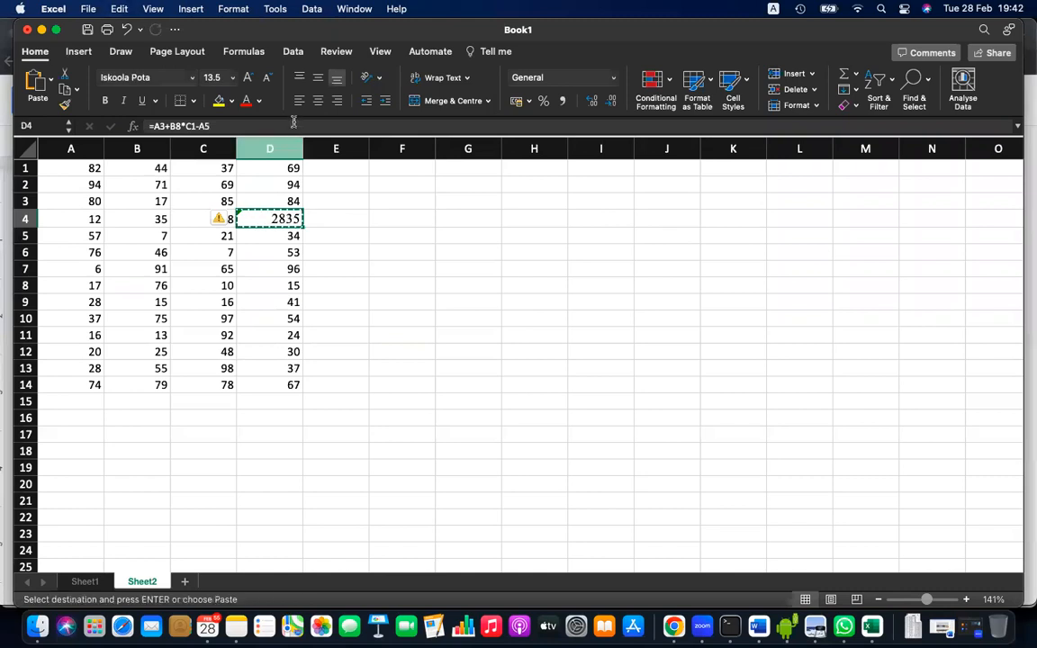
{"action": "left_click", "coordinate": [287, 304]}
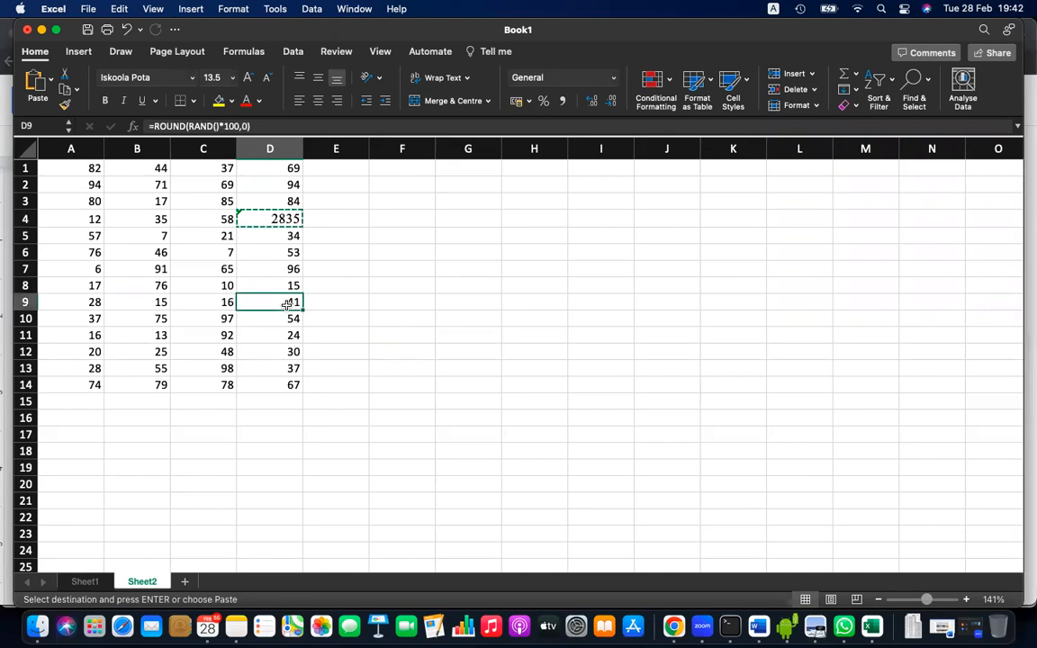
{"action": "key", "text": "super+v"}
Compare the cell references in the original formula in D4 with those in the copy in D9
{"action": "left_click", "coordinate": [279, 219]}
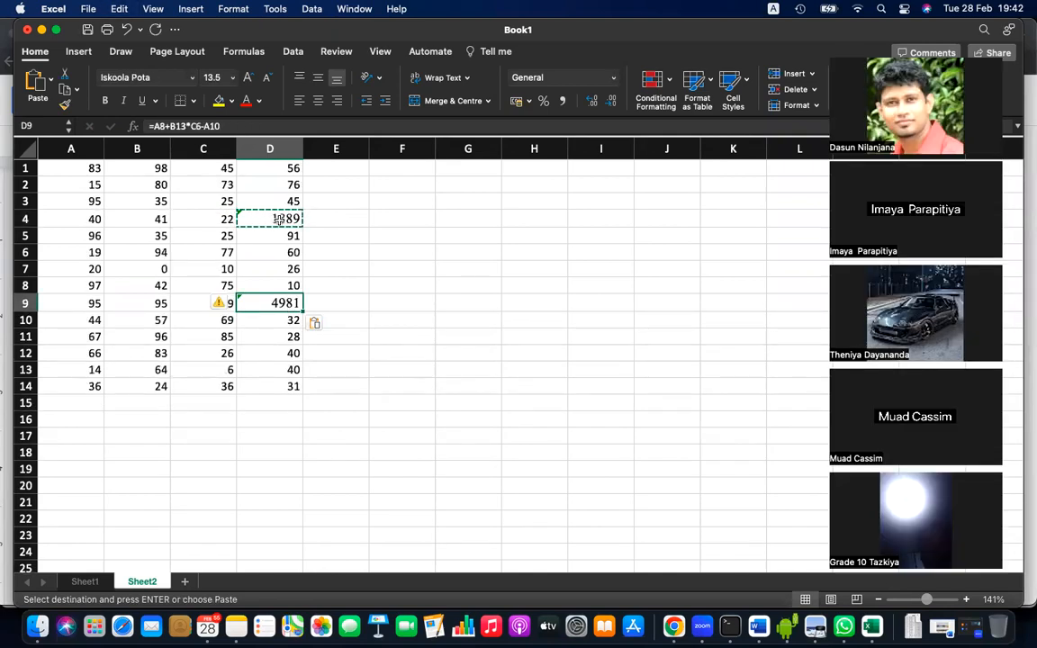
{"action": "double_click", "coordinate": [280, 219]}
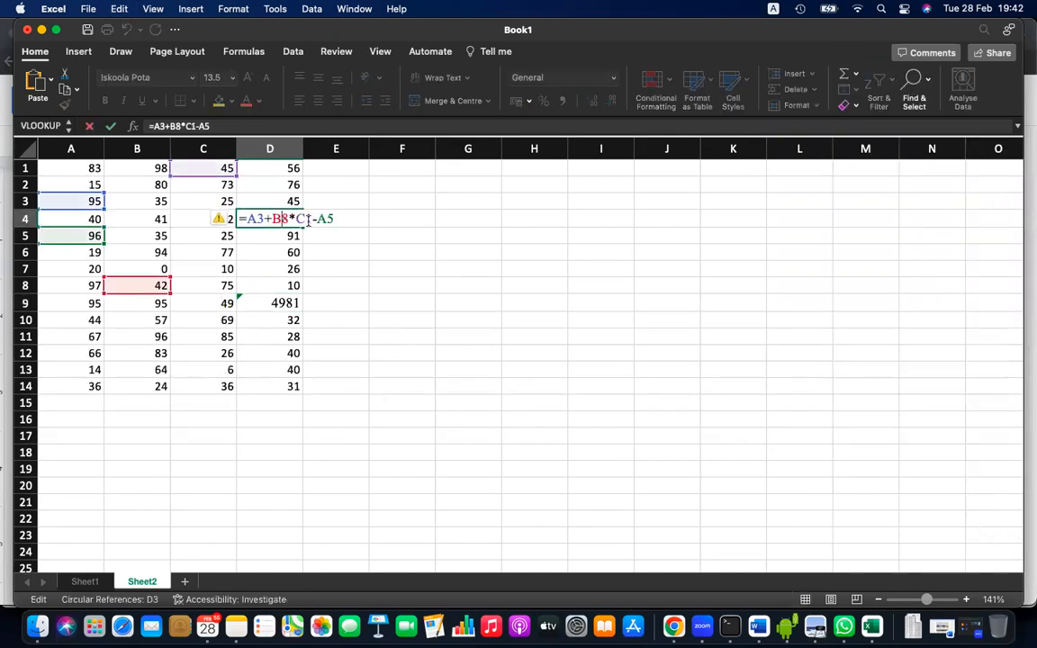
{"action": "key", "text": "Return"}
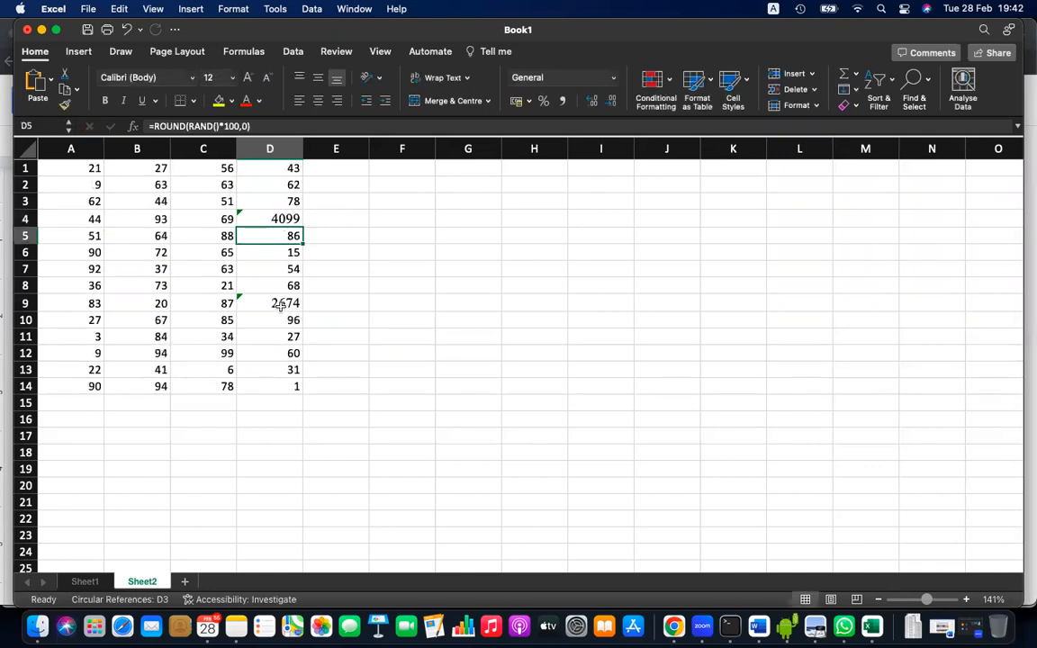
{"action": "left_click", "coordinate": [284, 304]}
{"action": "double_click", "coordinate": [285, 304]}
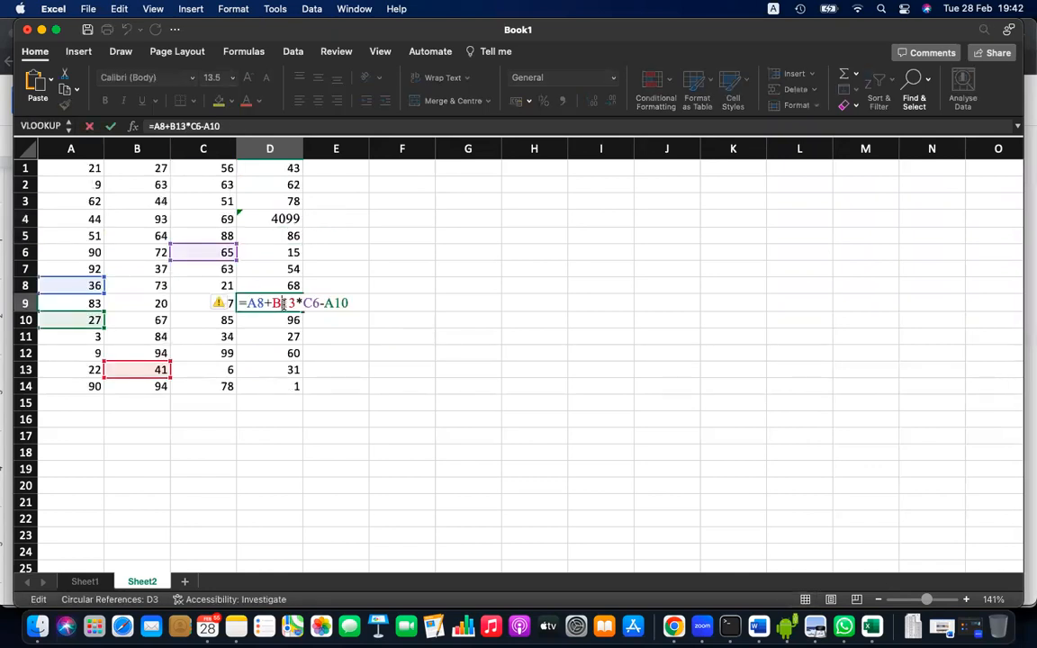
{"action": "key", "text": "Return"}
Show D4's references and draw red Zoom annotation arrows from D4 to D9, A3 to A8 and A5 to A10, redoing the A5 arrow
{"action": "double_click", "coordinate": [286, 218]}
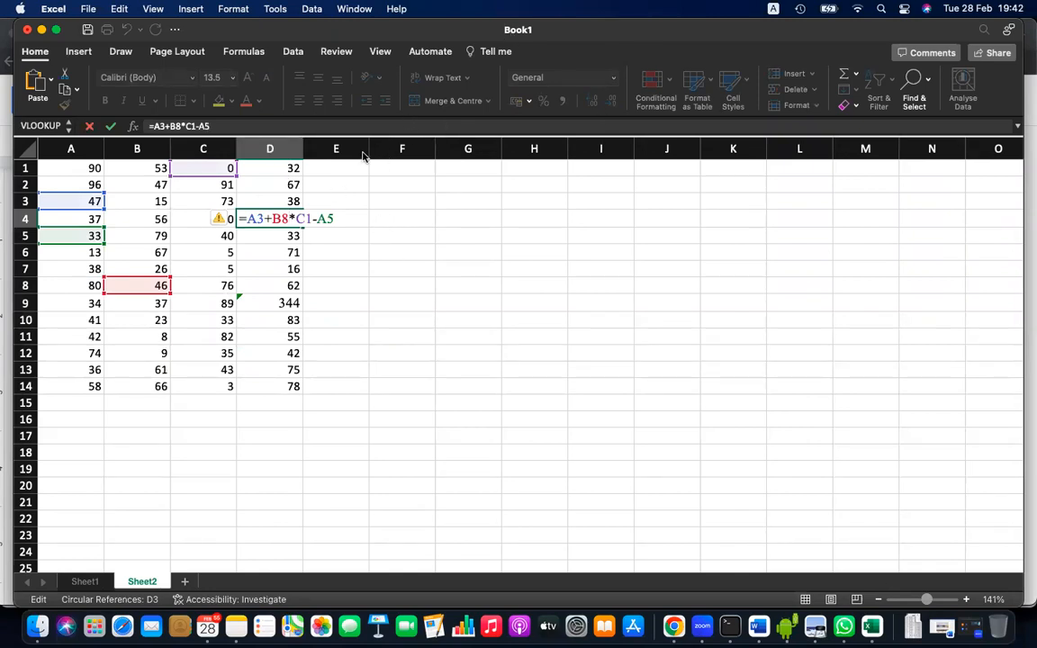
{"action": "mouse_move", "coordinate": [295, 218]}
{"action": "left_mouse_down"}
{"action": "mouse_move", "coordinate": [332, 280]}
{"action": "mouse_move", "coordinate": [320, 306]}
{"action": "left_mouse_up"}
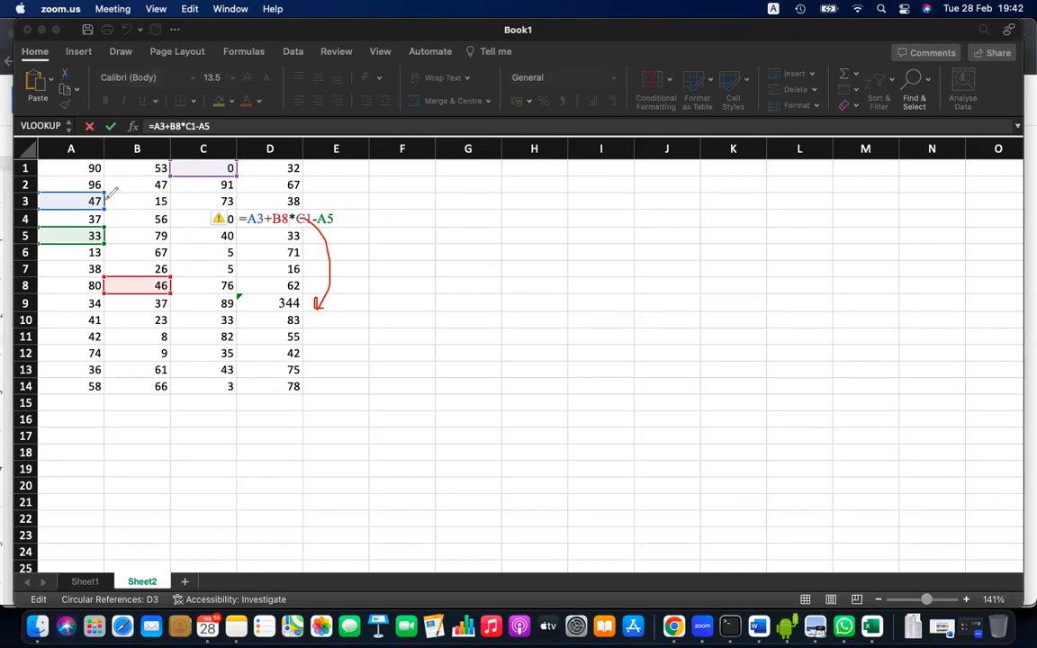
{"action": "mouse_move", "coordinate": [106, 201]}
{"action": "left_mouse_down"}
{"action": "mouse_move", "coordinate": [124, 225]}
{"action": "mouse_move", "coordinate": [104, 286]}
{"action": "mouse_move", "coordinate": [113, 288]}
{"action": "left_mouse_up"}
{"action": "mouse_move", "coordinate": [105, 202]}
{"action": "left_mouse_down"}
{"action": "mouse_move", "coordinate": [117, 220]}
{"action": "mouse_move", "coordinate": [118, 315]}
{"action": "left_mouse_up"}
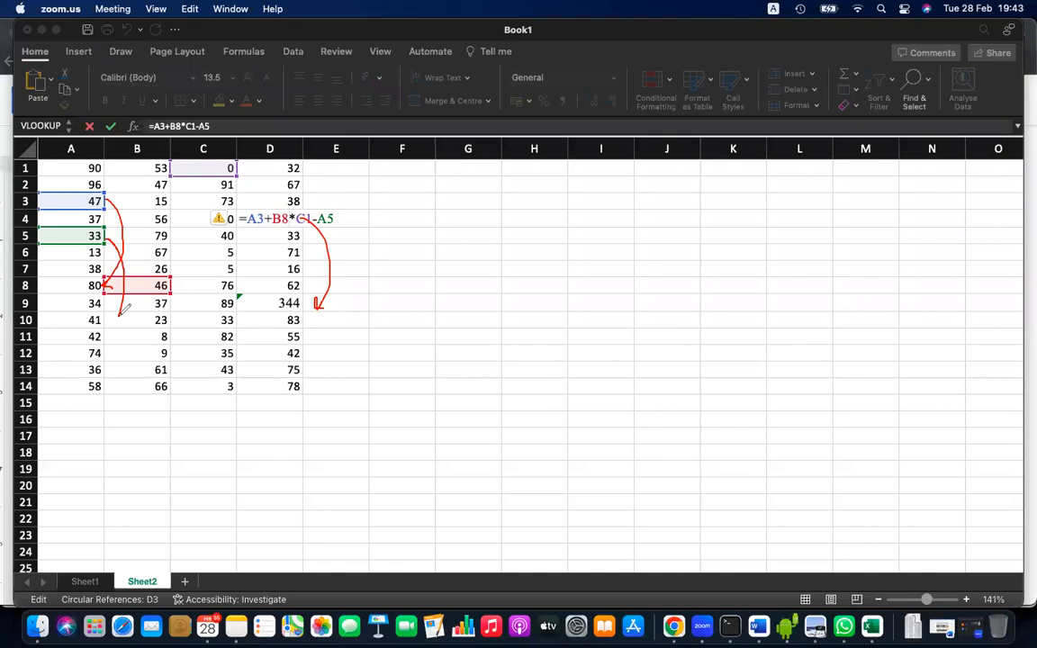
{"action": "left_click_drag", "start_coordinate": [124, 308], "coordinate": [115, 345]}
{"action": "key", "text": "super+z"}
{"action": "mouse_move", "coordinate": [109, 230]}
{"action": "left_mouse_down"}
{"action": "mouse_move", "coordinate": [112, 300]}
{"action": "mouse_move", "coordinate": [98, 314]}
{"action": "mouse_move", "coordinate": [106, 306]}
{"action": "left_mouse_up"}
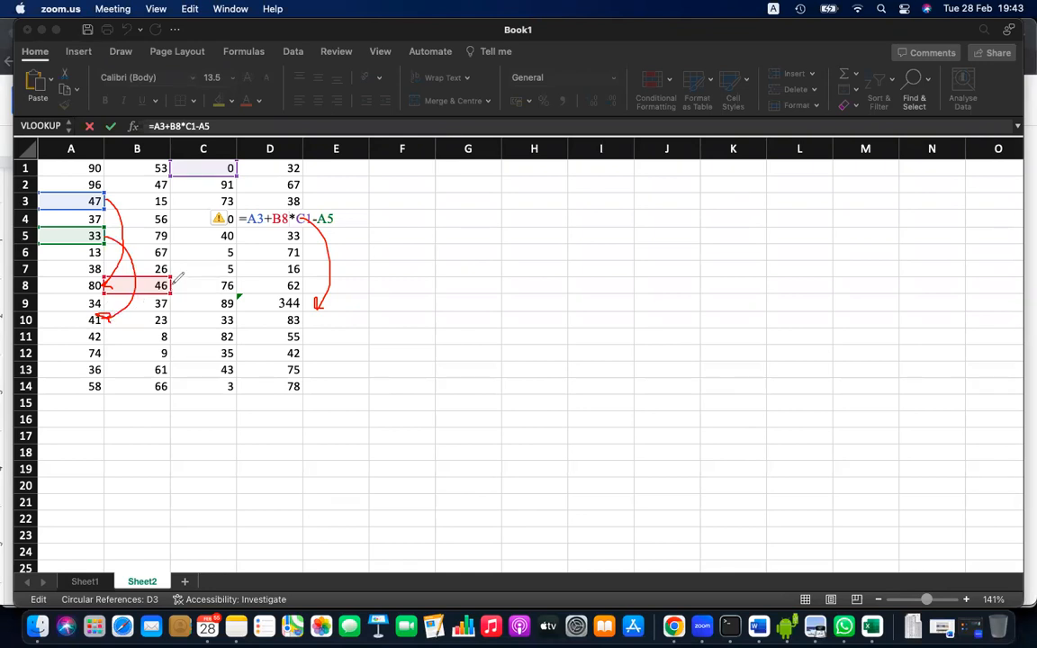
Draw red Zoom annotation arrows from B8 to B13 and from C1 to C6, and clear all the annotations
{"action": "mouse_move", "coordinate": [174, 286]}
{"action": "left_mouse_down"}
{"action": "mouse_move", "coordinate": [191, 311]}
{"action": "mouse_move", "coordinate": [186, 347]}
{"action": "mouse_move", "coordinate": [171, 362]}
{"action": "left_mouse_up"}
{"action": "mouse_move", "coordinate": [245, 166]}
{"action": "left_mouse_down"}
{"action": "mouse_move", "coordinate": [261, 194]}
{"action": "mouse_move", "coordinate": [236, 256]}
{"action": "left_mouse_up"}
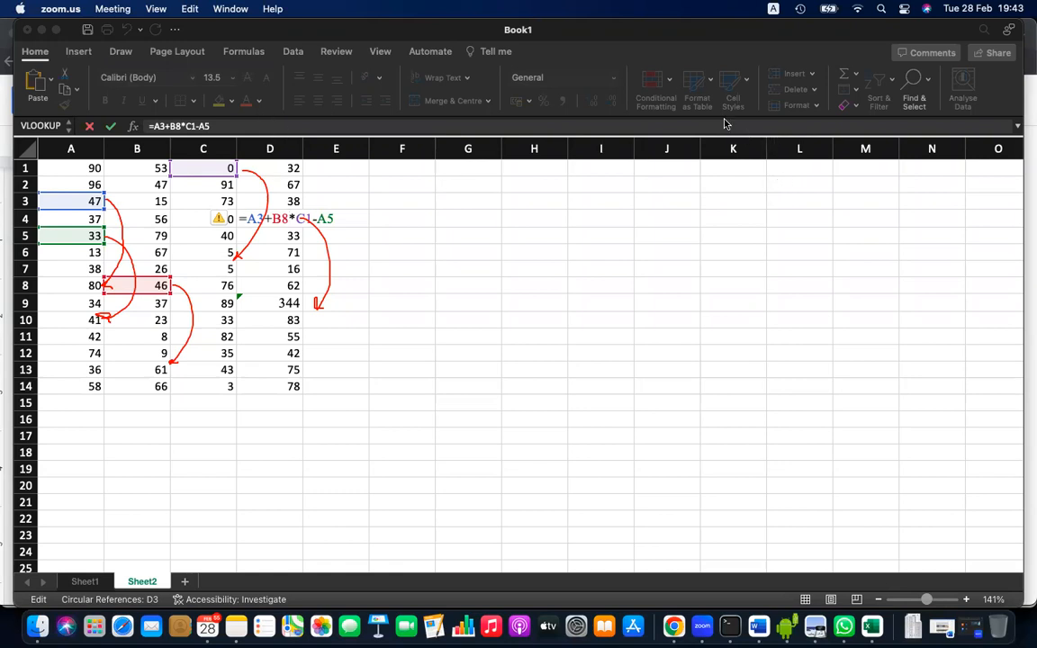
{"action": "left_click", "coordinate": [742, 148]}
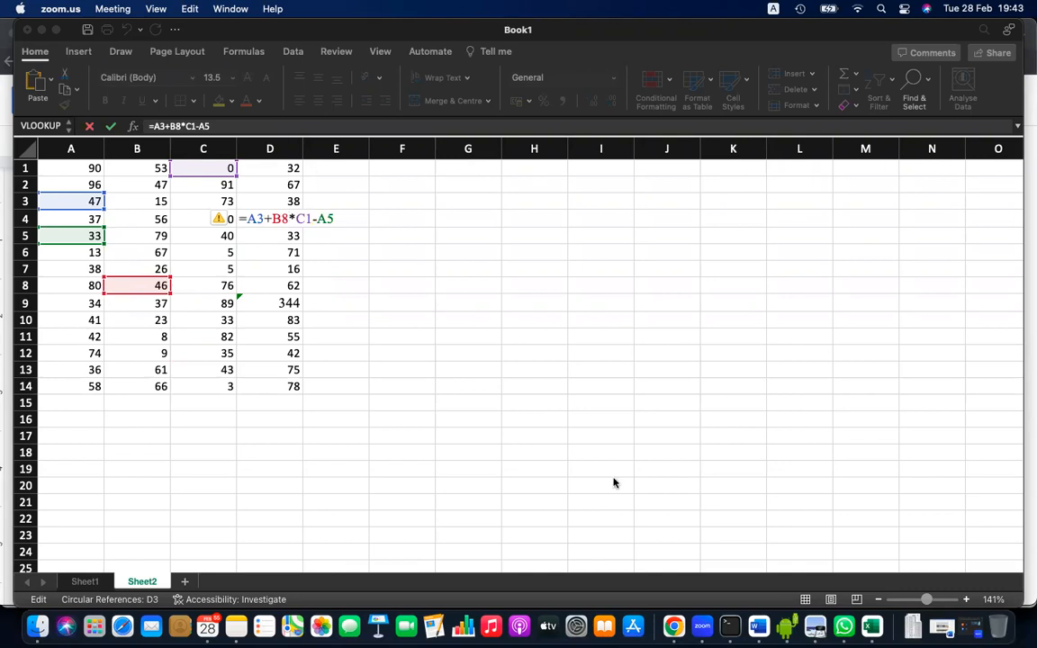
Switch to the grade 9 notes in Chrome and complete the D9 line as "D9 = A8 + B13 * C6 - A10"
{"action": "left_click", "coordinate": [673, 626]}
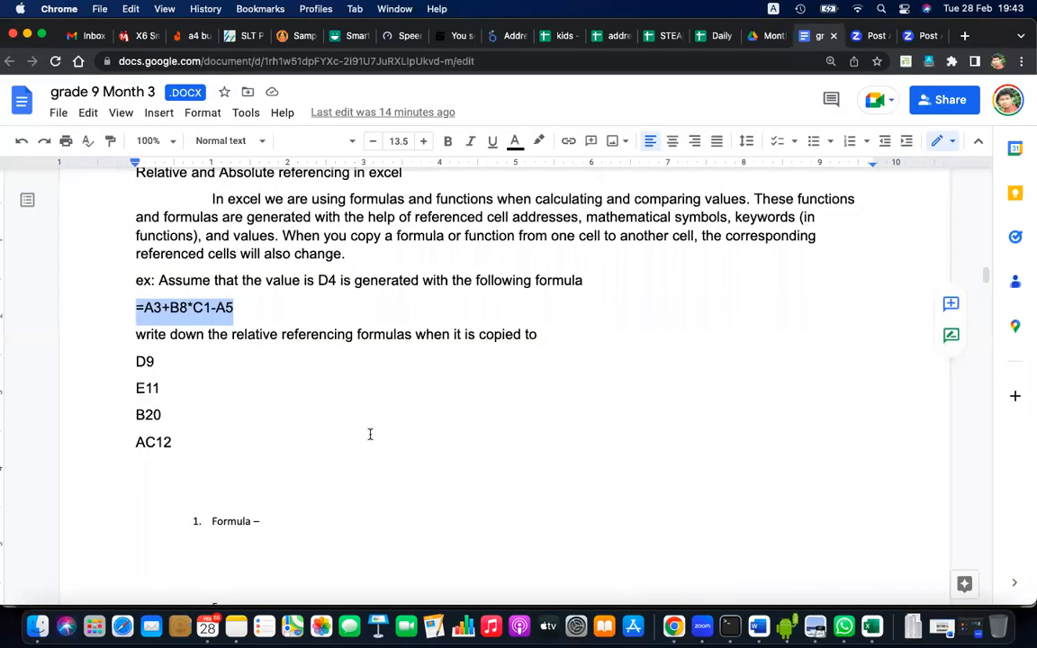
{"action": "left_click", "coordinate": [149, 360]}
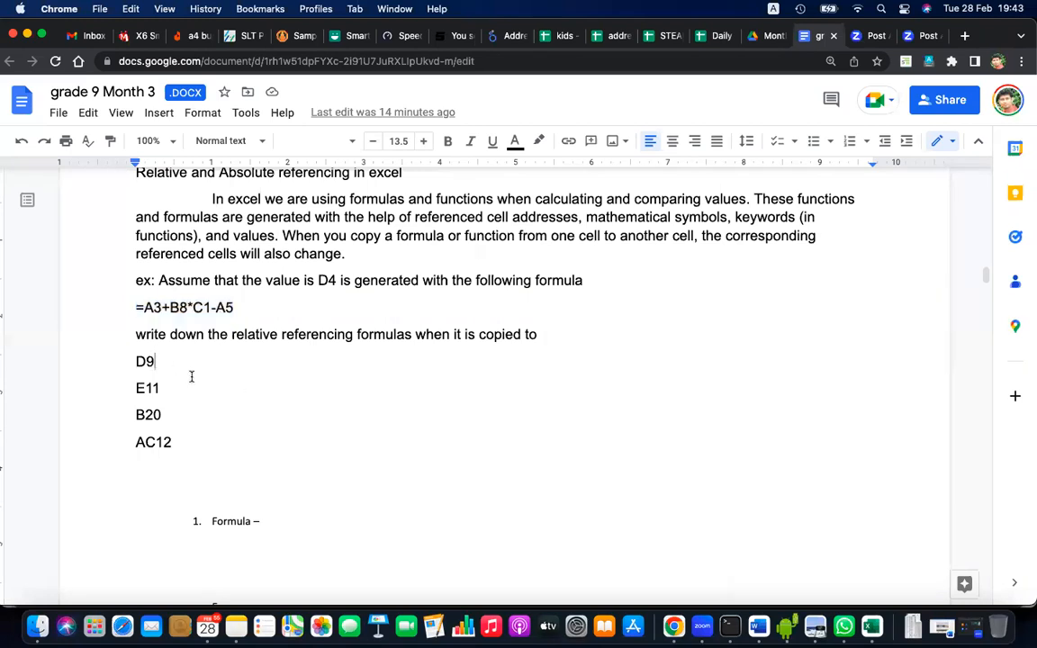
{"action": "type", "text": "="}
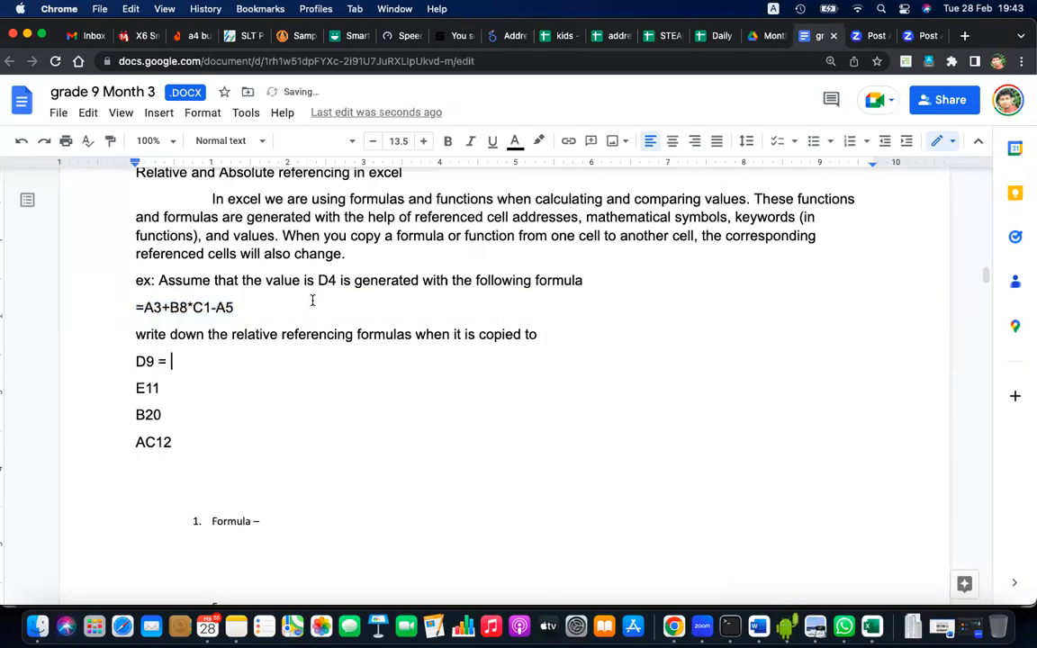
{"action": "scroll", "coordinate": [334, 285], "scroll_direction": "down", "scroll_amount": 1}
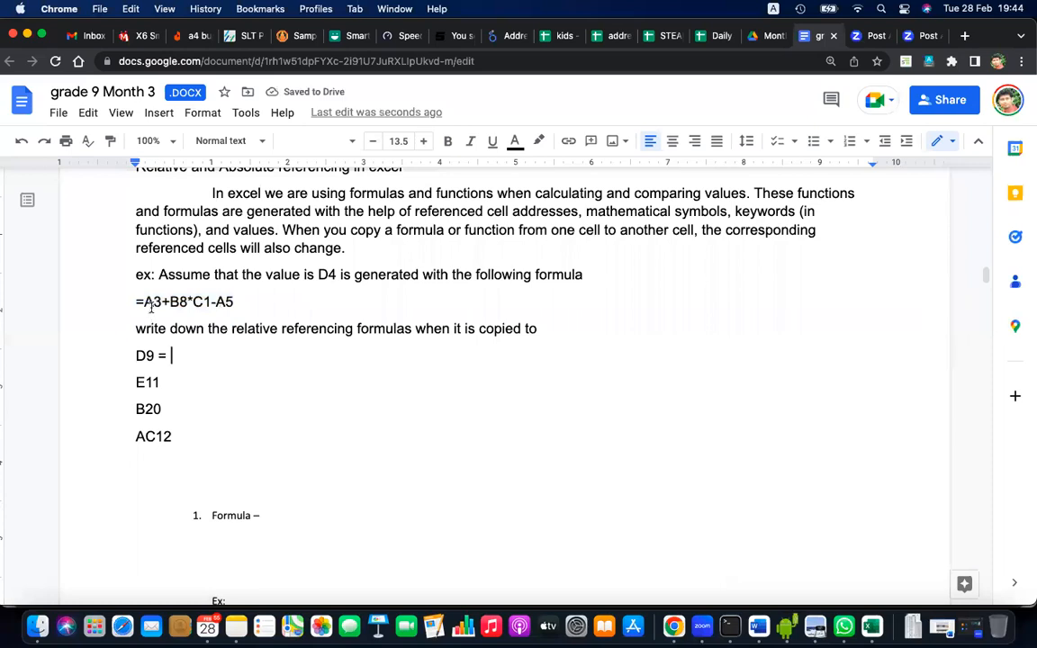
{"action": "type", "text": "A8 +"}
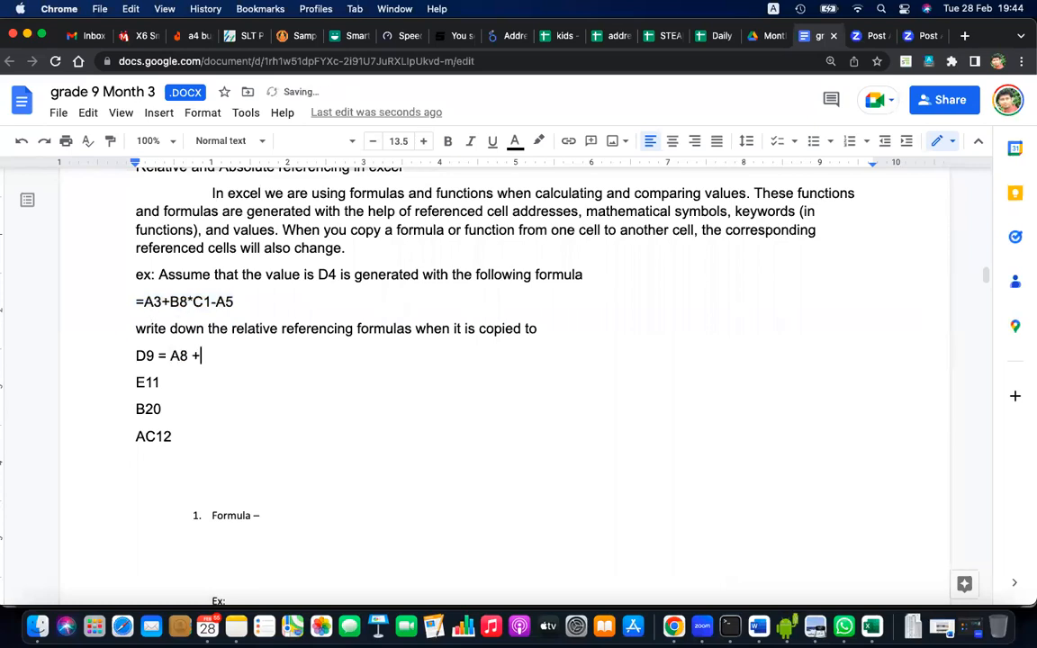
{"action": "type", "text": " B13 * C6 - A10"}
Complete the E11 line in the notes as "E11 = A10+B15*C8-A12"
{"action": "left_click", "coordinate": [171, 380]}
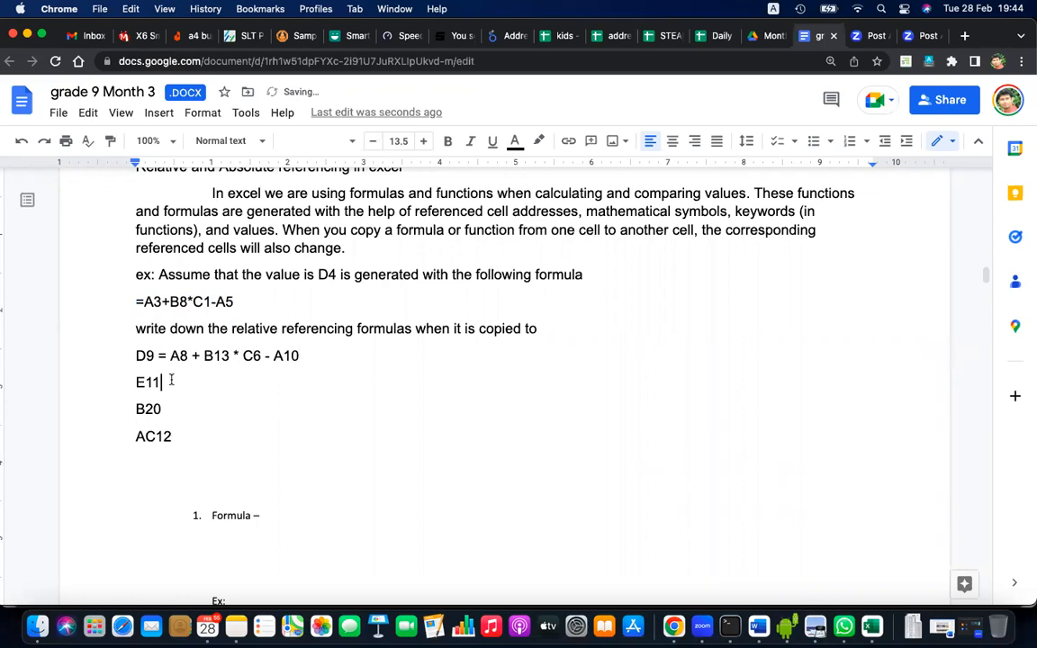
{"action": "type", "text": "="}
{"action": "type", "text": "A10+B15*C8"}
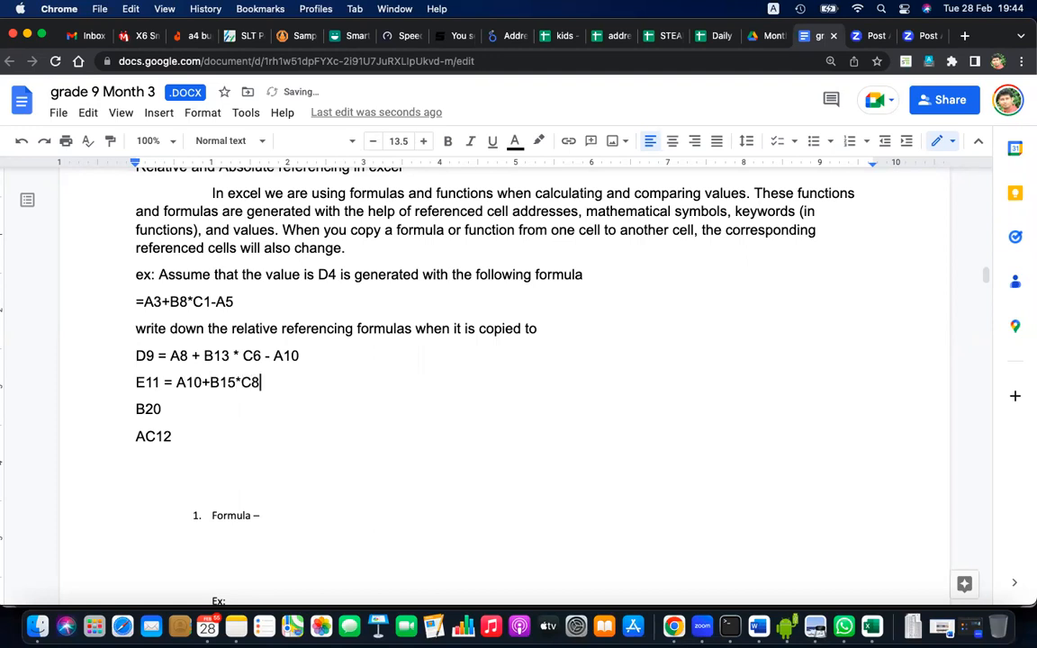
{"action": "type", "text": "-A12"}
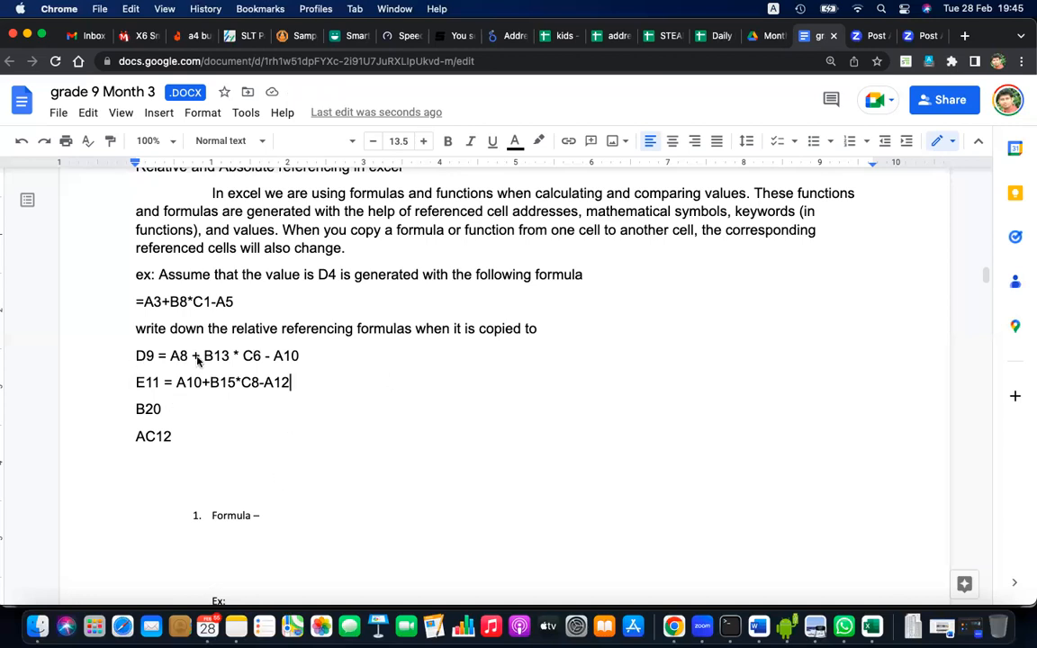
Shift the column letters in the E11 formula by one so it reads B10+C15*D8-B12
{"action": "left_click", "coordinate": [186, 383]}
{"action": "key", "text": "BackSpace"}
{"action": "type", "text": "B"}
{"action": "left_click", "coordinate": [219, 383]}
{"action": "key", "text": "BackSpace"}
{"action": "type", "text": "C"}
{"action": "left_click", "coordinate": [241, 383]}
{"action": "key", "text": "BackSpace"}
{"action": "type", "text": "D"}
{"action": "left_click", "coordinate": [275, 382]}
{"action": "key", "text": "BackSpace"}
{"action": "type", "text": "B"}
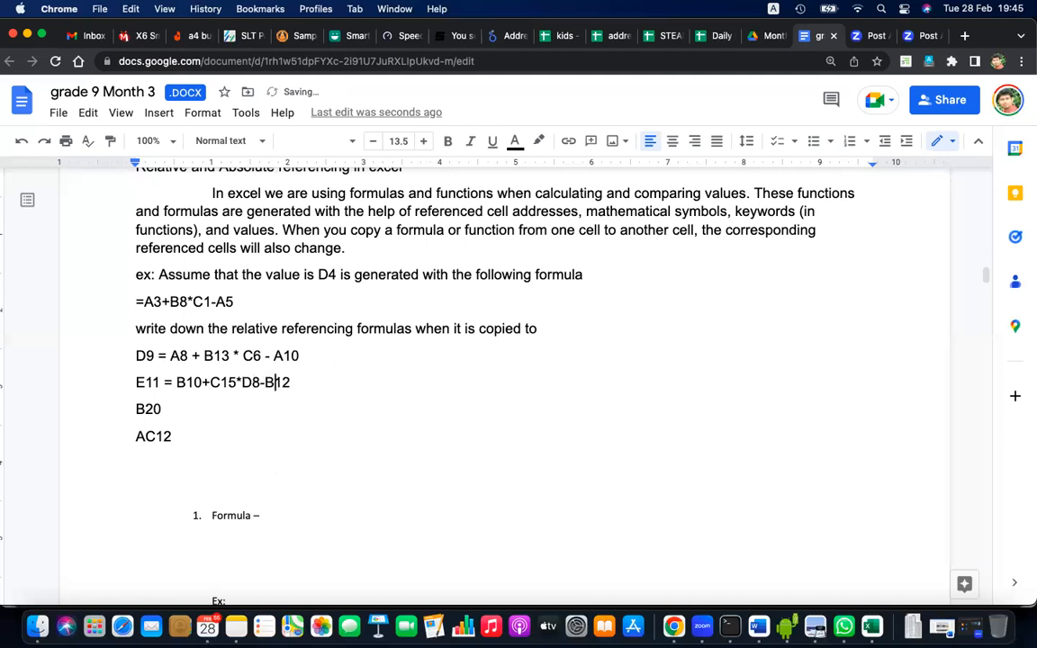
{"action": "left_click", "coordinate": [298, 388]}
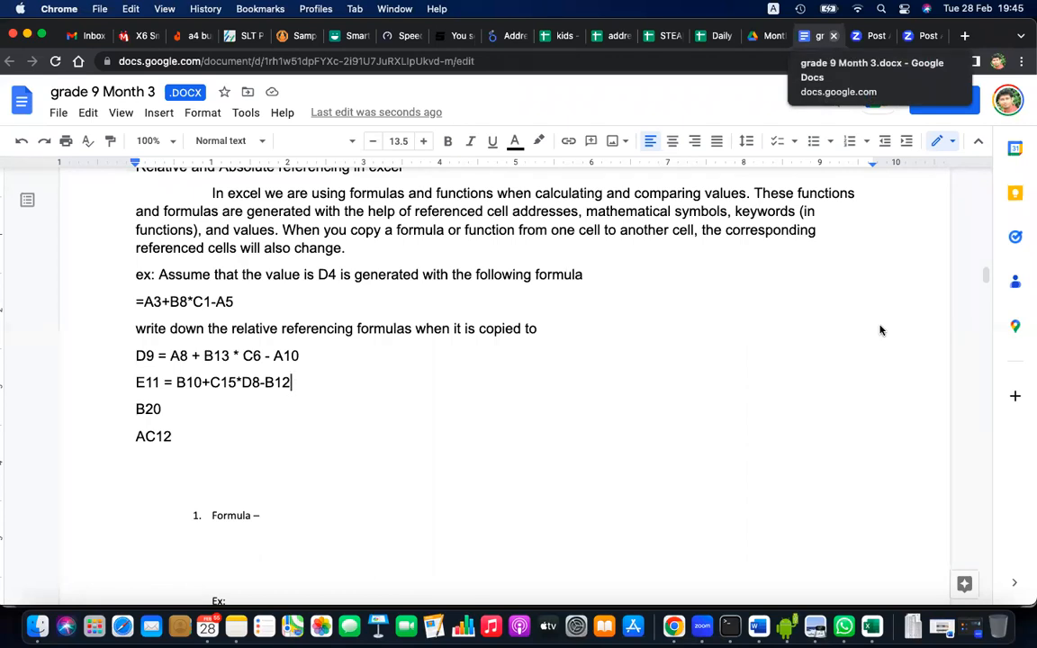
Add an equals sign after B20 in the notes
{"action": "left_click", "coordinate": [463, 302]}
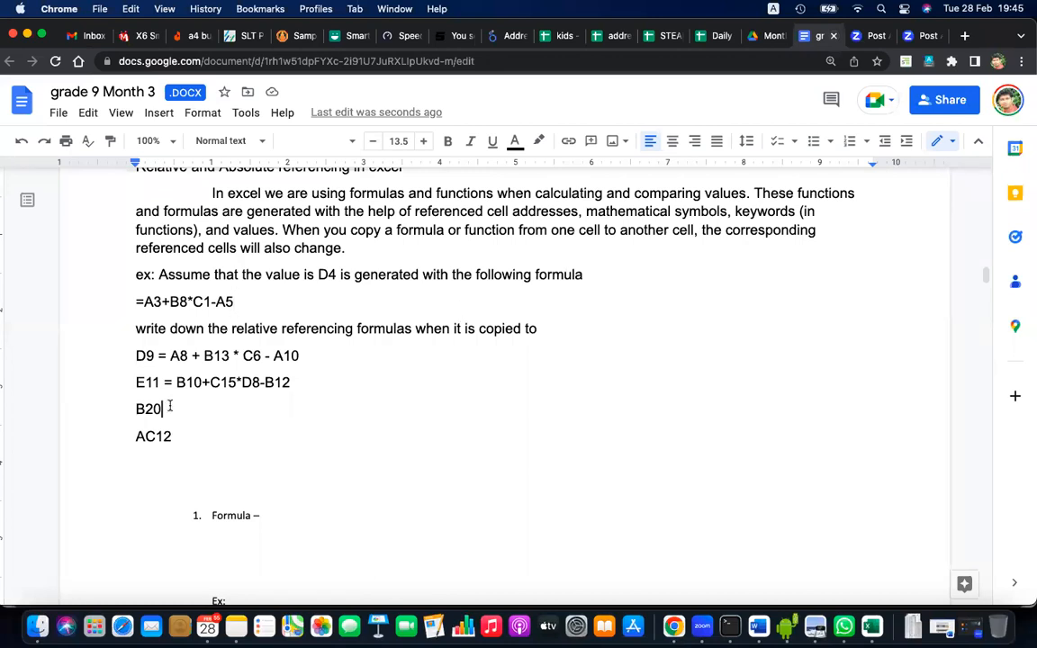
{"action": "type", "text": "="}
Copy the formula =A3+B8*C1-A5 from the notes into cell B20 in Excel and show which cells it refers to
{"action": "left_click_drag", "start_coordinate": [240, 301], "coordinate": [127, 299]}
{"action": "key", "text": "super+c"}
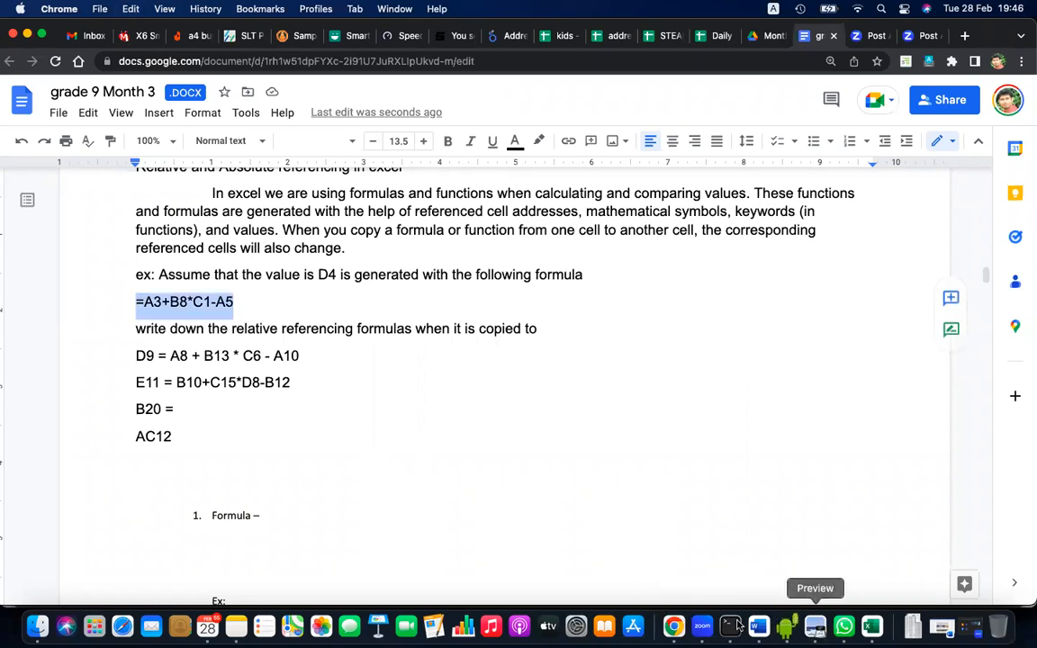
{"action": "left_click", "coordinate": [872, 627]}
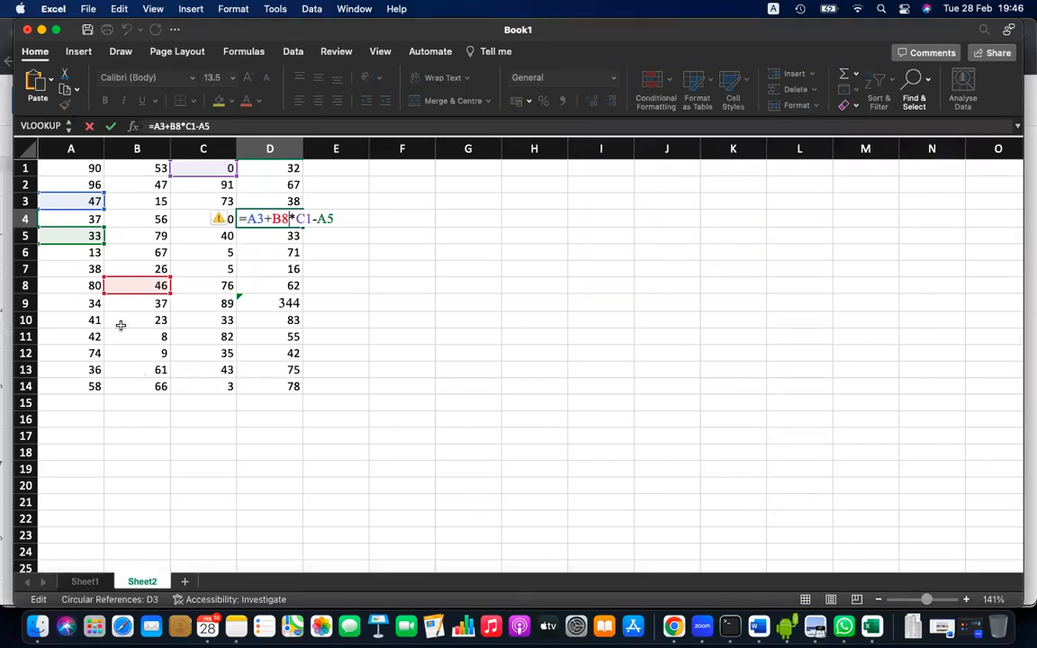
{"action": "left_click", "coordinate": [153, 487]}
{"action": "key", "text": "super+v"}
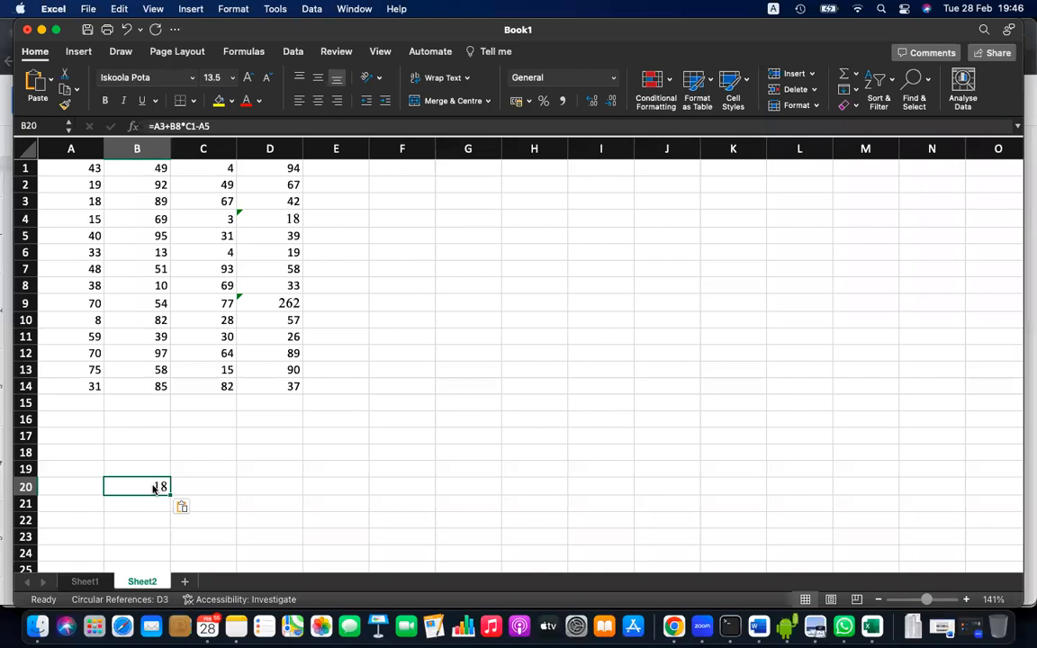
{"action": "double_click", "coordinate": [153, 487]}
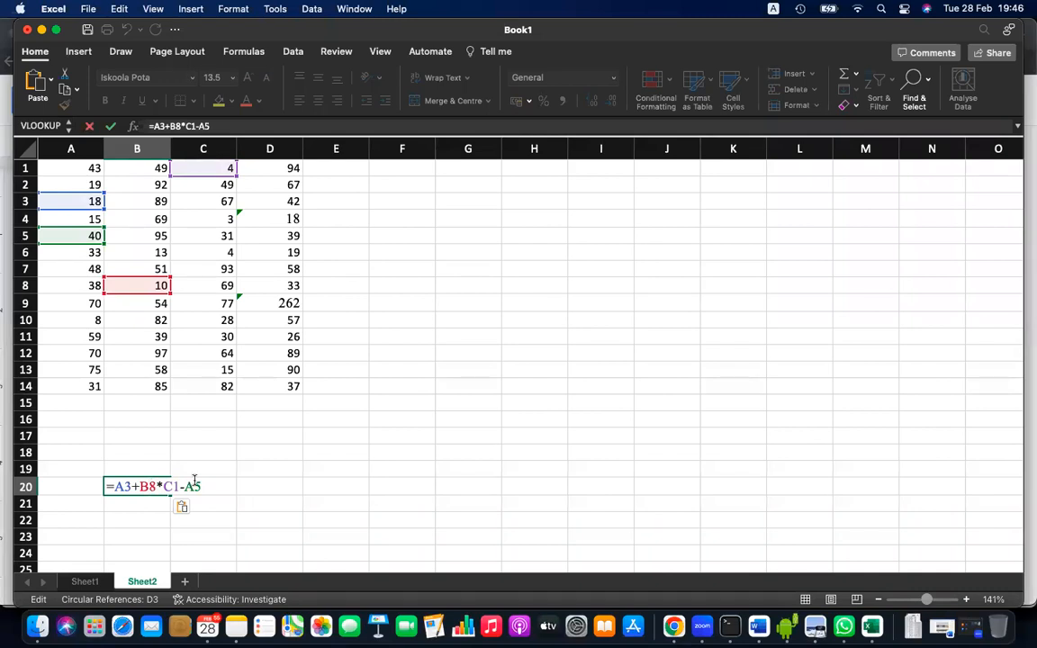
{"action": "key", "text": "Return"}
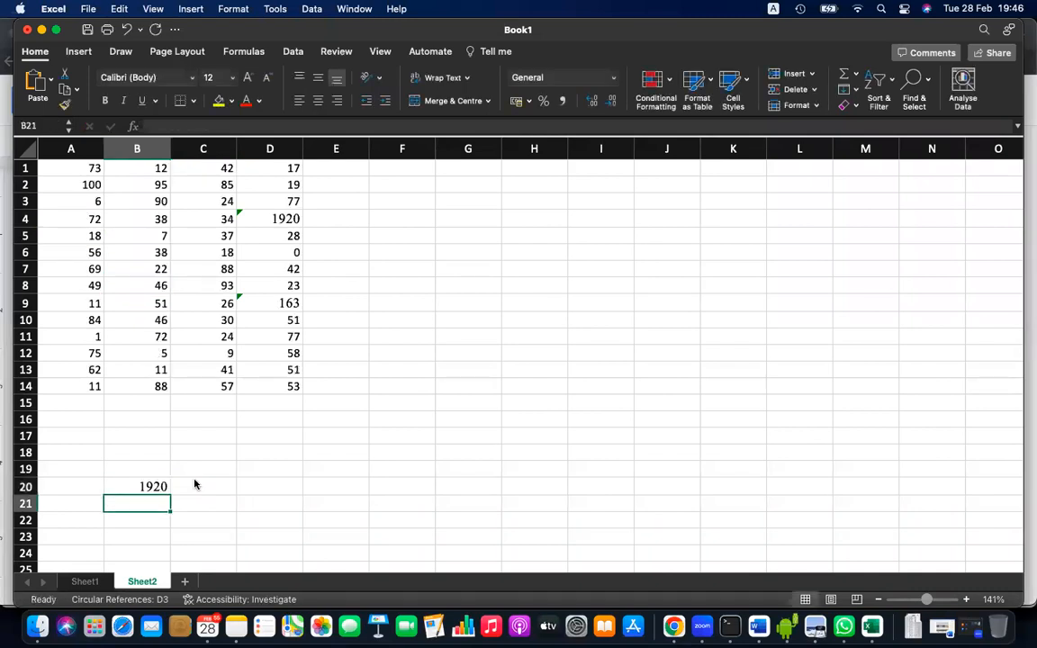
Copy cell D4 to B20 with relative referencing and inspect the references in the pasted formula
{"action": "left_click", "coordinate": [149, 486]}
{"action": "left_click", "coordinate": [284, 224]}
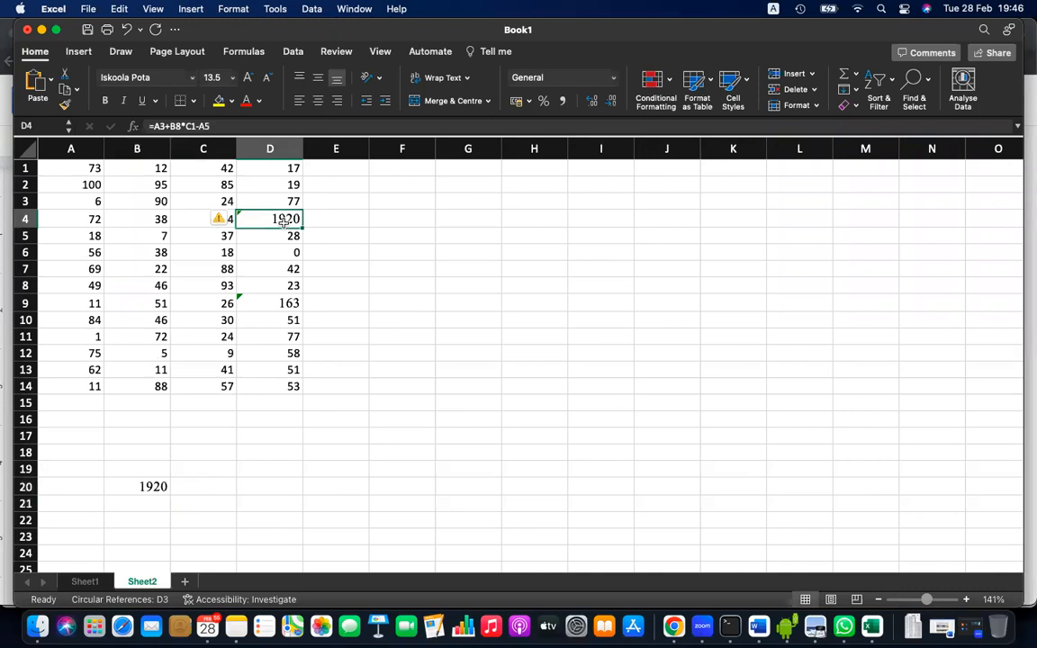
{"action": "key", "text": "super+c"}
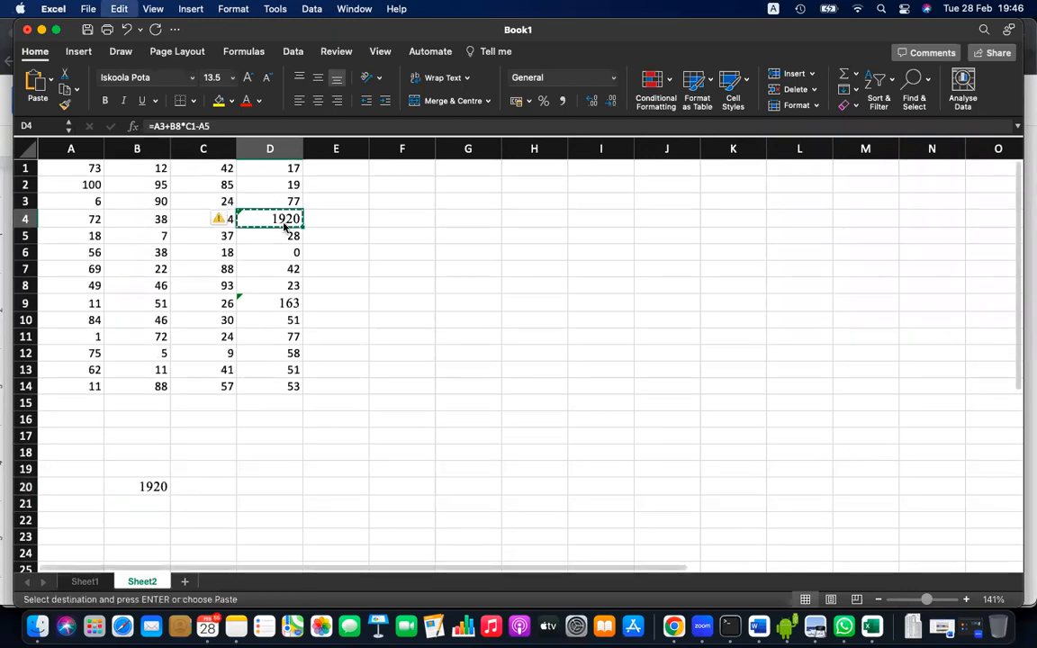
{"action": "left_click", "coordinate": [149, 487]}
{"action": "key", "text": "super+v"}
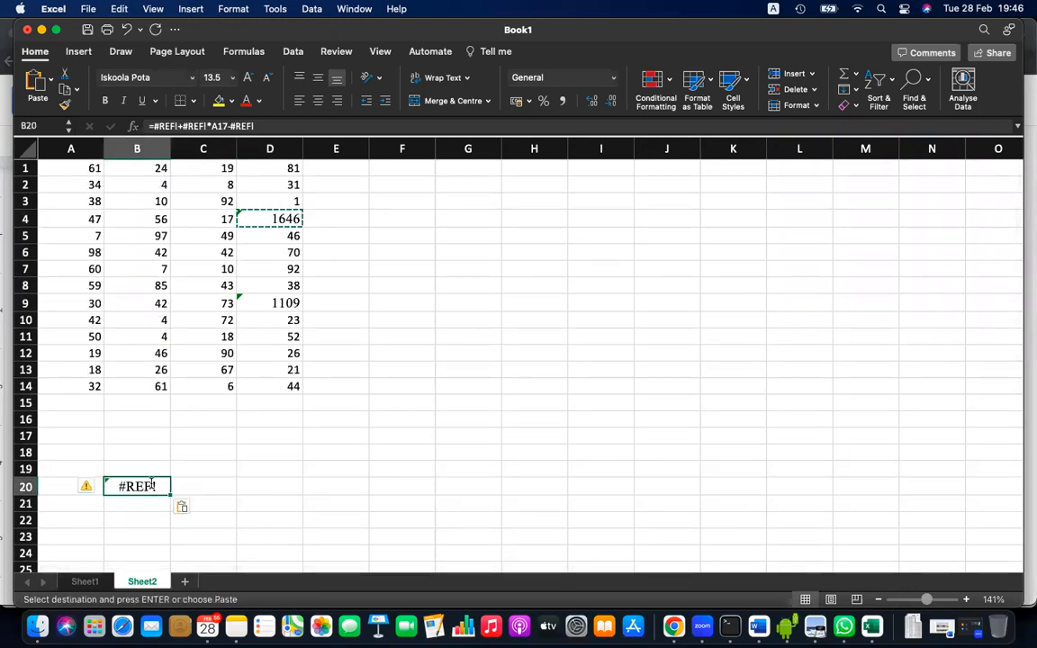
{"action": "double_click", "coordinate": [153, 486]}
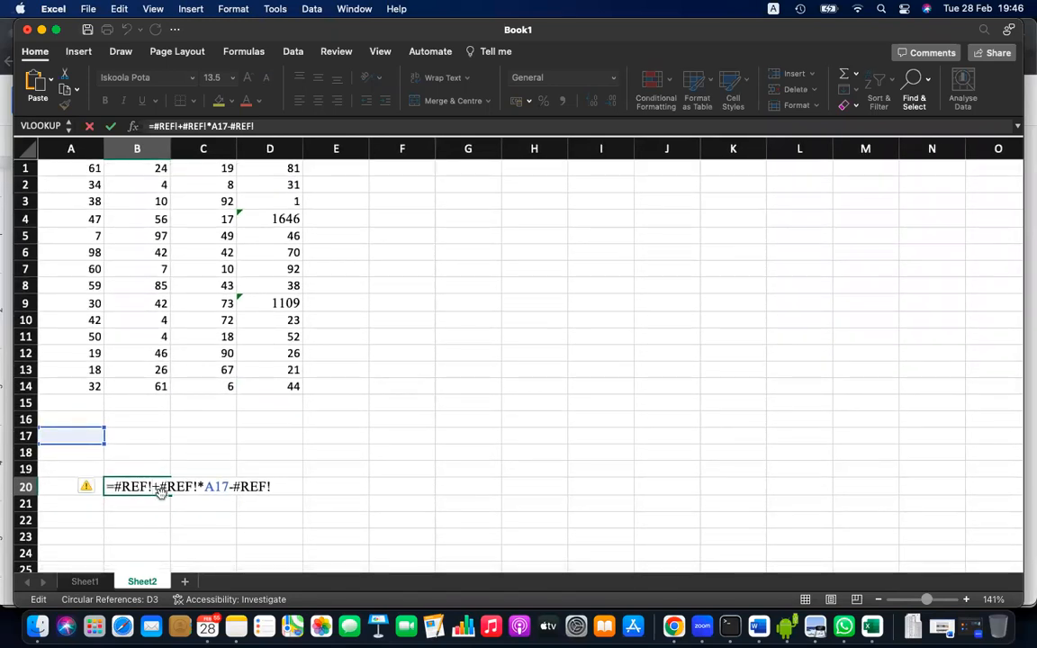
{"action": "key", "text": "Return"}
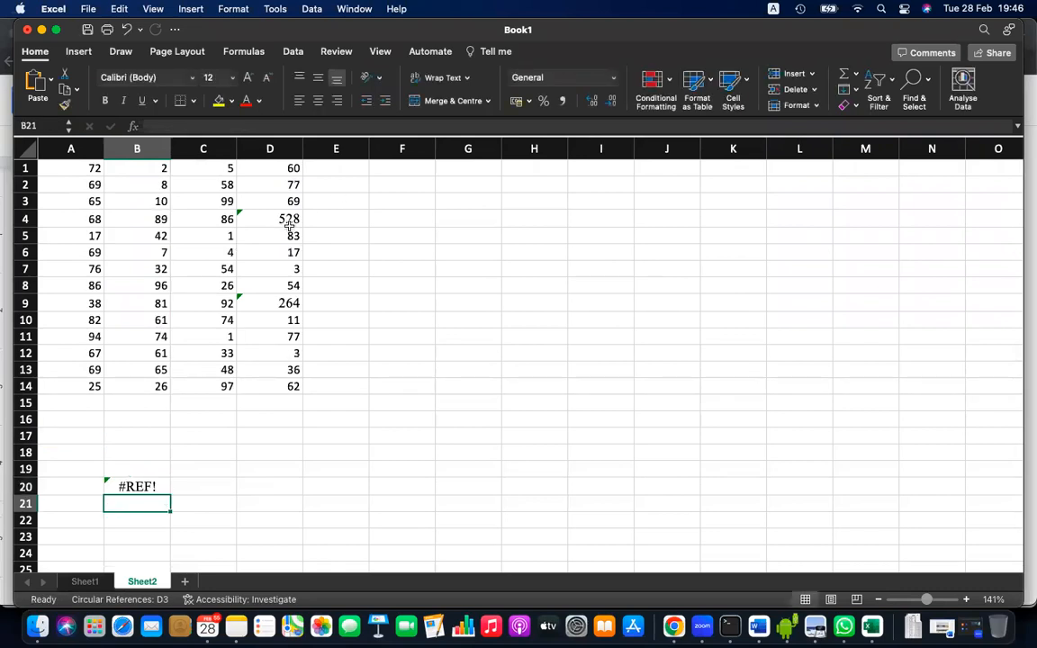
Show D4's references and draw red Zoom annotation arrows from its formula to cells A3, B8, C1 and A5
{"action": "double_click", "coordinate": [288, 218]}
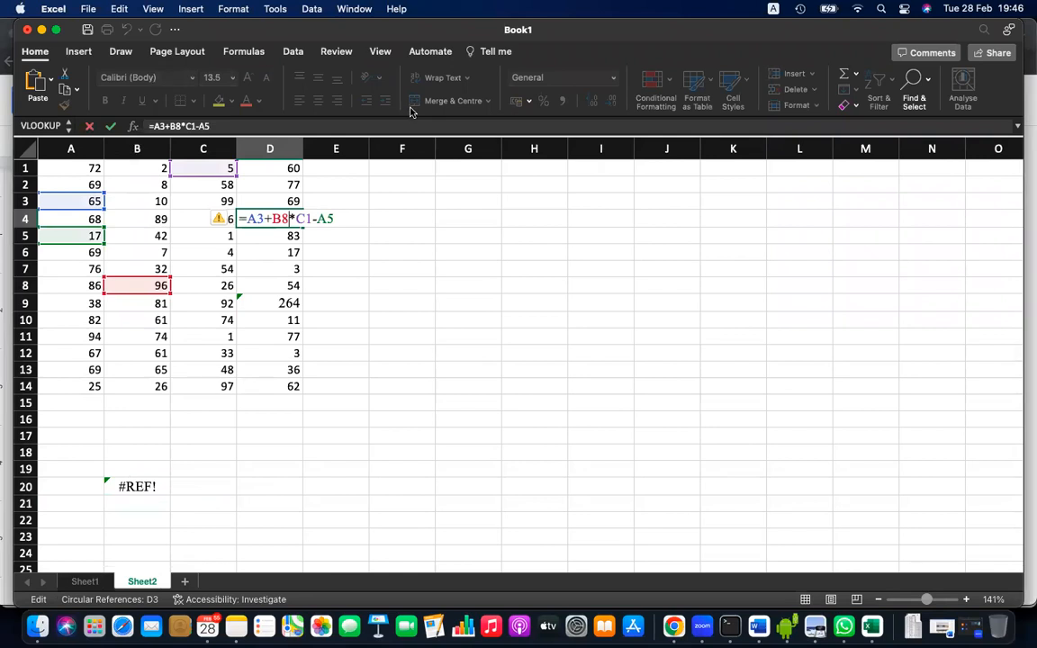
{"action": "left_click", "coordinate": [394, 180]}
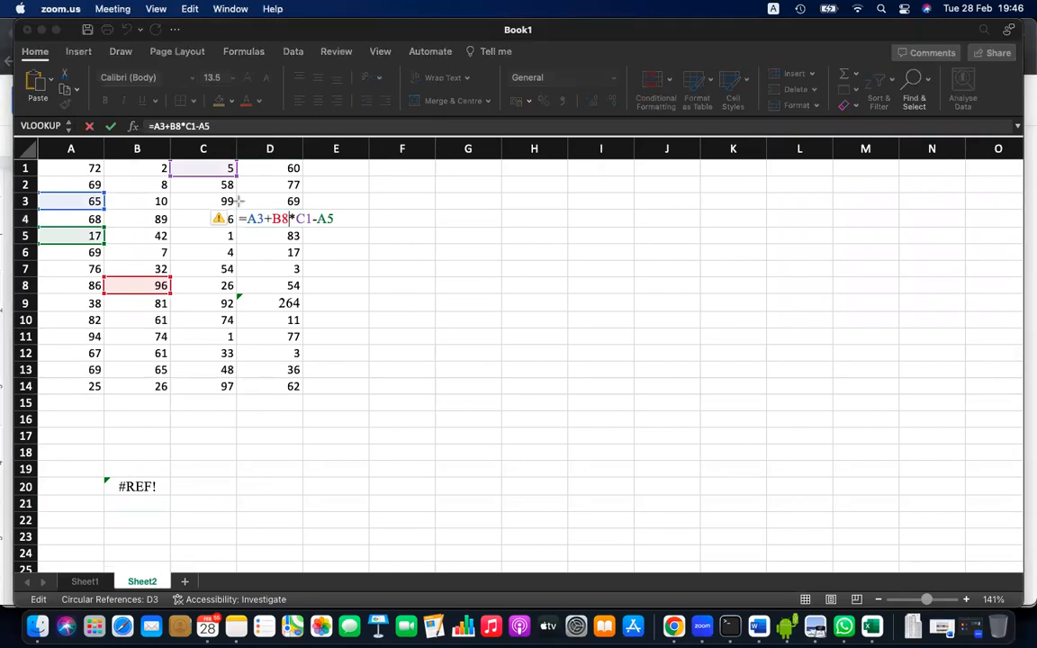
{"action": "left_click_drag", "start_coordinate": [253, 216], "coordinate": [83, 198]}
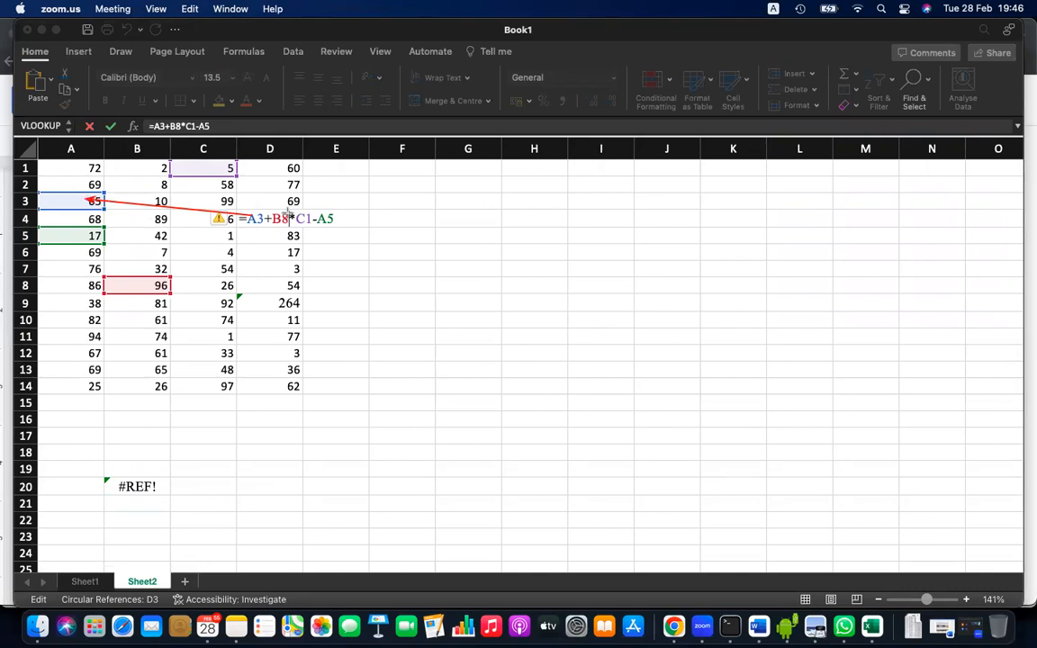
{"action": "mouse_move", "coordinate": [281, 218]}
{"action": "left_mouse_down"}
{"action": "mouse_move", "coordinate": [186, 255]}
{"action": "mouse_move", "coordinate": [168, 286]}
{"action": "left_mouse_up"}
{"action": "left_click_drag", "start_coordinate": [302, 214], "coordinate": [230, 170]}
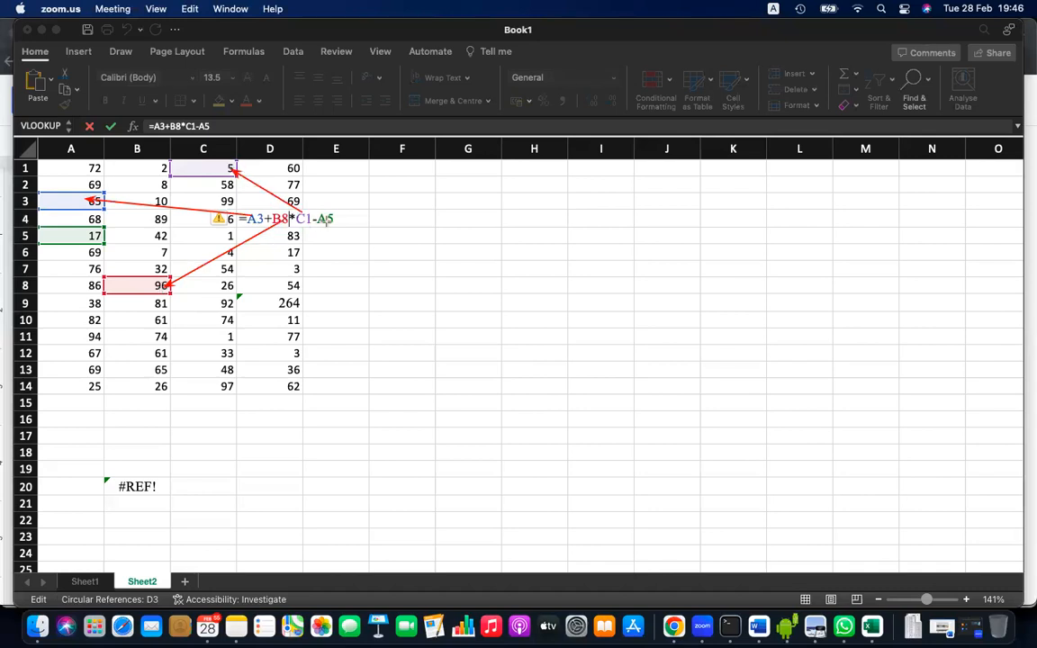
{"action": "mouse_move", "coordinate": [326, 221]}
{"action": "left_mouse_down"}
{"action": "mouse_move", "coordinate": [135, 223]}
{"action": "mouse_move", "coordinate": [90, 212]}
{"action": "mouse_move", "coordinate": [99, 234]}
{"action": "left_mouse_up"}
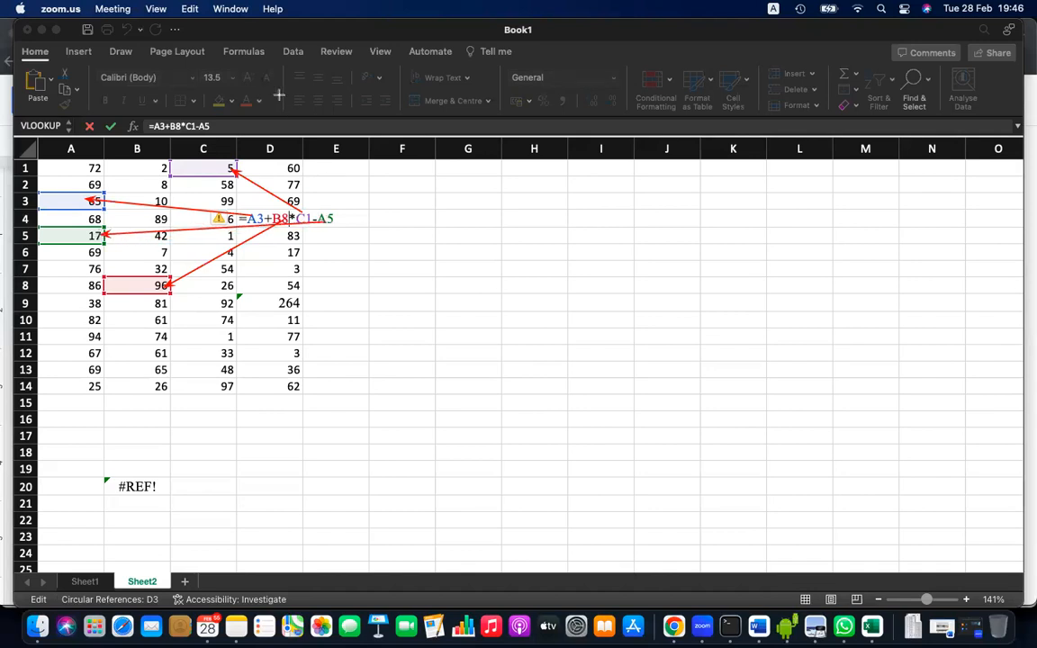
{"action": "left_click", "coordinate": [337, 235]}
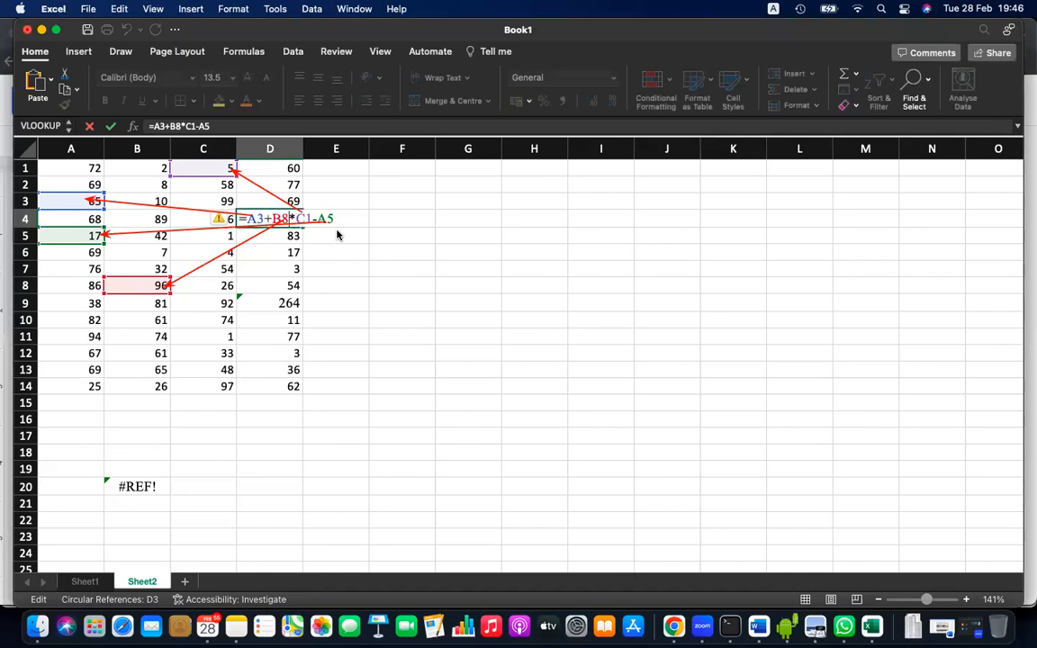
Compare the fixed arrow pattern with the cells used by D9's formula and with the position of B20
{"action": "left_click", "coordinate": [285, 301]}
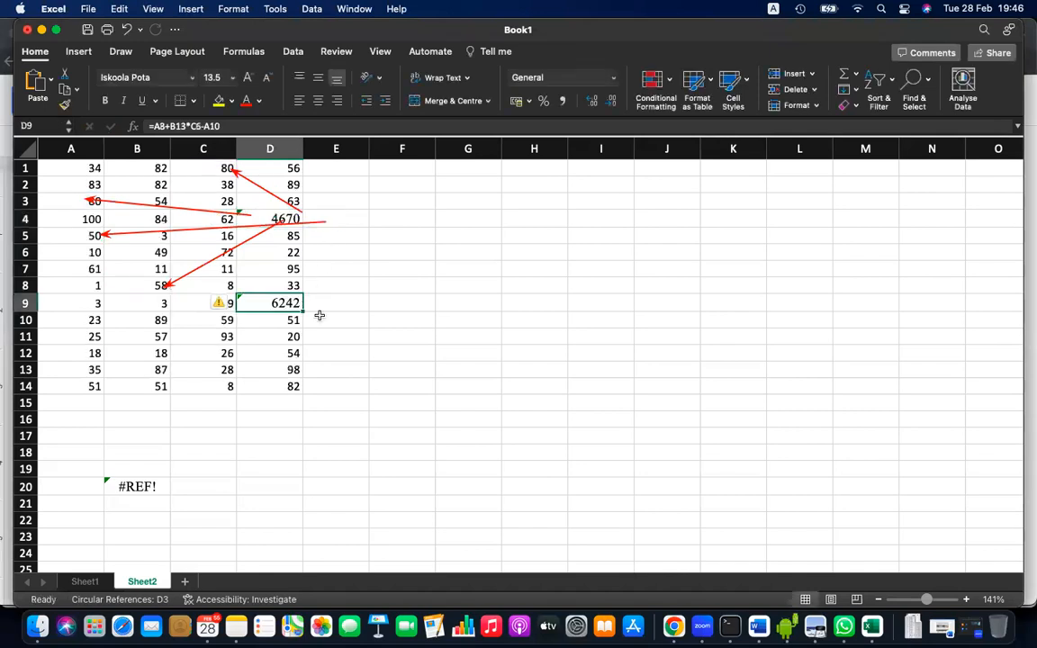
{"action": "scroll", "coordinate": [320, 302], "scroll_direction": "down", "scroll_amount": 2}
{"action": "scroll", "coordinate": [320, 302], "scroll_direction": "down", "scroll_amount": 3}
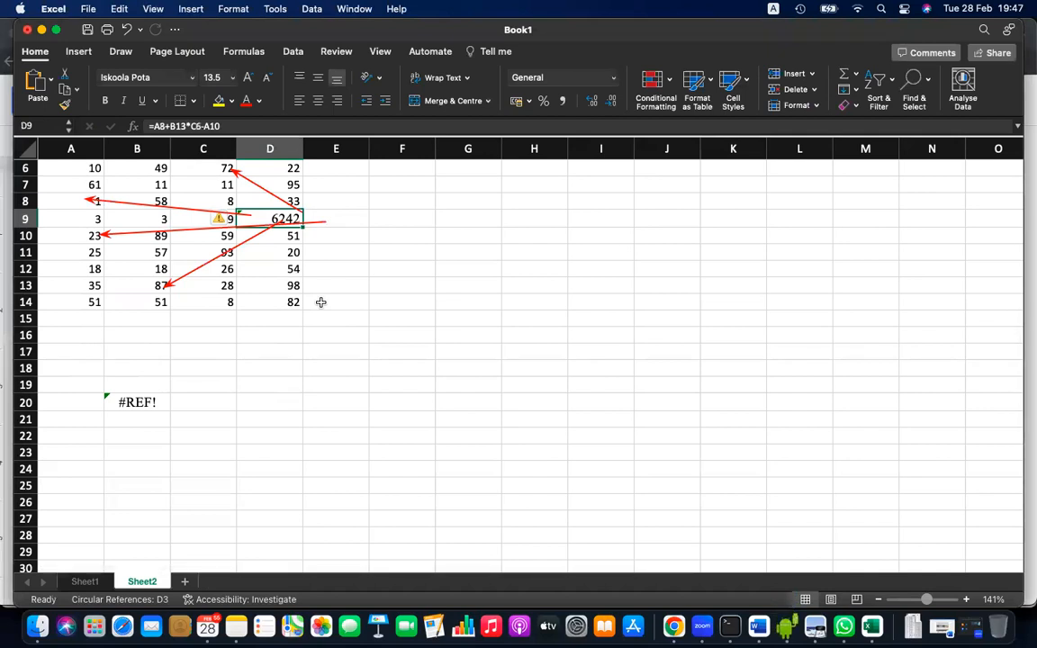
{"action": "scroll", "coordinate": [321, 301], "scroll_direction": "right", "scroll_amount": 5}
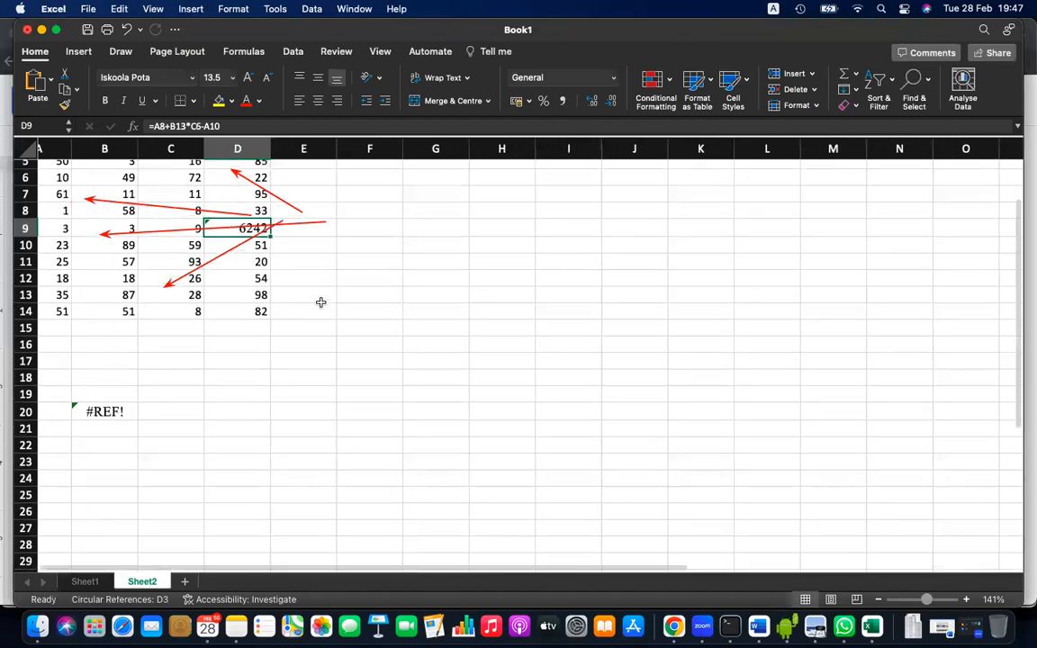
{"action": "scroll", "coordinate": [320, 301], "scroll_direction": "right", "scroll_amount": 2}
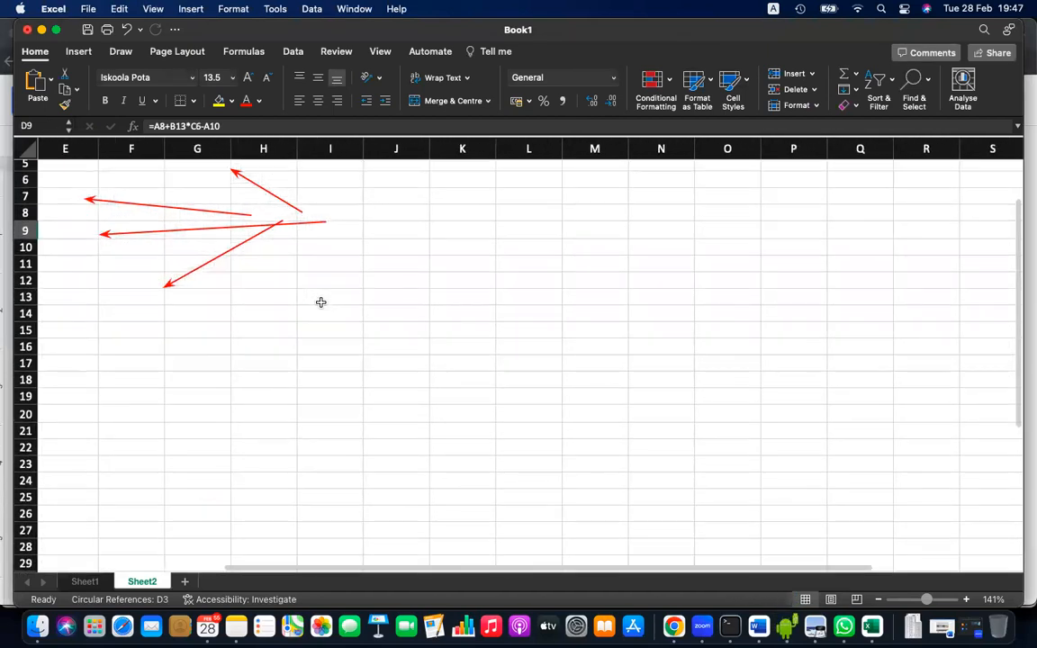
{"action": "scroll", "coordinate": [321, 301], "scroll_direction": "left", "scroll_amount": 5}
{"action": "scroll", "coordinate": [320, 301], "scroll_direction": "down", "scroll_amount": 3}
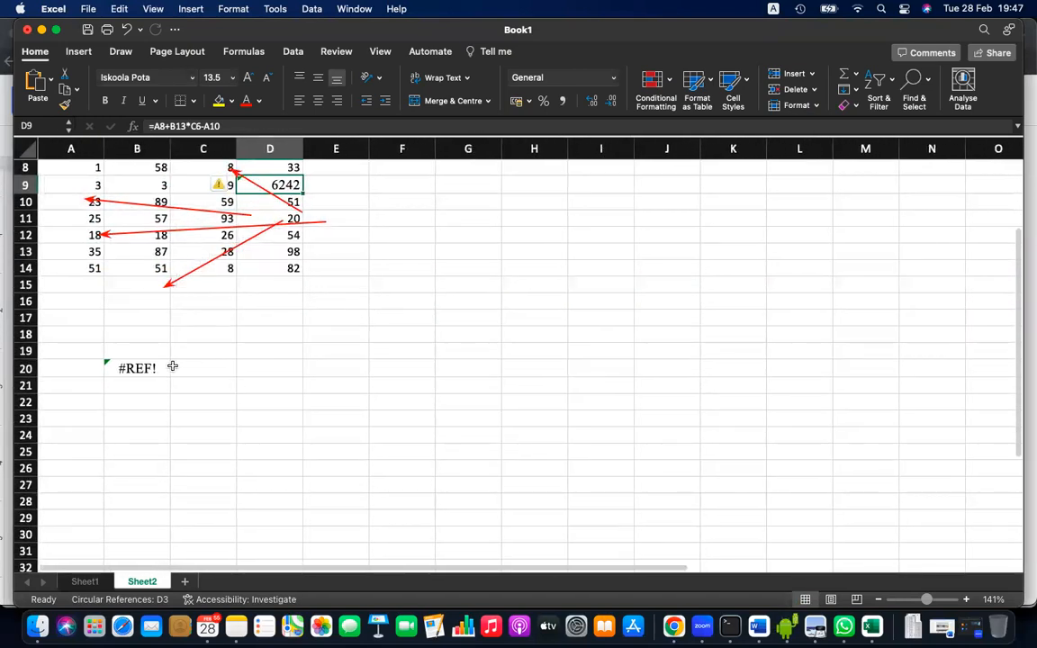
{"action": "scroll", "coordinate": [172, 366], "scroll_direction": "up", "scroll_amount": 7}
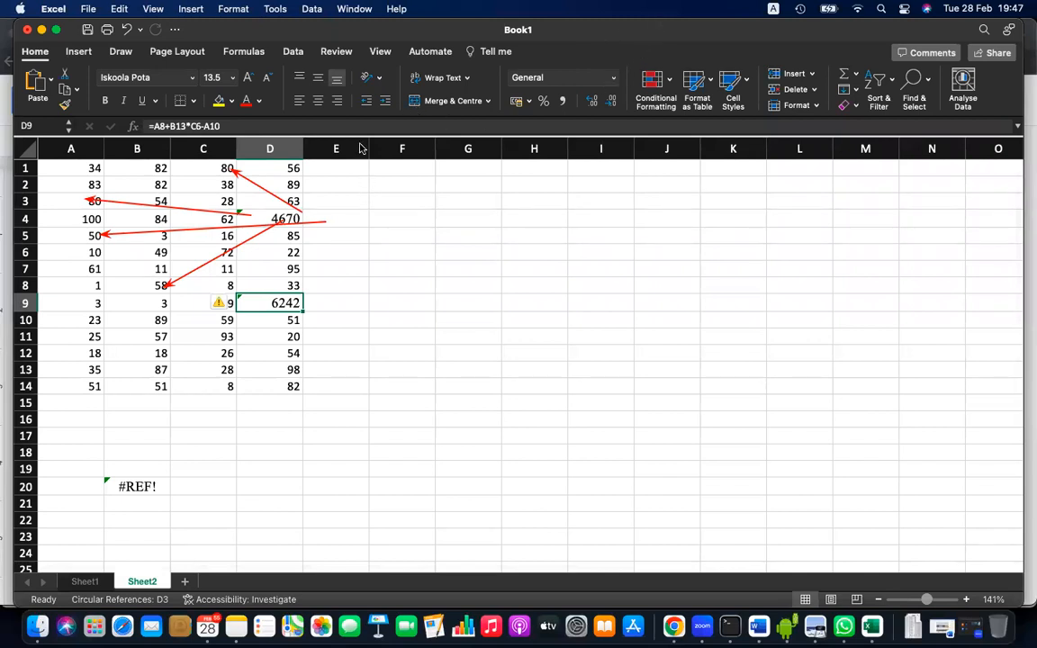
Circle D4 and B20 with the Zoom pen and sketch lines from B20 running out past column A
{"action": "mouse_move", "coordinate": [283, 197]}
{"action": "left_mouse_down"}
{"action": "mouse_move", "coordinate": [314, 210]}
{"action": "mouse_move", "coordinate": [295, 211]}
{"action": "left_mouse_up"}
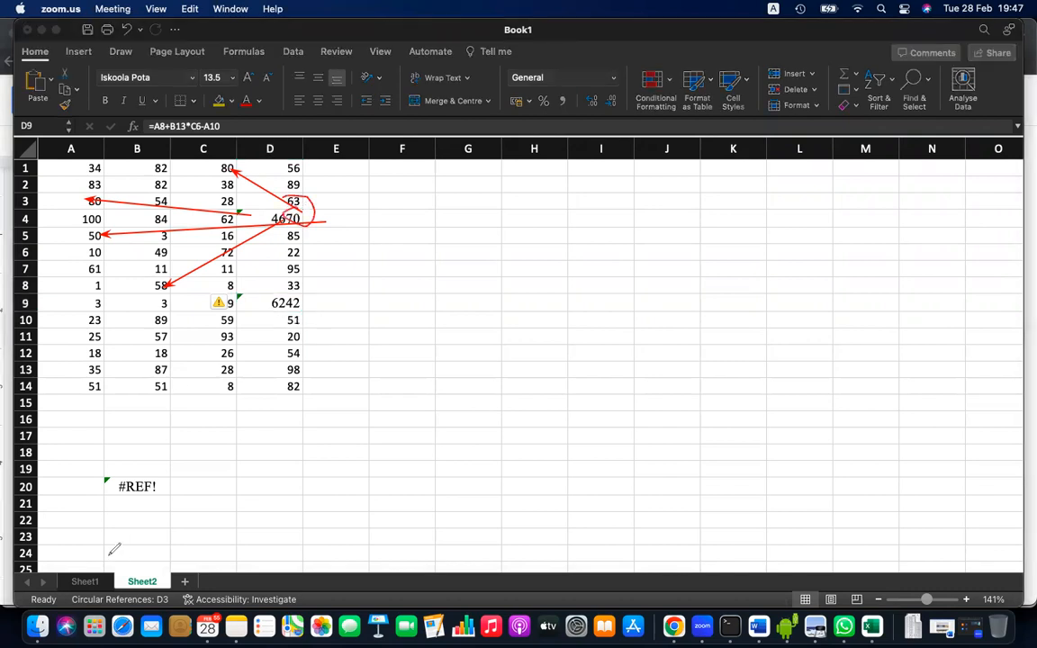
{"action": "mouse_move", "coordinate": [111, 474]}
{"action": "left_mouse_down"}
{"action": "mouse_move", "coordinate": [109, 463]}
{"action": "mouse_move", "coordinate": [5, 430]}
{"action": "mouse_move", "coordinate": [40, 450]}
{"action": "mouse_move", "coordinate": [21, 429]}
{"action": "mouse_move", "coordinate": [45, 437]}
{"action": "left_mouse_up"}
{"action": "mouse_move", "coordinate": [100, 500]}
{"action": "left_mouse_down"}
{"action": "mouse_move", "coordinate": [5, 501]}
{"action": "mouse_move", "coordinate": [14, 512]}
{"action": "left_mouse_up"}
{"action": "left_click_drag", "start_coordinate": [118, 501], "coordinate": [2, 559]}
{"action": "left_click_drag", "start_coordinate": [159, 504], "coordinate": [70, 551]}
{"action": "left_click_drag", "start_coordinate": [99, 491], "coordinate": [5, 491]}
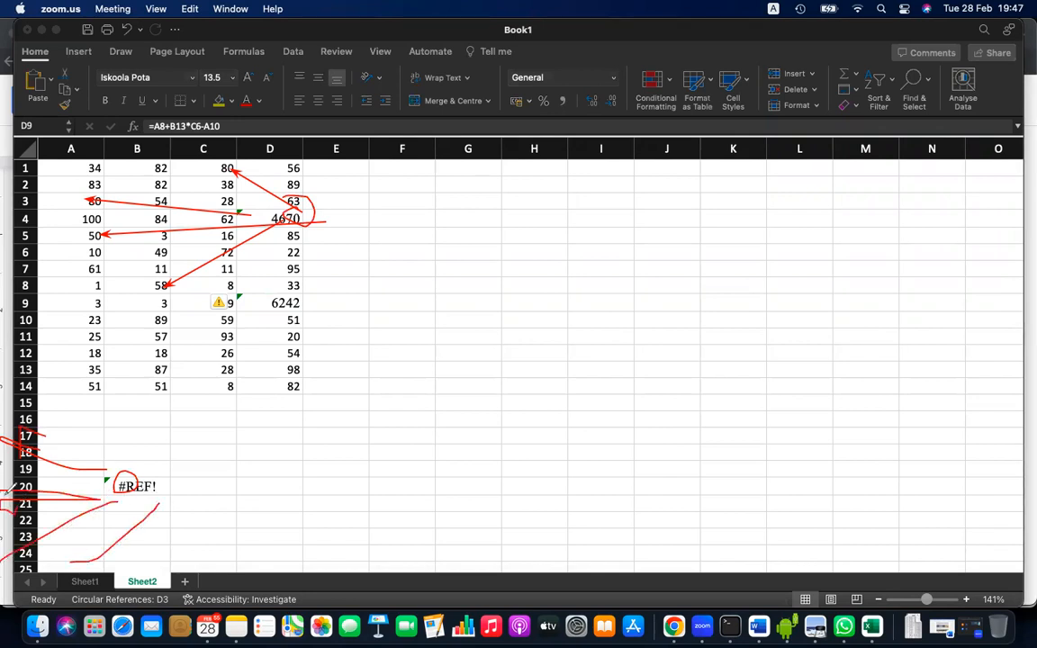
Clear all the red Zoom annotations from the worksheet and leave annotation mode
{"action": "left_click", "coordinate": [738, 138]}
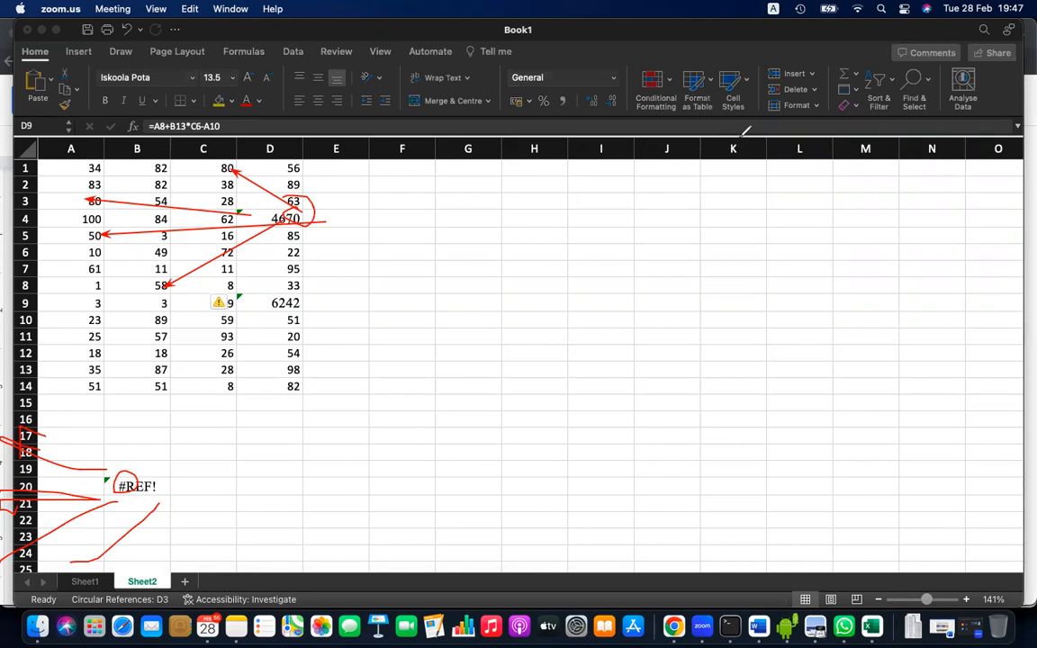
{"action": "left_click", "coordinate": [384, 137]}
{"action": "key", "text": "super+Tab"}
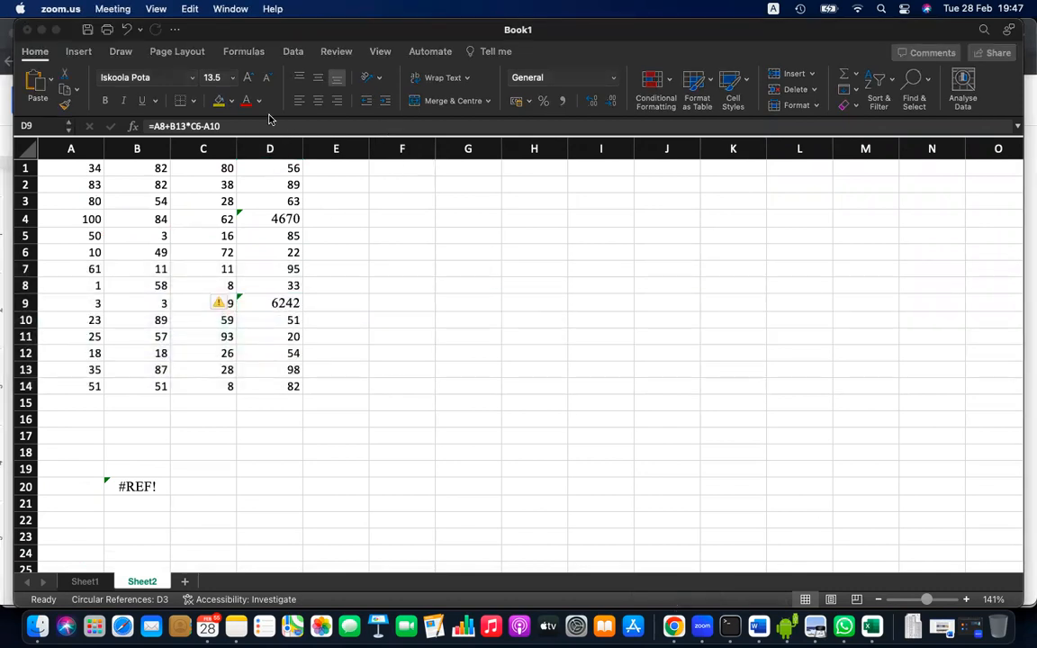
Switch to the grade 9 notes in Chrome and place the cursor at the end of the AC12 line
{"action": "left_click", "coordinate": [674, 626]}
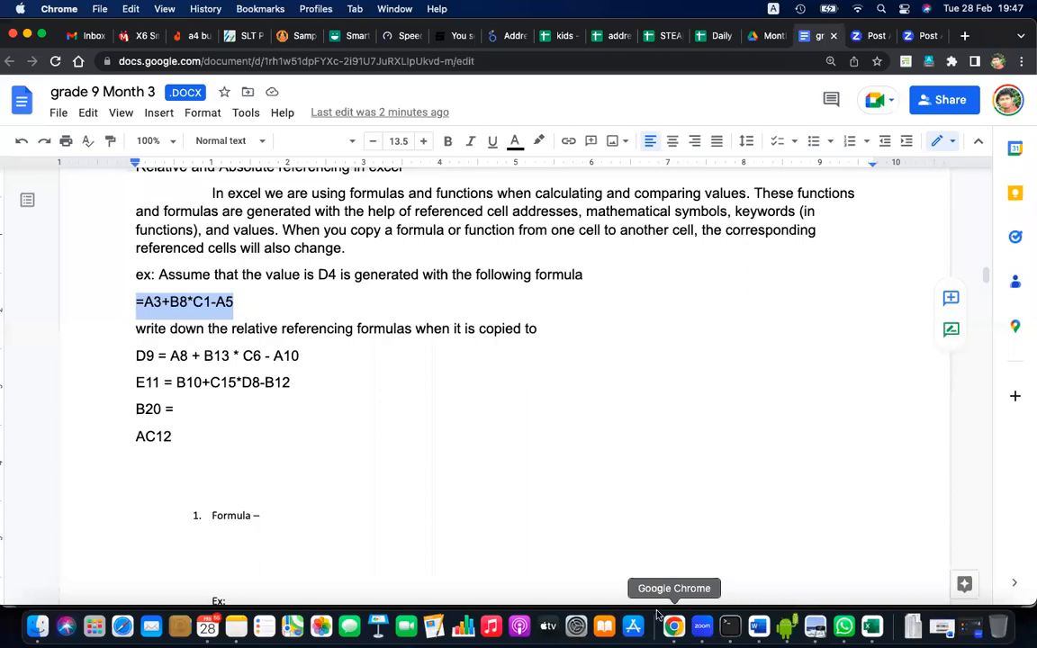
{"action": "left_click", "coordinate": [186, 431]}
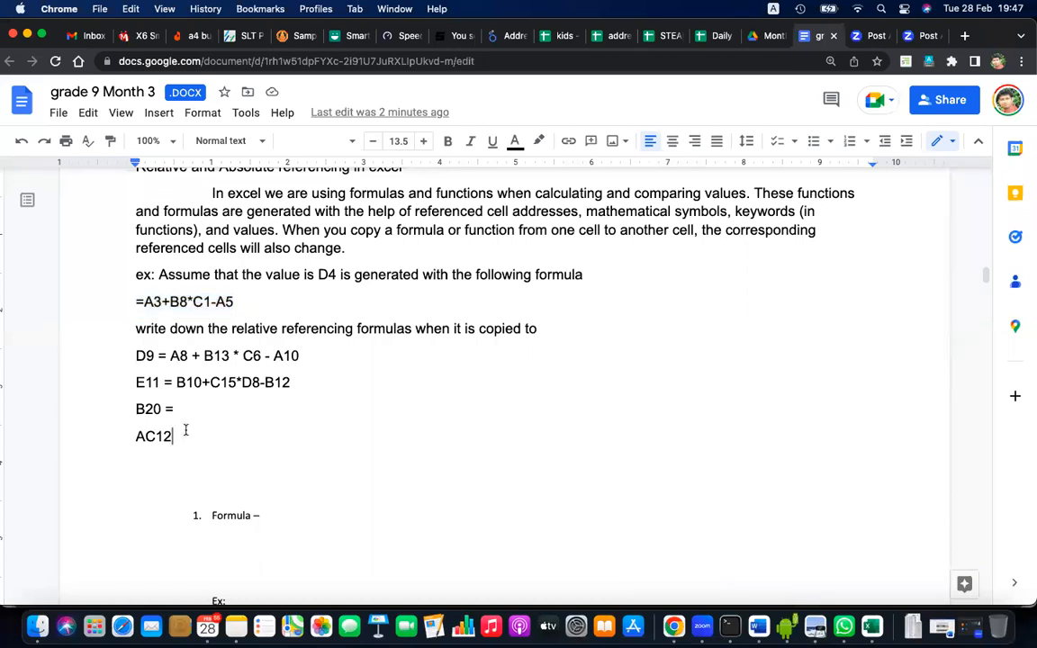
{"action": "key", "text": "super+Tab"}
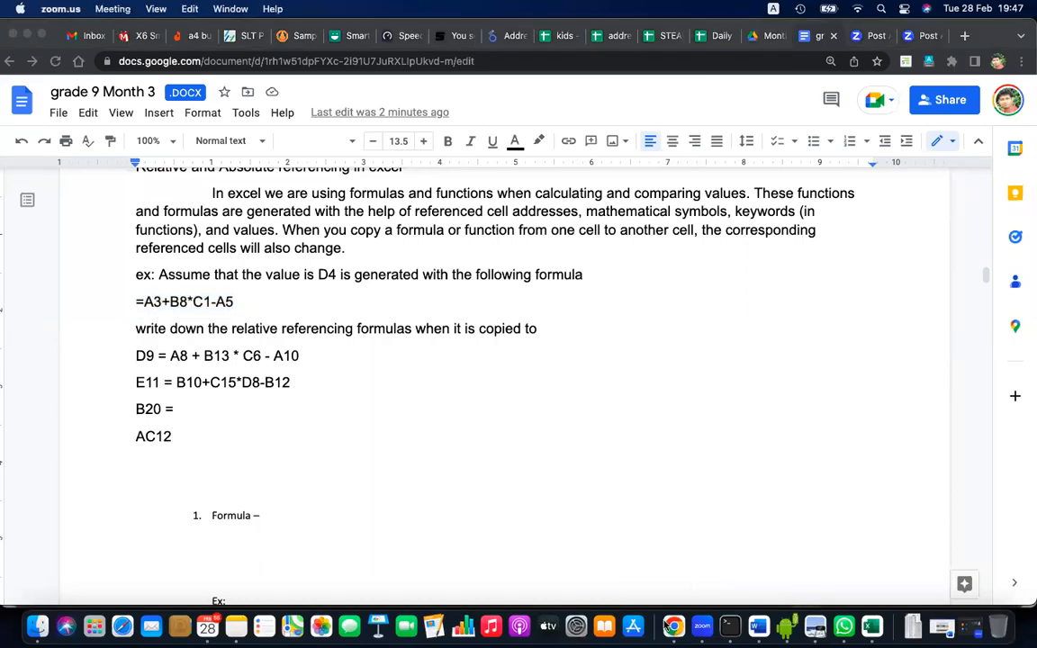
{"action": "left_click", "coordinate": [674, 625]}
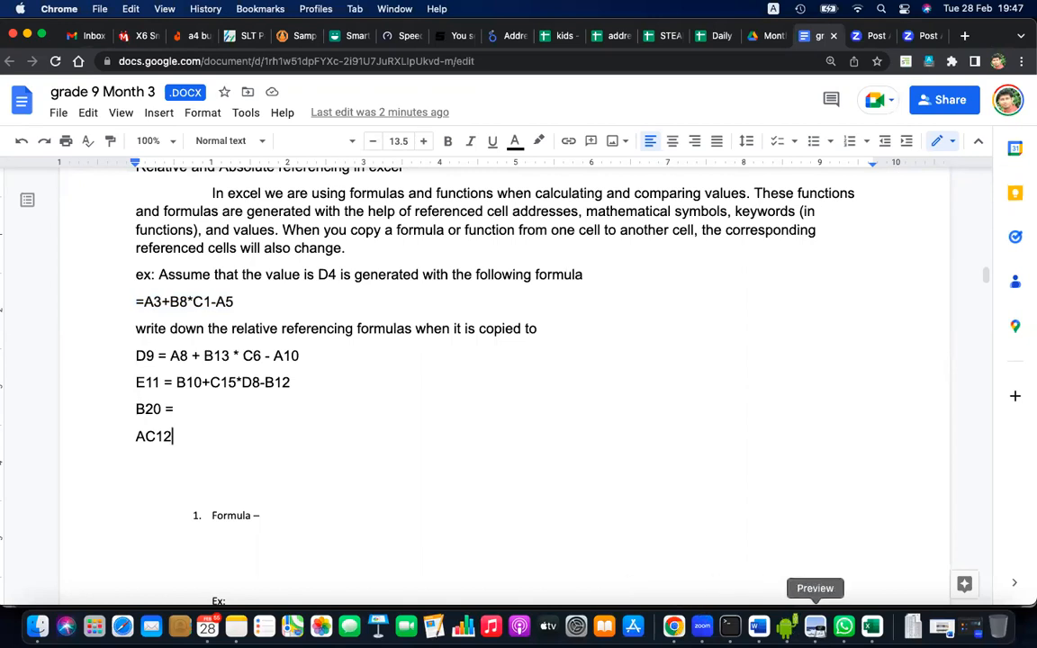
Switch to Excel and select cell AC12 on Sheet2 to show its position
{"action": "left_click", "coordinate": [871, 625]}
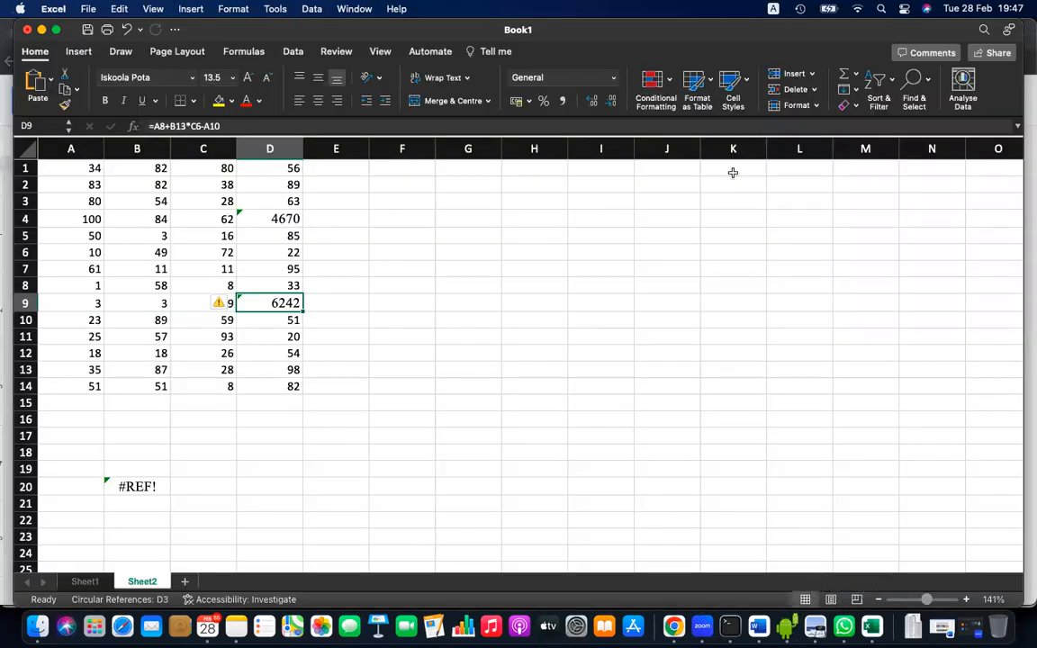
{"action": "scroll", "coordinate": [733, 169], "scroll_direction": "right", "scroll_amount": 10}
{"action": "scroll", "coordinate": [733, 169], "scroll_direction": "right", "scroll_amount": 3}
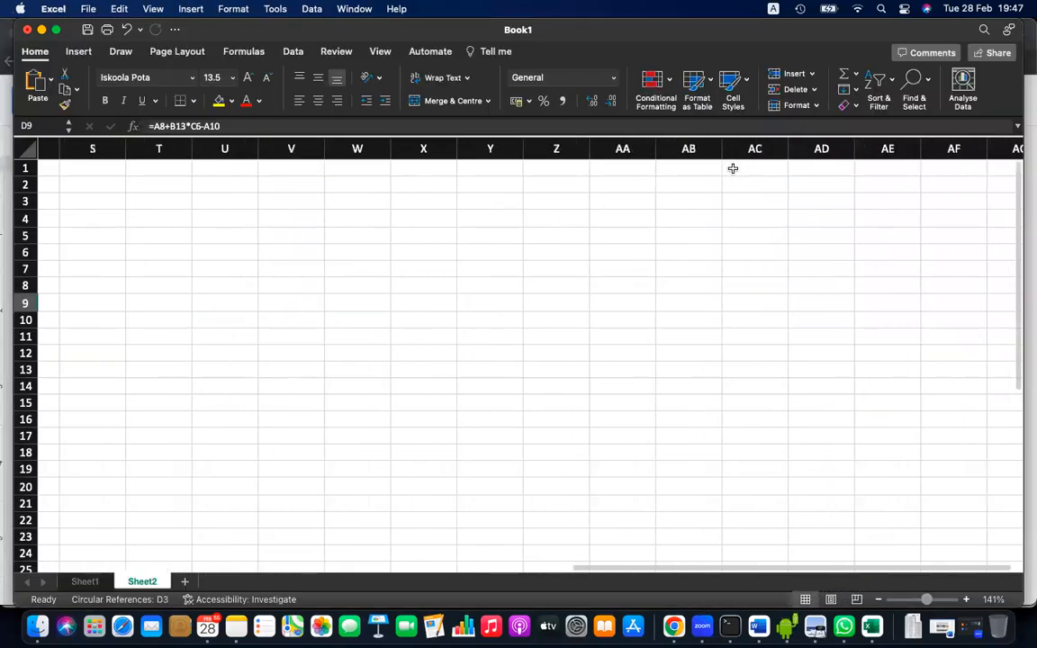
{"action": "left_click", "coordinate": [731, 164]}
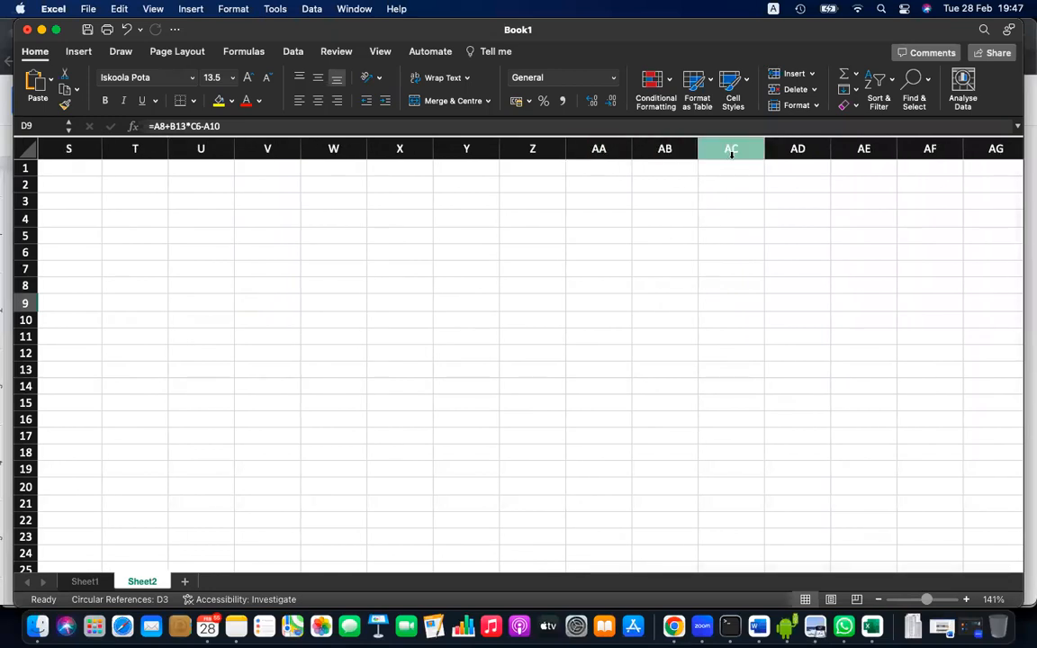
{"action": "left_click", "coordinate": [727, 304]}
{"action": "left_click", "coordinate": [727, 332]}
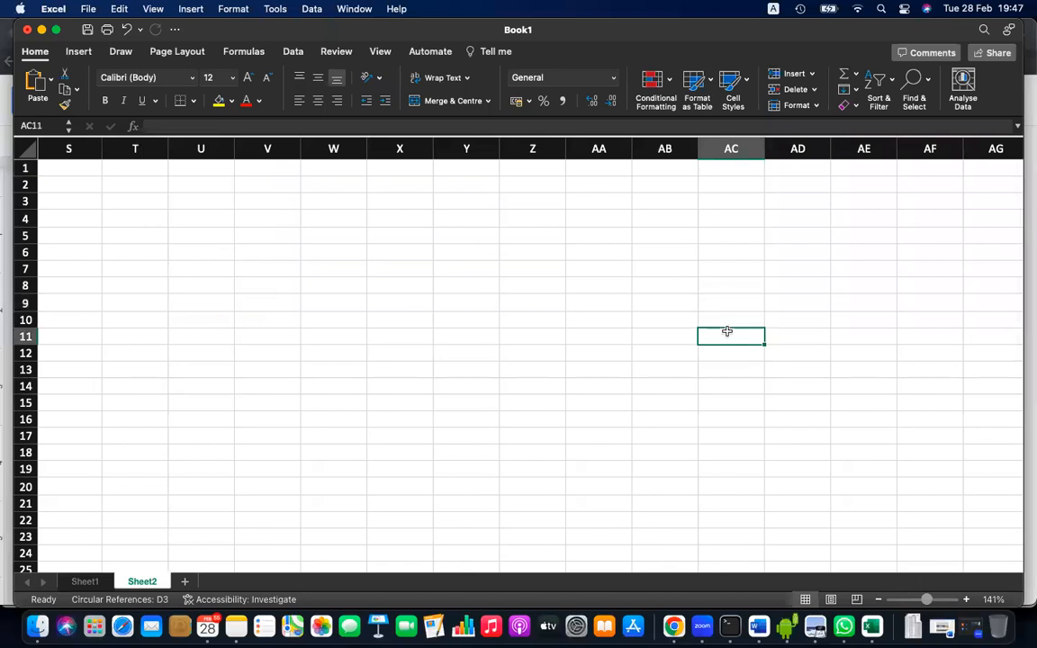
{"action": "left_click", "coordinate": [723, 354]}
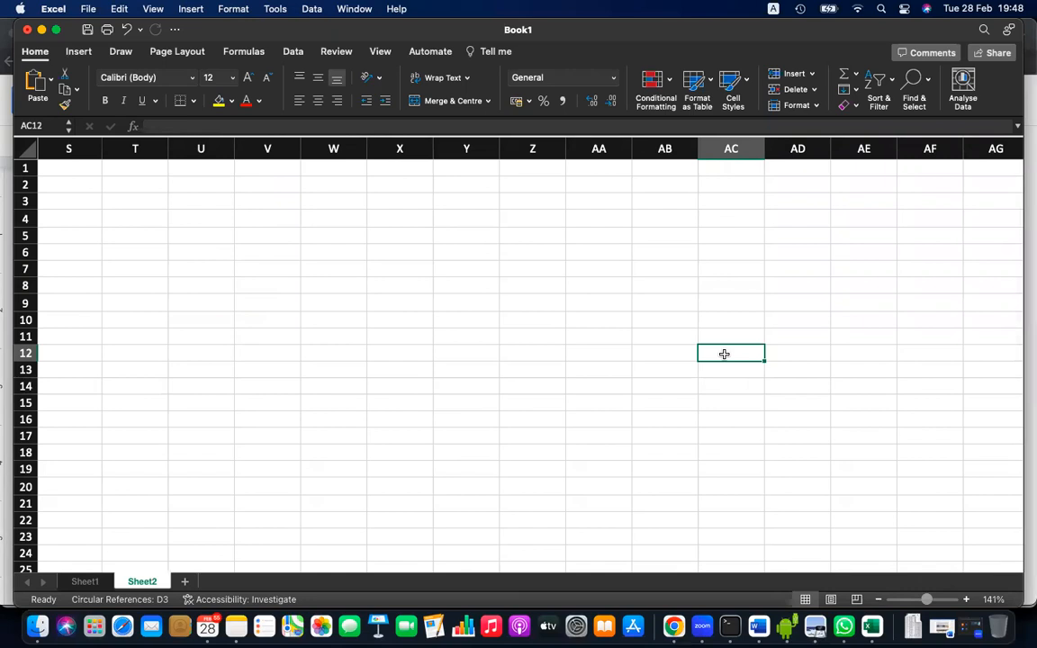
{"action": "scroll", "coordinate": [724, 353], "scroll_direction": "left", "scroll_amount": 1}
Switch to the notes and complete the AC12 line as "AC12 = A11 + B18* C9 - A13"
{"action": "key", "text": "super+Tab"}
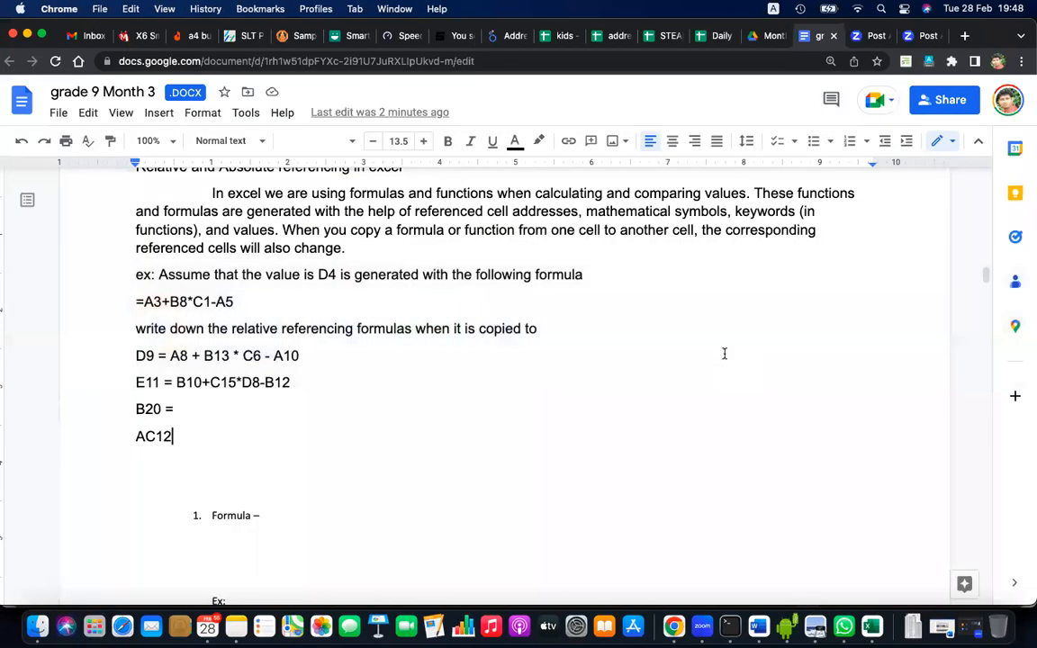
{"action": "type", "text": "="}
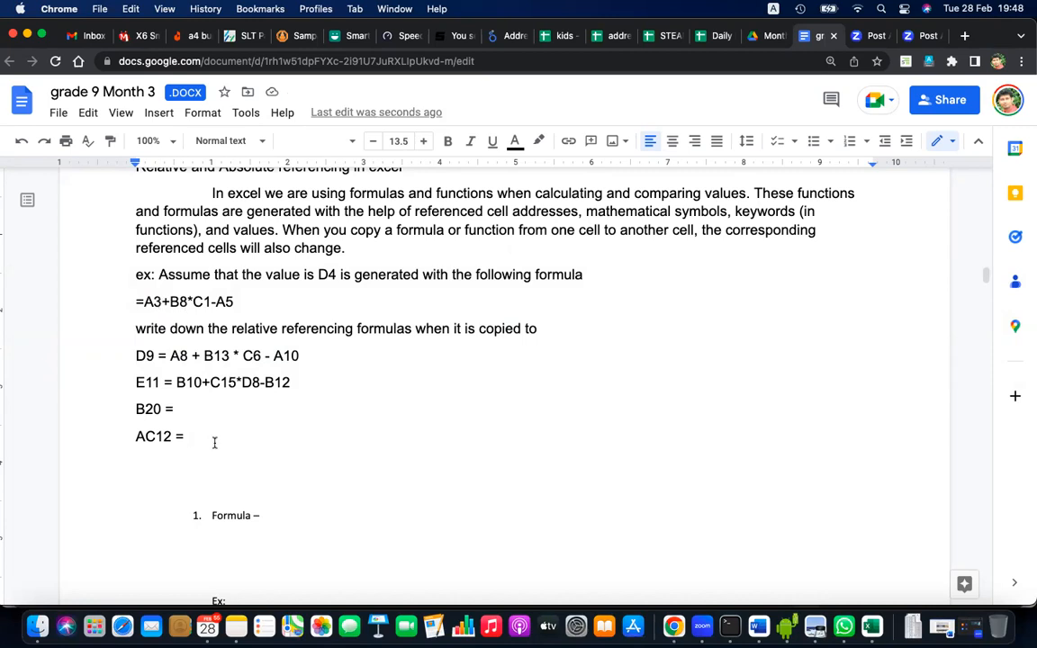
{"action": "type", "text": "A11 + B18+"}
{"action": "key", "text": "BackSpace"}
{"action": "type", "text": "* C9 "}
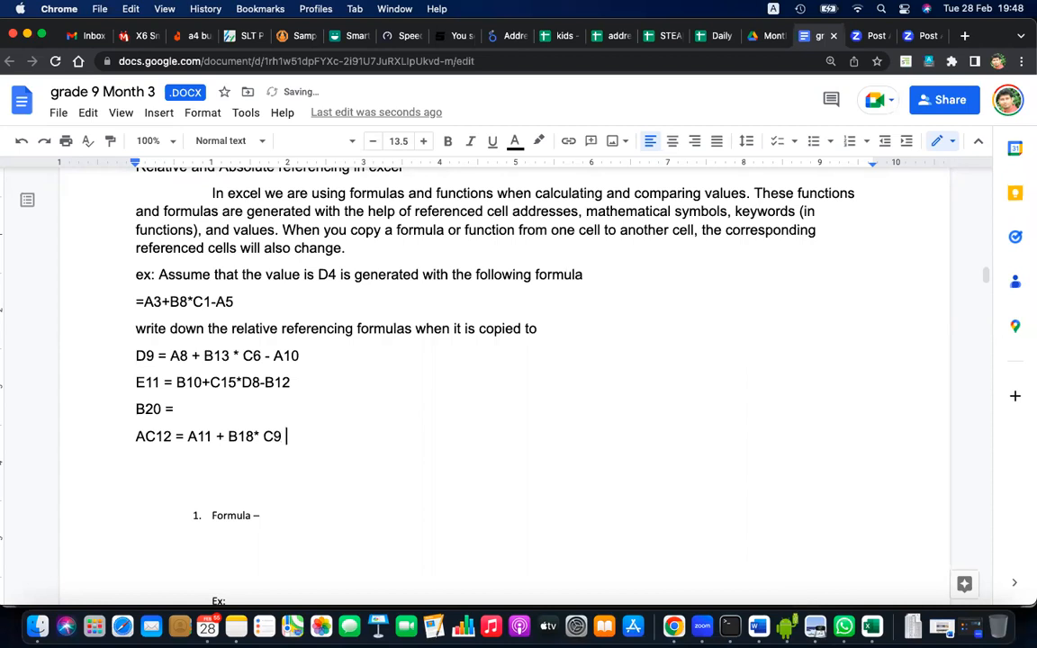
{"action": "type", "text": "- A13"}
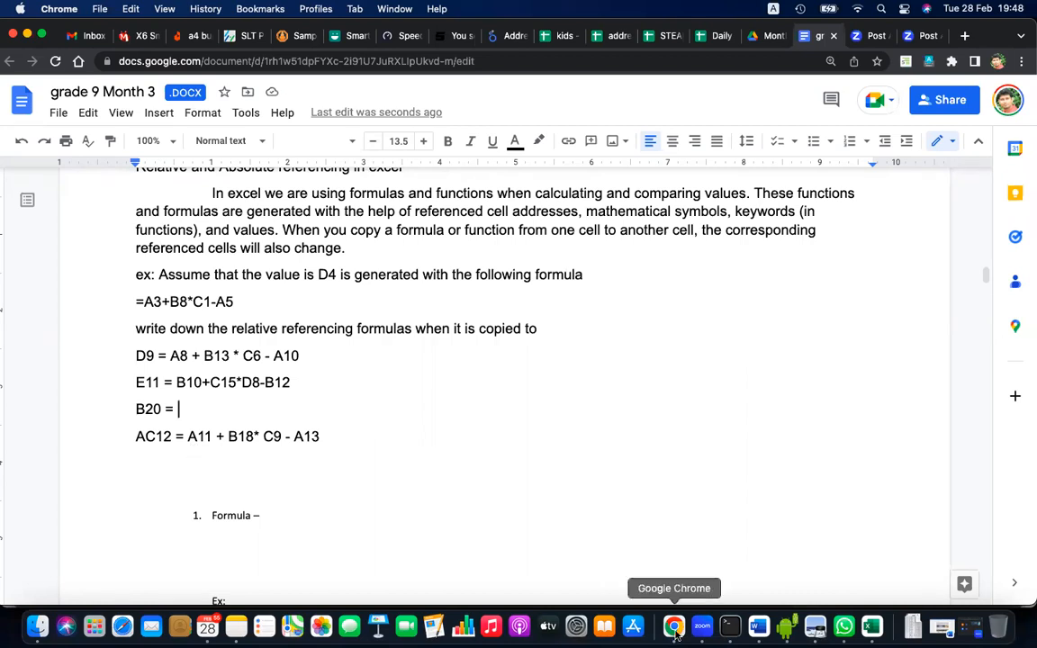
Switch to Excel and step cell by cell along row 2 from D2 to AC2 to count the column shift
{"action": "left_click", "coordinate": [873, 628]}
{"action": "scroll", "coordinate": [385, 397], "scroll_direction": "left", "scroll_amount": 15}
{"action": "left_click", "coordinate": [282, 187]}
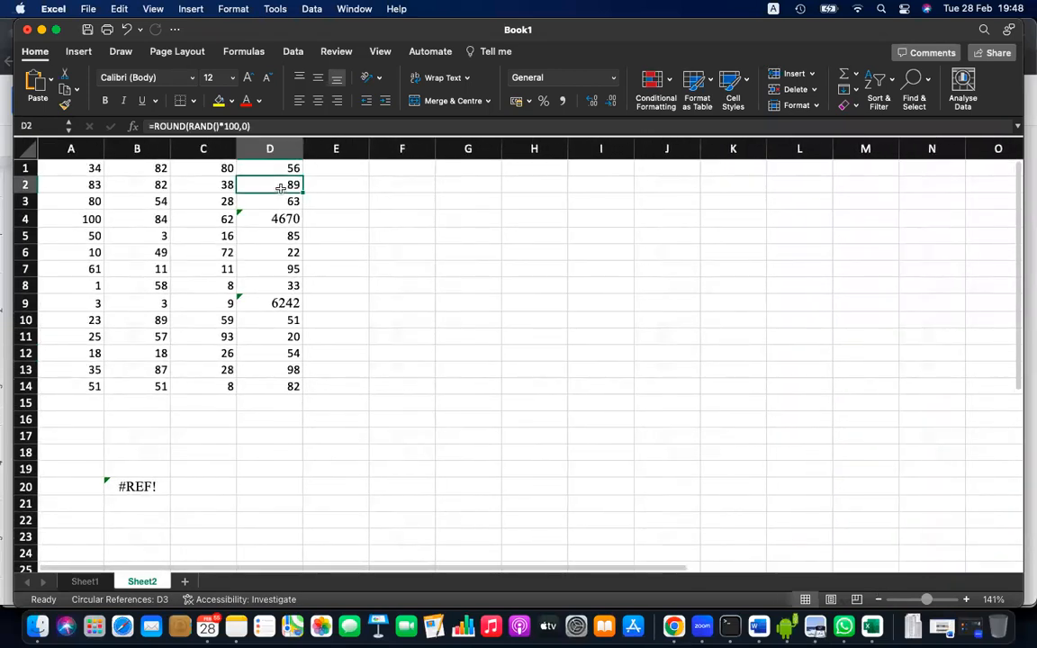
{"action": "key", "text": "Right"}
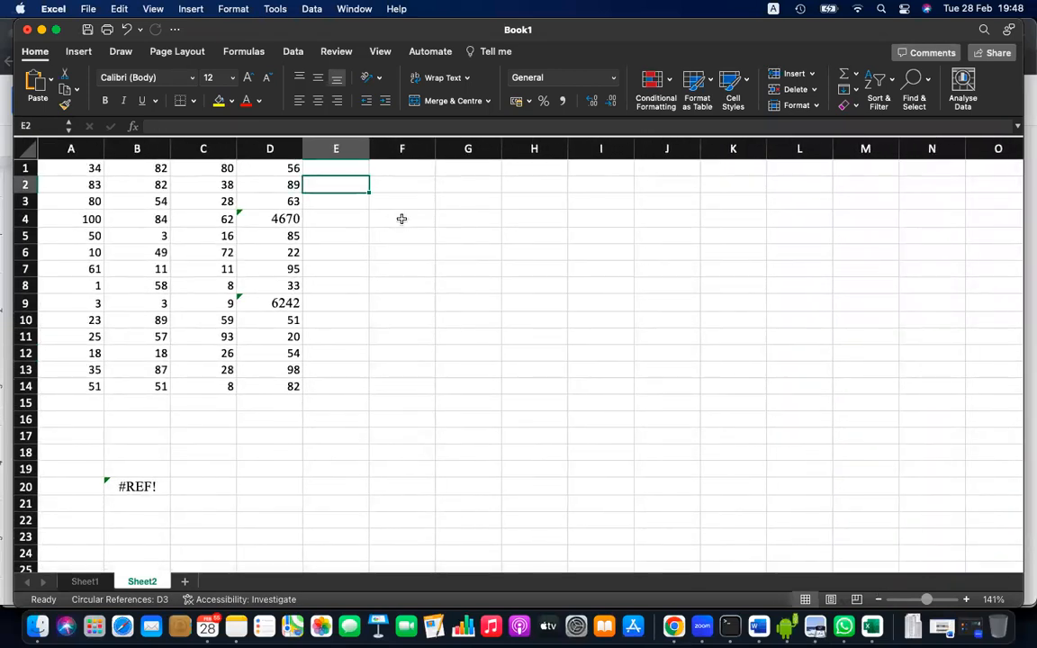
{"action": "key", "text": "Right"}
{"action": "key", "text": "Right"}
{"action": "key", "text": "Right"}
{"action": "key", "text": "Right"}
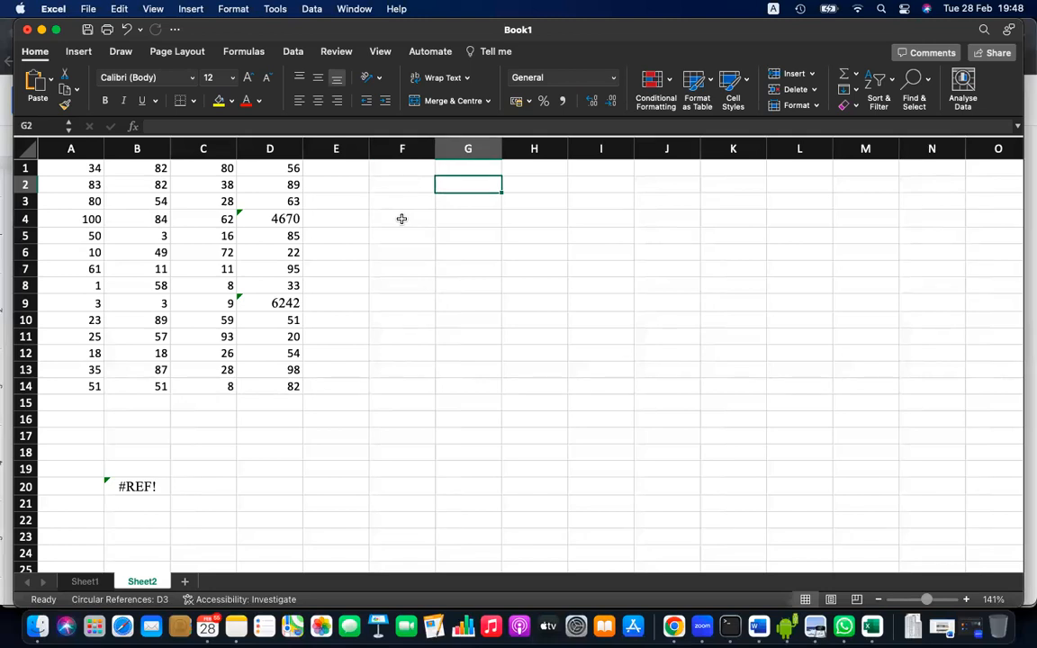
{"action": "key", "text": "Right"}
{"action": "key", "text": "Right"}
{"action": "key", "text": "Right"}
{"action": "key", "text": "Right"}
{"action": "key", "text": "Right"}
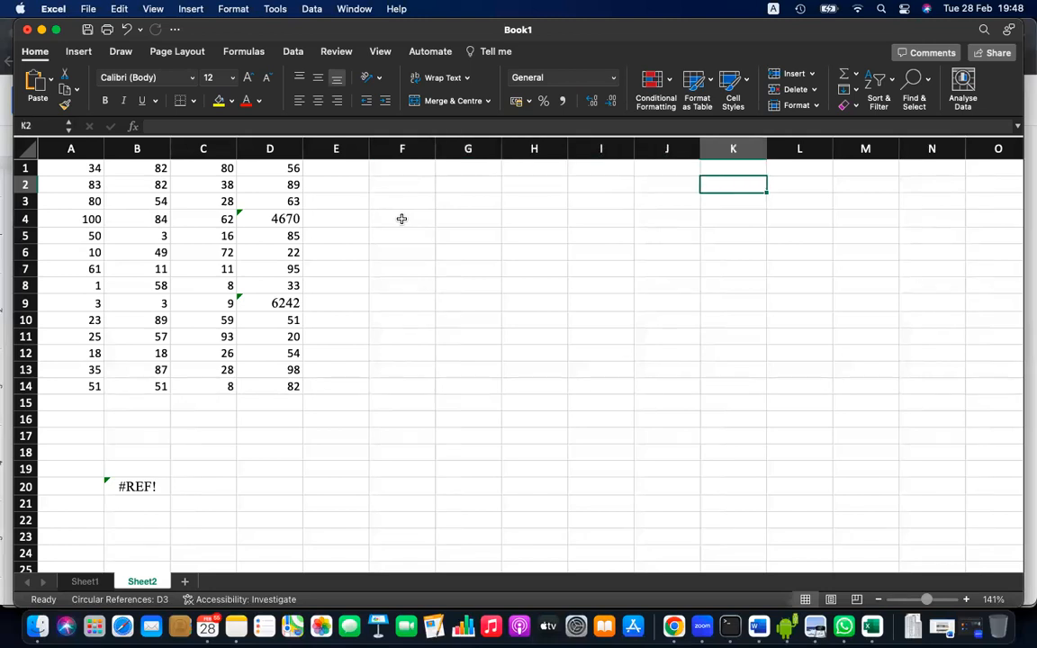
{"action": "key", "text": "Right"}
{"action": "key", "text": "Right"}
{"action": "key", "text": "Right"}
{"action": "key", "text": "Right"}
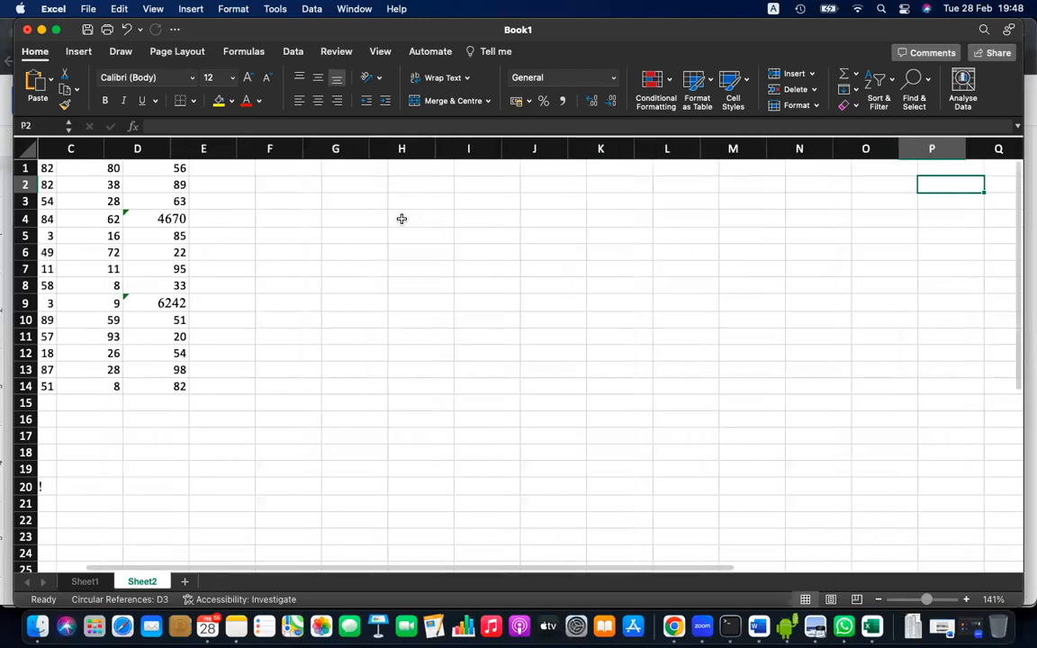
{"action": "key", "text": "Right"}
{"action": "key", "text": "Right"}
{"action": "key", "text": "Right"}
{"action": "key", "text": "Right"}
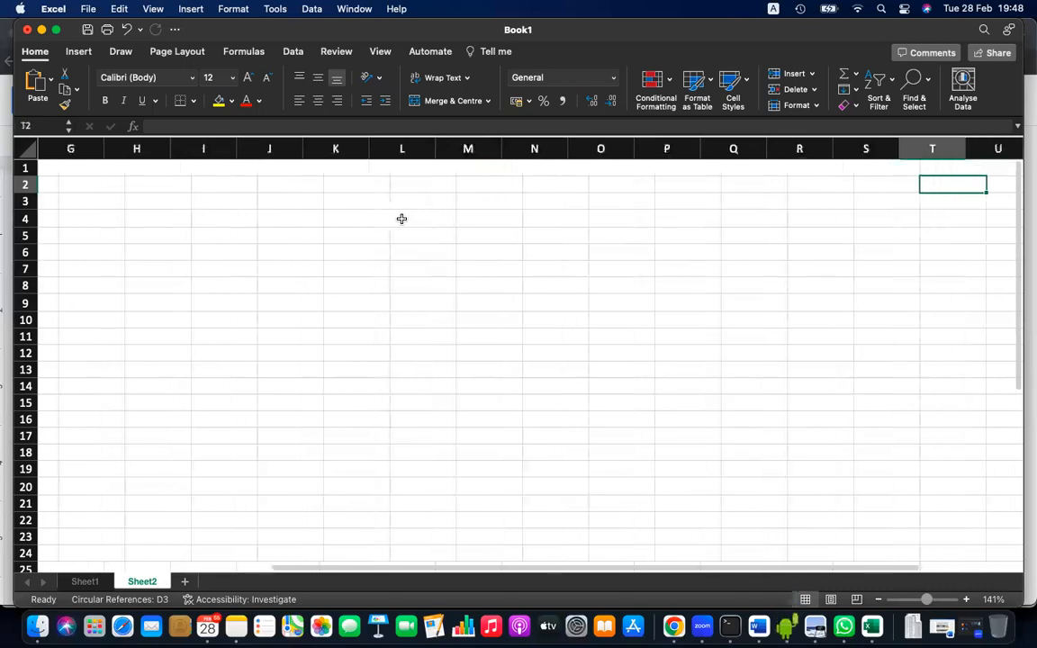
{"action": "key", "text": "Right"}
{"action": "key", "text": "Right"}
{"action": "key", "text": "Right"}
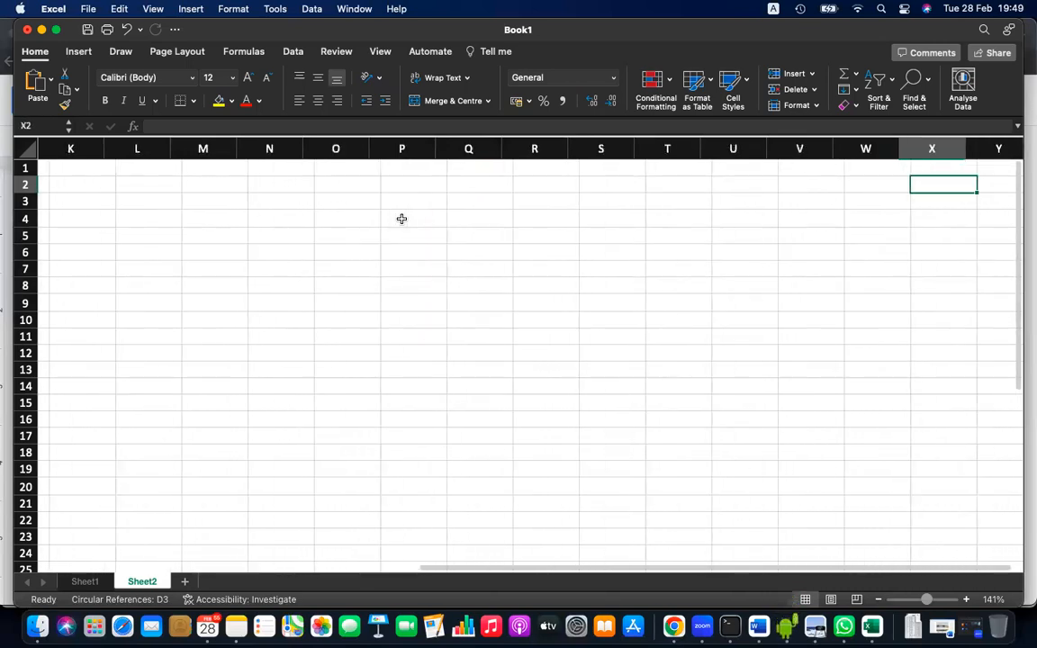
{"action": "key", "text": "Right"}
{"action": "key", "text": "Right"}
{"action": "key", "text": "Right"}
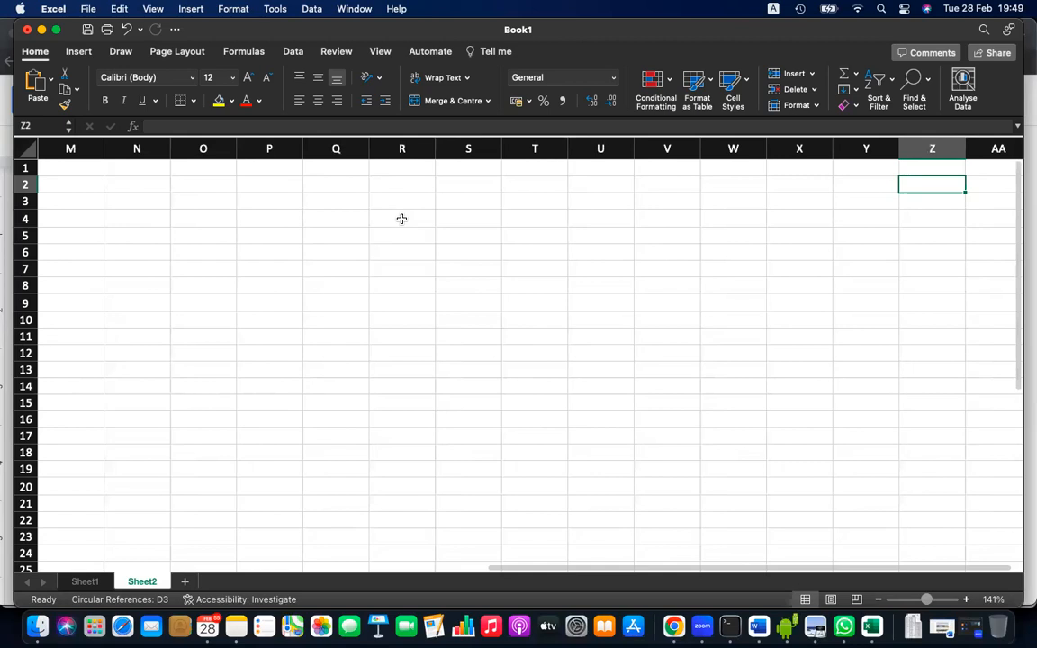
{"action": "key", "text": "Right"}
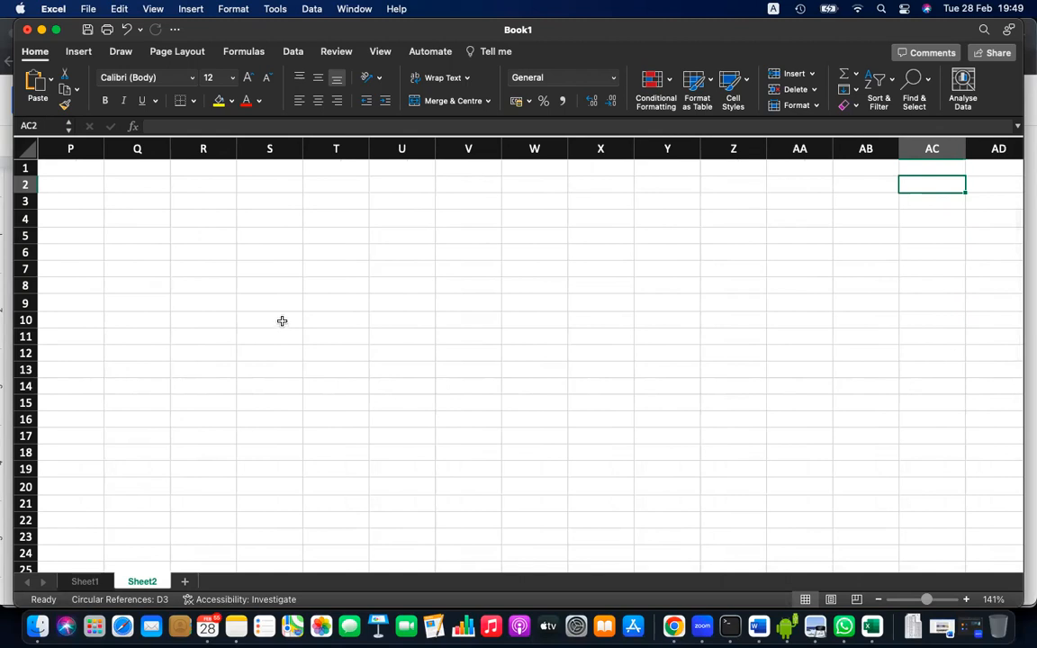
Return to D4's area on the worksheet, and review the source formula and copied examples in the Chrome notes
{"action": "scroll", "coordinate": [282, 321], "scroll_direction": "left", "scroll_amount": 15}
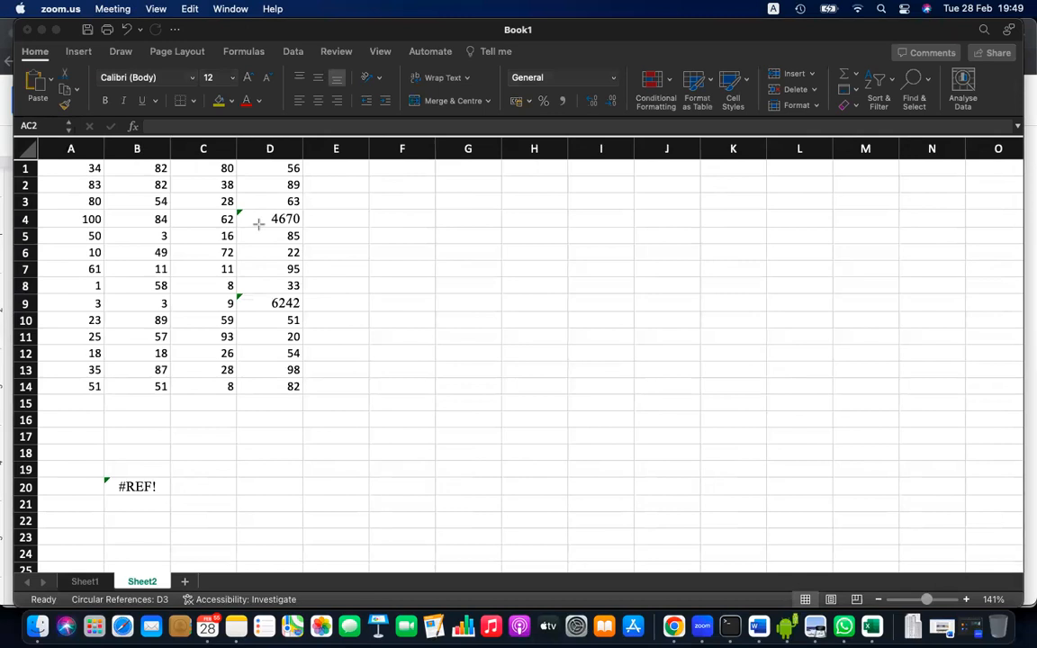
{"action": "left_click", "coordinate": [312, 221]}
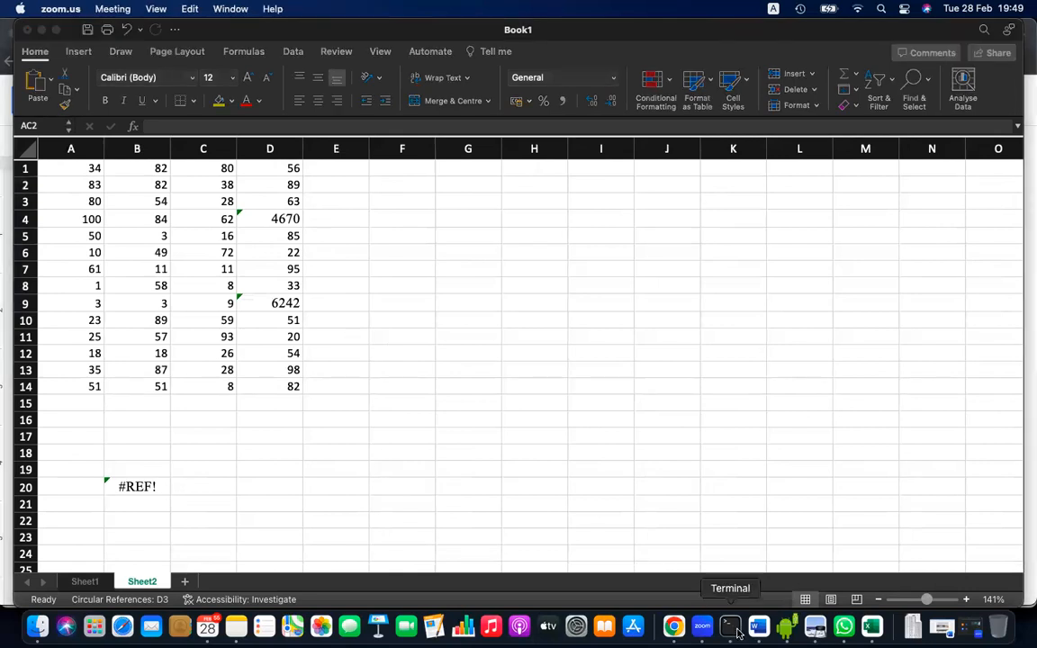
{"action": "left_click", "coordinate": [871, 627]}
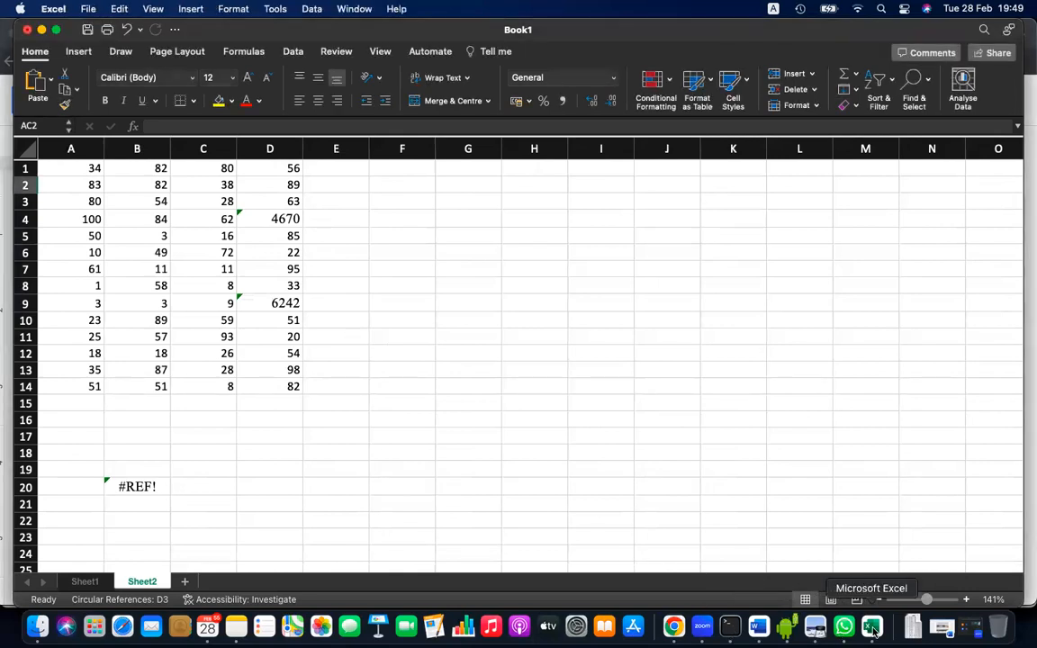
{"action": "left_click", "coordinate": [759, 628]}
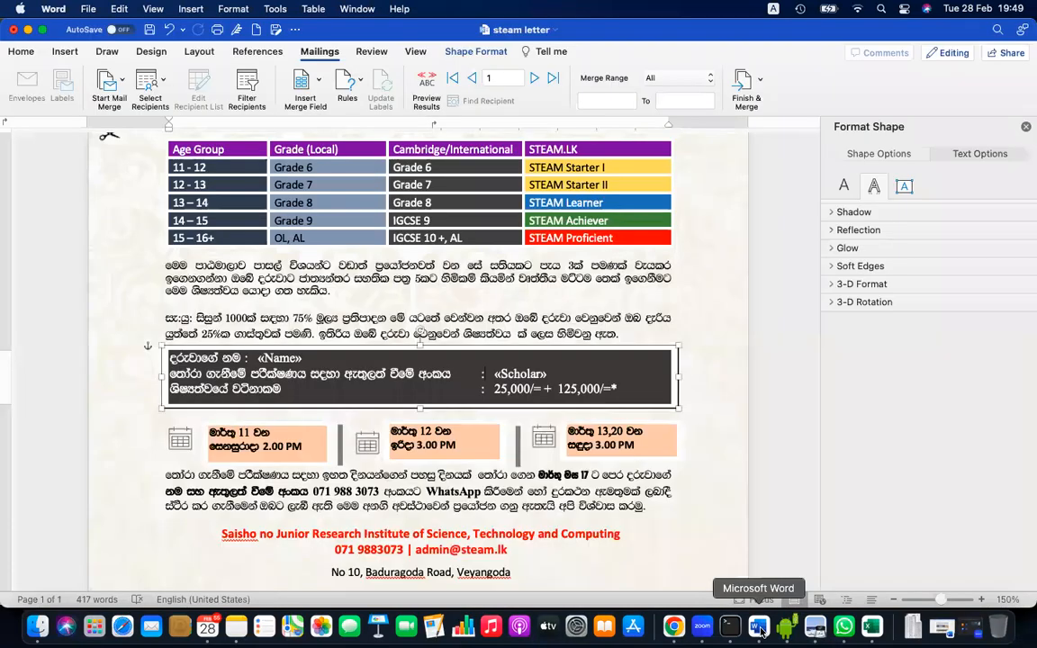
{"action": "left_click", "coordinate": [673, 627]}
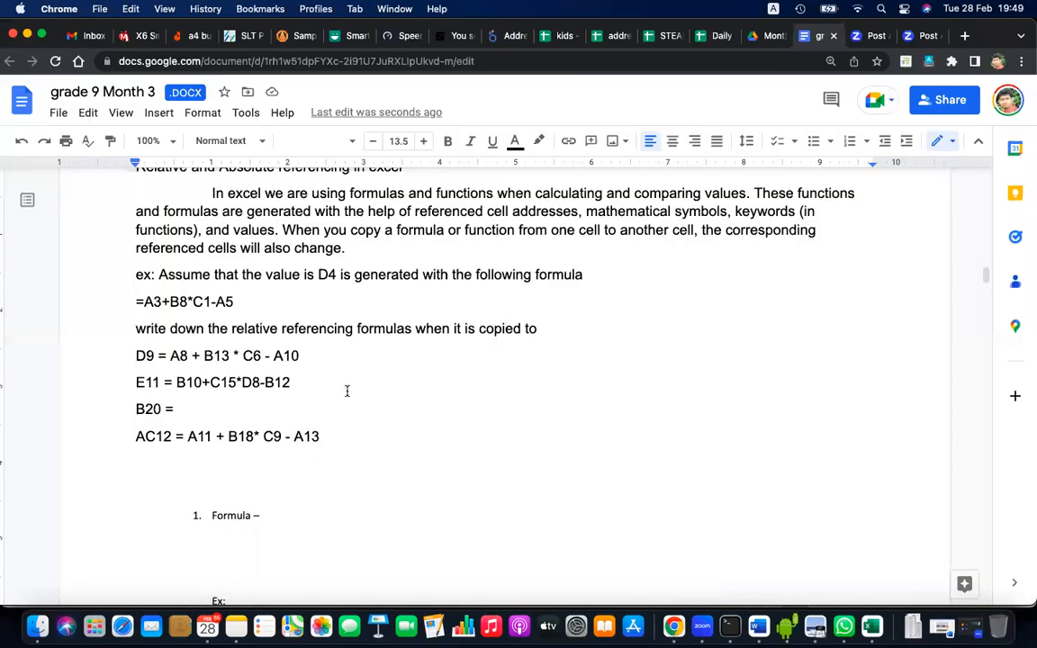
Switch to Excel and draw red Zoom annotation arrows from D4 to cells A3, B8, C1 and A5
{"action": "left_click", "coordinate": [872, 627]}
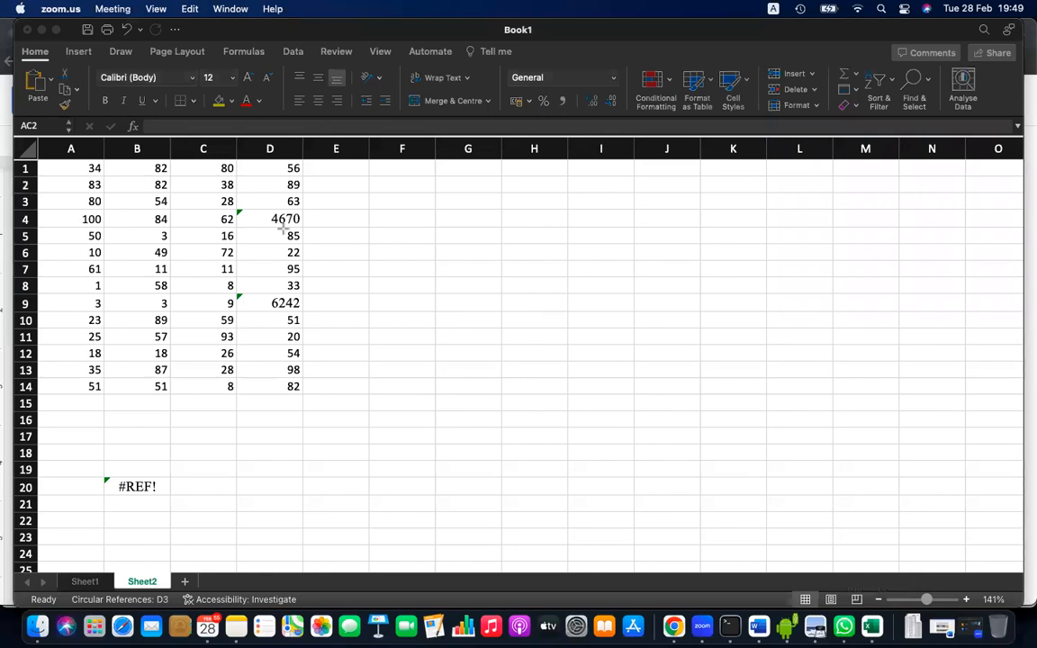
{"action": "left_click_drag", "start_coordinate": [285, 218], "coordinate": [99, 201]}
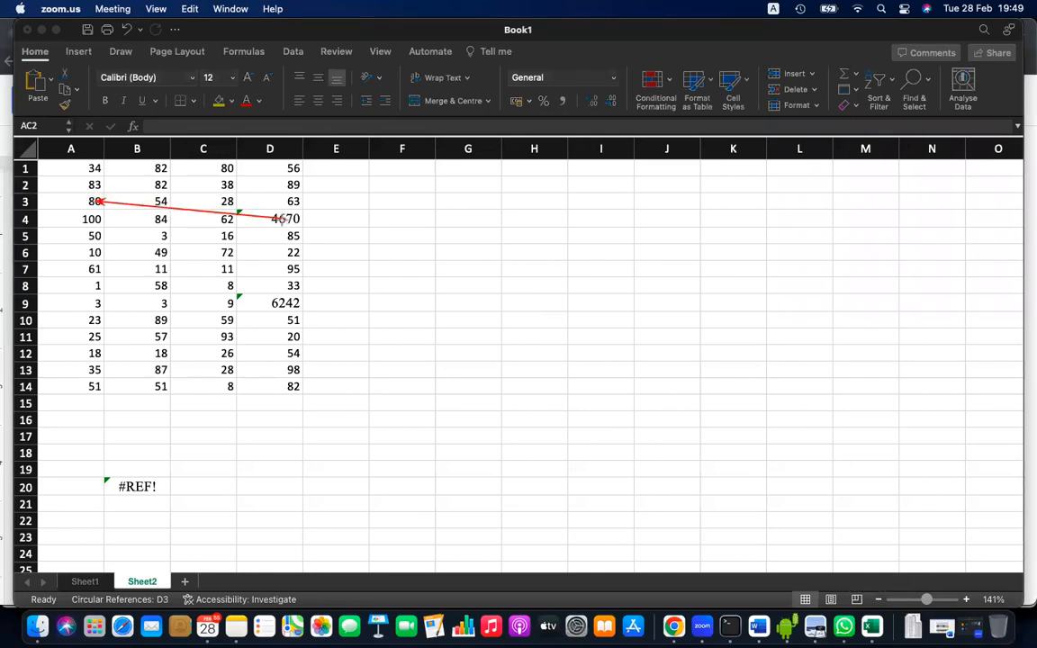
{"action": "mouse_move", "coordinate": [281, 220]}
{"action": "left_mouse_down"}
{"action": "mouse_move", "coordinate": [216, 229]}
{"action": "mouse_move", "coordinate": [156, 284]}
{"action": "left_mouse_up"}
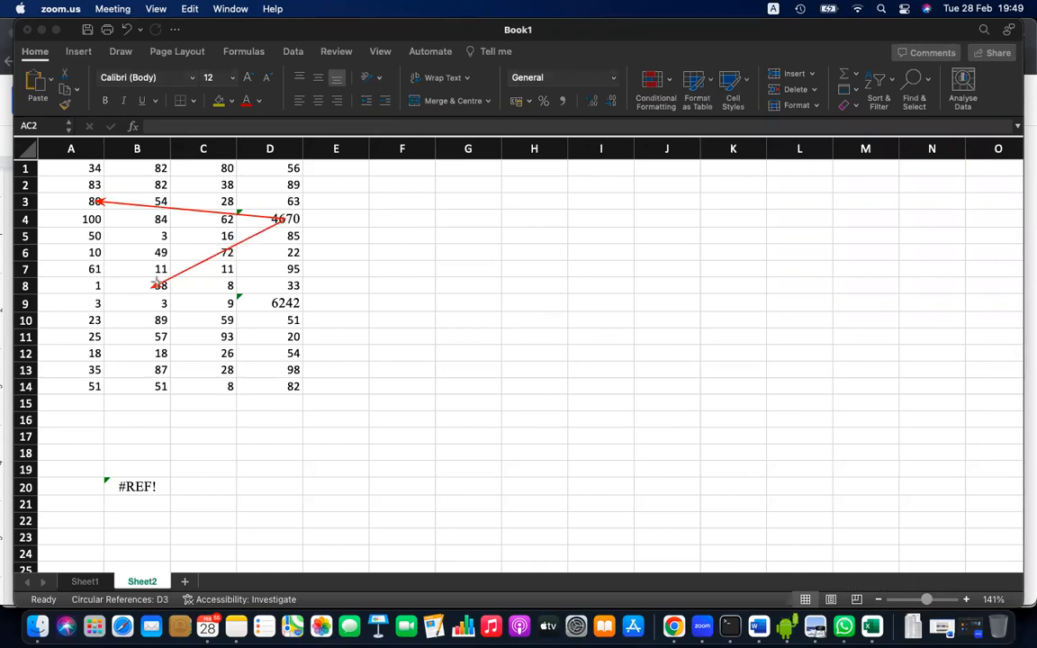
{"action": "left_click_drag", "start_coordinate": [281, 219], "coordinate": [225, 168]}
{"action": "mouse_move", "coordinate": [280, 218]}
{"action": "left_mouse_down"}
{"action": "mouse_move", "coordinate": [149, 216]}
{"action": "mouse_move", "coordinate": [128, 241]}
{"action": "mouse_move", "coordinate": [90, 235]}
{"action": "left_mouse_up"}
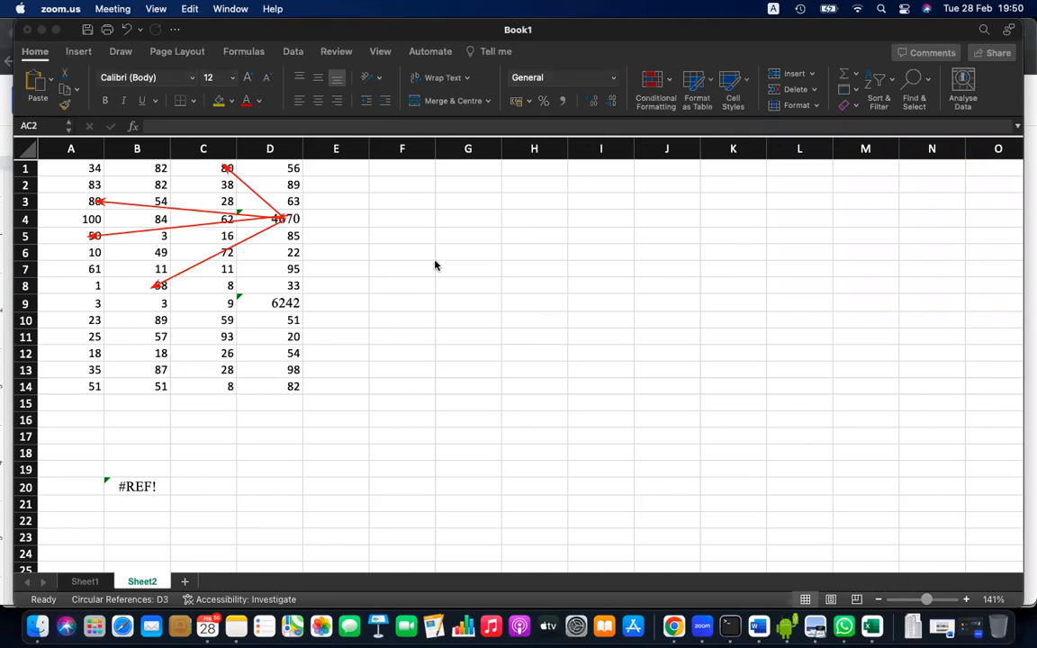
Line up worksheet cell AC12 with the starting point of the red annotation arrows and select that cell
{"action": "scroll", "coordinate": [435, 266], "scroll_direction": "right", "scroll_amount": 2}
{"action": "scroll", "coordinate": [435, 266], "scroll_direction": "right", "scroll_amount": 10}
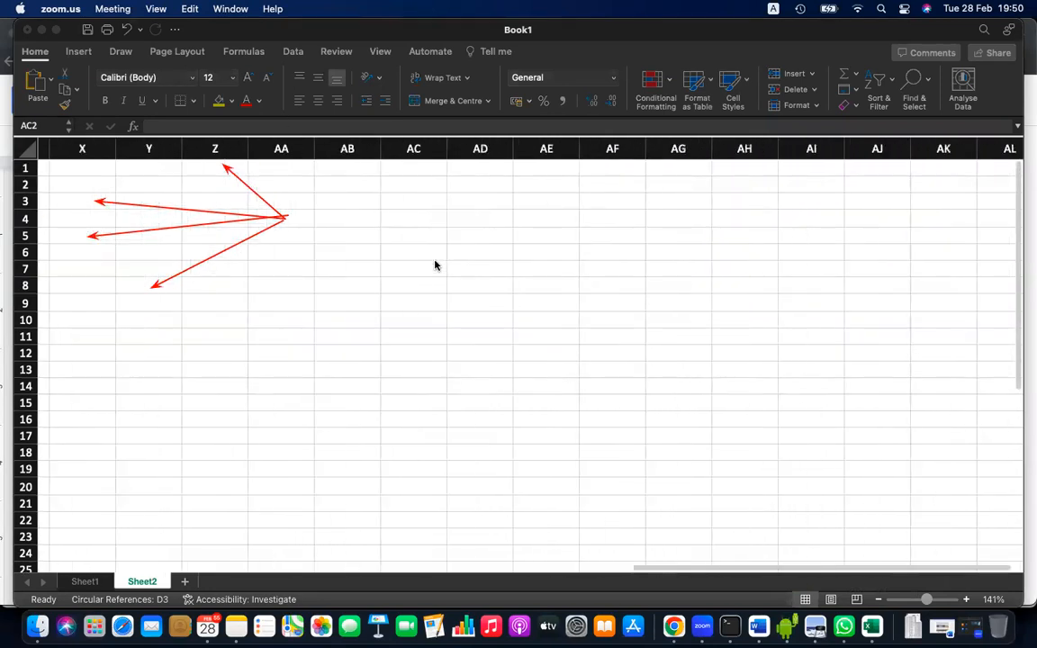
{"action": "scroll", "coordinate": [434, 265], "scroll_direction": "right", "scroll_amount": 2}
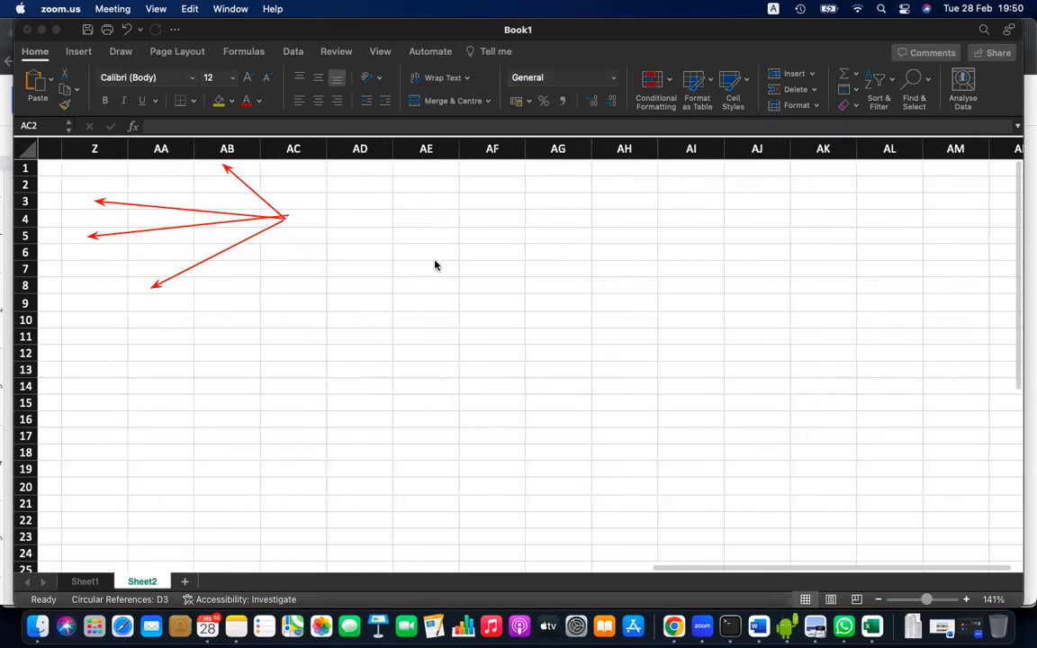
{"action": "scroll", "coordinate": [435, 266], "scroll_direction": "down", "scroll_amount": 6}
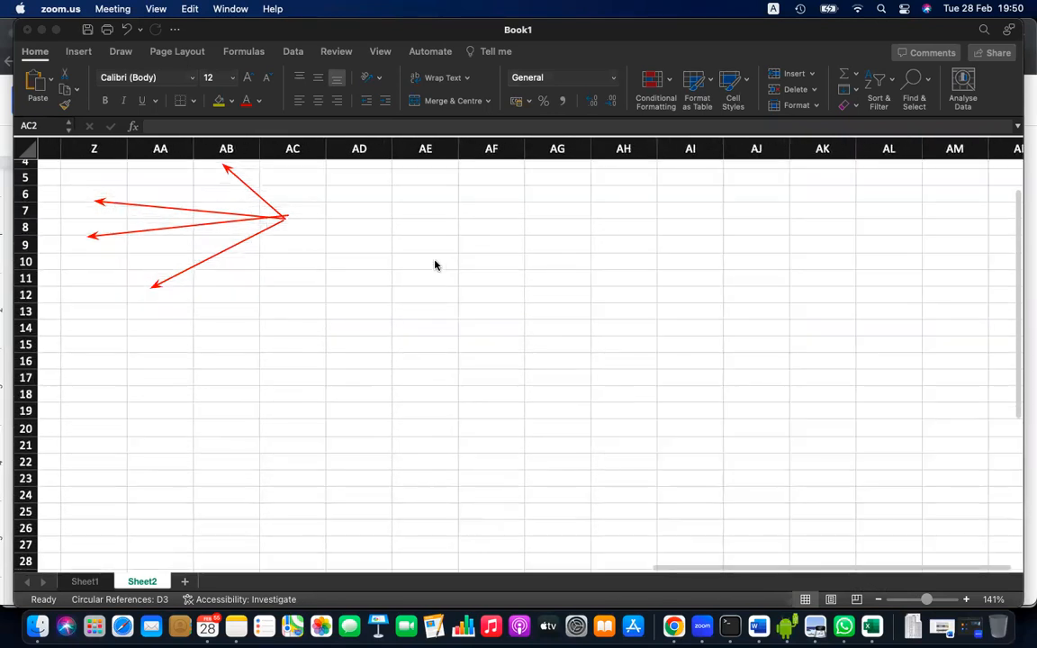
{"action": "scroll", "coordinate": [434, 266], "scroll_direction": "down", "scroll_amount": 2}
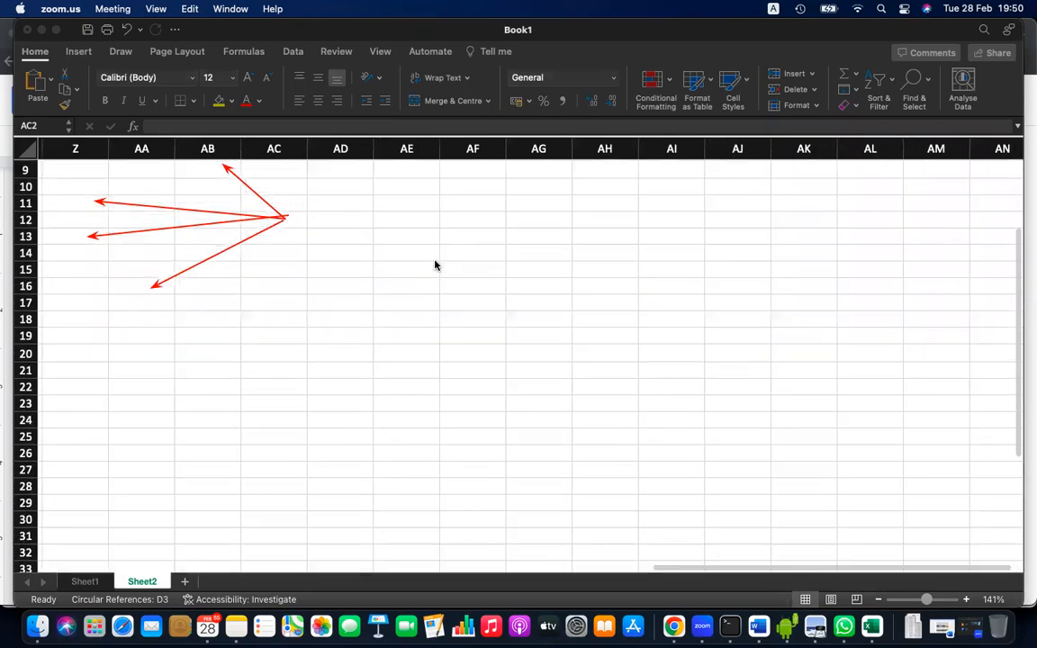
{"action": "left_click", "coordinate": [288, 221]}
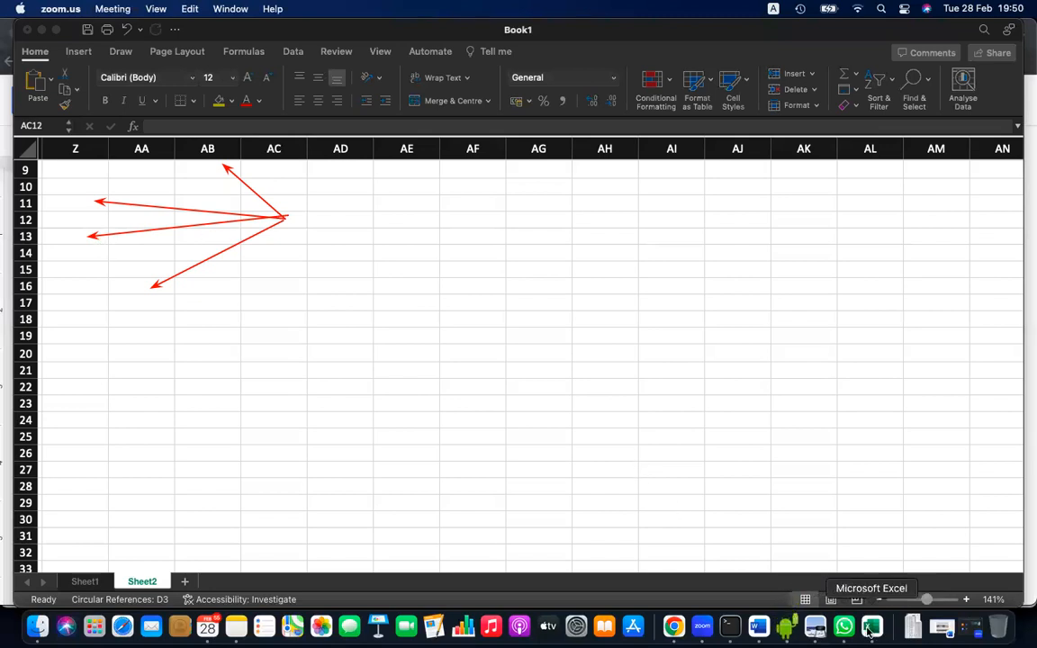
Switch to the notes in Chrome and change the AC12 line's first and last references to Z11 and Z13
{"action": "left_click", "coordinate": [759, 627]}
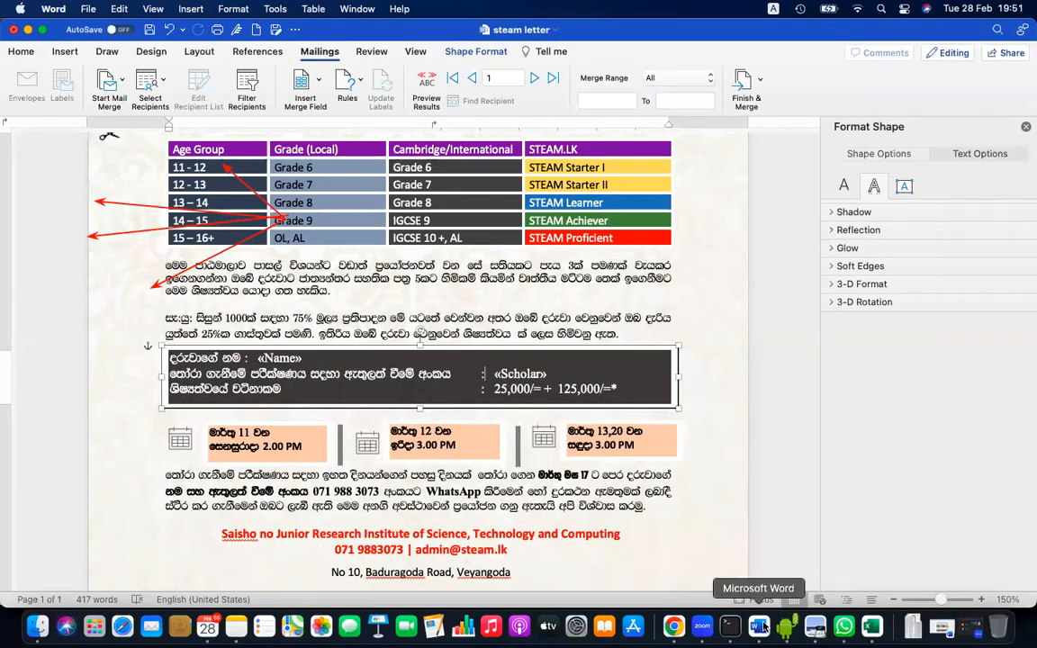
{"action": "left_click", "coordinate": [674, 628]}
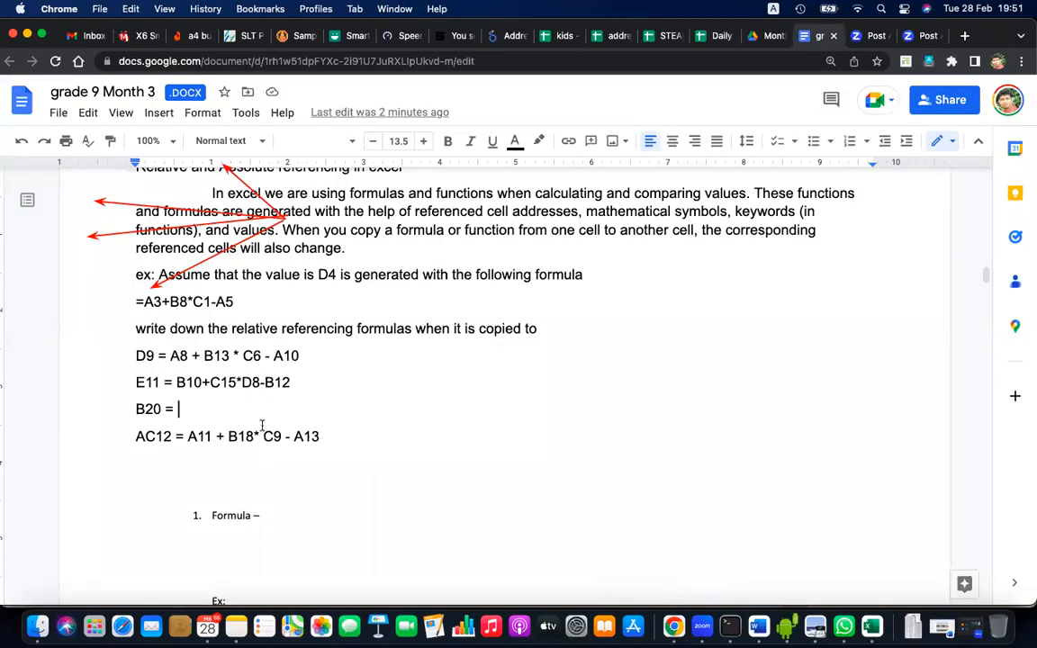
{"action": "left_click", "coordinate": [195, 437]}
{"action": "key", "text": "BackSpace"}
{"action": "type", "text": "Z"}
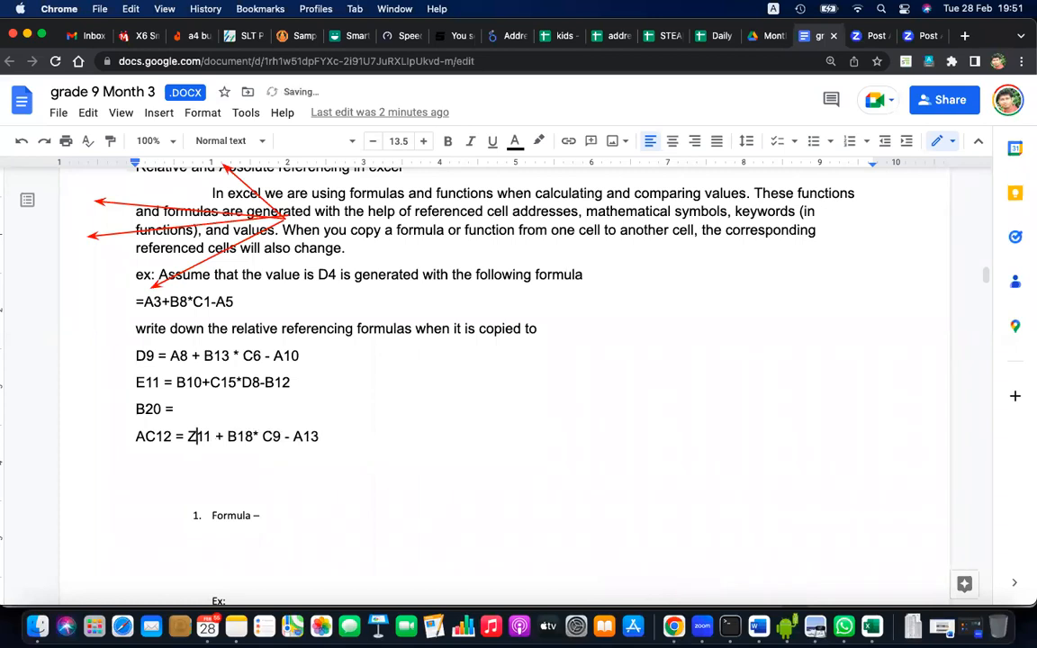
{"action": "left_click", "coordinate": [304, 437]}
{"action": "key", "text": "BackSpace"}
{"action": "type", "text": "Z"}
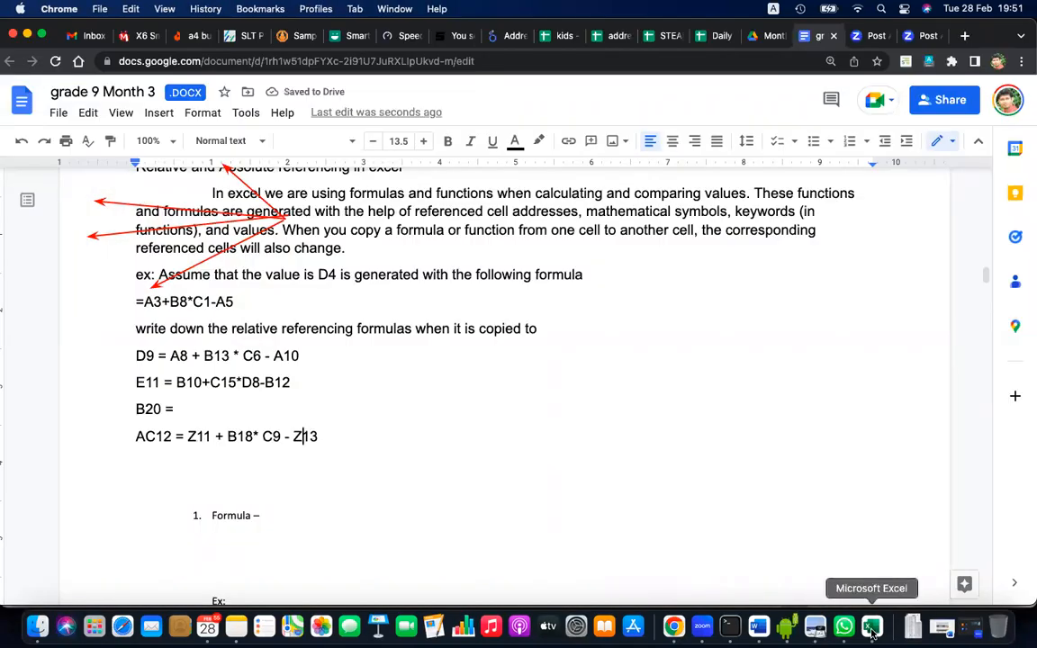
Check the arrow targets in Excel, then change the AC12 line's middle references in the Chrome notes to AA16 and AB9
{"action": "left_click", "coordinate": [872, 630]}
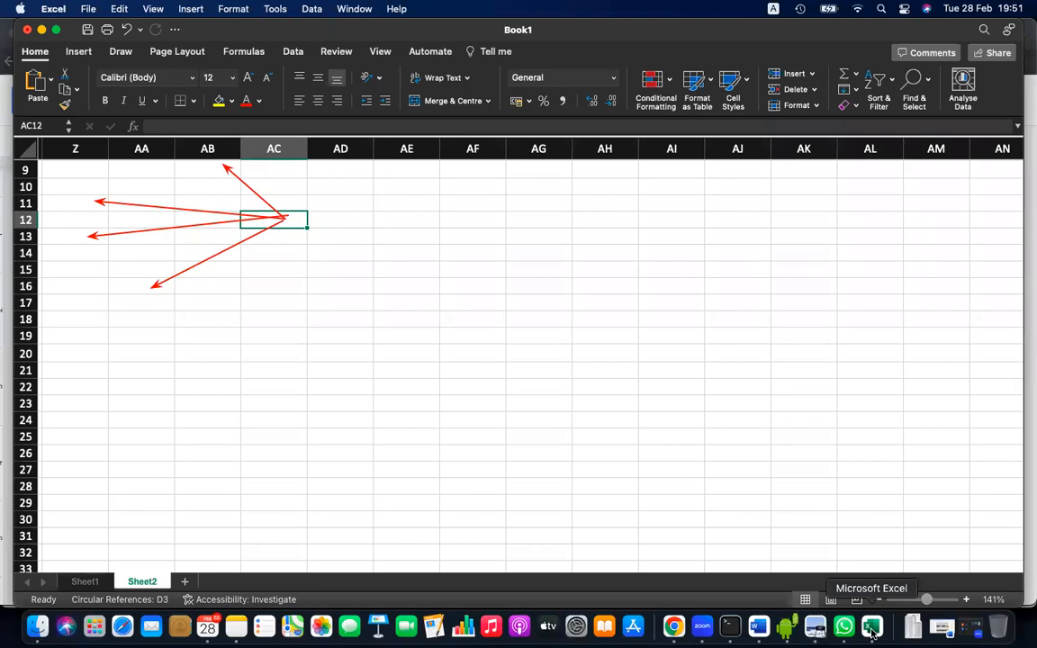
{"action": "left_click", "coordinate": [675, 627]}
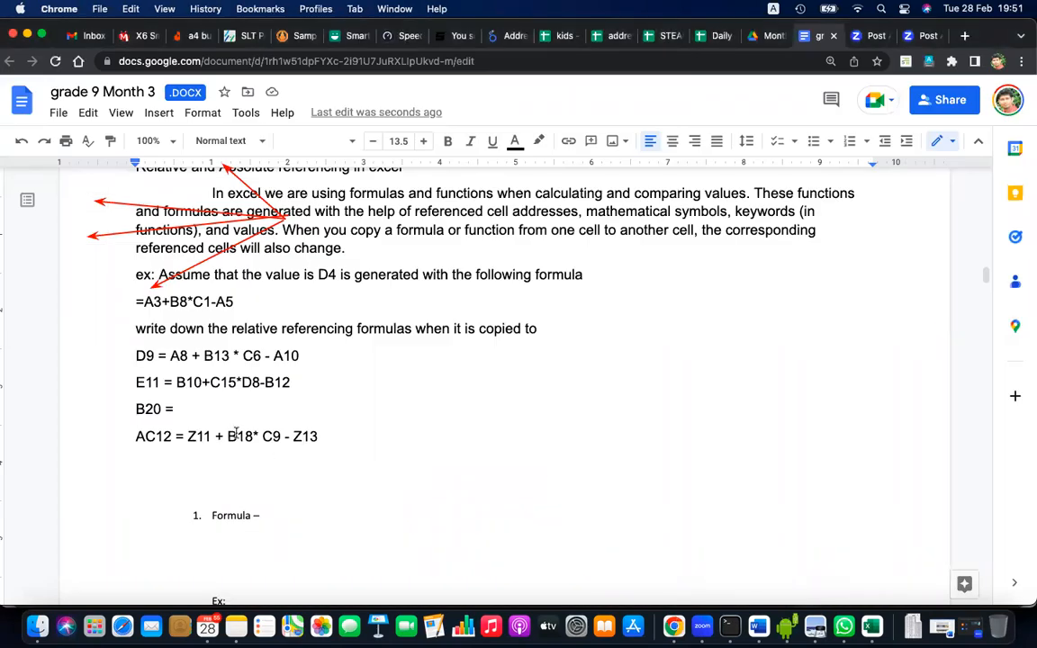
{"action": "key", "text": "super+Tab"}
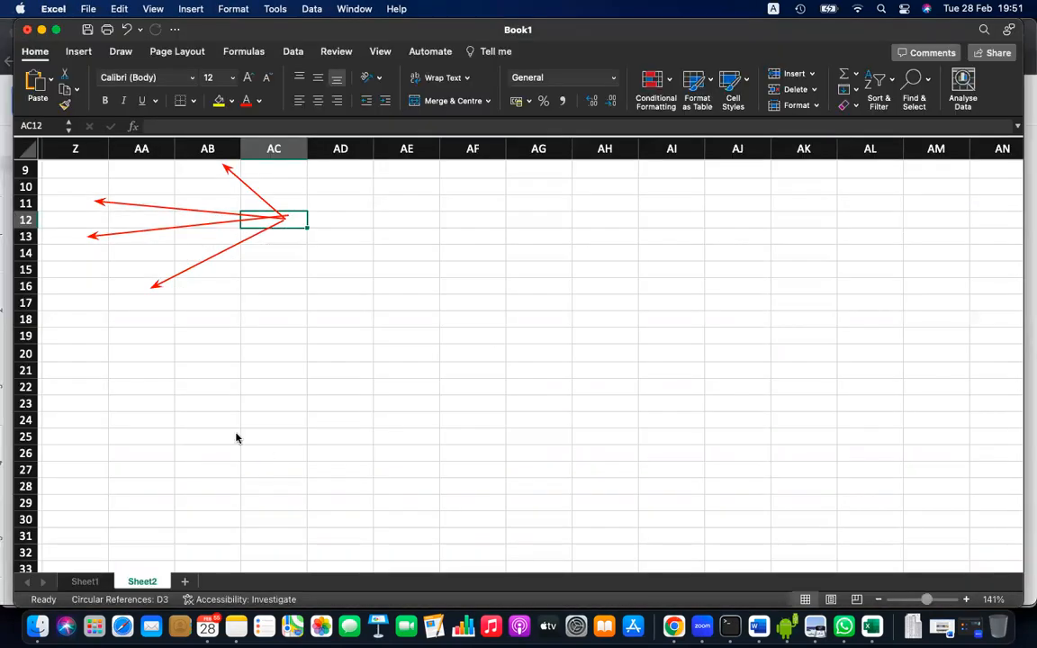
{"action": "key", "text": "super+Tab"}
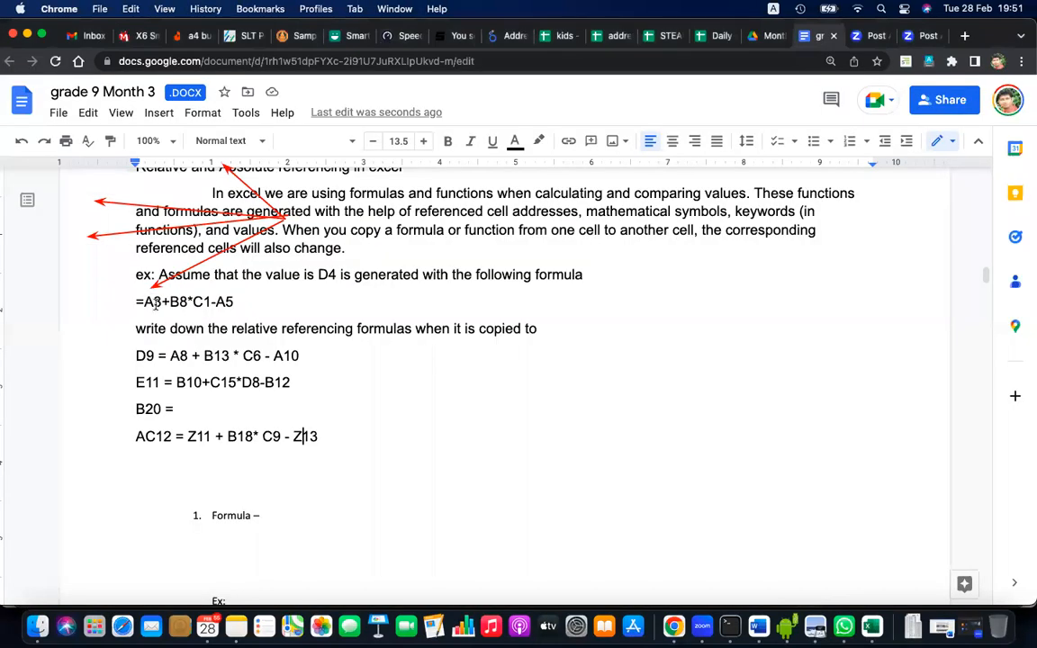
{"action": "left_click", "coordinate": [249, 436]}
{"action": "key", "text": "BackSpace"}
{"action": "type", "text": "6"}
{"action": "key", "text": "Left"}
{"action": "key", "text": "Left"}
{"action": "key", "text": "BackSpace"}
{"action": "type", "text": "AA"}
{"action": "key", "text": "Right"}
{"action": "key", "text": "Right"}
{"action": "key", "text": "Right"}
{"action": "key", "text": "Right"}
{"action": "key", "text": "Right"}
{"action": "key", "text": "BackSpace"}
{"action": "type", "text": "AB"}
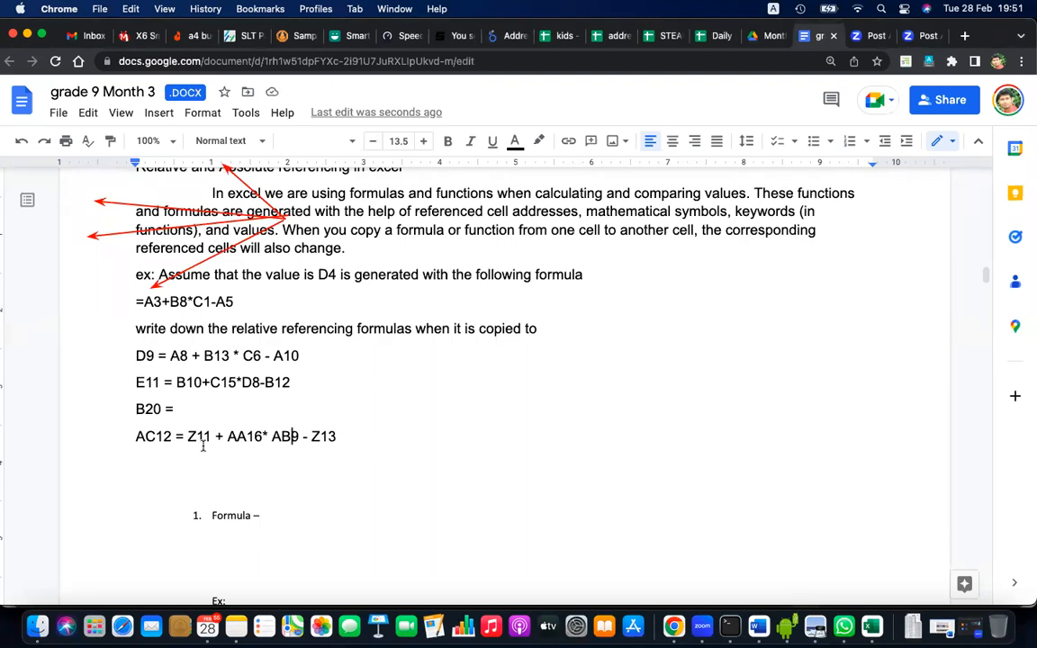
{"action": "left_click", "coordinate": [339, 437]}
Complete the B20 line with "#REF" as its answer
{"action": "left_click", "coordinate": [244, 404]}
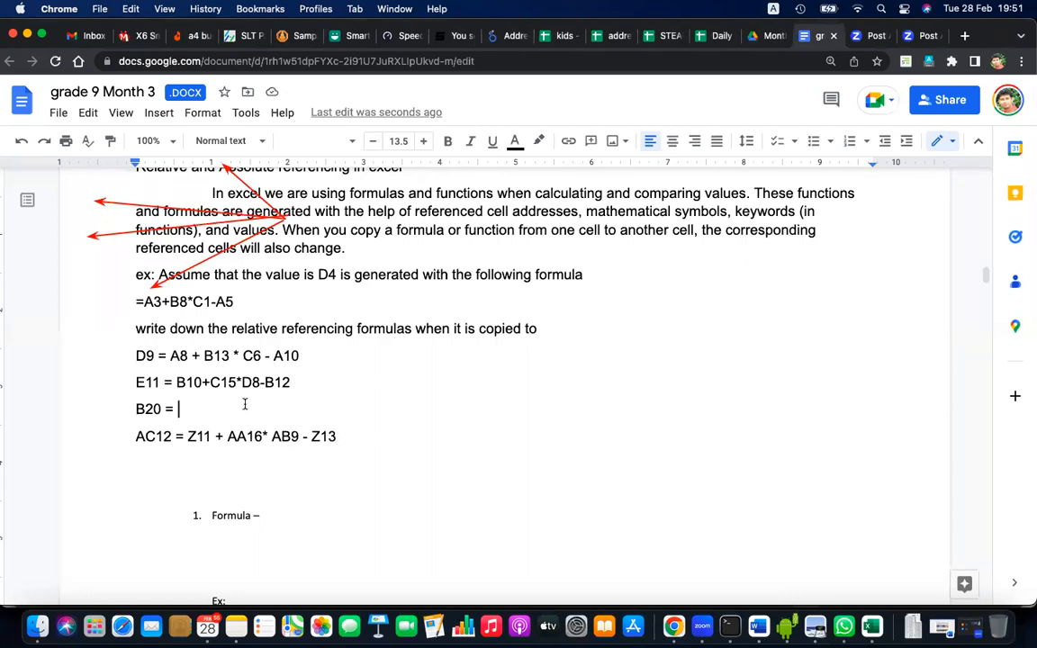
{"action": "type", "text": "#R"}
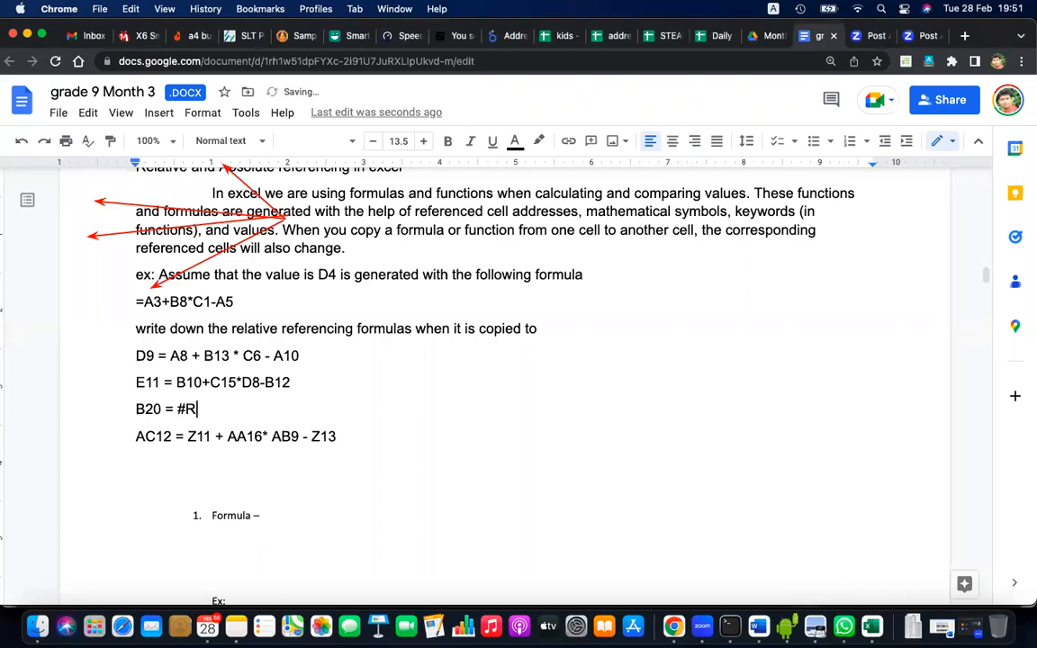
{"action": "type", "text": "EF"}
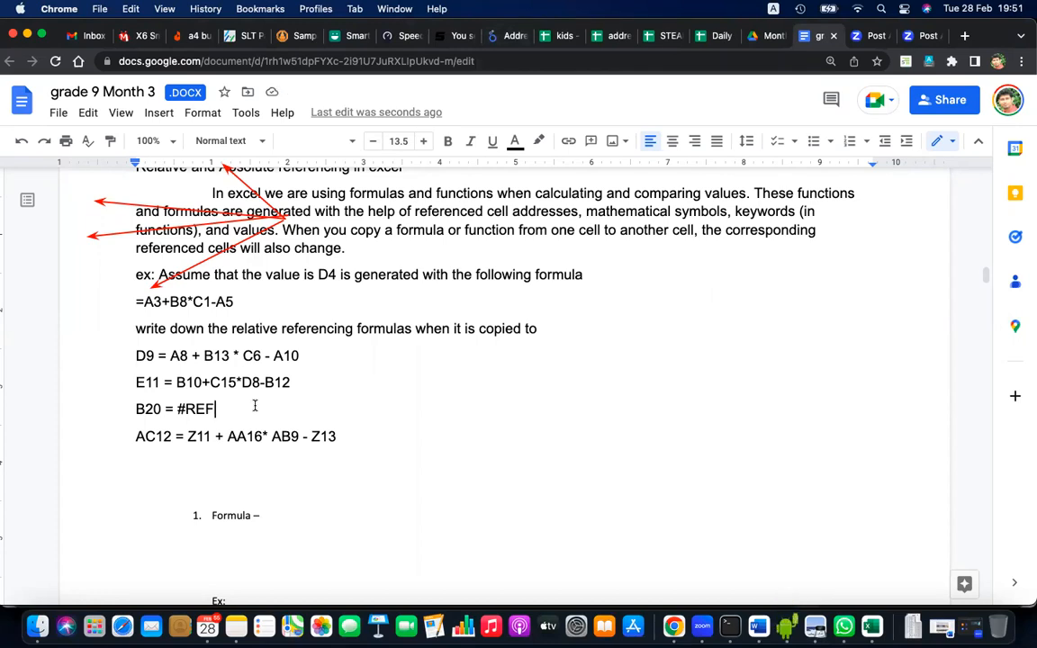
Copy the D4 example sentence and its formula into a new paragraph below the AC12 line
{"action": "left_click_drag", "start_coordinate": [236, 303], "coordinate": [122, 278]}
{"action": "key", "text": "super+c"}
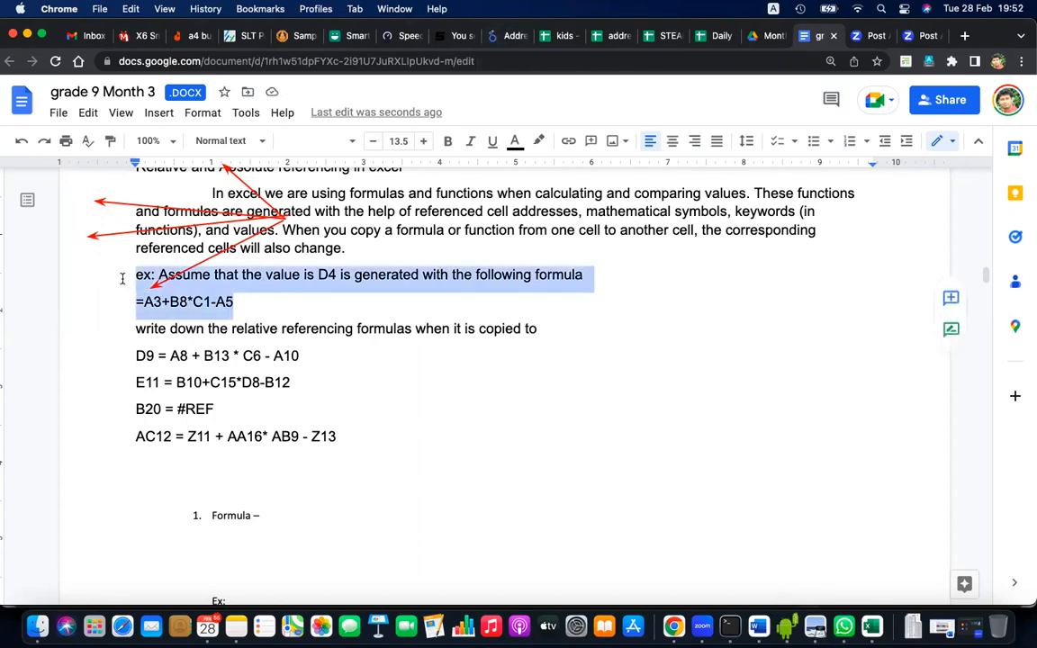
{"action": "left_click", "coordinate": [165, 479]}
{"action": "key", "text": "Return"}
{"action": "key", "text": "super+v"}
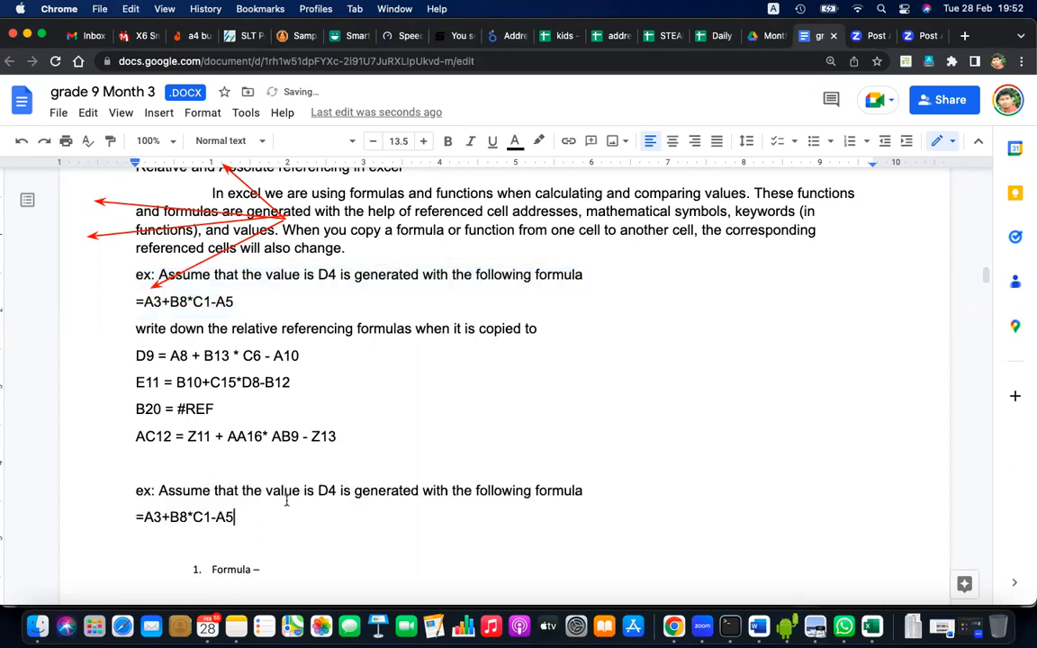
Replace the formula in the copied example with "=A1+B1" and add a new line after it
{"action": "key", "text": "BackSpace"}
{"action": "key", "text": "BackSpace"}
{"action": "key", "text": "BackSpace"}
{"action": "key", "text": "BackSpace"}
{"action": "key", "text": "BackSpace"}
{"action": "key", "text": "BackSpace"}
{"action": "key", "text": "BackSpace"}
{"action": "key", "text": "BackSpace"}
{"action": "key", "text": "BackSpace"}
{"action": "key", "text": "BackSpace"}
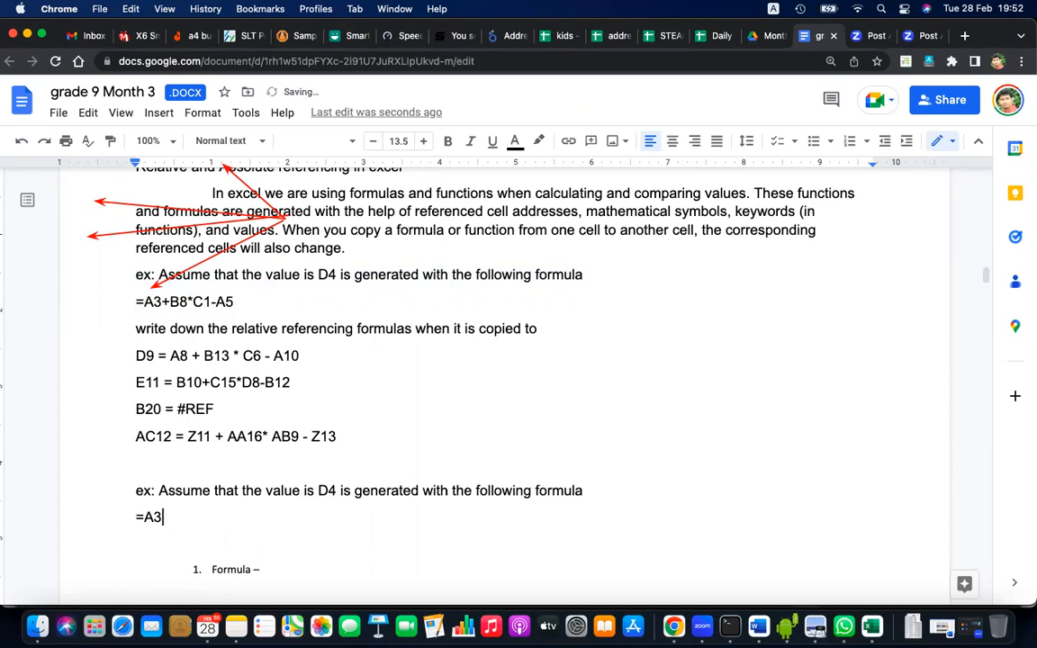
{"action": "type", "text": "1+"}
{"action": "type", "text": "A2"}
{"action": "key", "text": "BackSpace"}
{"action": "key", "text": "BackSpace"}
{"action": "type", "text": "B1"}
{"action": "key", "text": "Return"}
Copy the "write down the relative referencing formulas when it is copied to" line below the =A1+B1 formula
{"action": "scroll", "coordinate": [351, 297], "scroll_direction": "down", "scroll_amount": 1}
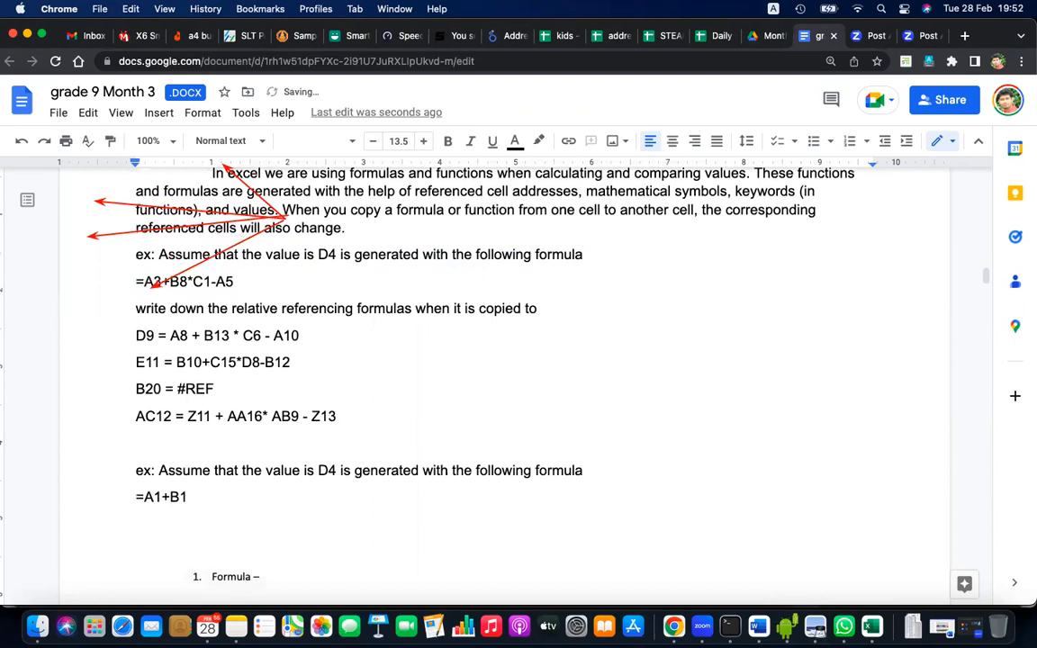
{"action": "left_click", "coordinate": [353, 298]}
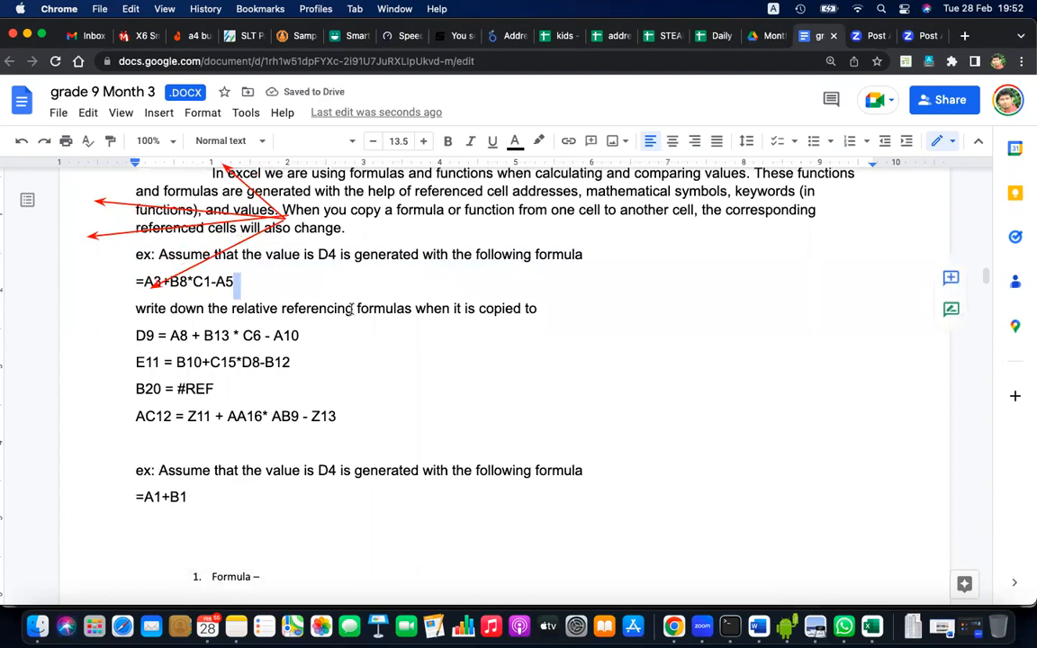
{"action": "triple_click", "coordinate": [352, 309]}
{"action": "key", "text": "super+c"}
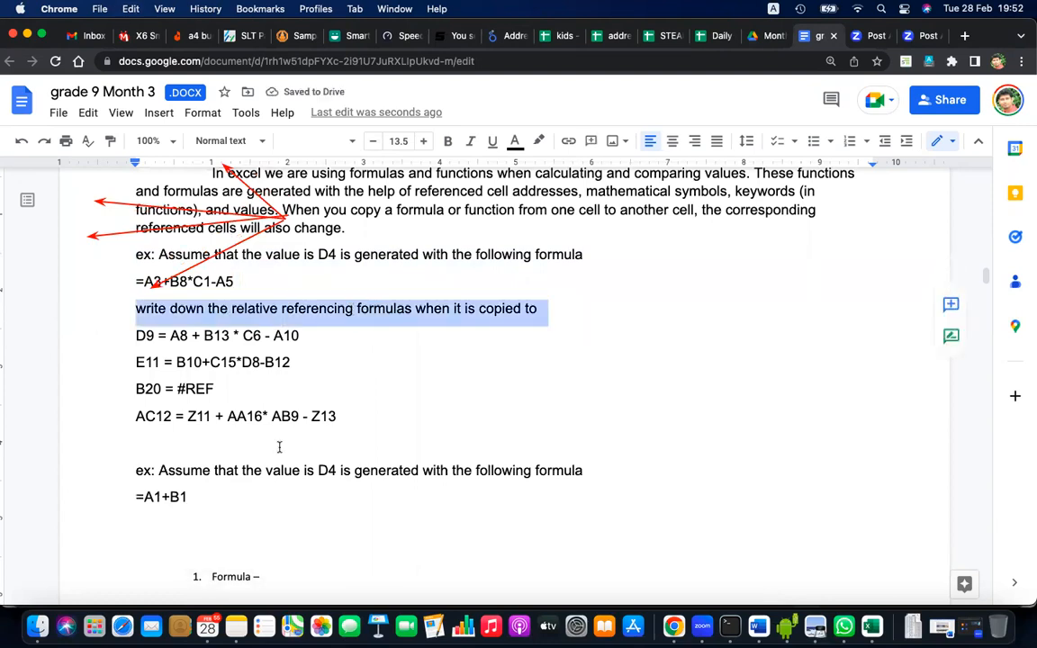
{"action": "left_click", "coordinate": [180, 535]}
{"action": "key", "text": "super+v"}
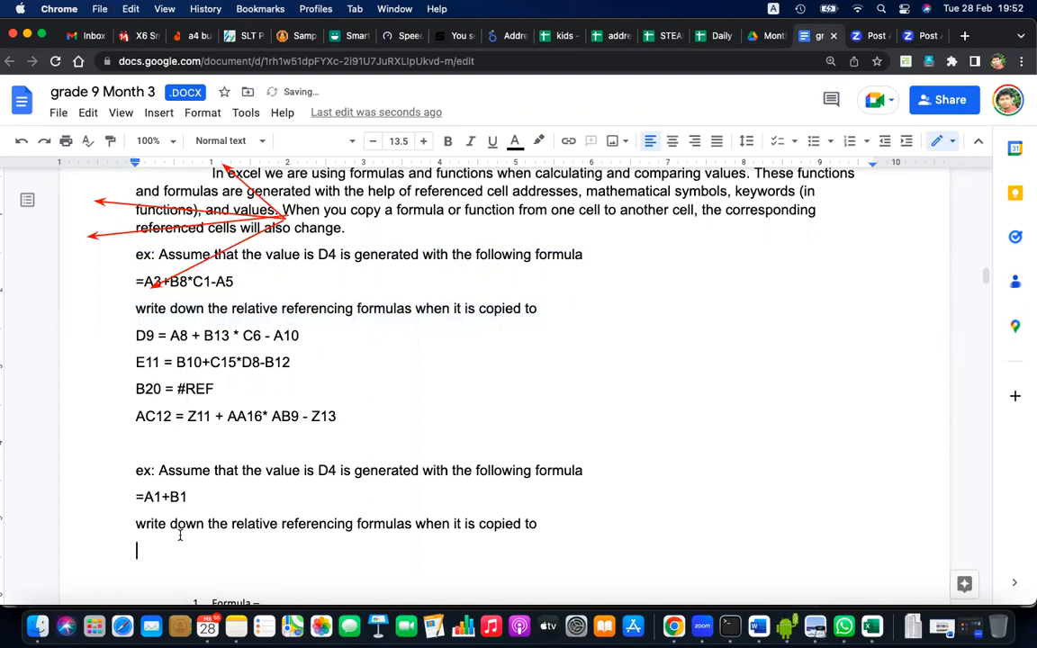
List the target cells D5, D7 and E8 on separate lines under the second example's instruction
{"action": "scroll", "coordinate": [180, 535], "scroll_direction": "down", "scroll_amount": 1}
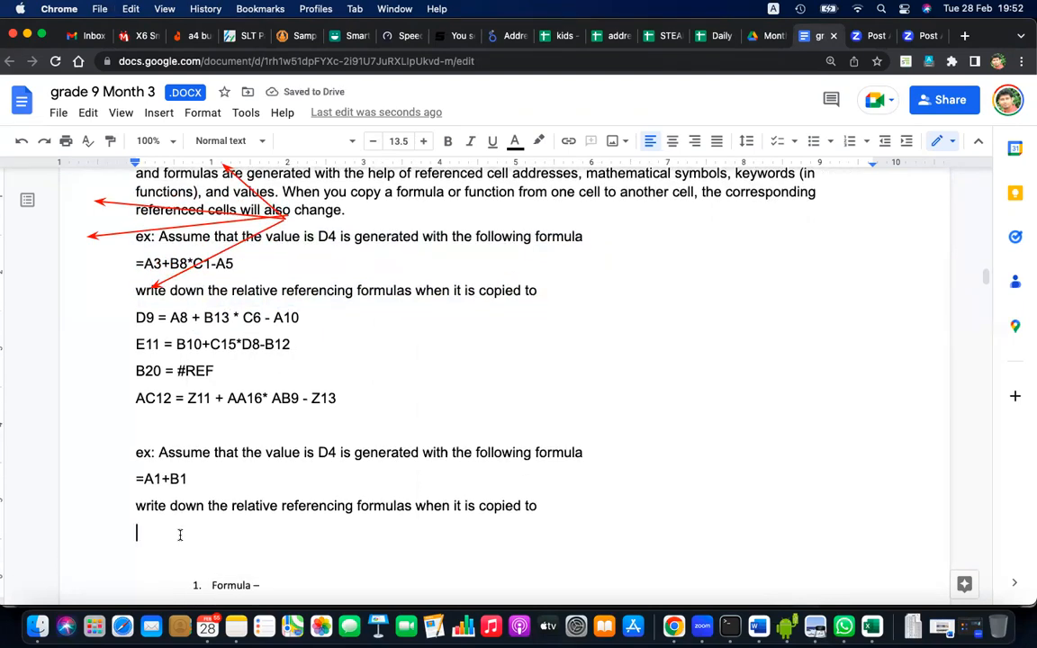
{"action": "type", "text": "C"}
{"action": "key", "text": "BackSpace"}
{"action": "type", "text": "5"}
{"action": "key", "text": "Return"}
{"action": "type", "text": "D7"}
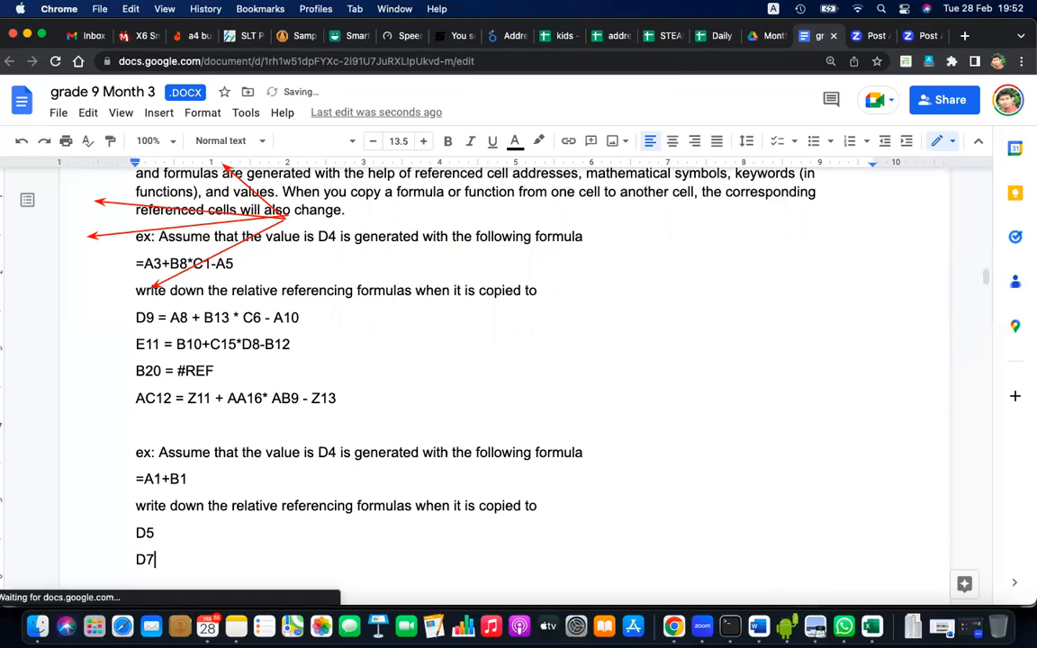
{"action": "key", "text": "Return"}
{"action": "key", "text": "Return"}
{"action": "type", "text": "E8"}
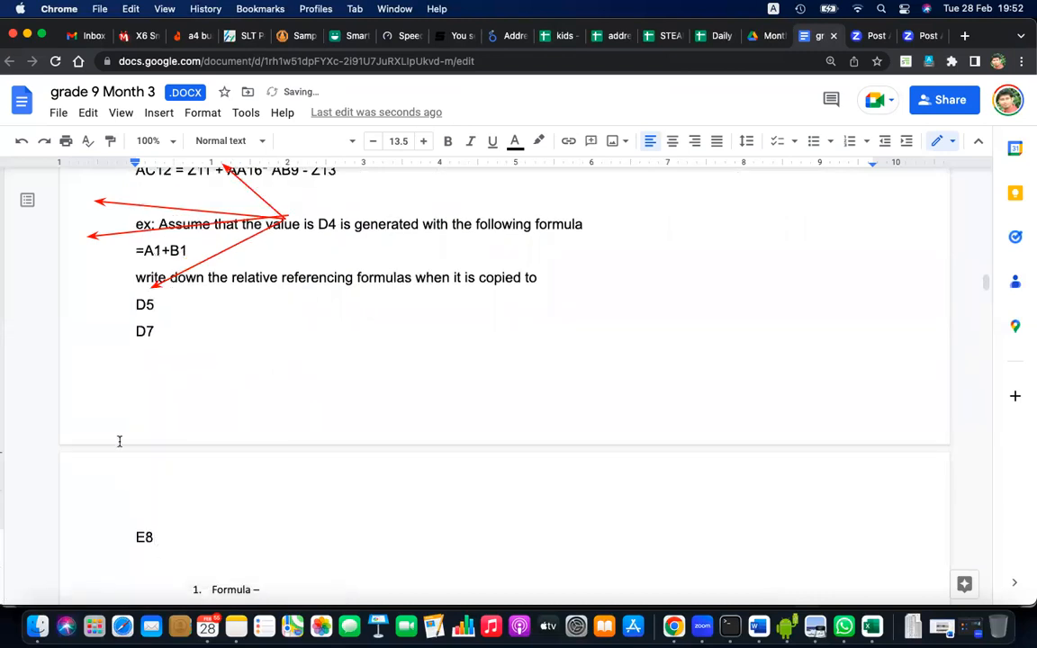
Insert a page break before the second D4 example so it starts on a new page
{"action": "left_click", "coordinate": [137, 223]}
{"action": "key", "text": "super+Return"}
{"action": "scroll", "coordinate": [275, 527], "scroll_direction": "down", "scroll_amount": 2}
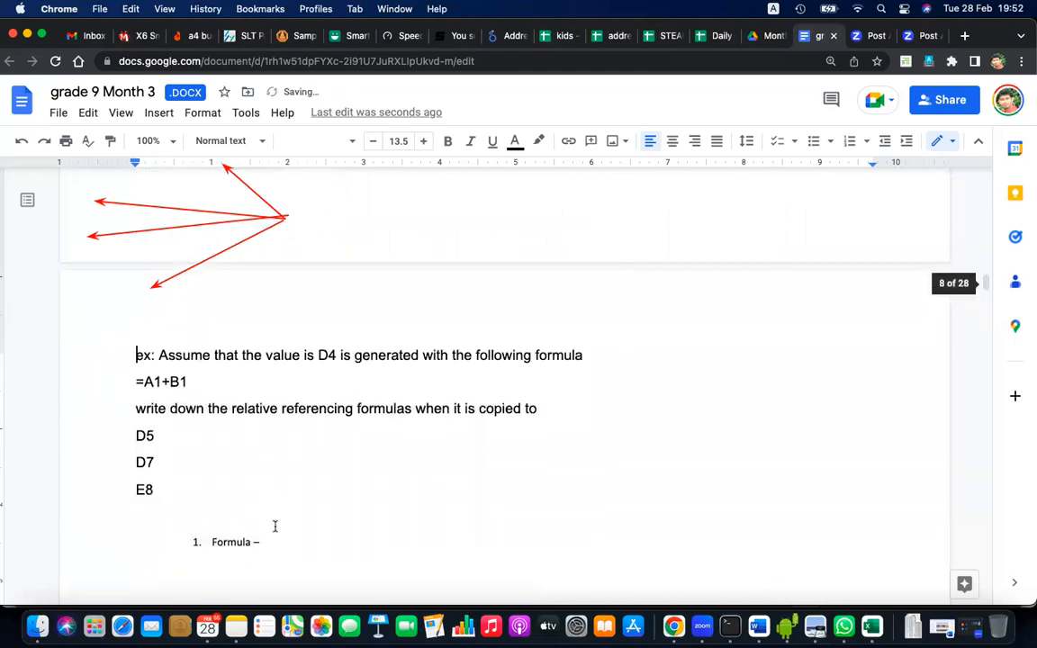
{"action": "scroll", "coordinate": [275, 527], "scroll_direction": "down", "scroll_amount": 1}
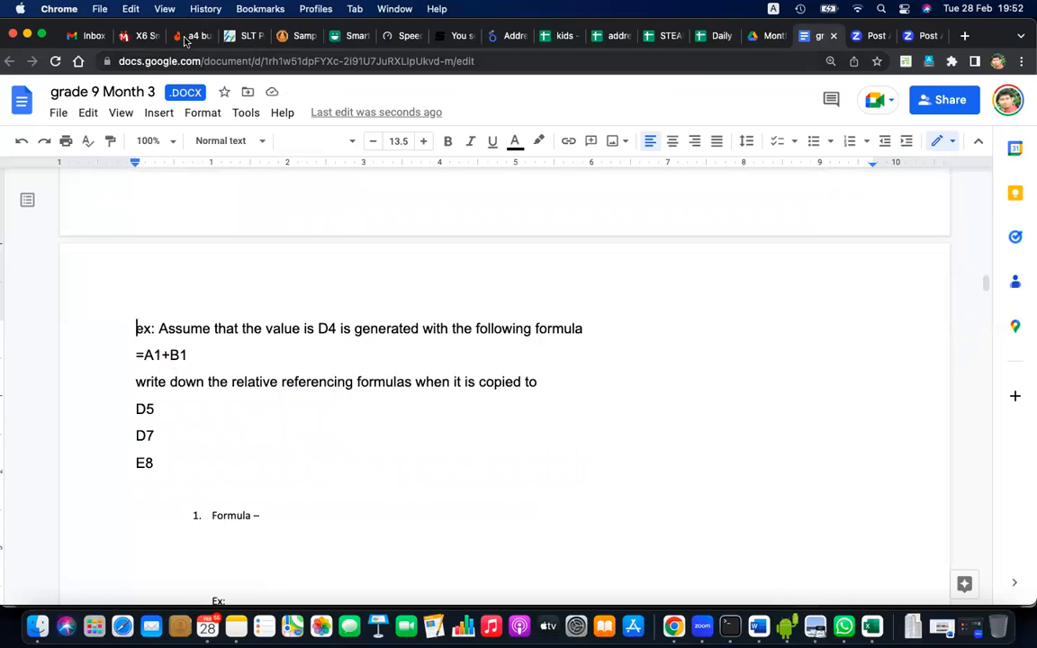
Draw a red Zoom annotation of a small circle with a curved stem in the blank area beside the D5–E8 list
{"action": "key", "text": "XF86AudioMute"}
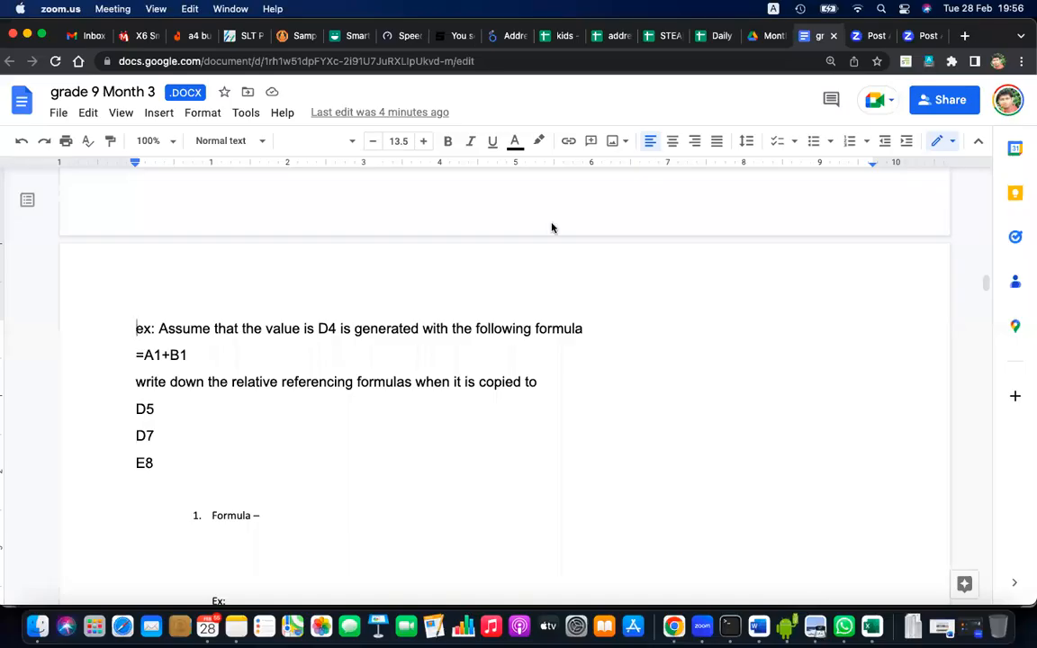
{"action": "key", "text": "XF86AudioRaiseVolume"}
{"action": "mouse_move", "coordinate": [349, 466]}
{"action": "left_mouse_down"}
{"action": "mouse_move", "coordinate": [368, 468]}
{"action": "mouse_move", "coordinate": [349, 469]}
{"action": "left_mouse_up"}
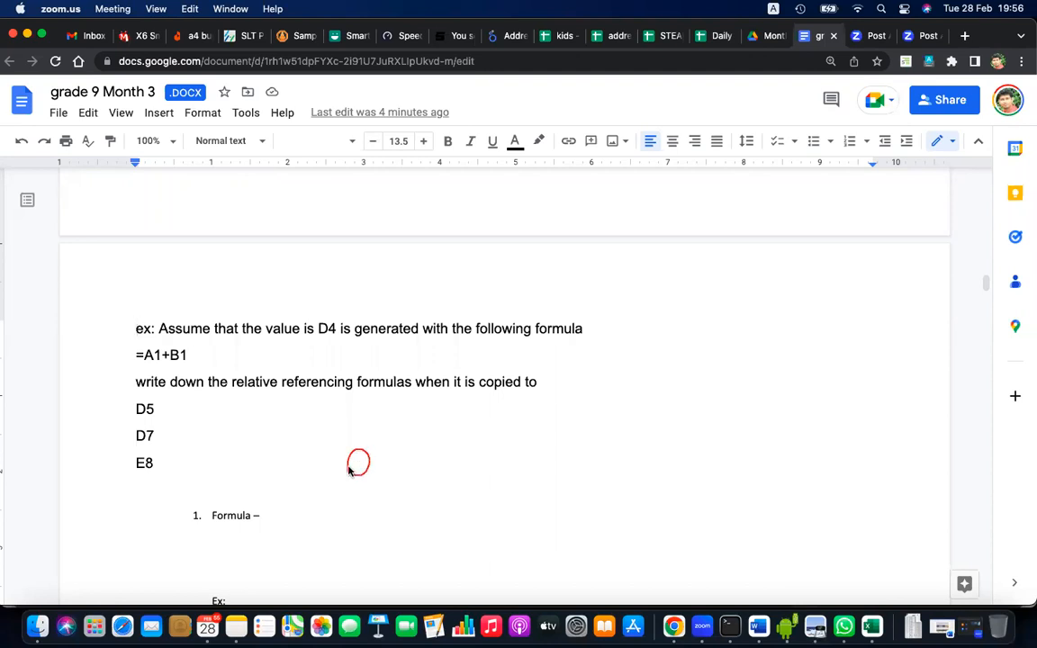
{"action": "mouse_move", "coordinate": [349, 472]}
{"action": "left_mouse_down"}
{"action": "mouse_move", "coordinate": [382, 459]}
{"action": "mouse_move", "coordinate": [356, 450]}
{"action": "mouse_move", "coordinate": [397, 410]}
{"action": "left_mouse_up"}
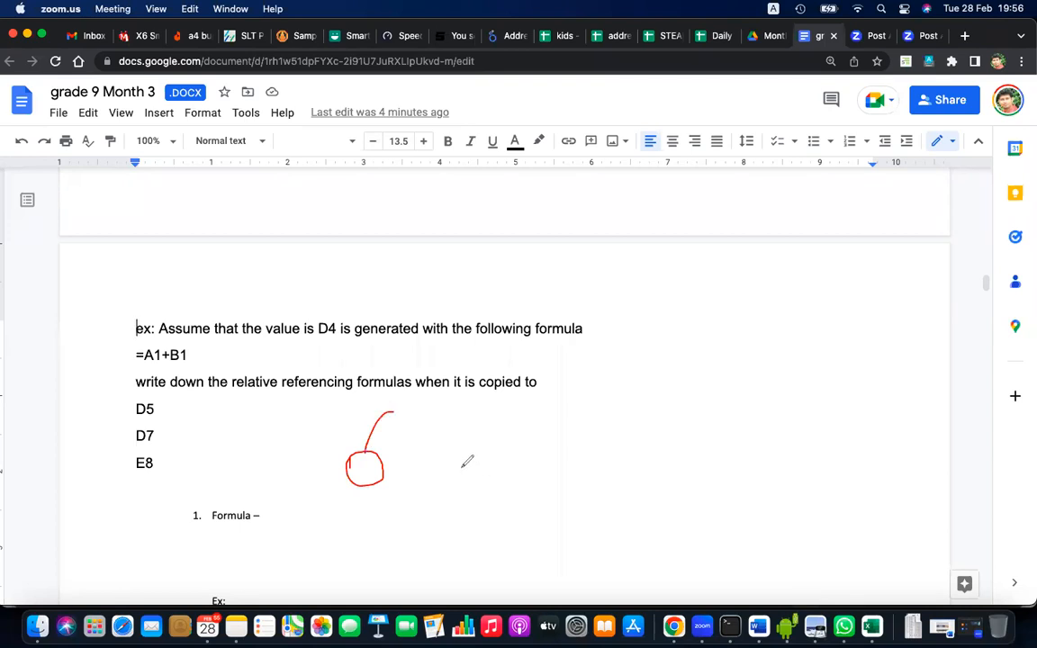
Undo the stray stroke and draw a closed, curved banana-like outline beside the circle with the stem
{"action": "mouse_move", "coordinate": [446, 450]}
{"action": "left_mouse_down"}
{"action": "mouse_move", "coordinate": [484, 461]}
{"action": "mouse_move", "coordinate": [480, 441]}
{"action": "mouse_move", "coordinate": [459, 438]}
{"action": "left_mouse_up"}
{"action": "key", "text": "super+z"}
{"action": "mouse_move", "coordinate": [453, 488]}
{"action": "left_mouse_down"}
{"action": "mouse_move", "coordinate": [484, 420]}
{"action": "mouse_move", "coordinate": [497, 417]}
{"action": "mouse_move", "coordinate": [472, 497]}
{"action": "mouse_move", "coordinate": [459, 484]}
{"action": "mouse_move", "coordinate": [453, 499]}
{"action": "left_mouse_up"}
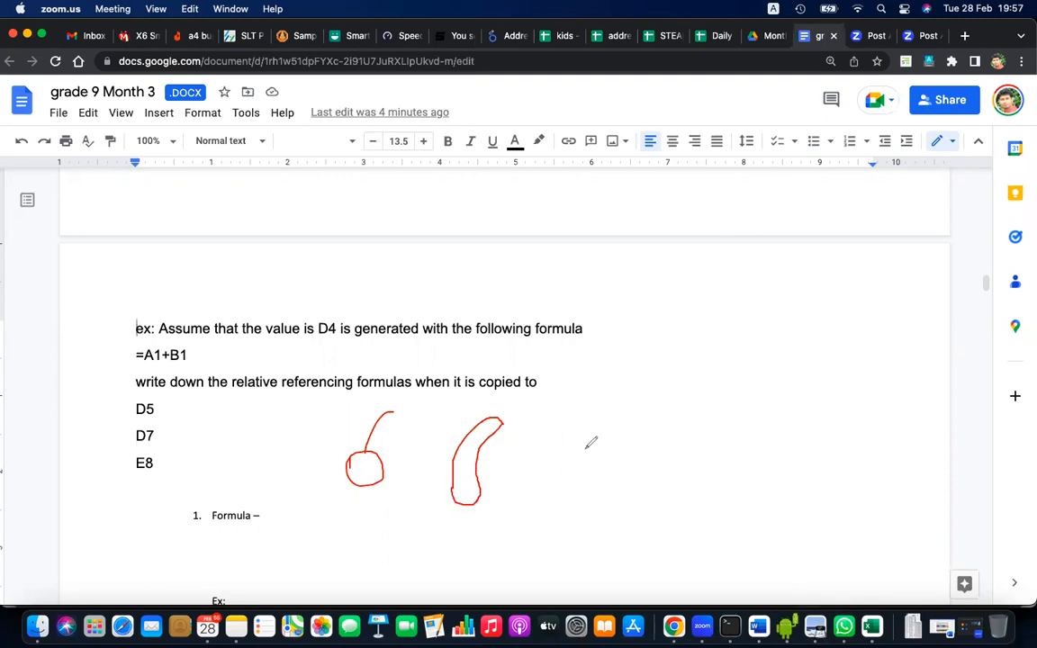
Draw a red house-like outline with a rounded inner container, sloped roof, side walls and base beside the banana-like shape
{"action": "mouse_move", "coordinate": [581, 443]}
{"action": "left_mouse_down"}
{"action": "mouse_move", "coordinate": [582, 486]}
{"action": "mouse_move", "coordinate": [650, 486]}
{"action": "mouse_move", "coordinate": [656, 441]}
{"action": "left_mouse_up"}
{"action": "mouse_move", "coordinate": [581, 444]}
{"action": "left_mouse_down"}
{"action": "mouse_move", "coordinate": [641, 420]}
{"action": "mouse_move", "coordinate": [682, 433]}
{"action": "left_mouse_up"}
{"action": "mouse_move", "coordinate": [560, 444]}
{"action": "left_mouse_down"}
{"action": "mouse_move", "coordinate": [600, 424]}
{"action": "mouse_move", "coordinate": [641, 418]}
{"action": "mouse_move", "coordinate": [684, 436]}
{"action": "left_mouse_up"}
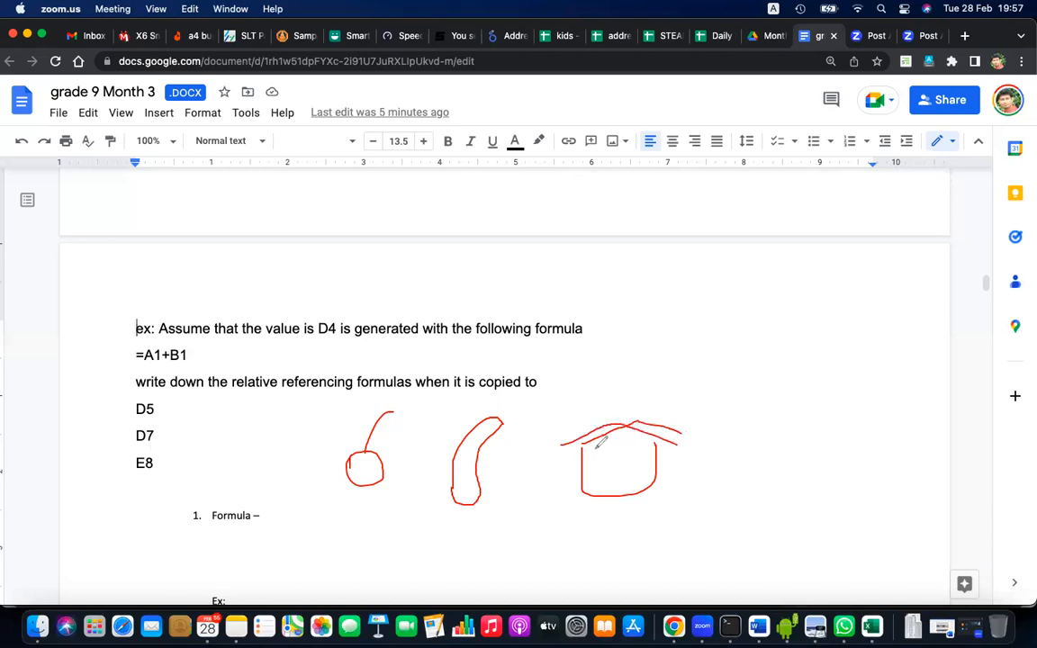
{"action": "mouse_move", "coordinate": [577, 440]}
{"action": "left_mouse_down"}
{"action": "mouse_move", "coordinate": [659, 417]}
{"action": "mouse_move", "coordinate": [678, 502]}
{"action": "left_mouse_up"}
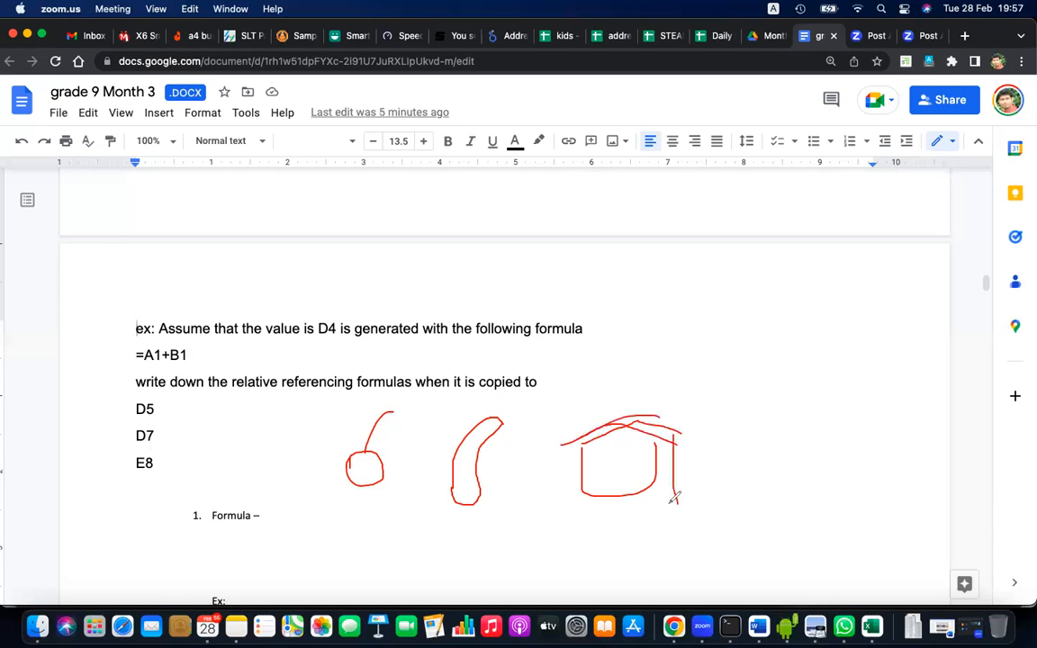
{"action": "mouse_move", "coordinate": [567, 439]}
{"action": "left_mouse_down"}
{"action": "mouse_move", "coordinate": [570, 494]}
{"action": "mouse_move", "coordinate": [690, 495]}
{"action": "left_mouse_up"}
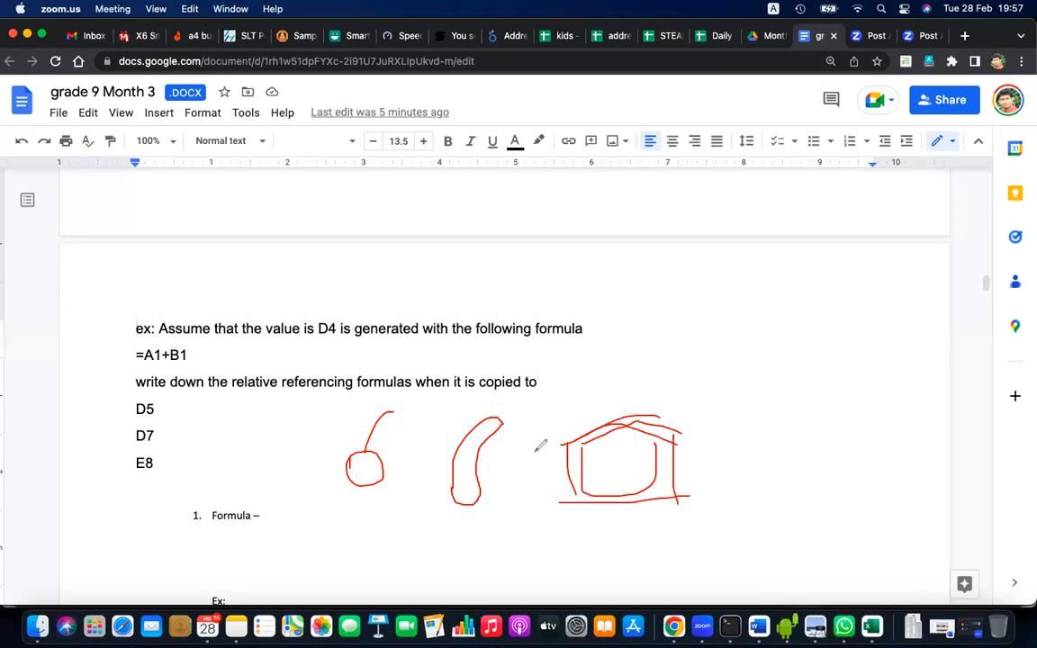
{"action": "left_click_drag", "start_coordinate": [565, 501], "coordinate": [567, 437]}
Draw bowls around the two fruit shapes and a curved arrow from them to the house-like outline, then clear the annotations
{"action": "left_click_drag", "start_coordinate": [359, 497], "coordinate": [473, 514]}
{"action": "mouse_move", "coordinate": [331, 461]}
{"action": "left_mouse_down"}
{"action": "mouse_move", "coordinate": [359, 504]}
{"action": "mouse_move", "coordinate": [396, 490]}
{"action": "mouse_move", "coordinate": [405, 451]}
{"action": "mouse_move", "coordinate": [434, 517]}
{"action": "mouse_move", "coordinate": [509, 470]}
{"action": "left_mouse_up"}
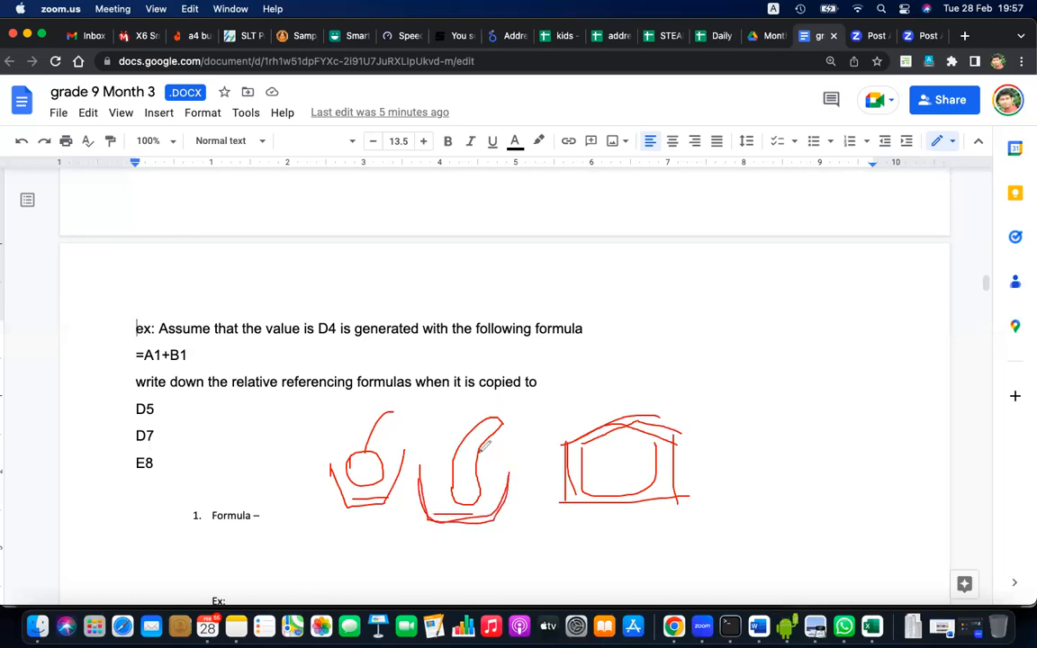
{"action": "mouse_move", "coordinate": [408, 430]}
{"action": "left_mouse_down"}
{"action": "mouse_move", "coordinate": [456, 402]}
{"action": "mouse_move", "coordinate": [627, 413]}
{"action": "left_mouse_up"}
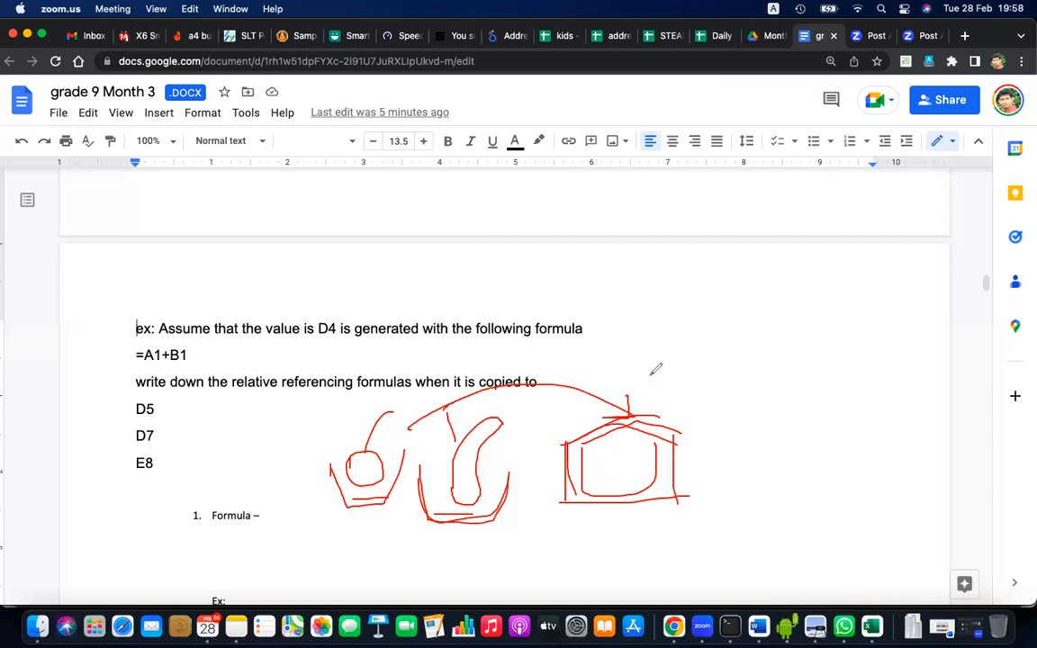
{"action": "left_click_drag", "start_coordinate": [647, 370], "coordinate": [647, 428]}
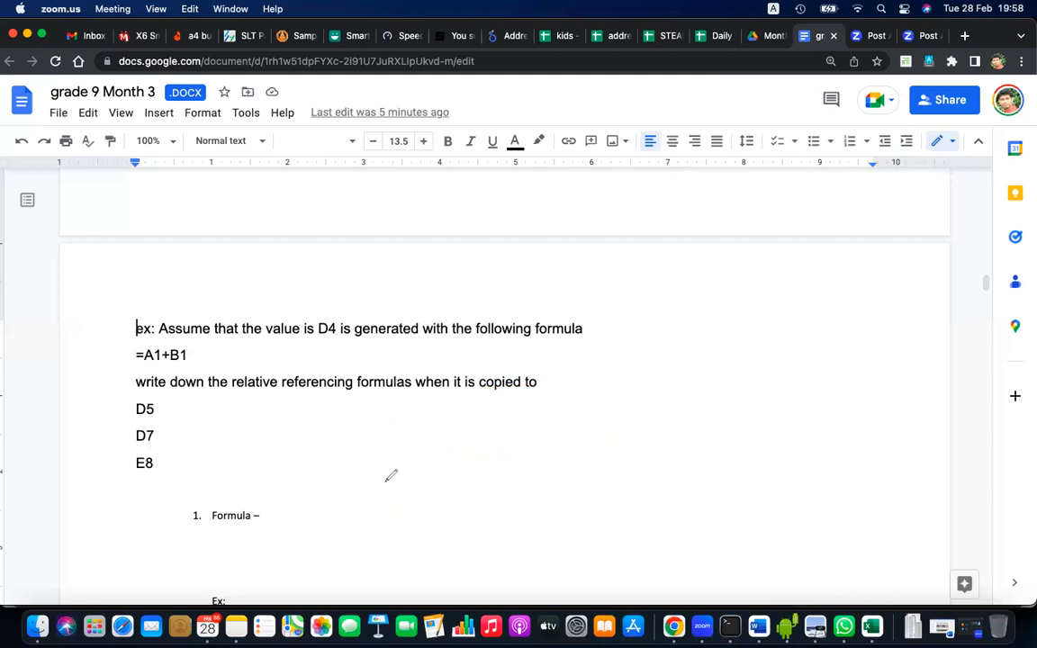
Draw two fruit-filled containers, a double arrow to an empty third container and a curved link to it, then clear the annotations
{"action": "mouse_move", "coordinate": [357, 482]}
{"action": "left_mouse_down"}
{"action": "mouse_move", "coordinate": [392, 547]}
{"action": "mouse_move", "coordinate": [442, 482]}
{"action": "mouse_move", "coordinate": [493, 565]}
{"action": "mouse_move", "coordinate": [561, 491]}
{"action": "left_mouse_up"}
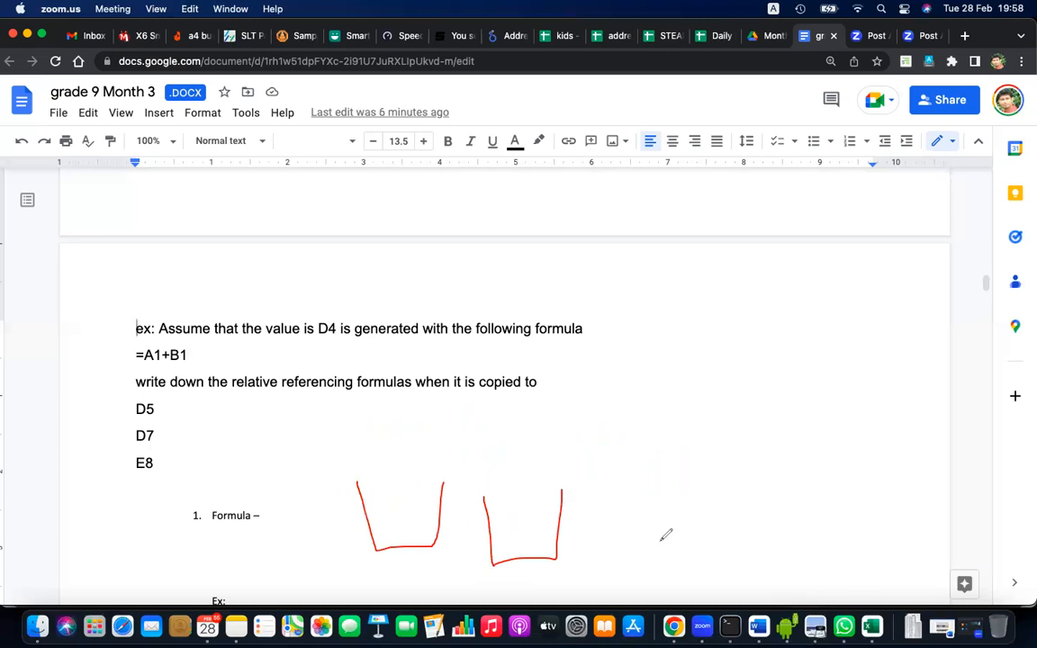
{"action": "mouse_move", "coordinate": [630, 523]}
{"action": "left_mouse_down"}
{"action": "mouse_move", "coordinate": [599, 523]}
{"action": "mouse_move", "coordinate": [633, 537]}
{"action": "mouse_move", "coordinate": [620, 544]}
{"action": "mouse_move", "coordinate": [623, 557]}
{"action": "left_mouse_up"}
{"action": "mouse_move", "coordinate": [659, 514]}
{"action": "left_mouse_down"}
{"action": "mouse_move", "coordinate": [669, 556]}
{"action": "mouse_move", "coordinate": [751, 555]}
{"action": "mouse_move", "coordinate": [754, 501]}
{"action": "left_mouse_up"}
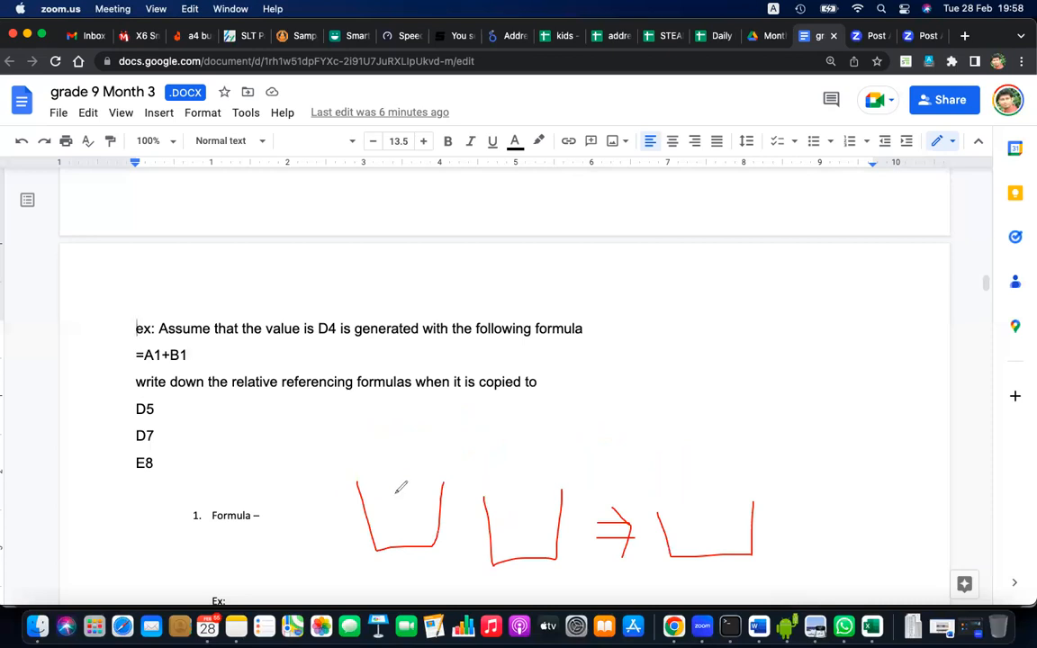
{"action": "mouse_move", "coordinate": [401, 478]}
{"action": "left_mouse_down"}
{"action": "mouse_move", "coordinate": [397, 499]}
{"action": "mouse_move", "coordinate": [417, 496]}
{"action": "mouse_move", "coordinate": [423, 510]}
{"action": "mouse_move", "coordinate": [405, 532]}
{"action": "mouse_move", "coordinate": [412, 511]}
{"action": "mouse_move", "coordinate": [390, 493]}
{"action": "mouse_move", "coordinate": [399, 487]}
{"action": "mouse_move", "coordinate": [385, 522]}
{"action": "left_mouse_up"}
{"action": "mouse_move", "coordinate": [515, 503]}
{"action": "left_mouse_down"}
{"action": "mouse_move", "coordinate": [514, 539]}
{"action": "mouse_move", "coordinate": [548, 461]}
{"action": "left_mouse_up"}
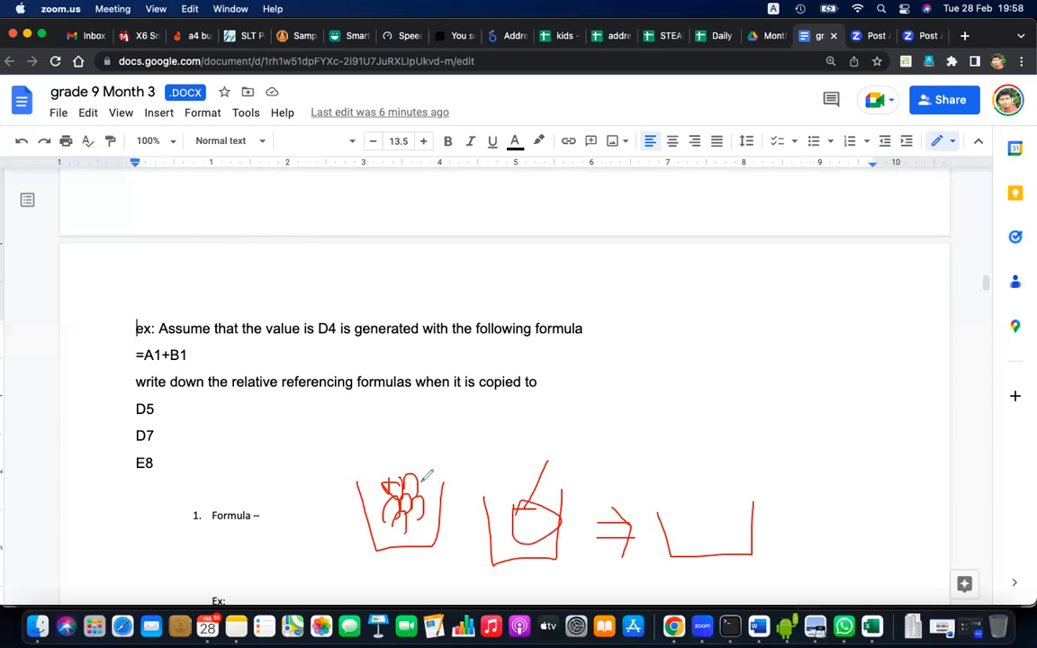
{"action": "mouse_move", "coordinate": [449, 466]}
{"action": "left_mouse_down"}
{"action": "mouse_move", "coordinate": [585, 442]}
{"action": "mouse_move", "coordinate": [711, 477]}
{"action": "mouse_move", "coordinate": [700, 489]}
{"action": "left_mouse_up"}
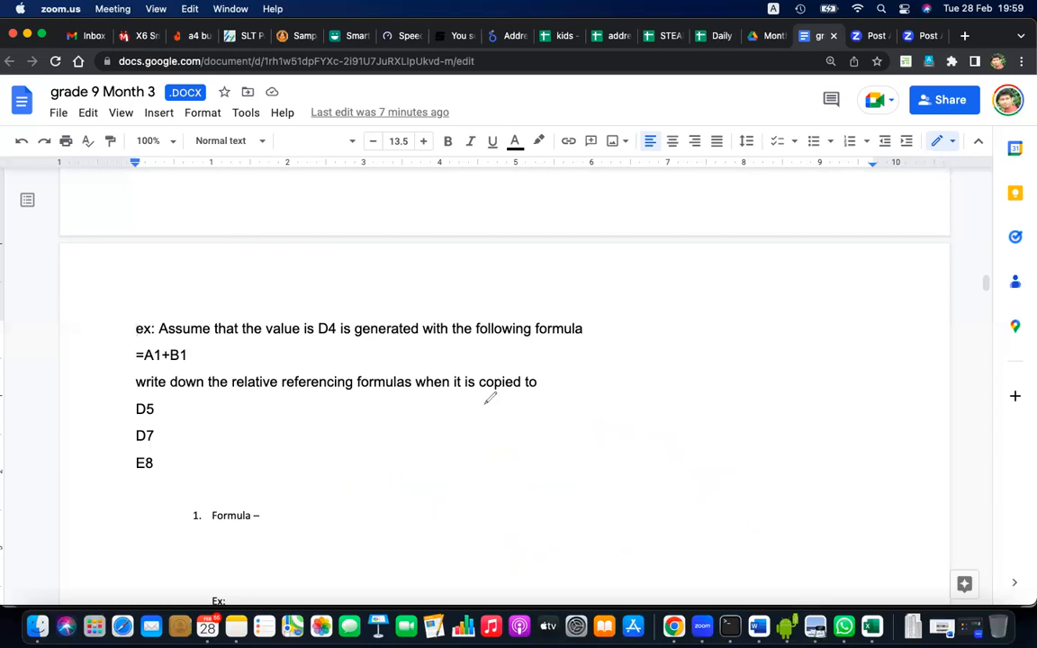
Annotate the second example by underlining A1+B1, linking it to D4, and marking downward arrows below both and an equals sign beside D5
{"action": "mouse_move", "coordinate": [142, 360]}
{"action": "left_mouse_down"}
{"action": "mouse_move", "coordinate": [187, 362]}
{"action": "mouse_move", "coordinate": [313, 315]}
{"action": "left_mouse_up"}
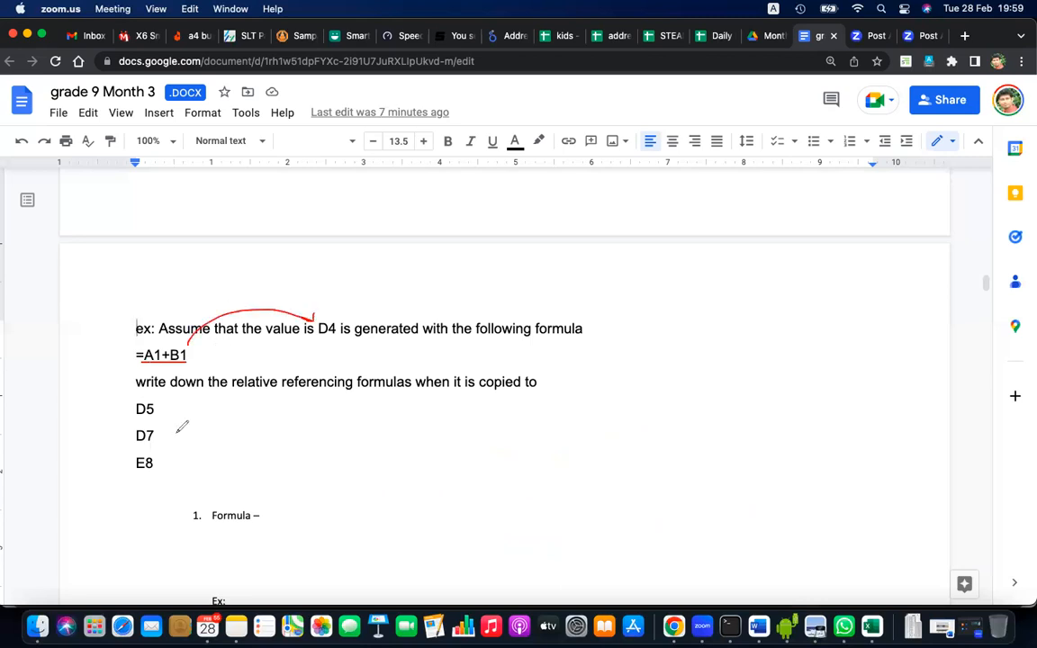
{"action": "left_click_drag", "start_coordinate": [157, 411], "coordinate": [169, 412]}
{"action": "mouse_move", "coordinate": [329, 339]}
{"action": "left_mouse_down"}
{"action": "mouse_move", "coordinate": [329, 365]}
{"action": "mouse_move", "coordinate": [337, 357]}
{"action": "left_mouse_up"}
{"action": "mouse_move", "coordinate": [161, 363]}
{"action": "left_mouse_down"}
{"action": "mouse_move", "coordinate": [151, 381]}
{"action": "mouse_move", "coordinate": [160, 379]}
{"action": "left_mouse_up"}
Write the answer = A2+B2 beside D5 in the second example
{"action": "left_click", "coordinate": [171, 408]}
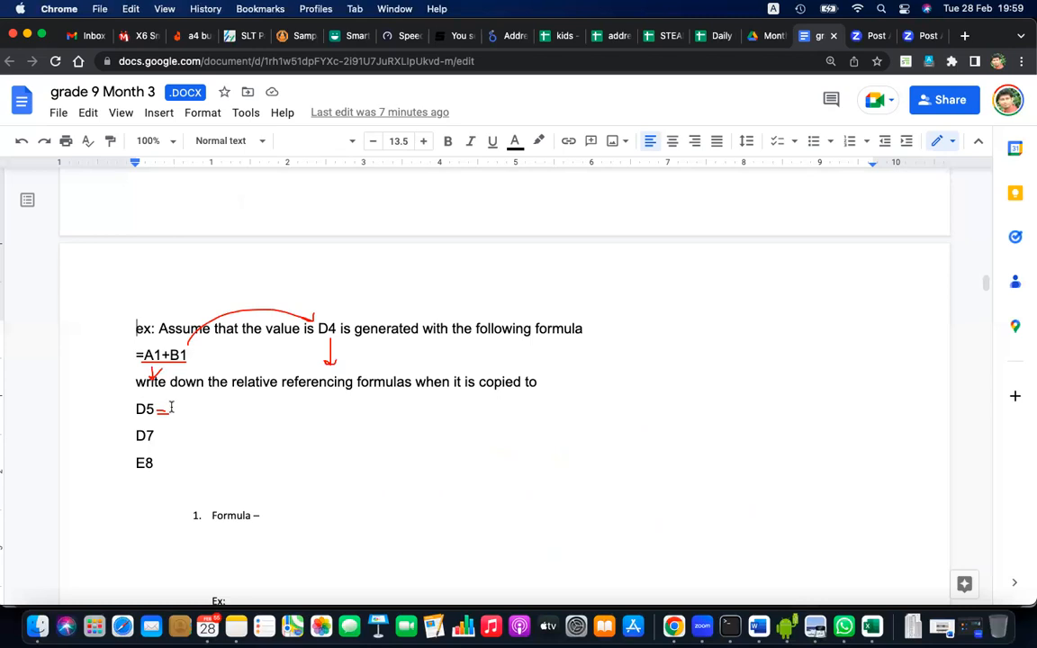
{"action": "type", "text": "="}
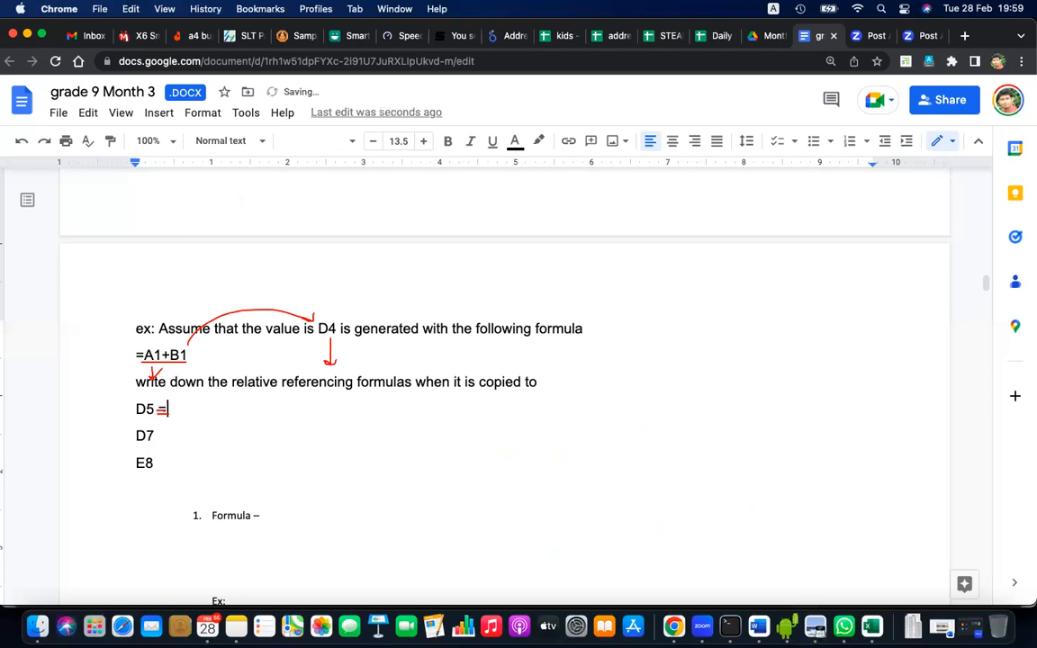
{"action": "type", "text": " A2+B2"}
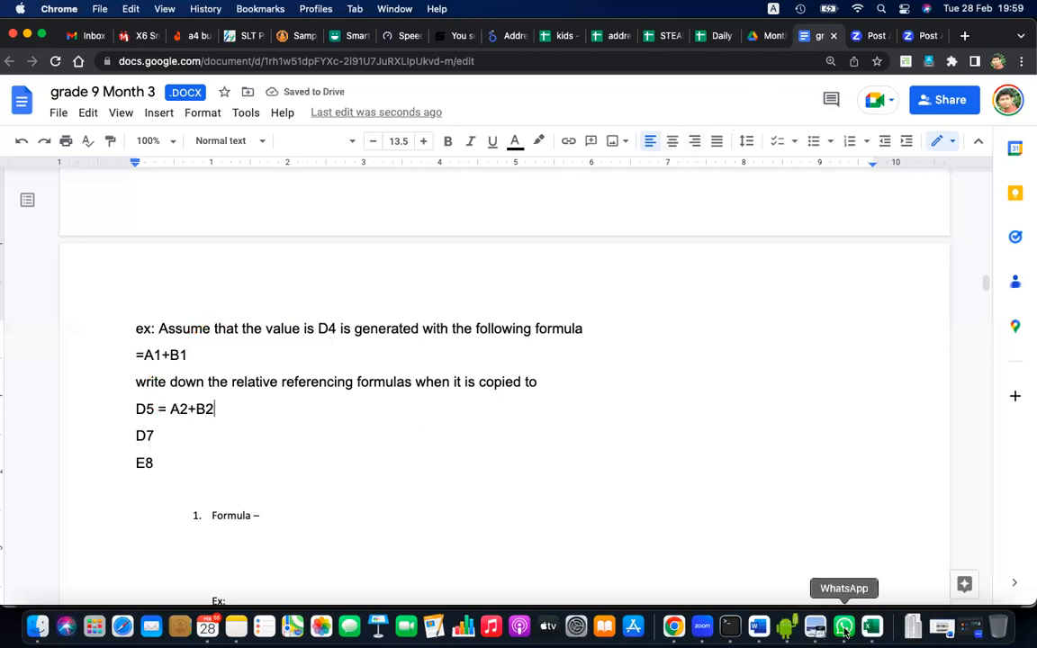
Switch to the Excel workbook Book1 and replace the contents of D4 on Sheet2 with the formula =A1+B1
{"action": "left_click", "coordinate": [872, 627]}
{"action": "scroll", "coordinate": [333, 363], "scroll_direction": "up", "scroll_amount": 5}
{"action": "scroll", "coordinate": [333, 363], "scroll_direction": "left", "scroll_amount": 15}
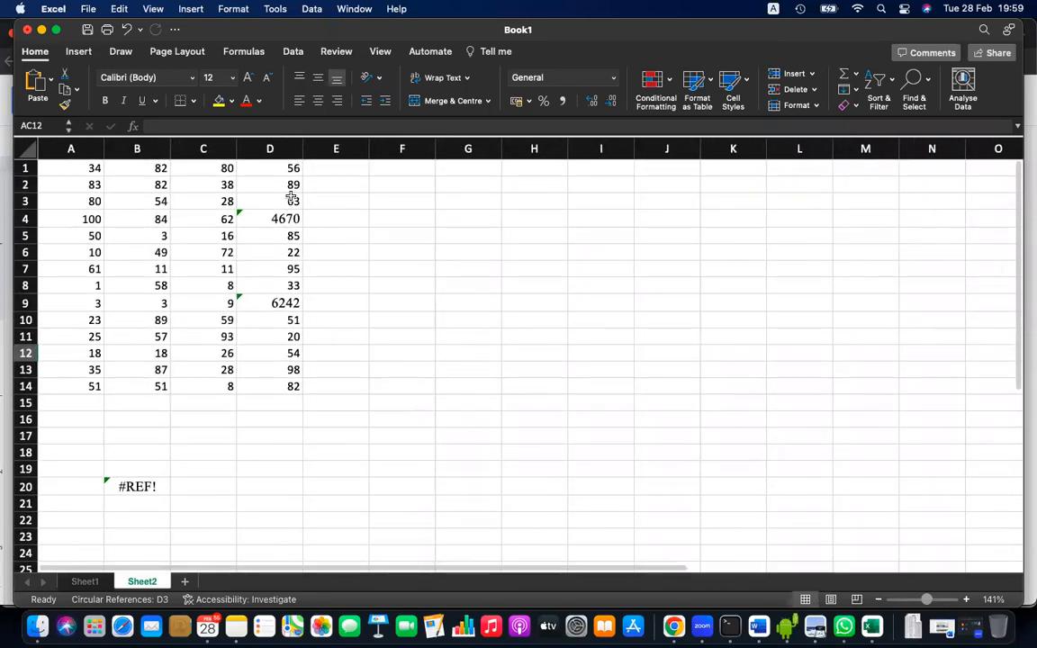
{"action": "left_click", "coordinate": [286, 218]}
{"action": "key", "text": "Delete"}
{"action": "type", "text": "="}
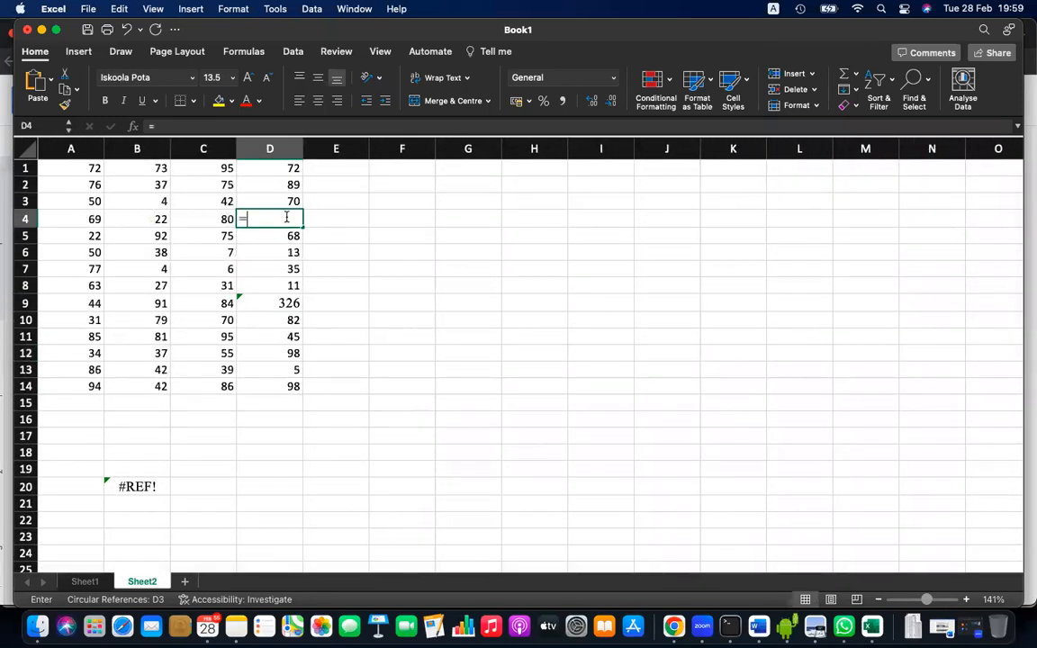
{"action": "left_click", "coordinate": [93, 167]}
{"action": "type", "text": "+"}
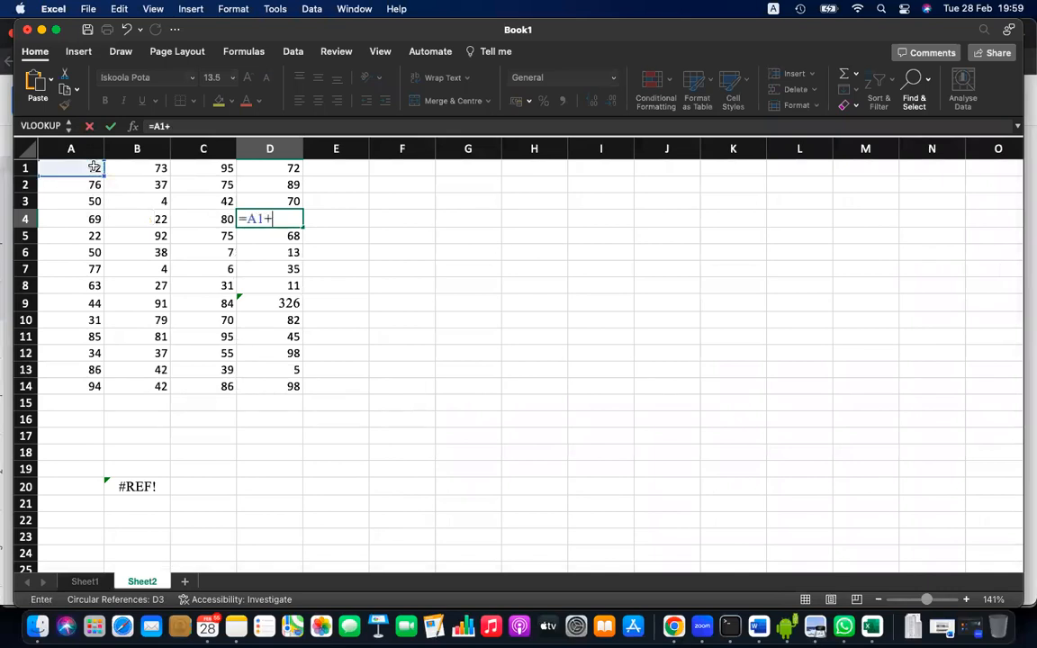
{"action": "left_click", "coordinate": [139, 167]}
{"action": "key", "text": "Return"}
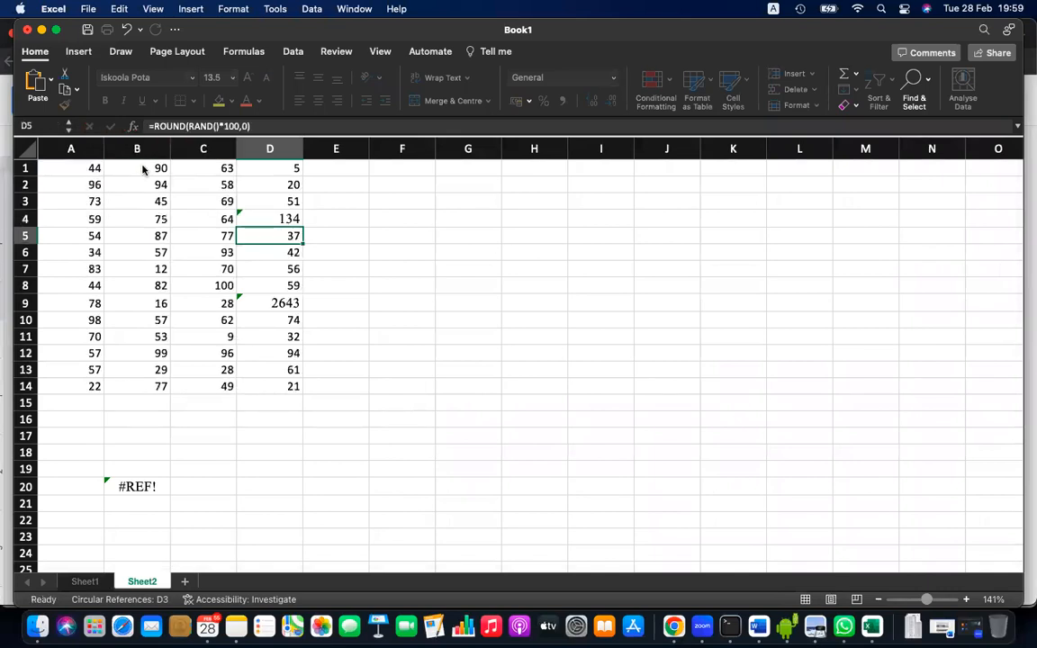
Open D4's formula to highlight its references, and draw red arrow annotations from D4 to A1 and B1
{"action": "scroll", "coordinate": [309, 200], "scroll_direction": "up", "scroll_amount": 1}
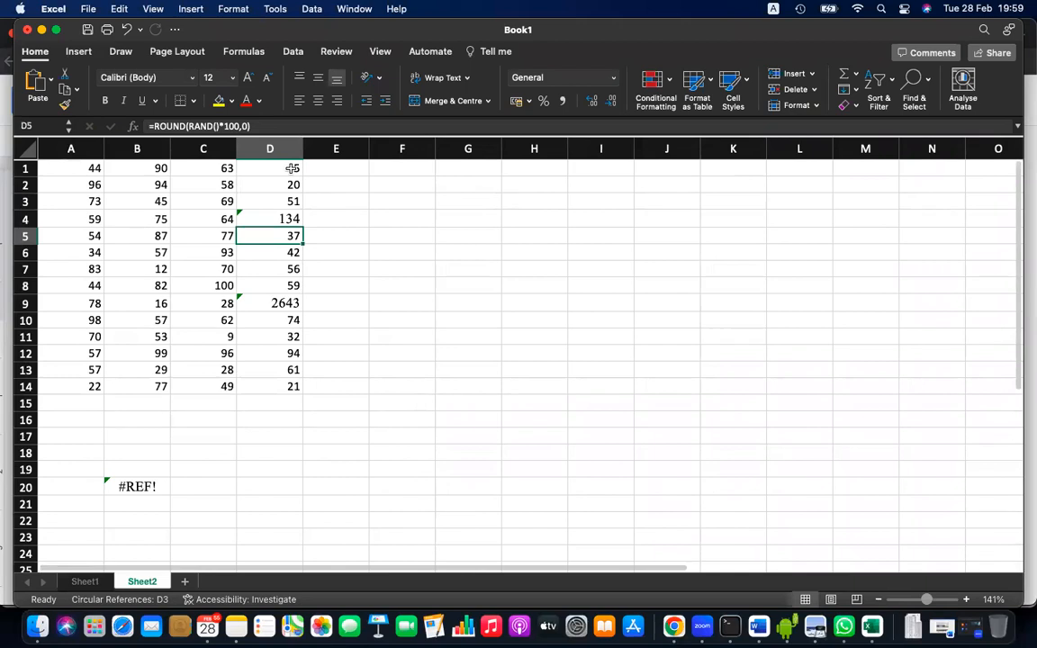
{"action": "left_click", "coordinate": [289, 219]}
{"action": "double_click", "coordinate": [292, 218]}
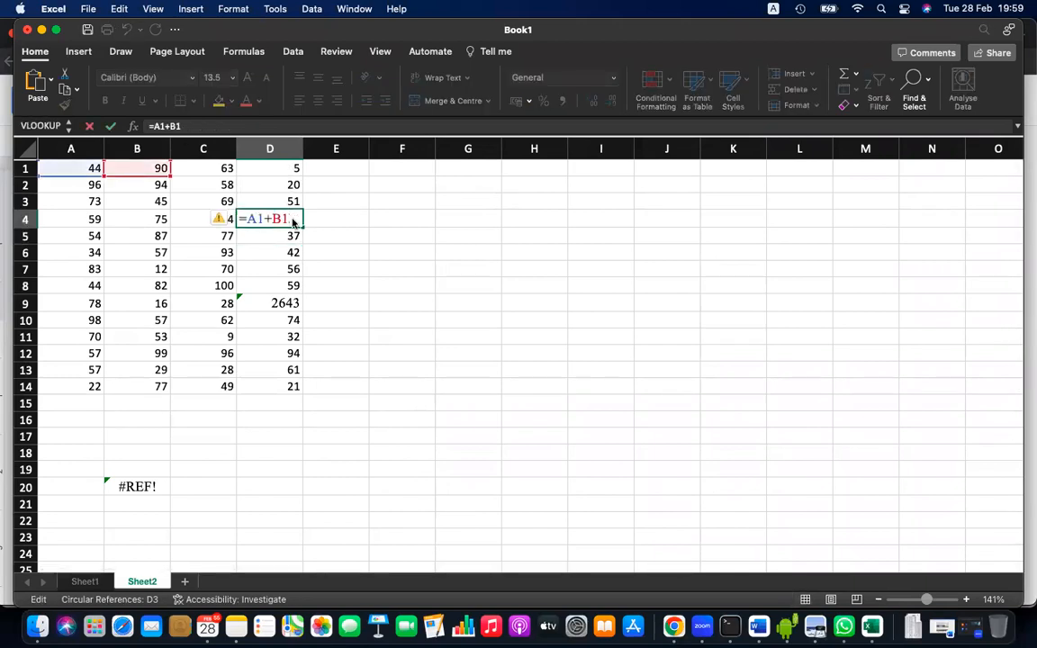
{"action": "key", "text": "Return"}
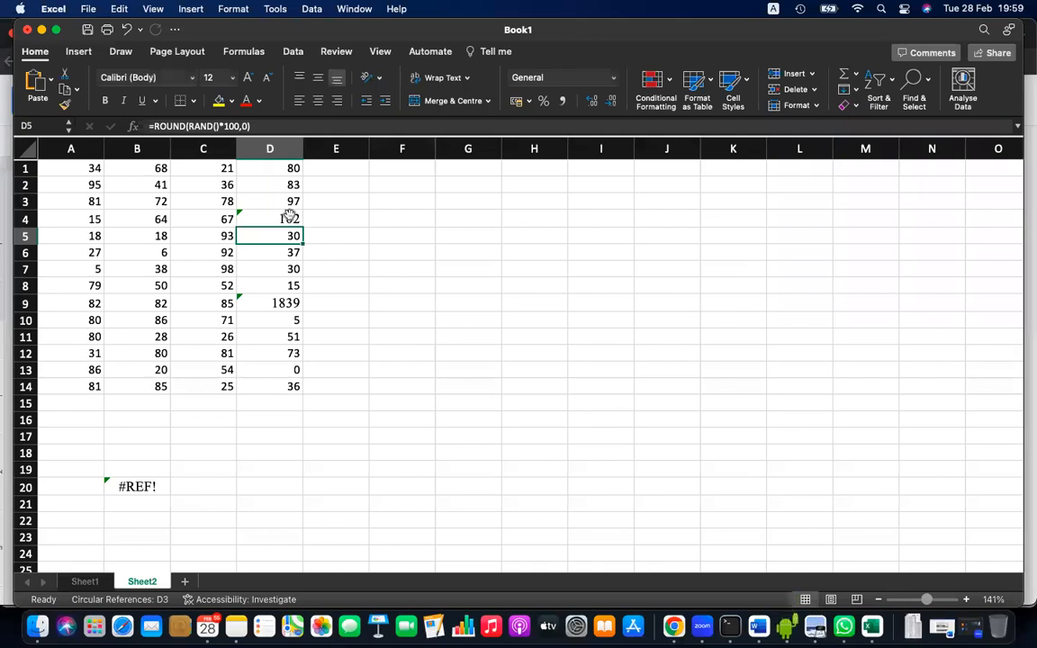
{"action": "double_click", "coordinate": [288, 217]}
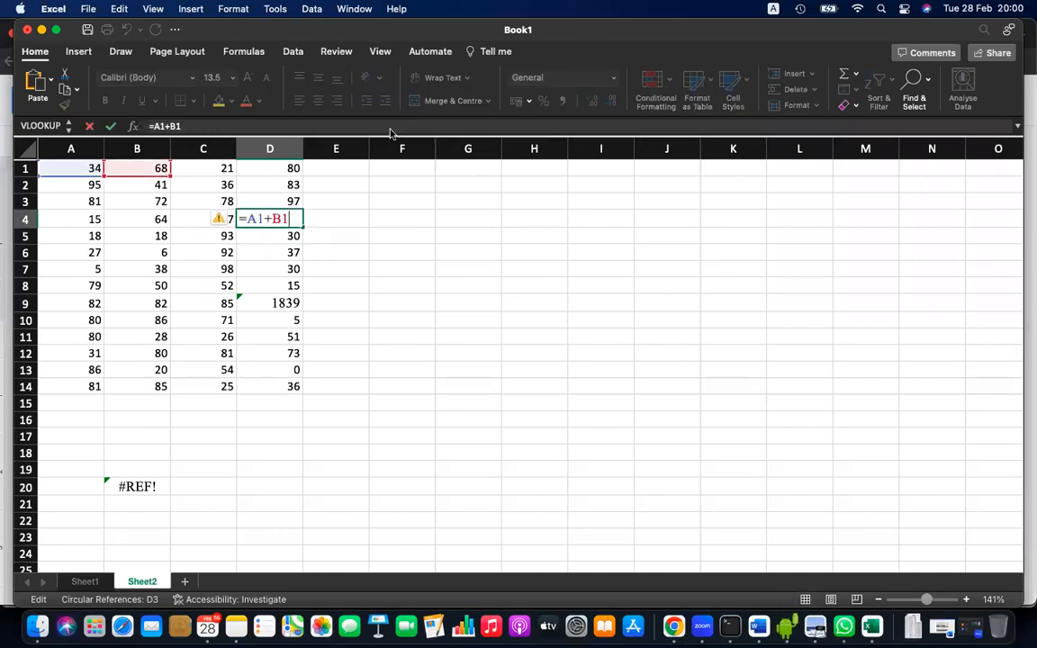
{"action": "mouse_move", "coordinate": [251, 219]}
{"action": "left_mouse_down"}
{"action": "mouse_move", "coordinate": [190, 189]}
{"action": "mouse_move", "coordinate": [77, 170]}
{"action": "mouse_move", "coordinate": [137, 170]}
{"action": "left_mouse_up"}
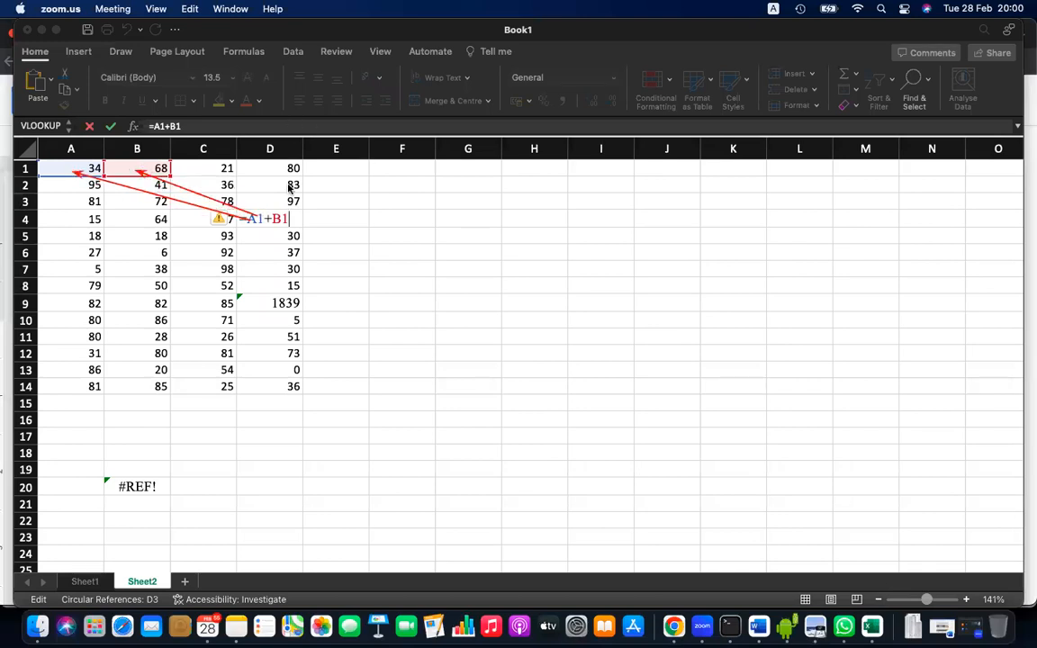
{"action": "left_click", "coordinate": [286, 239]}
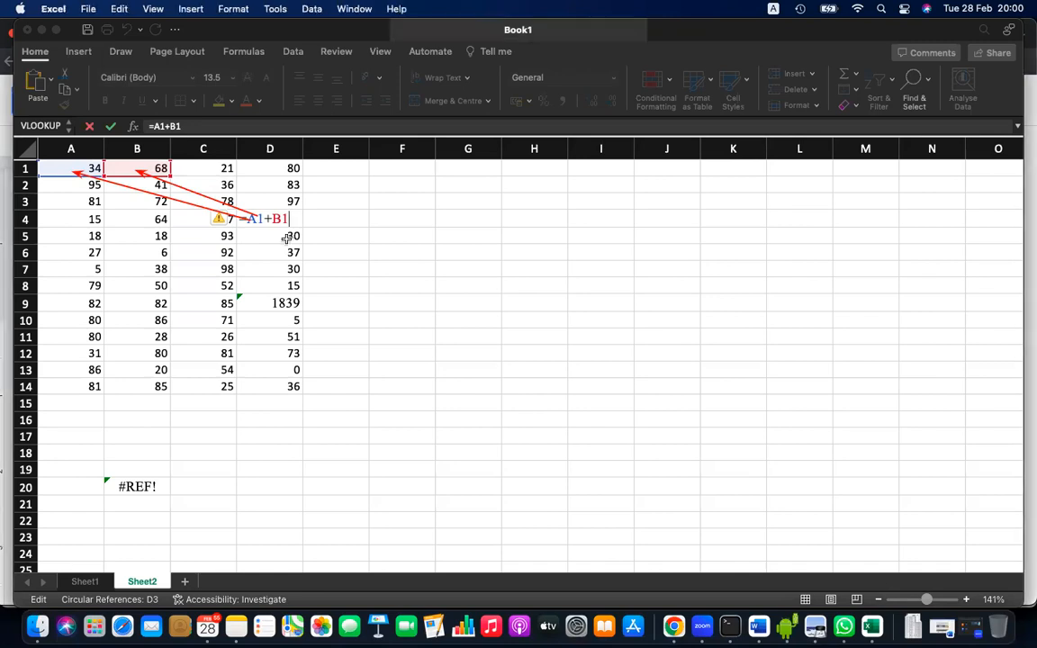
{"action": "key", "text": "Return"}
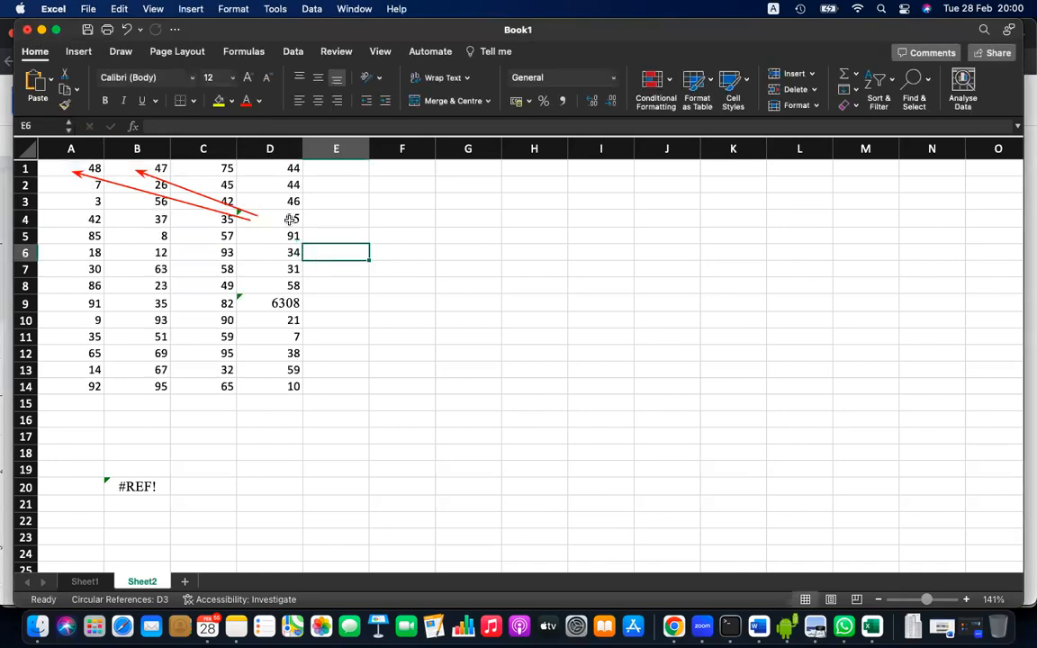
Examine how the fixed arrows from D4 line up with other rows as the sheet moves beneath them
{"action": "left_click", "coordinate": [290, 219]}
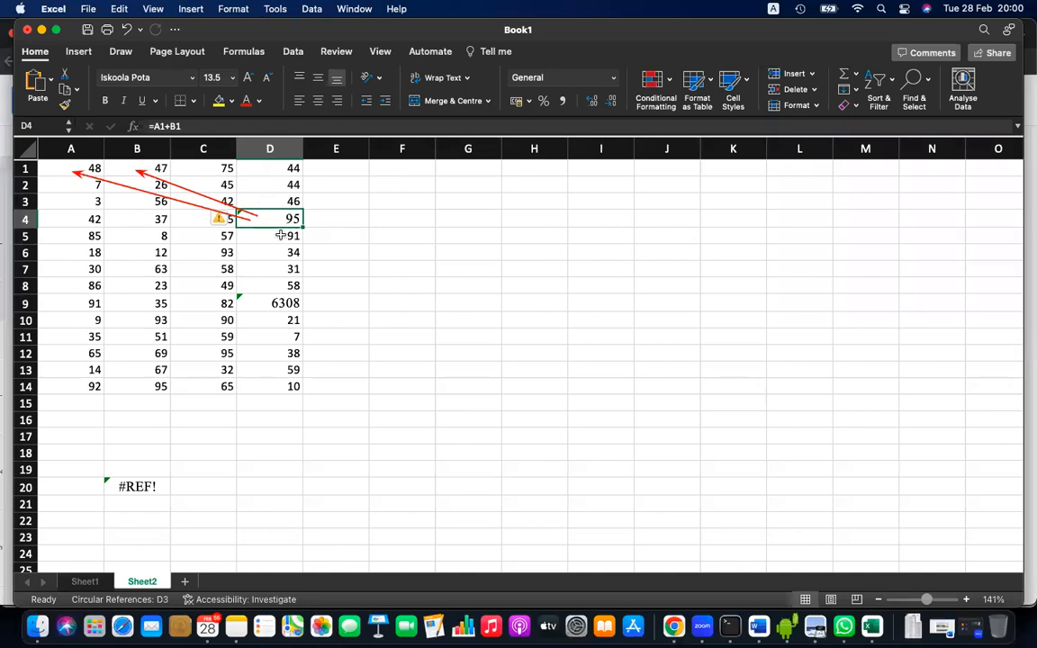
{"action": "scroll", "coordinate": [281, 235], "scroll_direction": "down", "scroll_amount": 1}
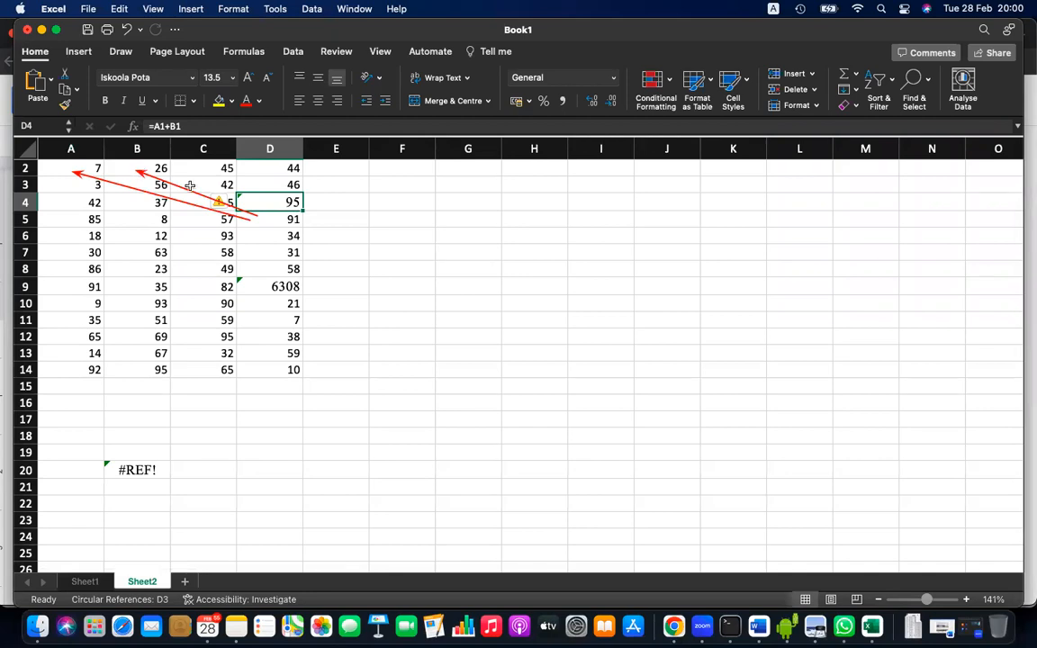
{"action": "scroll", "coordinate": [271, 245], "scroll_direction": "down", "scroll_amount": 1}
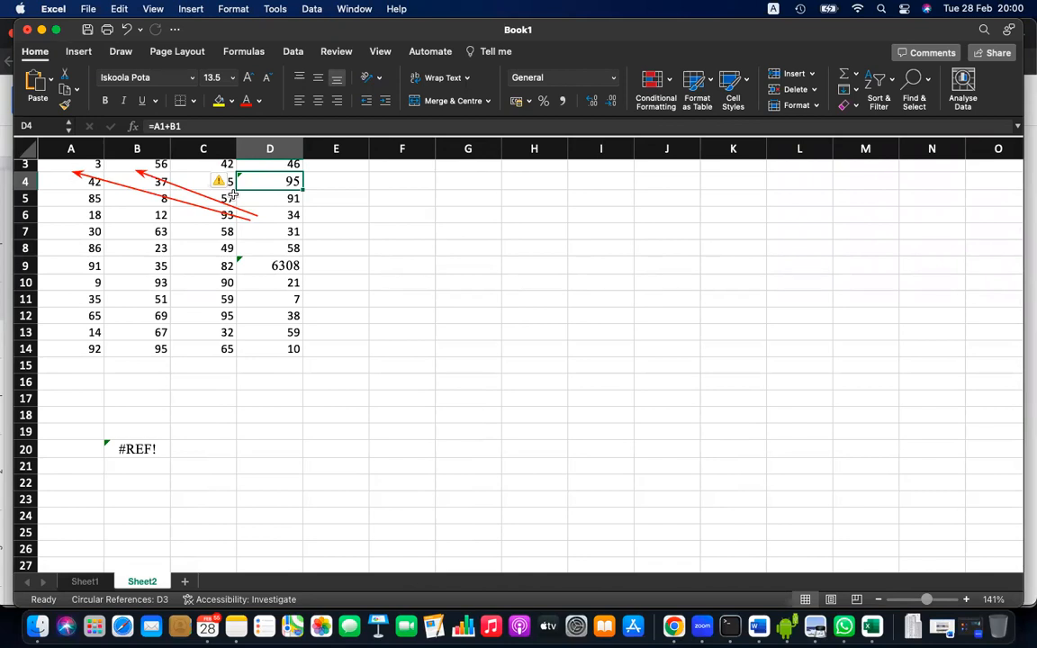
{"action": "scroll", "coordinate": [233, 194], "scroll_direction": "down", "scroll_amount": 1}
{"action": "scroll", "coordinate": [233, 194], "scroll_direction": "down", "scroll_amount": 1}
{"action": "scroll", "coordinate": [233, 193], "scroll_direction": "down", "scroll_amount": 1}
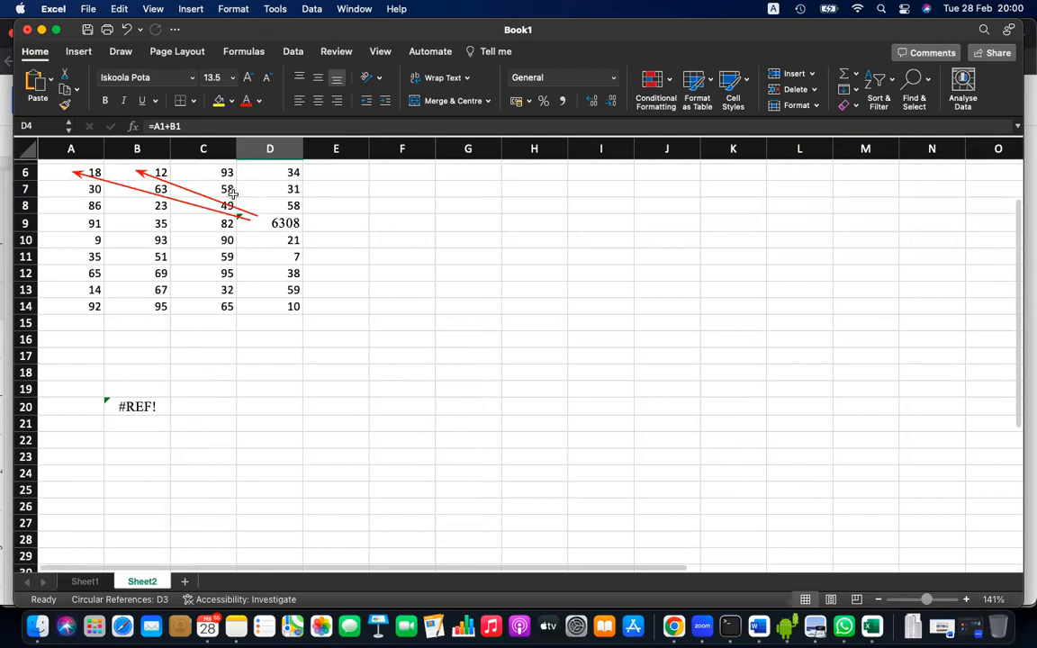
{"action": "scroll", "coordinate": [232, 193], "scroll_direction": "up", "scroll_amount": 1}
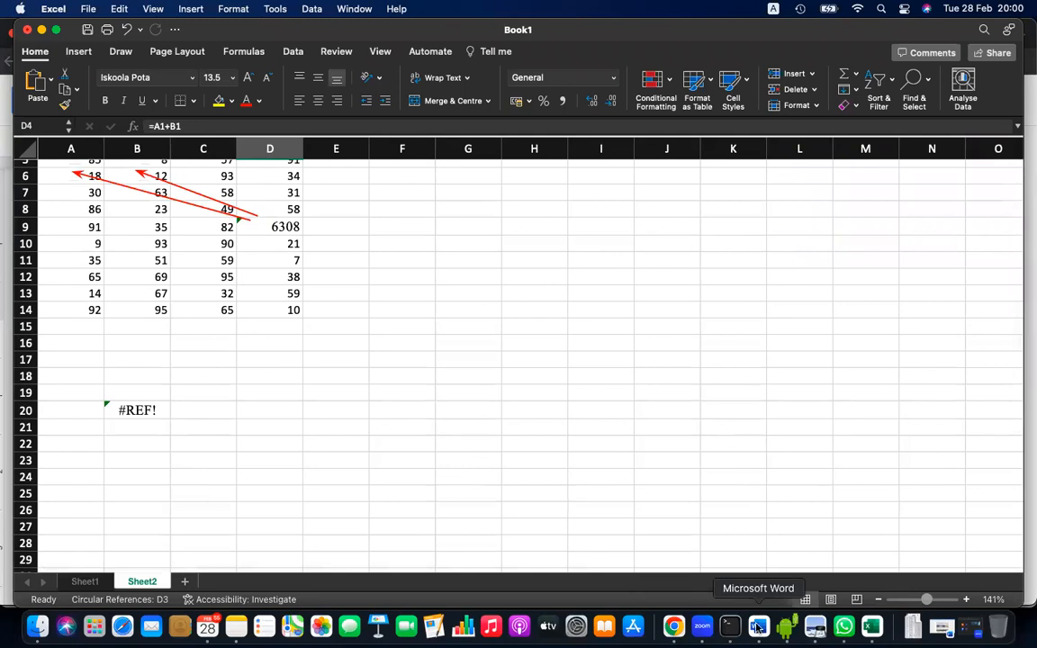
Return to the grade 9 Month 3 document in Chrome and write the answer = A4+b4 beside D7
{"action": "left_click", "coordinate": [682, 625]}
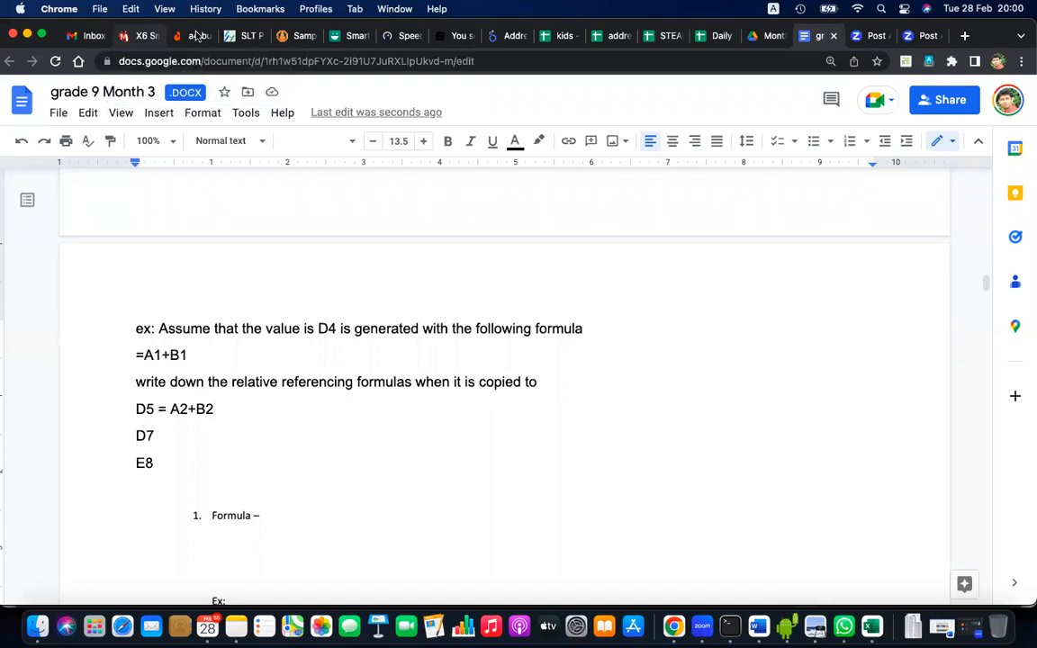
{"action": "key", "text": "XF86AudioMute"}
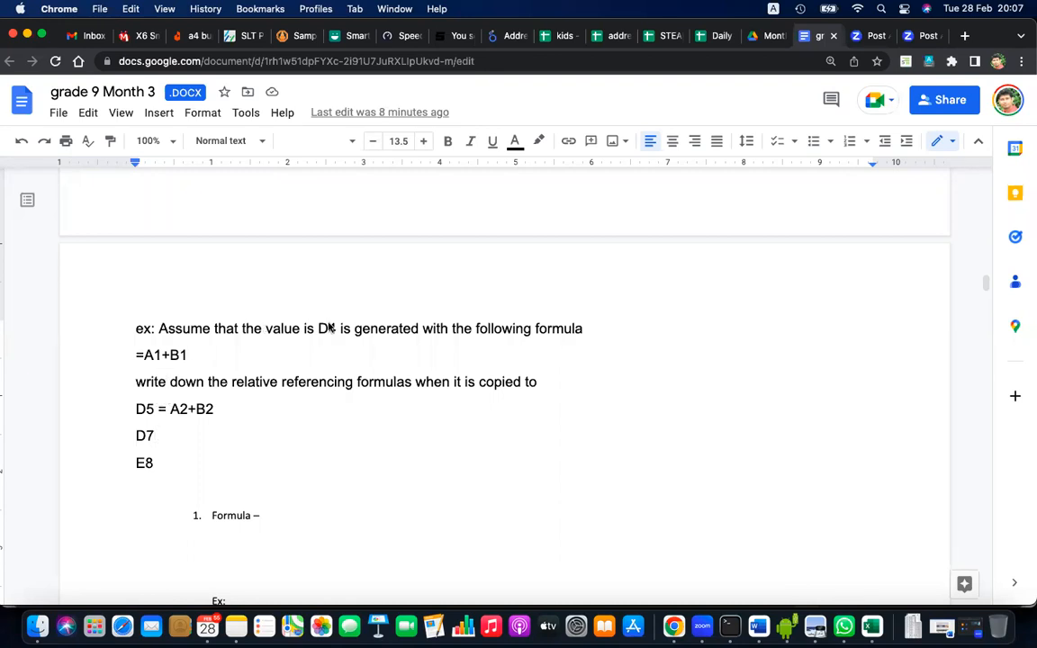
{"action": "type", "text": "="}
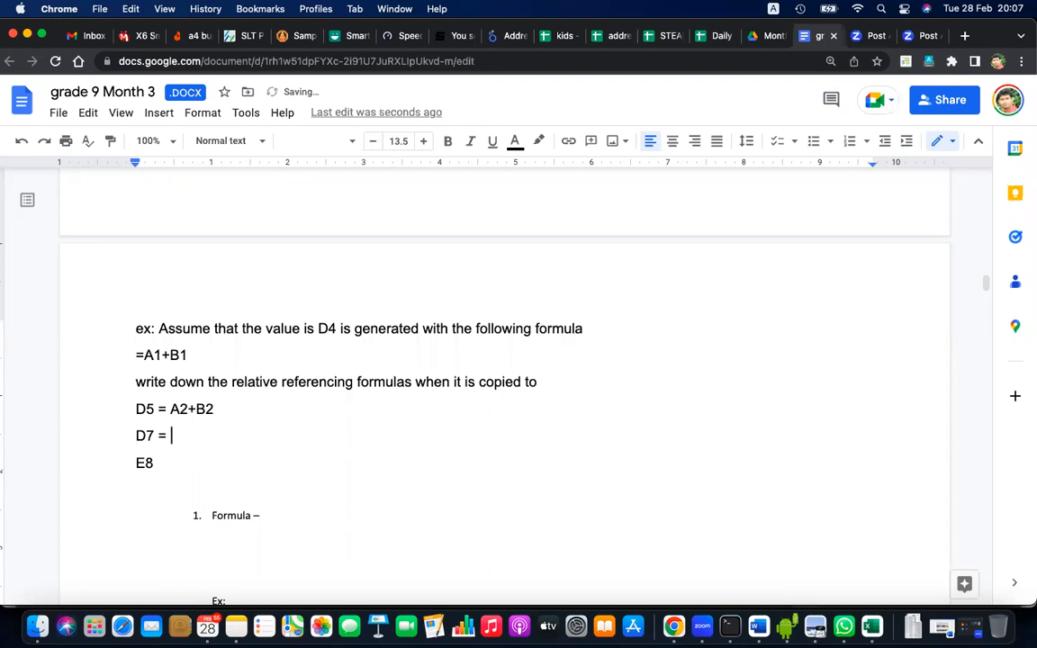
{"action": "type", "text": " A4+b4"}
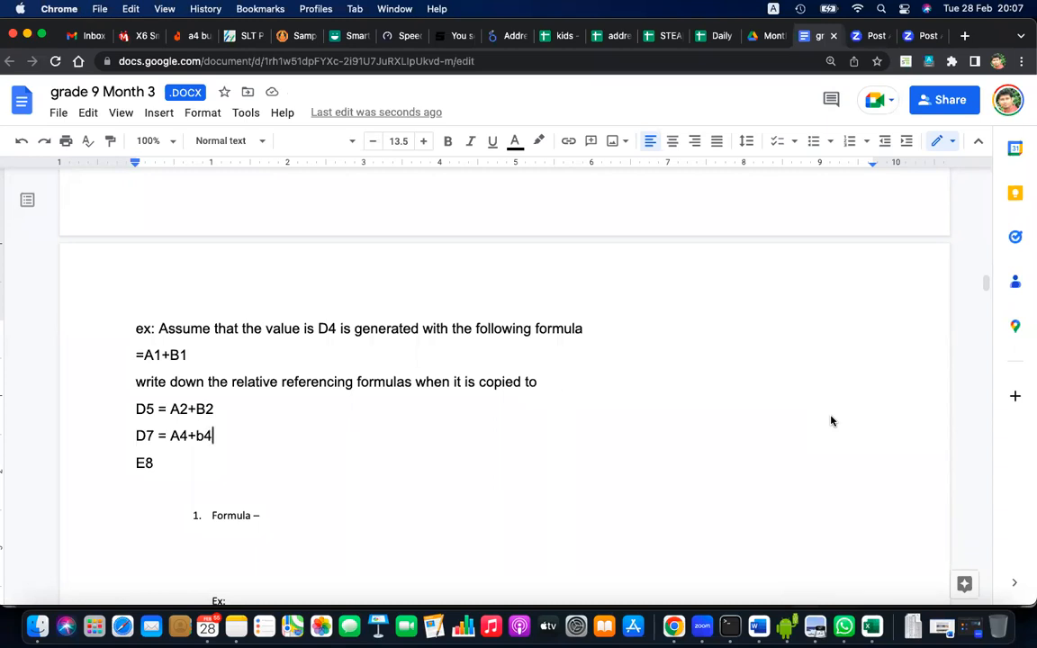
Write the answer = B5+ C5 beside E8 in the second exercise
{"action": "left_click", "coordinate": [178, 464]}
{"action": "type", "text": "="}
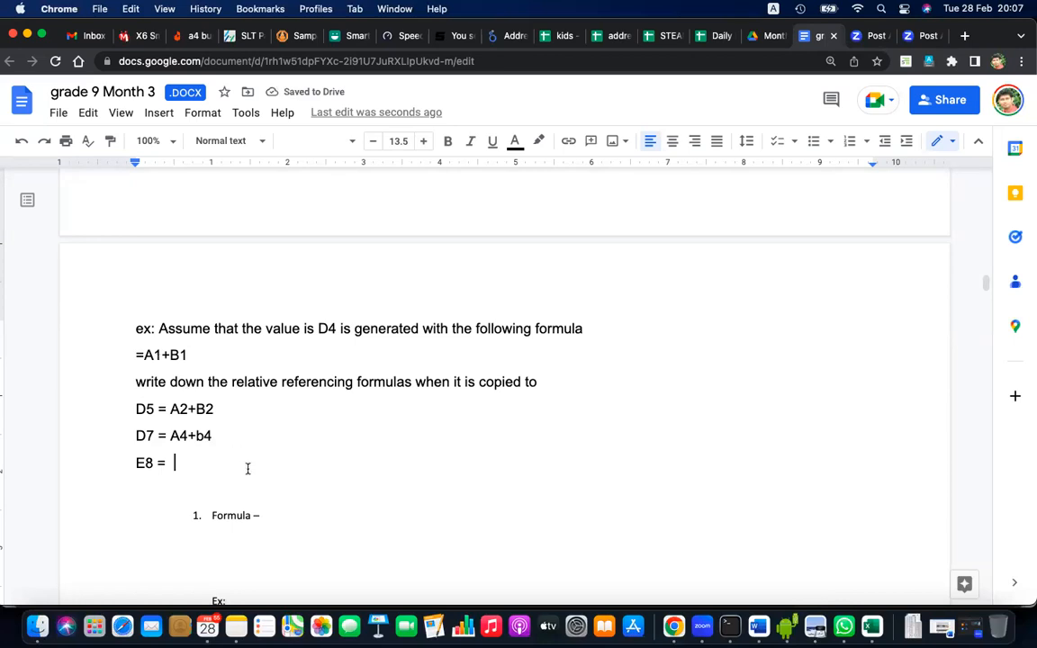
{"action": "type", "text": " A5+ B1"}
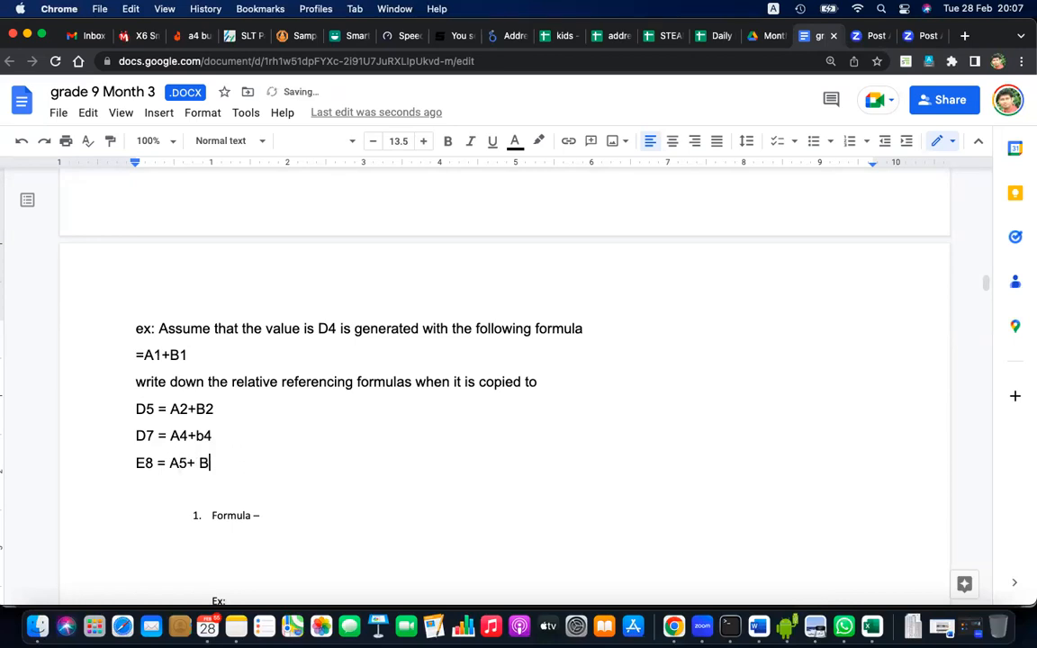
{"action": "key", "text": "BackSpace"}
{"action": "type", "text": "5"}
{"action": "left_click", "coordinate": [179, 462]}
{"action": "key", "text": "BackSpace"}
{"action": "type", "text": "B"}
{"action": "key", "text": "BackSpace"}
{"action": "type", "text": "C"}
Capitalise the column letter in D7's answer so it reads A4+B4
{"action": "key", "text": "Up"}
{"action": "key", "text": "Left"}
{"action": "key", "text": "BackSpace"}
{"action": "type", "text": "B"}
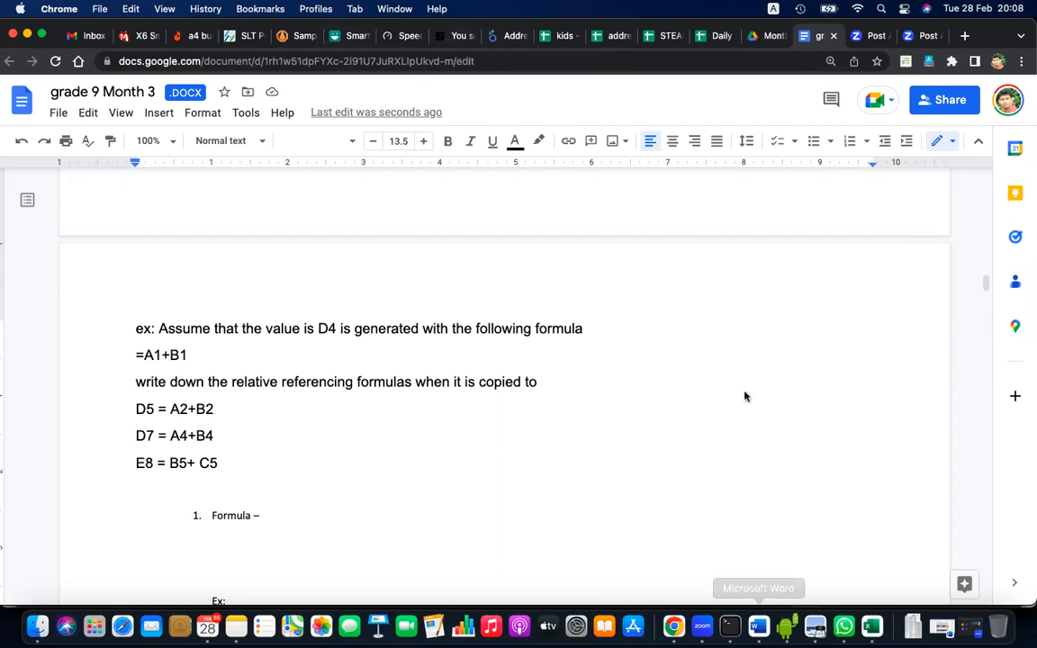
Delete the blank lines between the Function heading and its first Ex: line
{"action": "scroll", "coordinate": [746, 396], "scroll_direction": "down", "scroll_amount": 10}
{"action": "scroll", "coordinate": [745, 396], "scroll_direction": "up", "scroll_amount": 2}
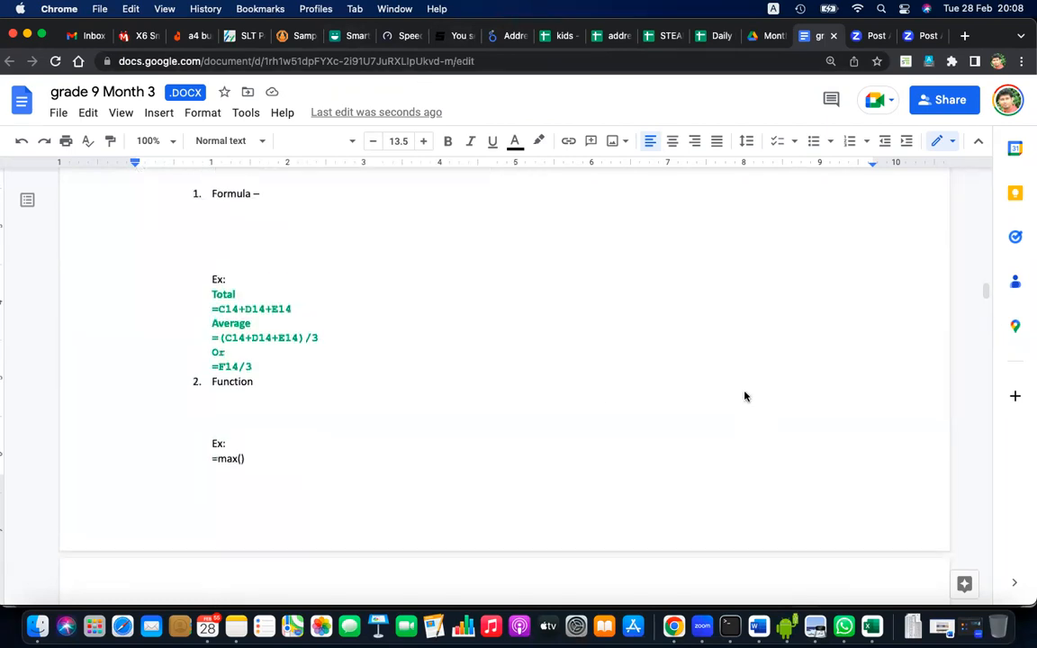
{"action": "scroll", "coordinate": [310, 355], "scroll_direction": "down", "scroll_amount": 3}
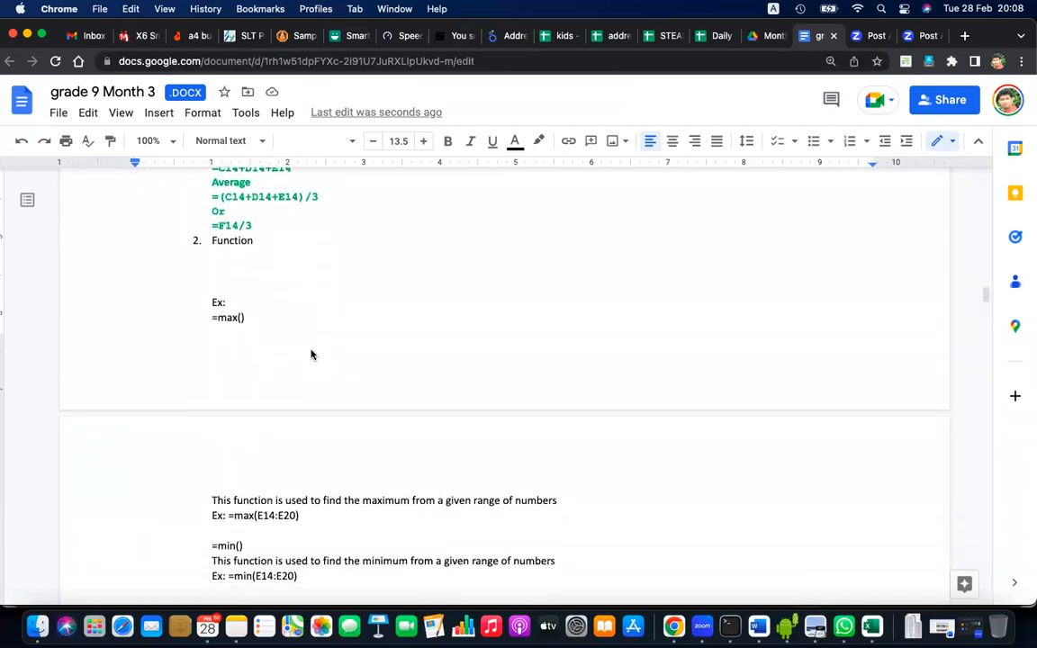
{"action": "scroll", "coordinate": [310, 354], "scroll_direction": "down", "scroll_amount": 2}
{"action": "left_click", "coordinate": [275, 223]}
{"action": "key", "text": "BackSpace"}
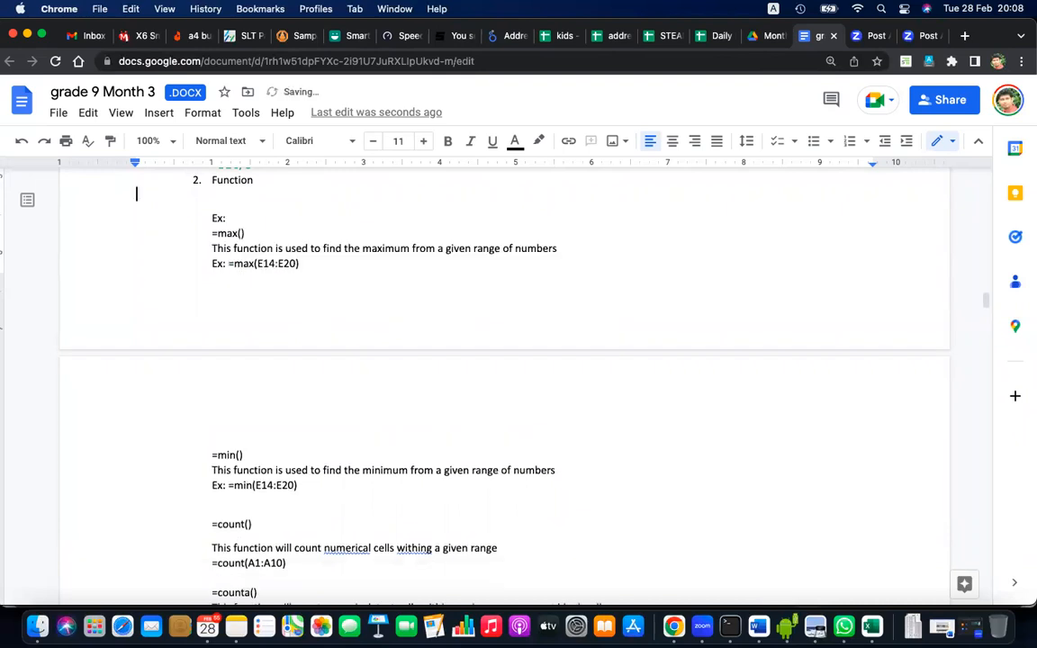
{"action": "key", "text": "BackSpace"}
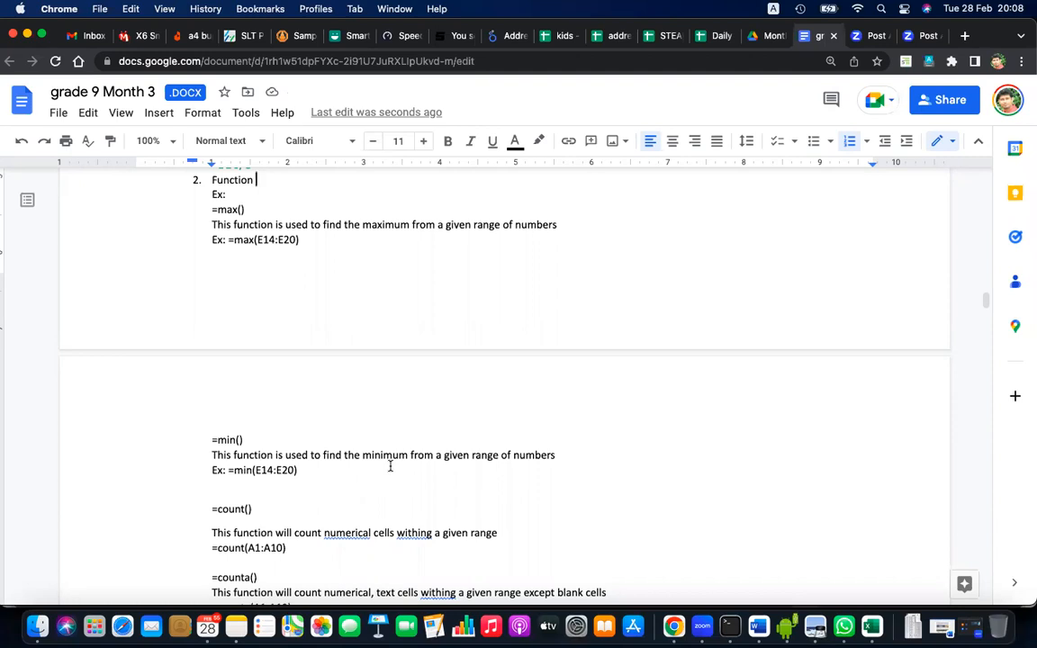
Hide the document's menus and highlight in turn the max example, the min description and the count description
{"action": "left_click", "coordinate": [980, 142]}
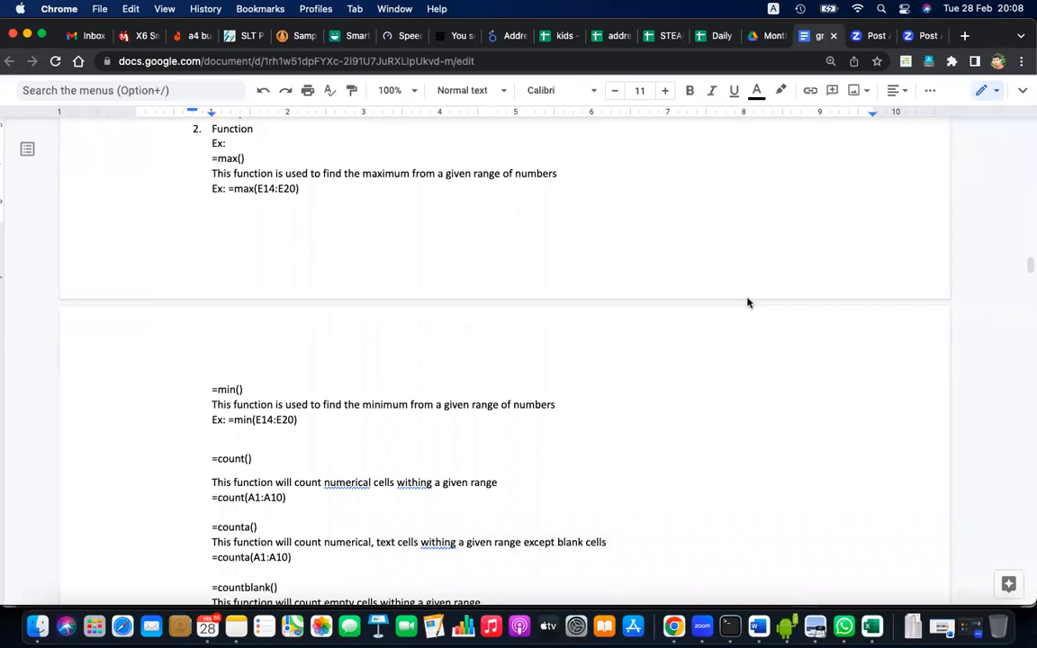
{"action": "double_click", "coordinate": [266, 188]}
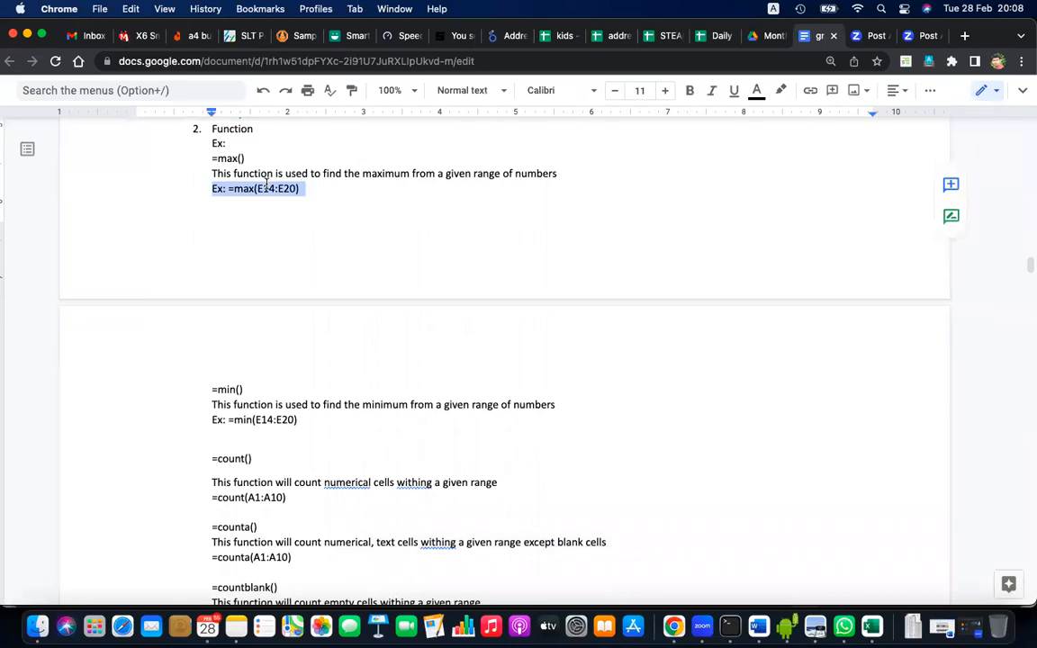
{"action": "triple_click", "coordinate": [330, 394]}
{"action": "triple_click", "coordinate": [339, 407]}
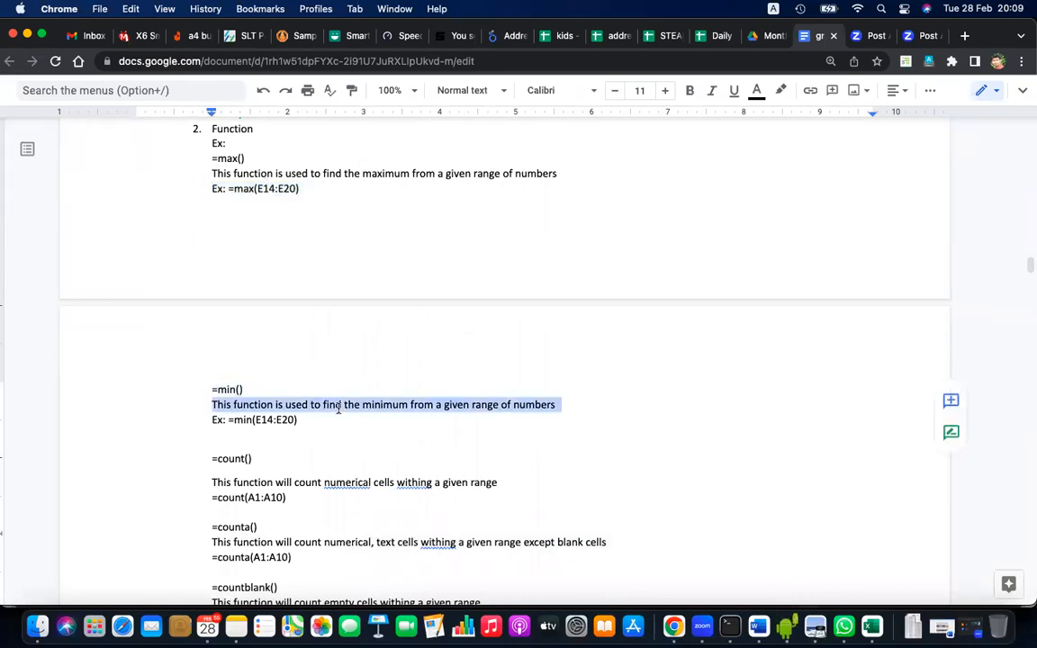
{"action": "triple_click", "coordinate": [344, 483]}
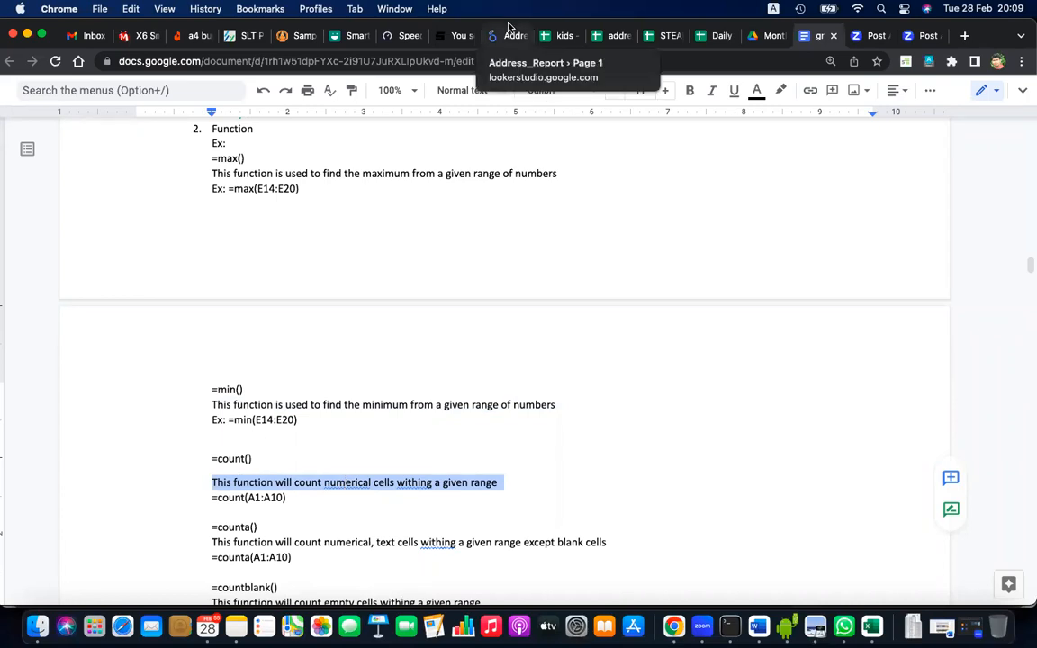
Review the notes on the Formula examples, the max, min, count, counta and countblank functions with their sample images, and the =if() section
{"action": "scroll", "coordinate": [442, 387], "scroll_direction": "down", "scroll_amount": 1}
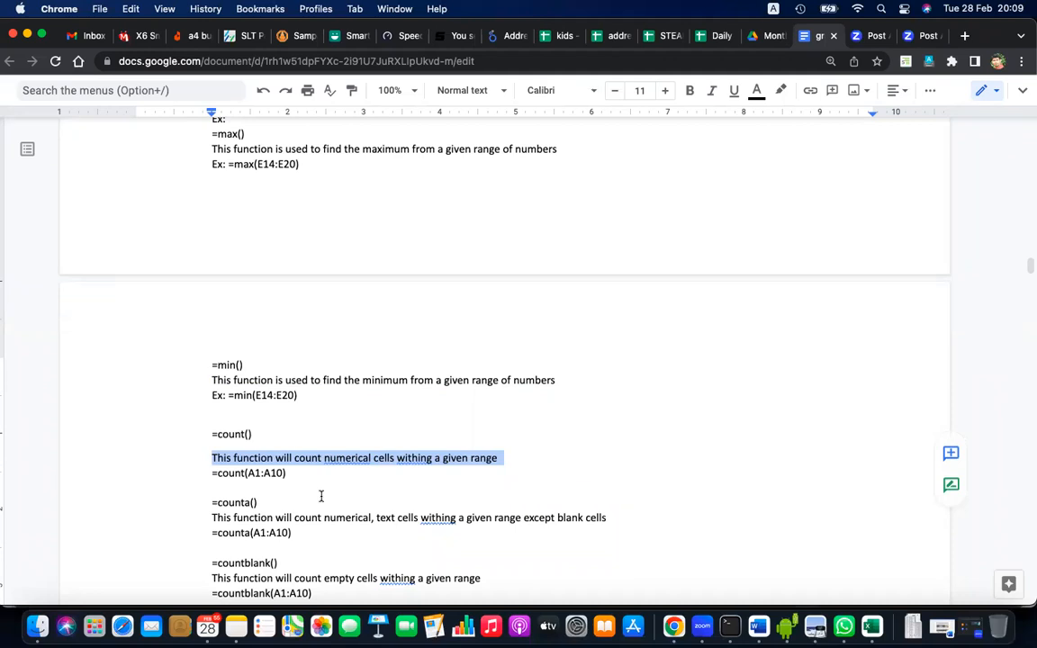
{"action": "scroll", "coordinate": [320, 496], "scroll_direction": "down", "scroll_amount": 3}
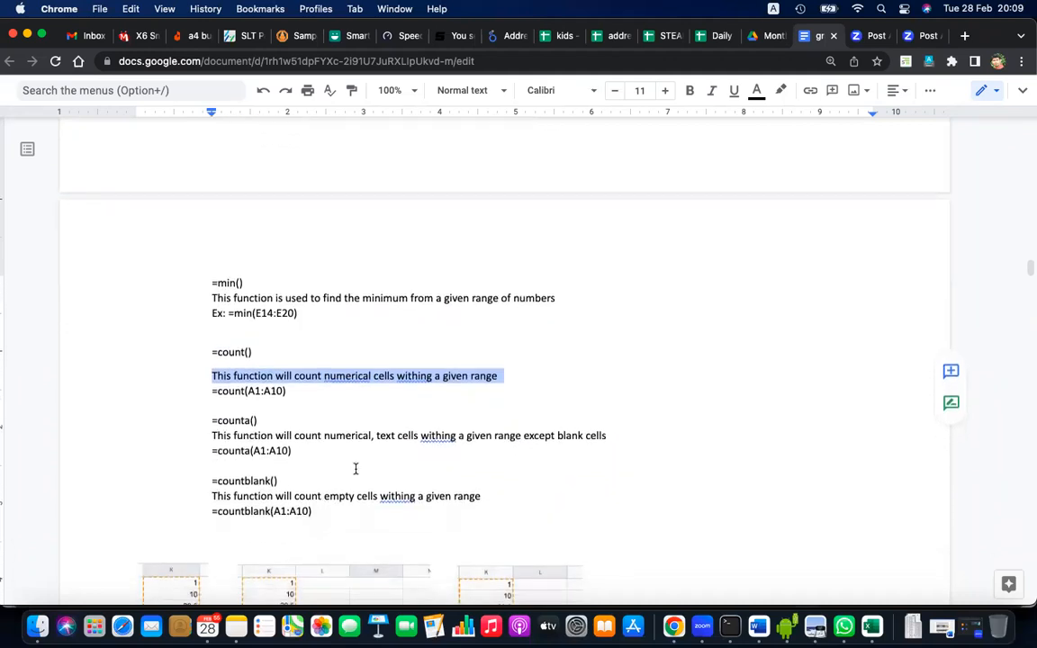
{"action": "scroll", "coordinate": [342, 471], "scroll_direction": "down", "scroll_amount": 2}
{"action": "scroll", "coordinate": [339, 472], "scroll_direction": "up", "scroll_amount": 5}
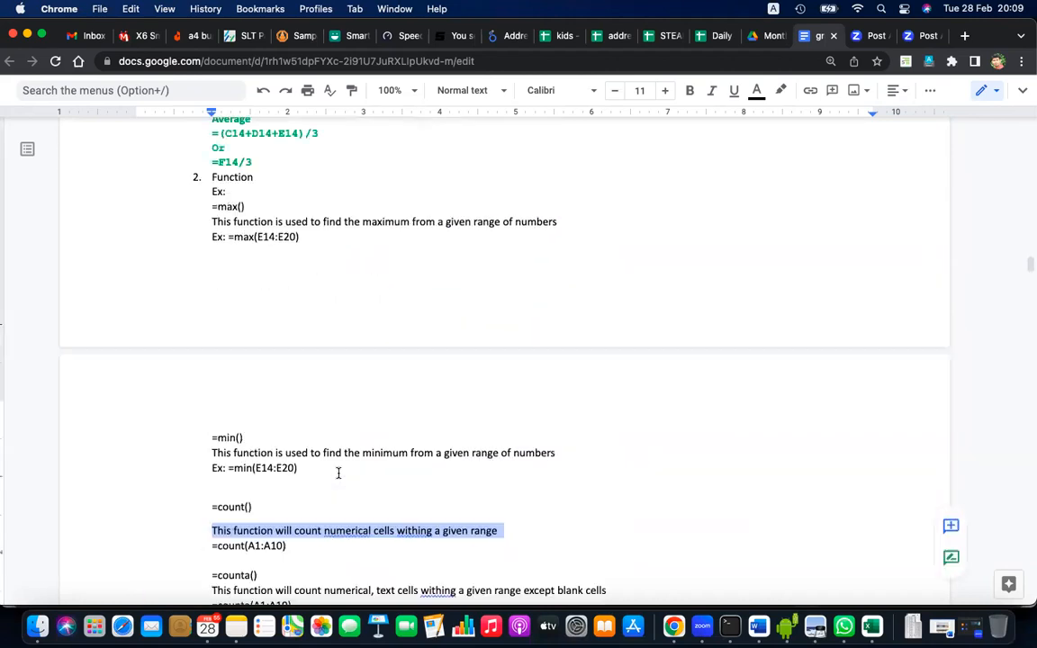
{"action": "scroll", "coordinate": [339, 473], "scroll_direction": "up", "scroll_amount": 5}
{"action": "scroll", "coordinate": [338, 474], "scroll_direction": "down", "scroll_amount": 1}
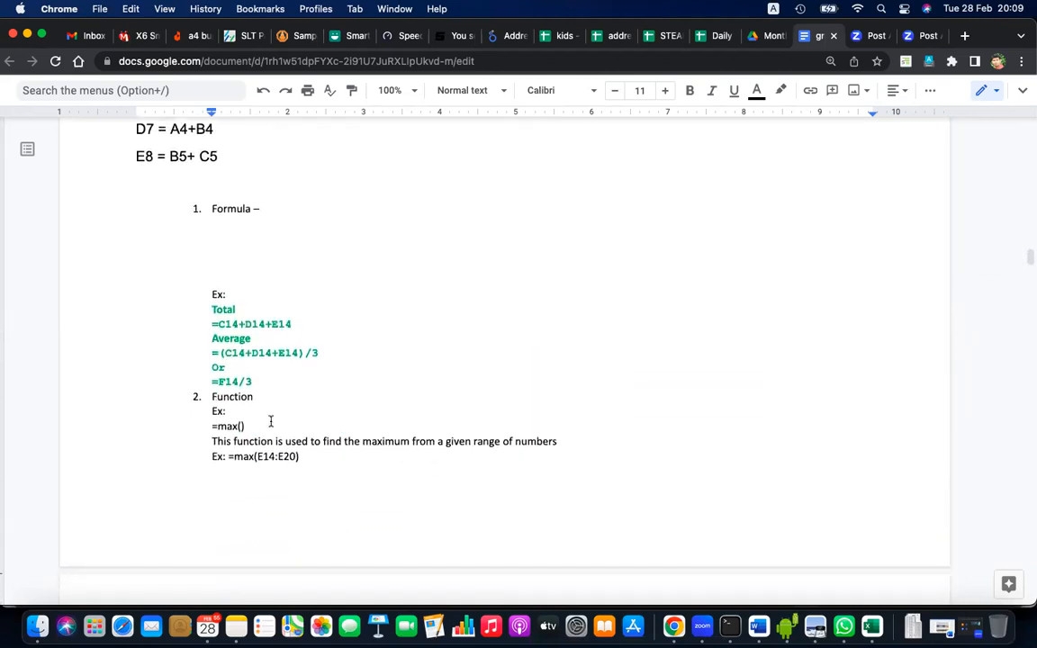
{"action": "scroll", "coordinate": [270, 421], "scroll_direction": "down", "scroll_amount": 6}
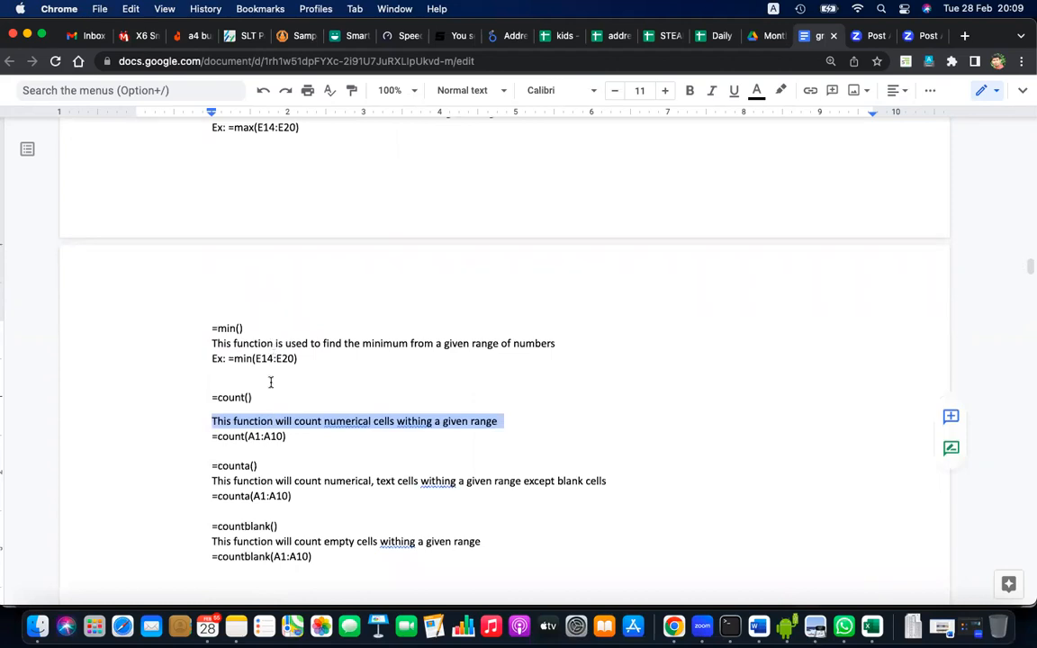
{"action": "scroll", "coordinate": [275, 458], "scroll_direction": "down", "scroll_amount": 1}
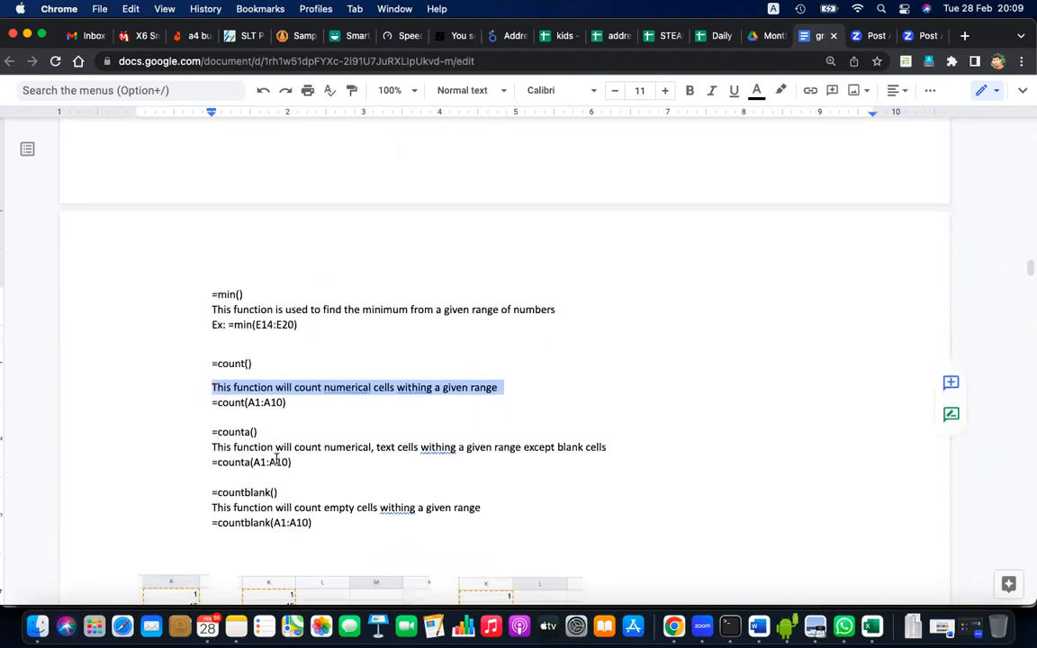
{"action": "scroll", "coordinate": [276, 461], "scroll_direction": "up", "scroll_amount": 5}
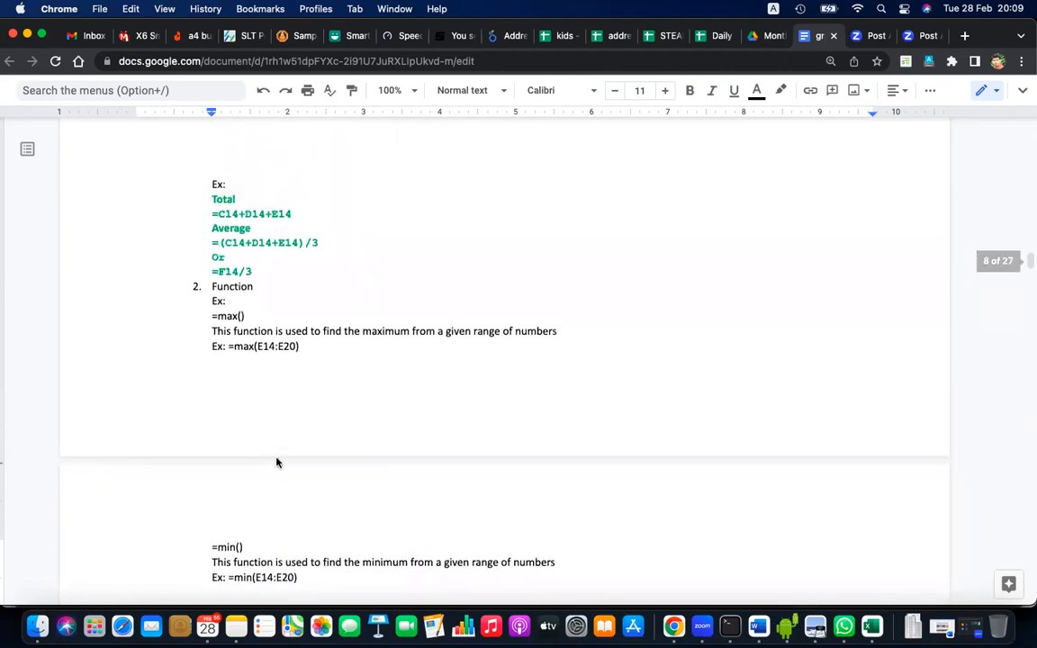
{"action": "scroll", "coordinate": [276, 461], "scroll_direction": "down", "scroll_amount": 9}
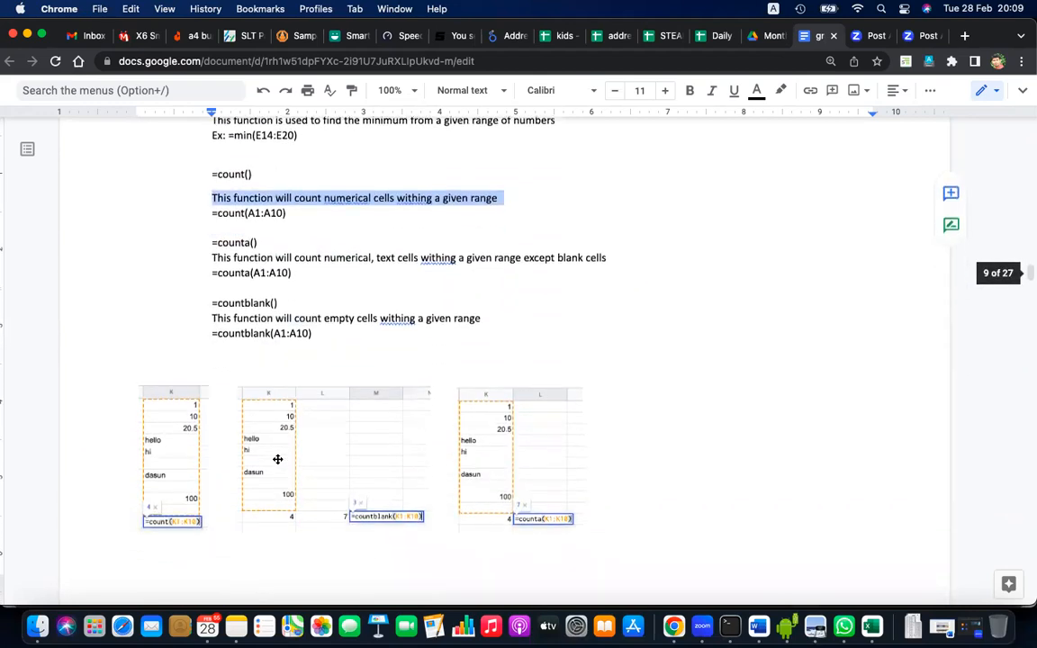
{"action": "scroll", "coordinate": [276, 459], "scroll_direction": "down", "scroll_amount": 6}
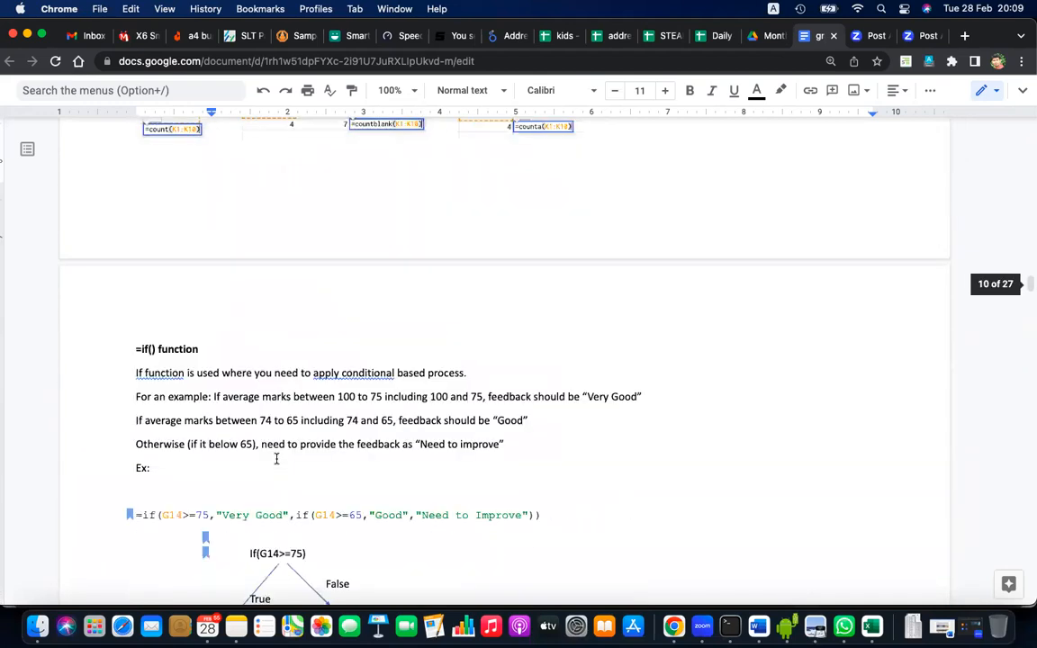
{"action": "scroll", "coordinate": [277, 459], "scroll_direction": "up", "scroll_amount": 11}
{"action": "scroll", "coordinate": [277, 458], "scroll_direction": "up", "scroll_amount": 2}
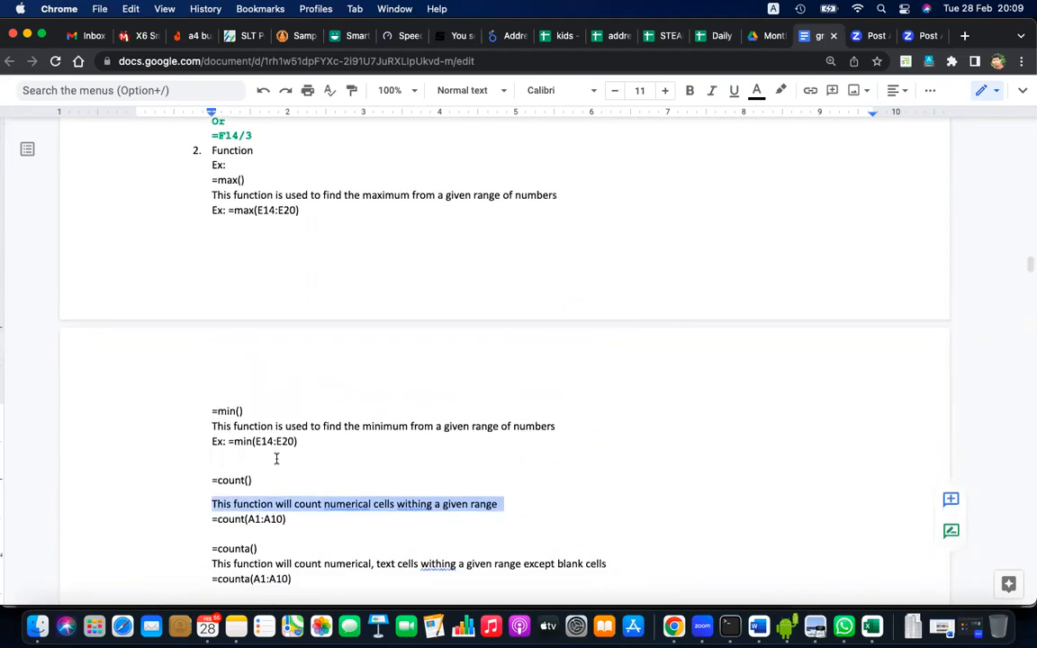
{"action": "scroll", "coordinate": [277, 458], "scroll_direction": "down", "scroll_amount": 2}
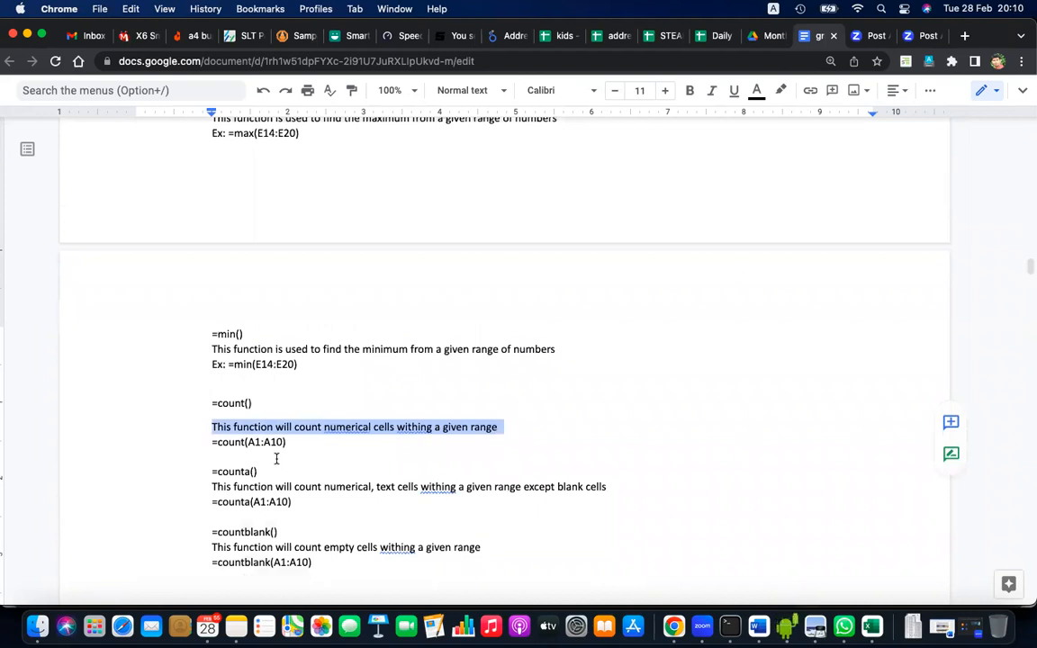
{"action": "scroll", "coordinate": [416, 427], "scroll_direction": "up", "scroll_amount": 3}
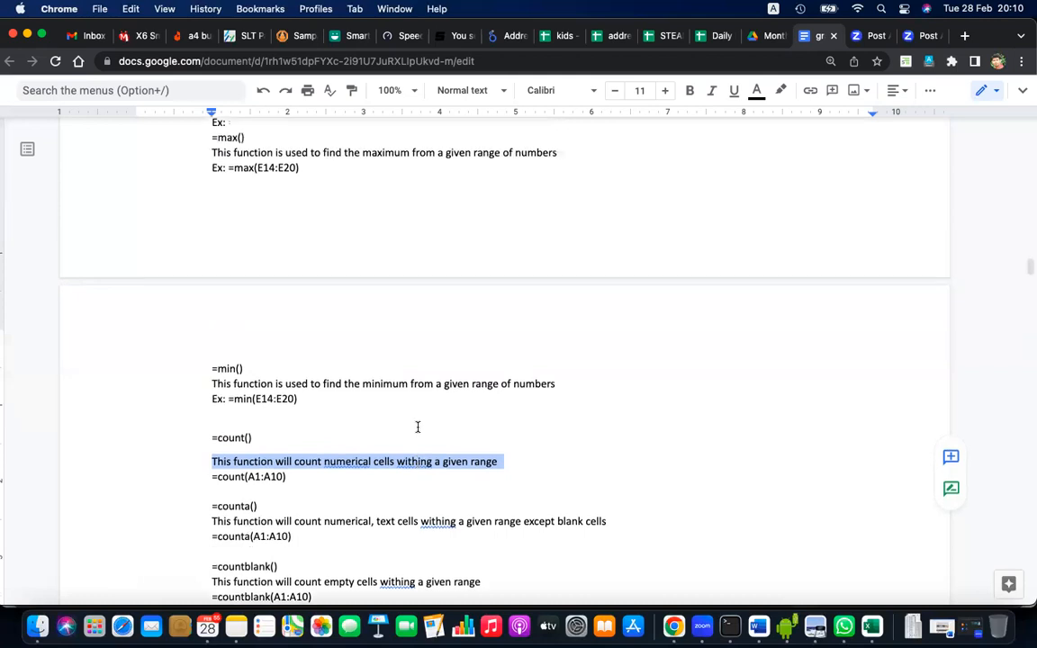
{"action": "scroll", "coordinate": [416, 427], "scroll_direction": "down", "scroll_amount": 1}
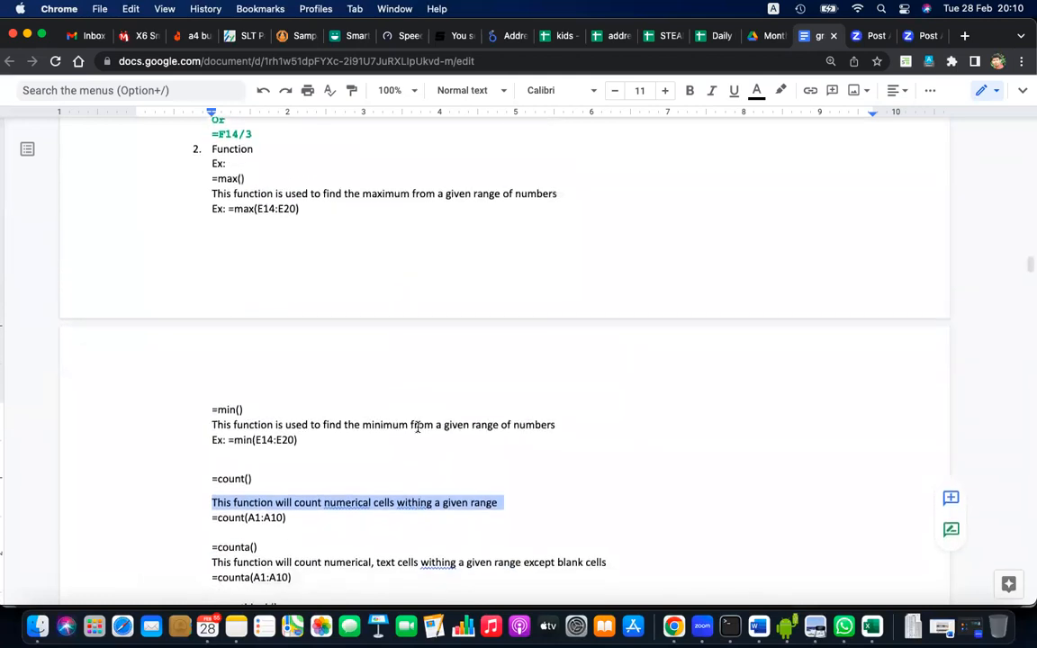
{"action": "scroll", "coordinate": [418, 426], "scroll_direction": "down", "scroll_amount": 1}
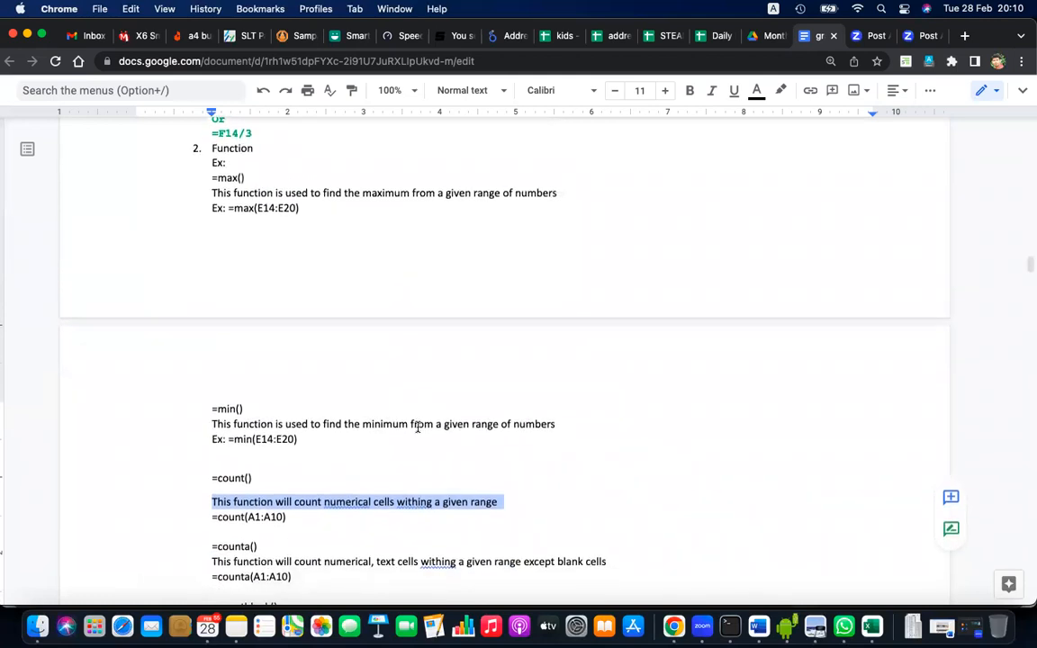
{"action": "scroll", "coordinate": [417, 427], "scroll_direction": "down", "scroll_amount": 5}
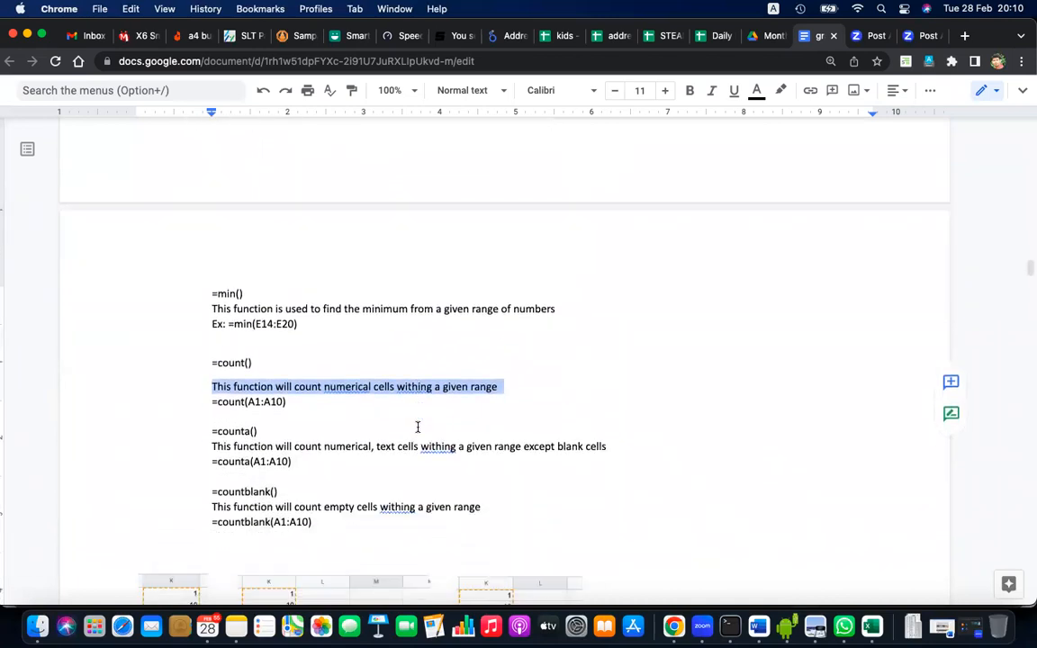